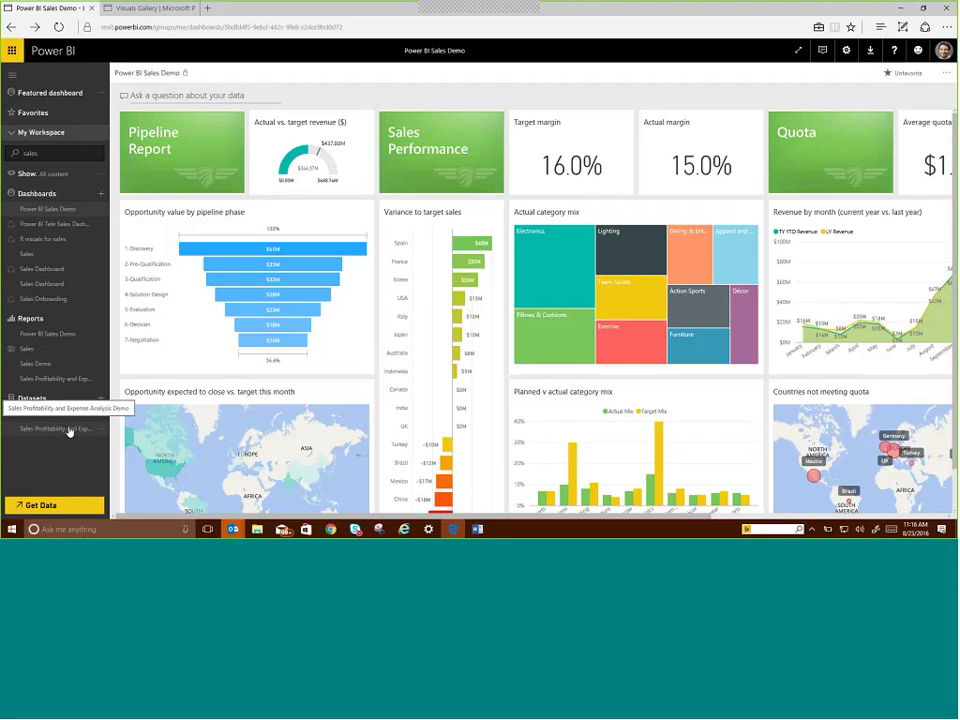
Open the Sales Demo report, built on the Sales Profitability dataset, in editing mode
left_click(68, 429)
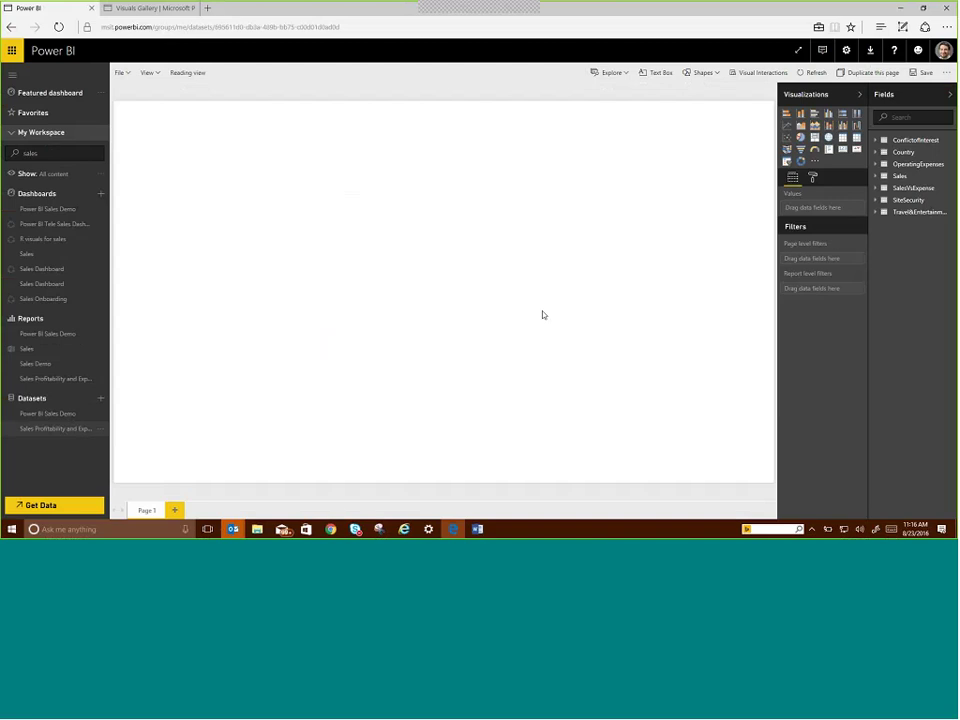
left_click(36, 364)
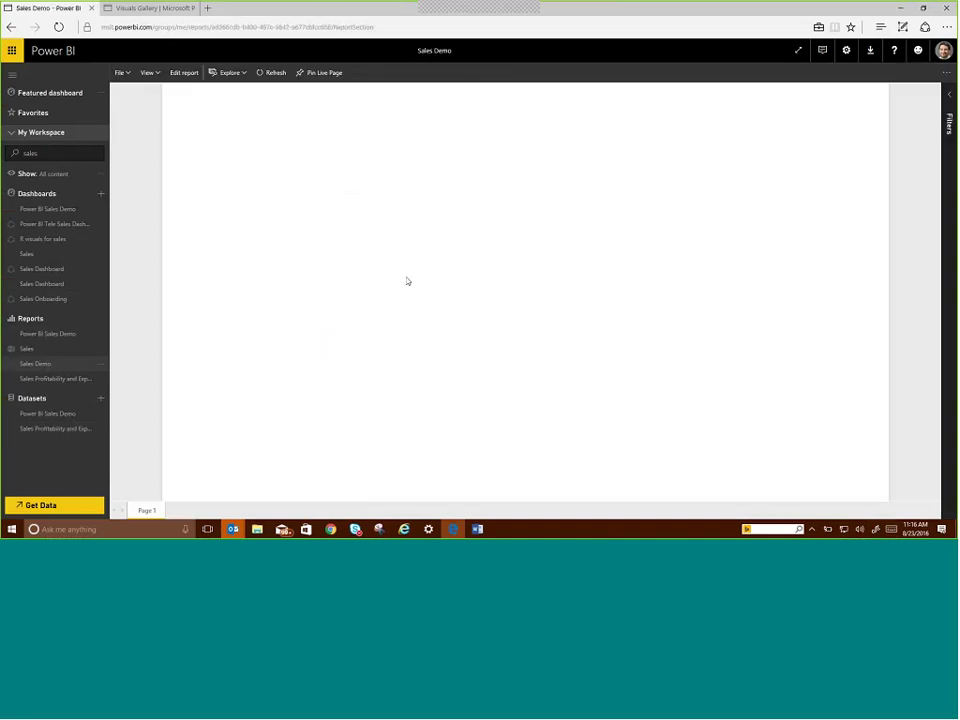
left_click(194, 74)
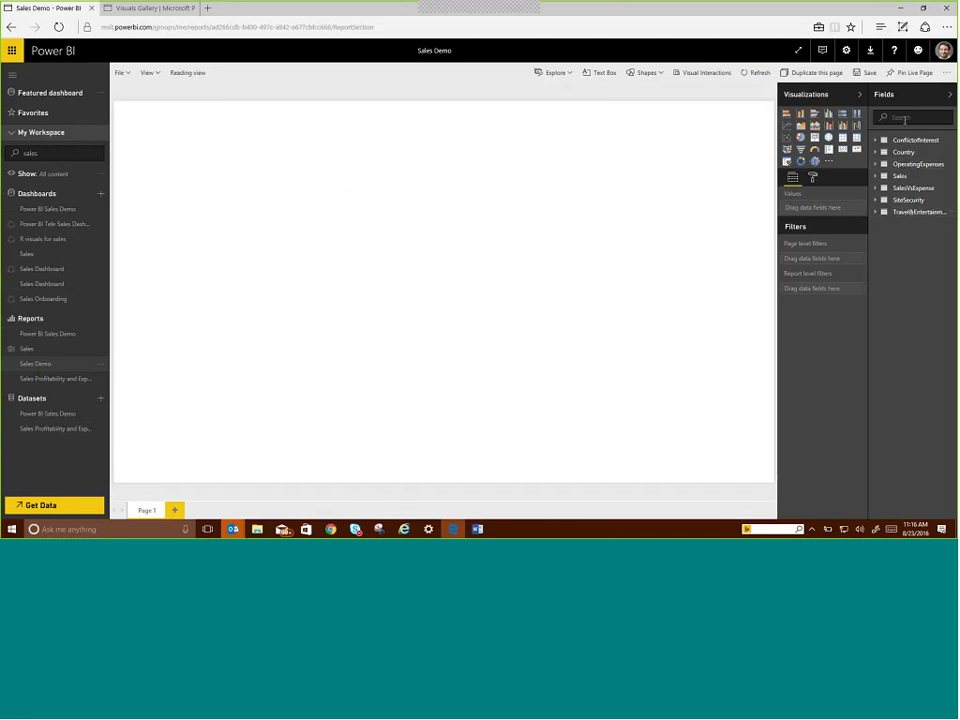
Add a Net Sales chart broken down by Country to the report page
left_click(905, 119)
type("sales")
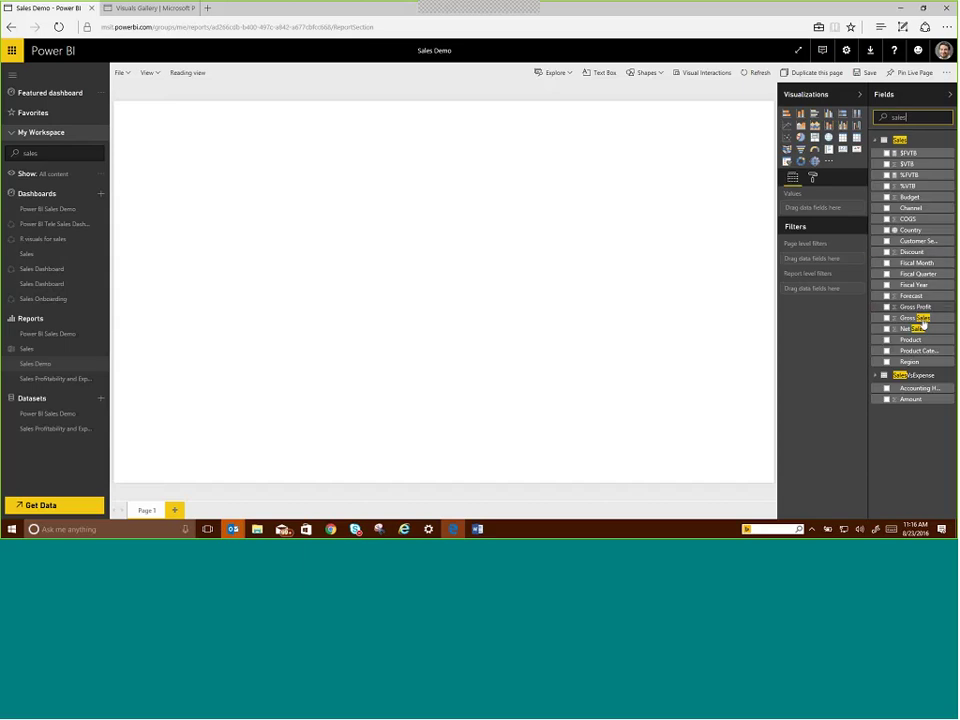
left_click_drag(914, 328, 323, 254)
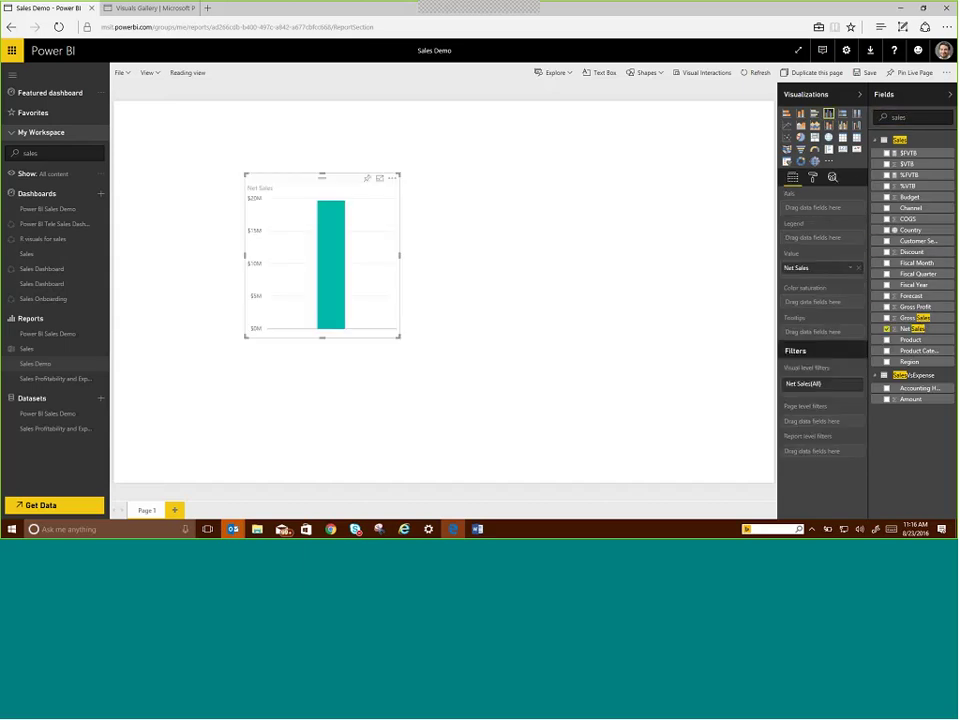
double_click(898, 117)
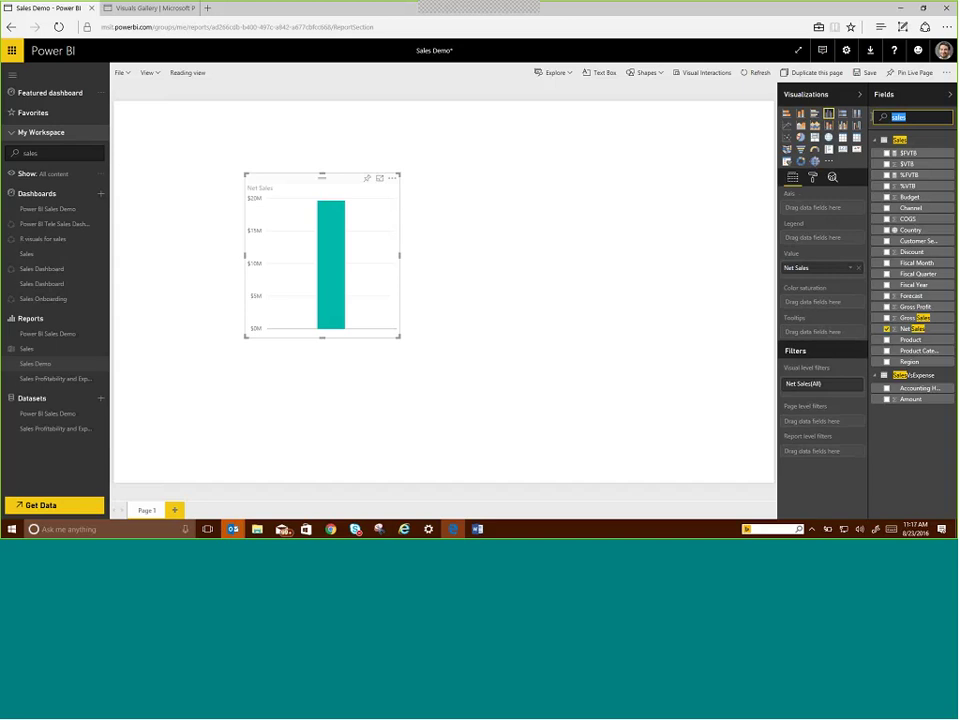
type("country")
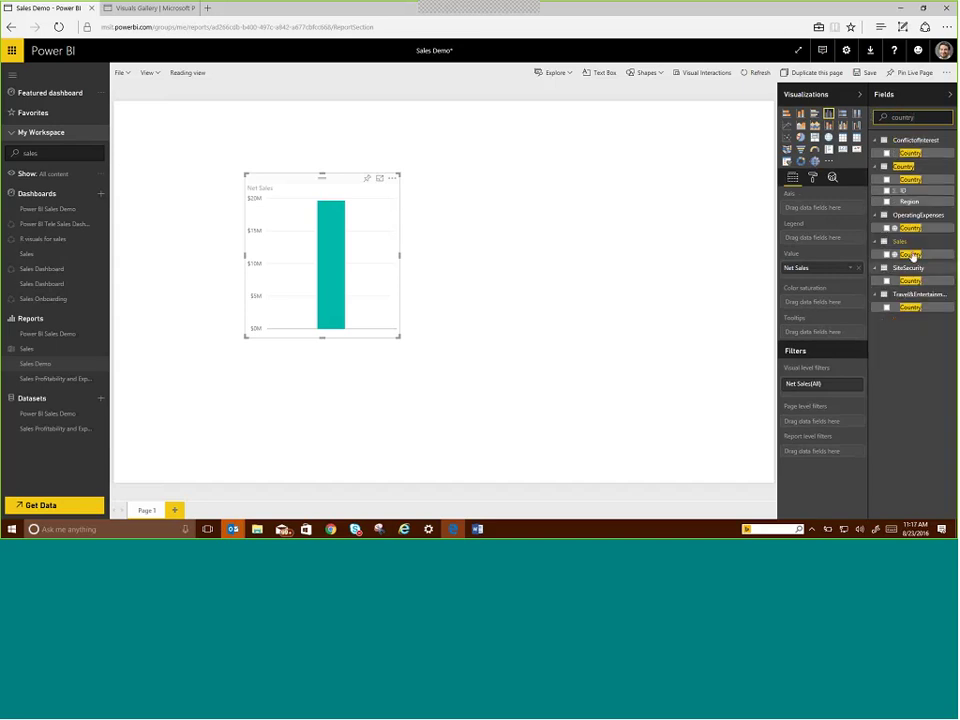
left_click_drag(910, 254, 589, 264)
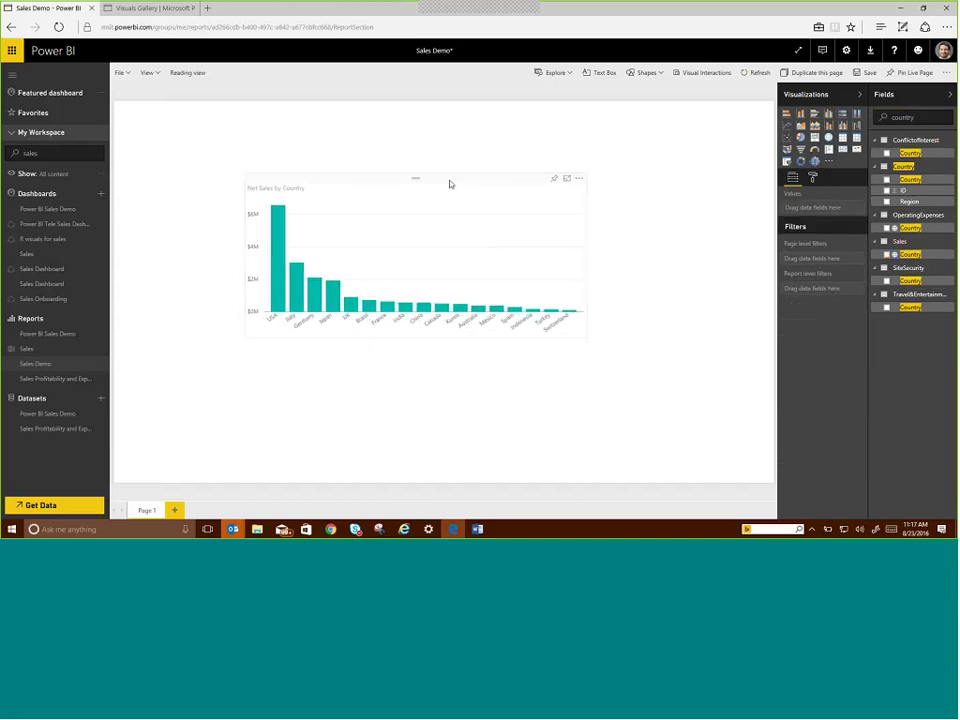
Move the chart to the top-left, convert it to a bubble map, and widen it slightly
left_click_drag(448, 184, 331, 129)
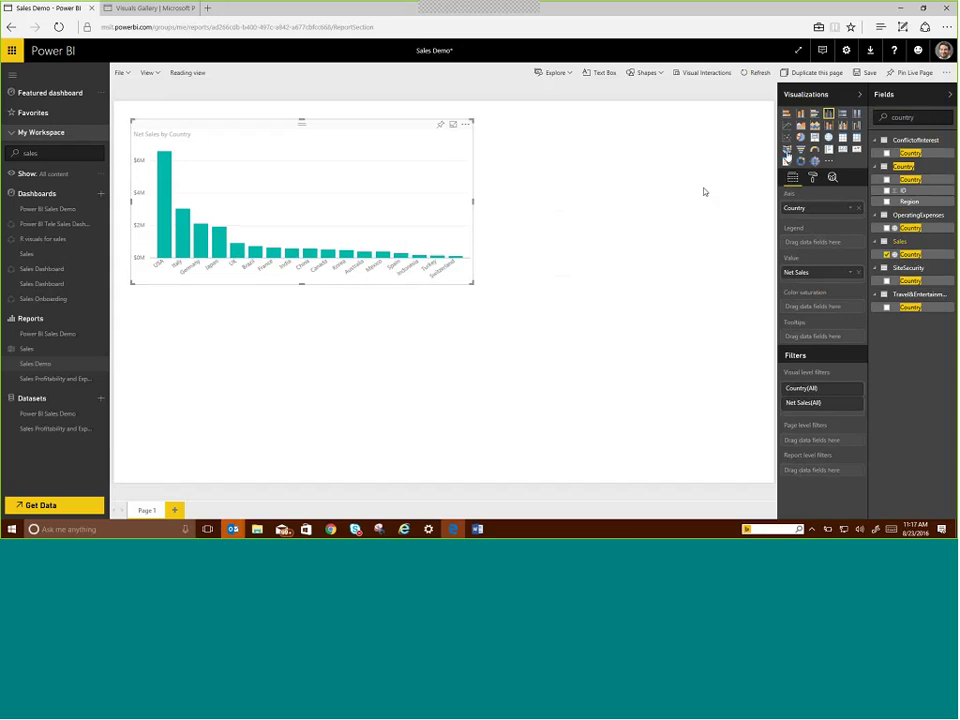
left_click(787, 150)
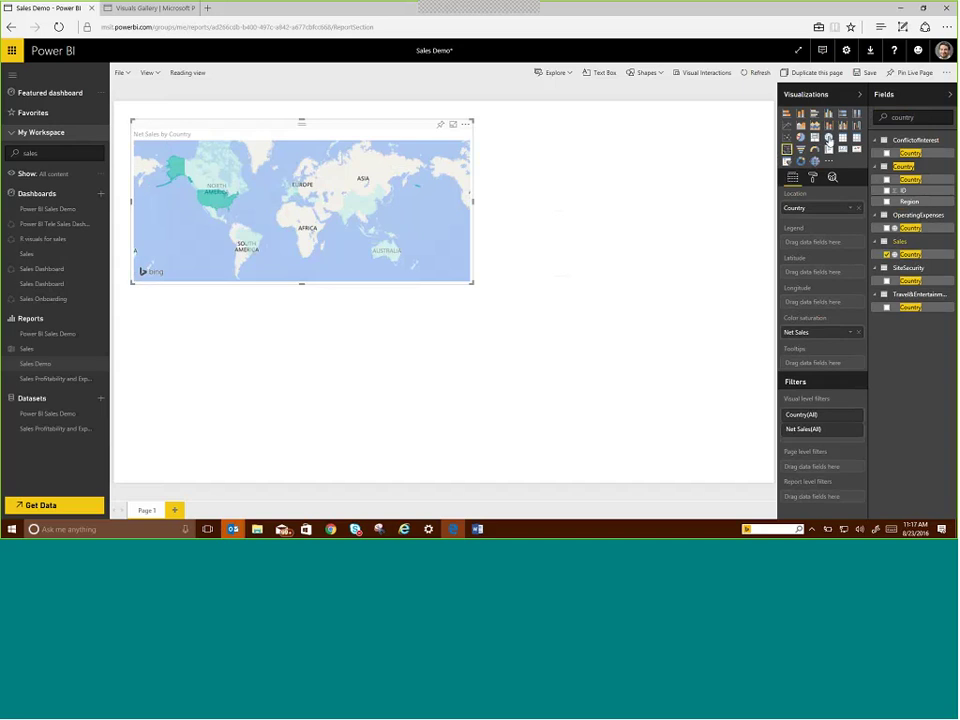
left_click(828, 137)
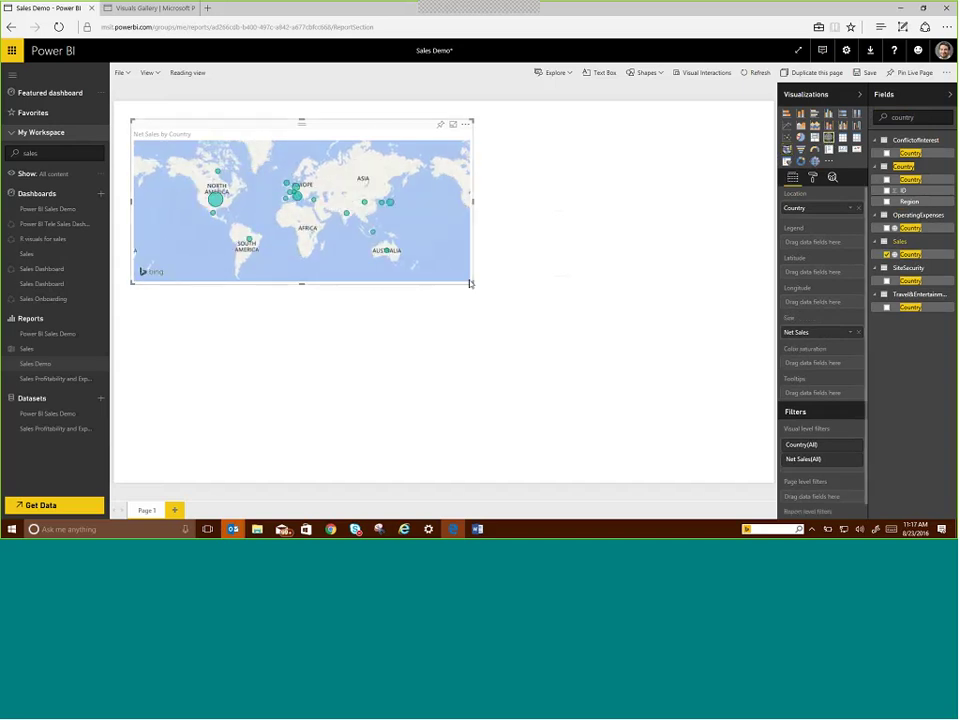
left_click_drag(470, 284, 501, 281)
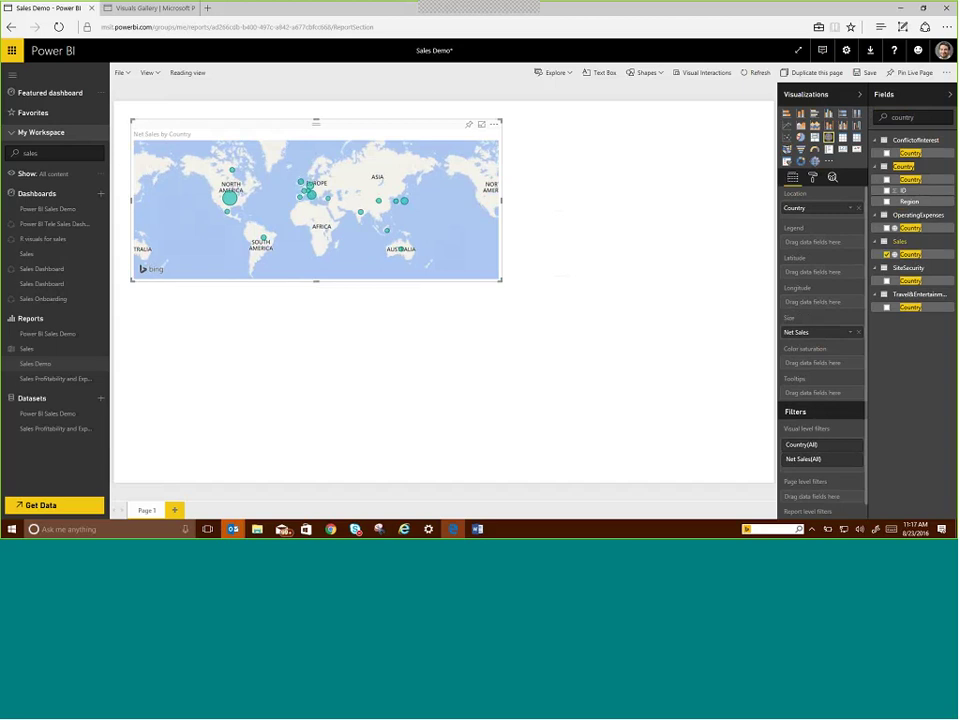
Browse the custom visuals in the Visuals Gallery, then return to the Sales Demo report
left_click(150, 9)
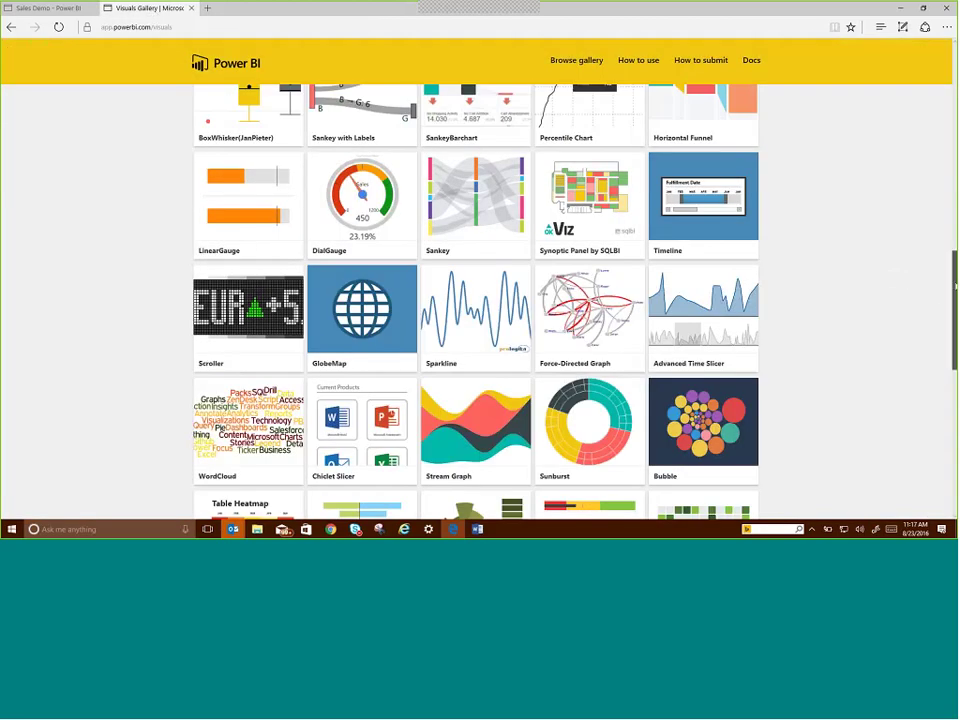
scroll(954, 238, "up", 2)
left_click_drag(954, 238, 955, 155)
scroll(955, 155, "down", 1)
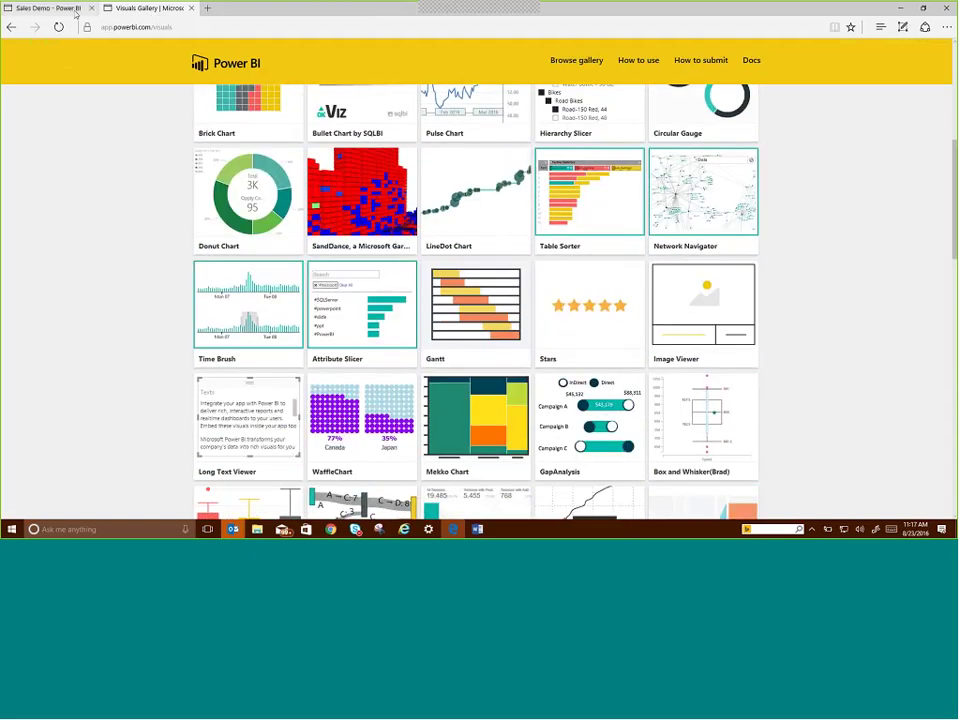
left_click(48, 8)
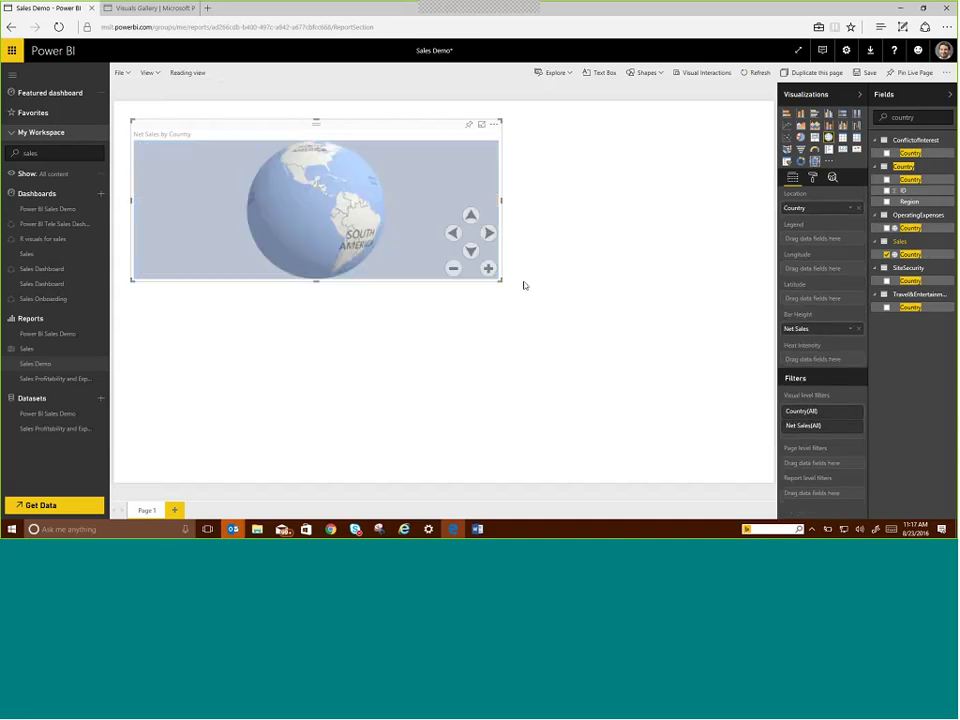
Enlarge the globe visual, then open the Power BI Sales Demo report without saving Sales Demo
left_click_drag(500, 279, 550, 375)
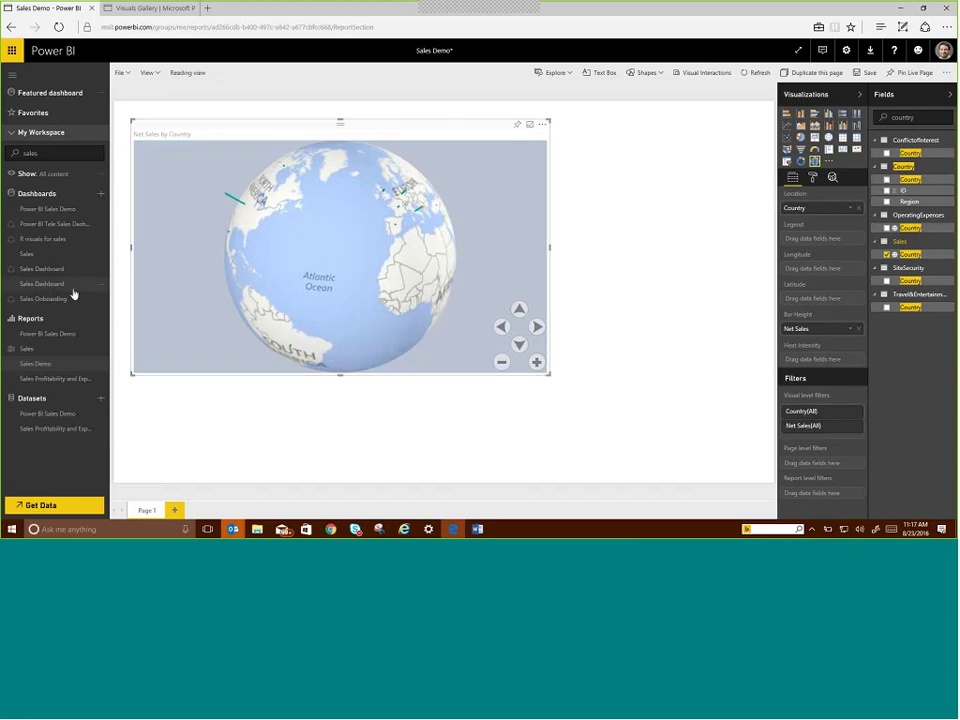
left_click(58, 335)
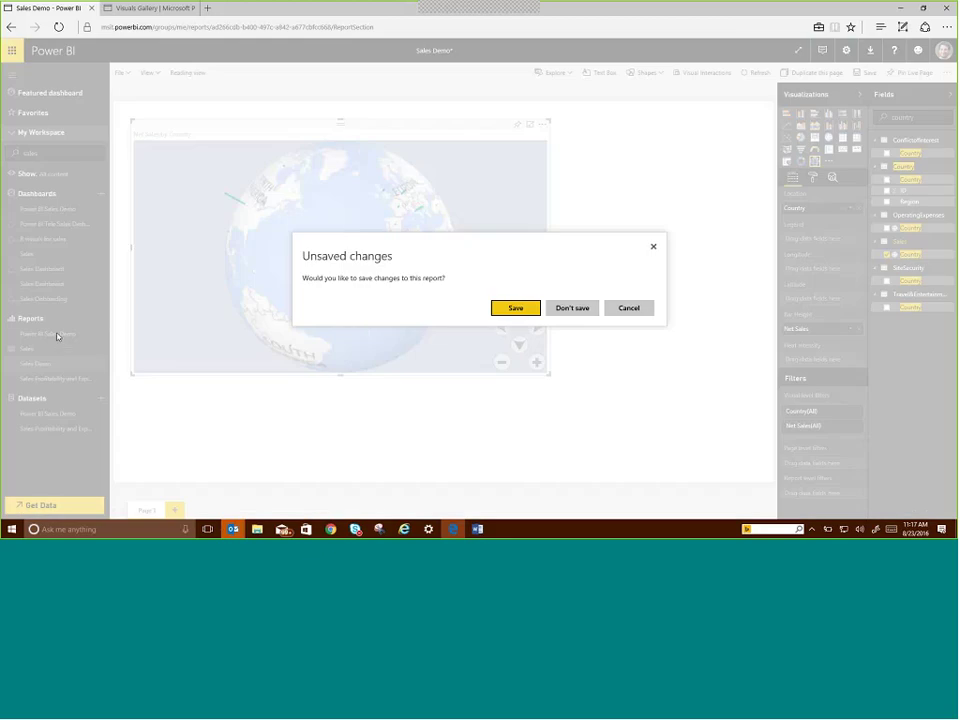
left_click(580, 313)
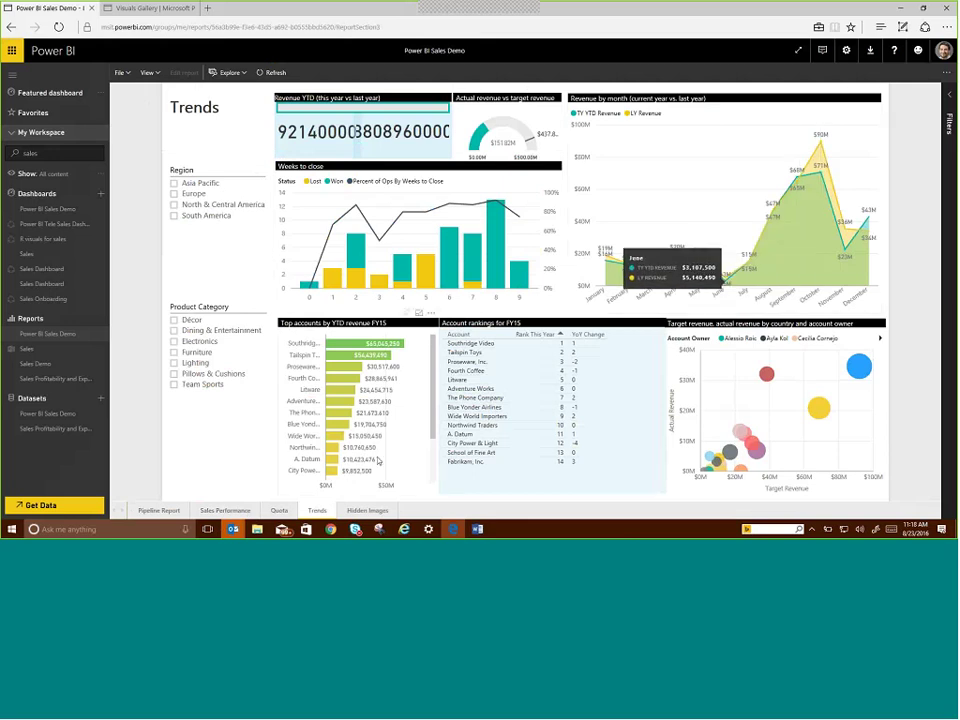
View the Pipeline Report page, then open the Power BI Sales Demo dashboard
left_click(158, 511)
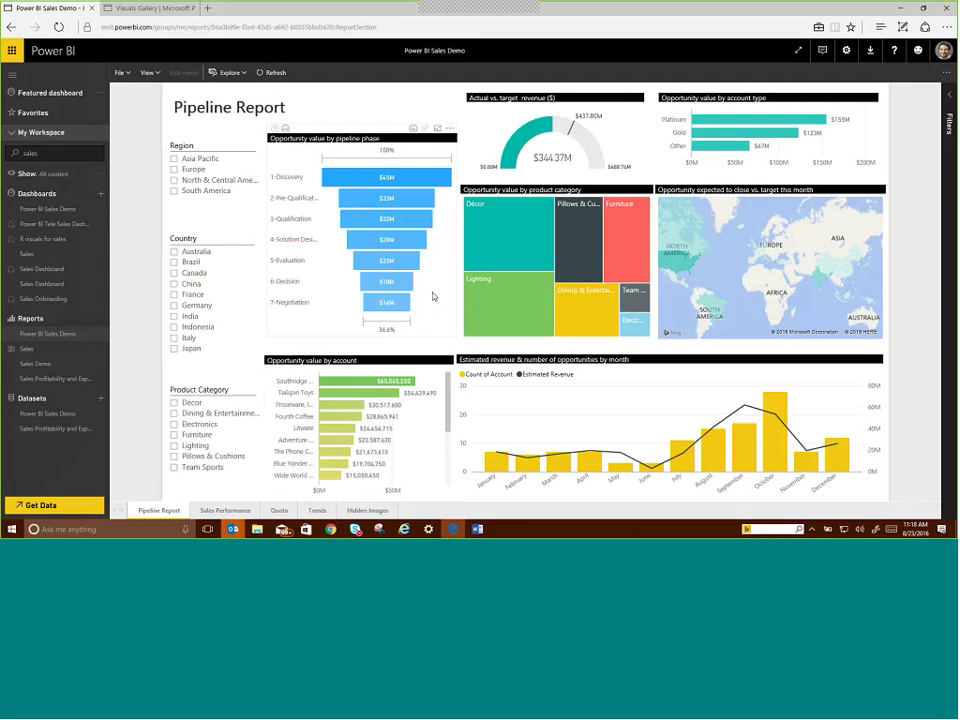
left_click(47, 209)
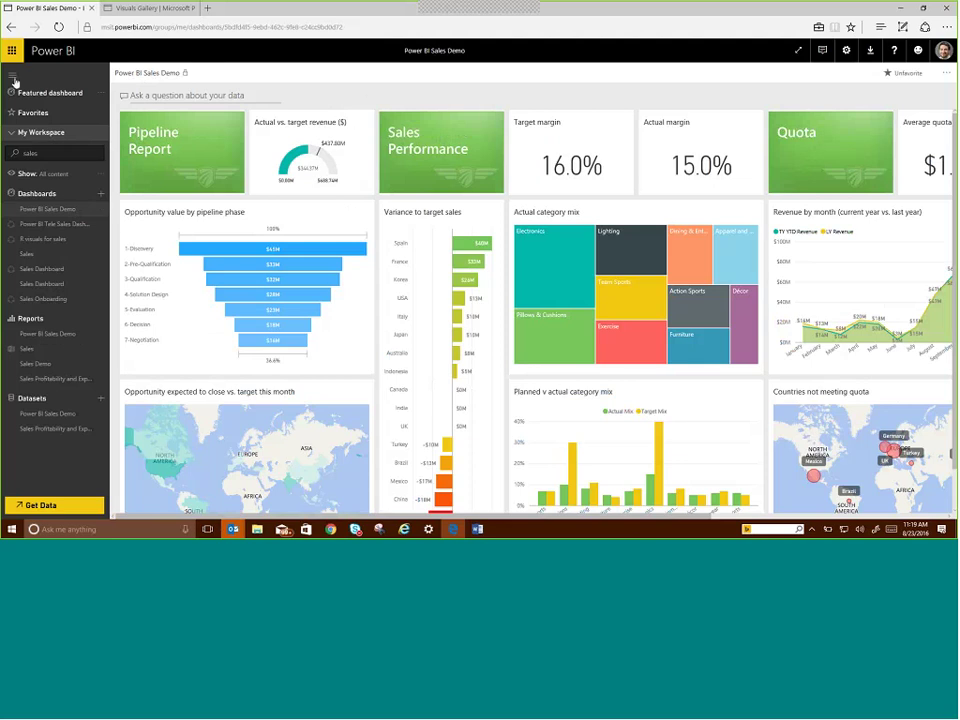
Collapse the navigation pane and start a Q&A question about the Sales Demo data
left_click(13, 77)
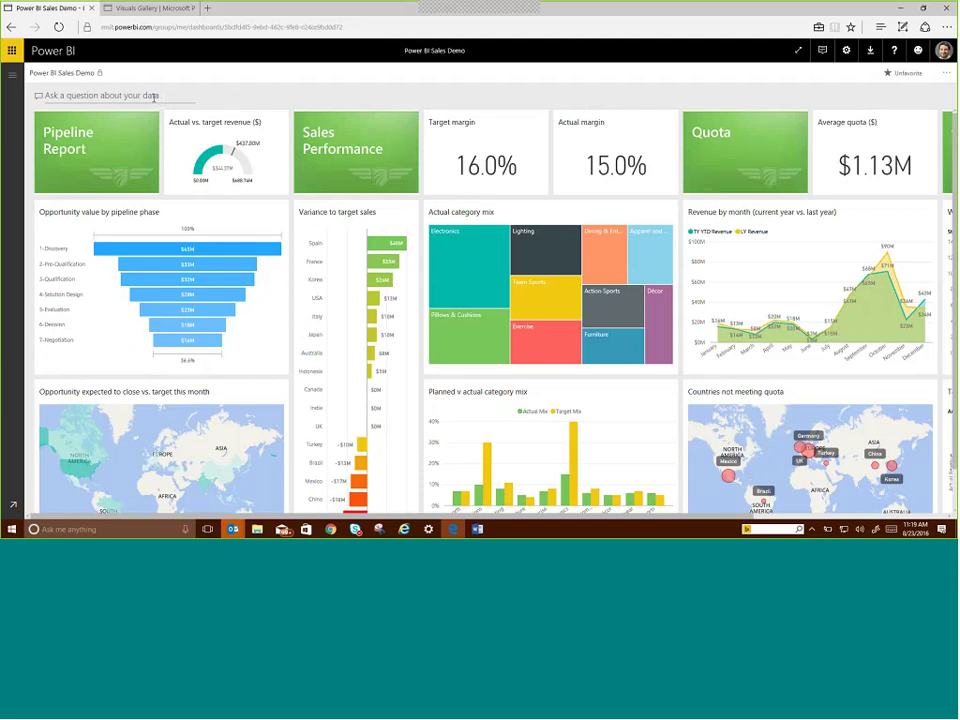
left_click(154, 96)
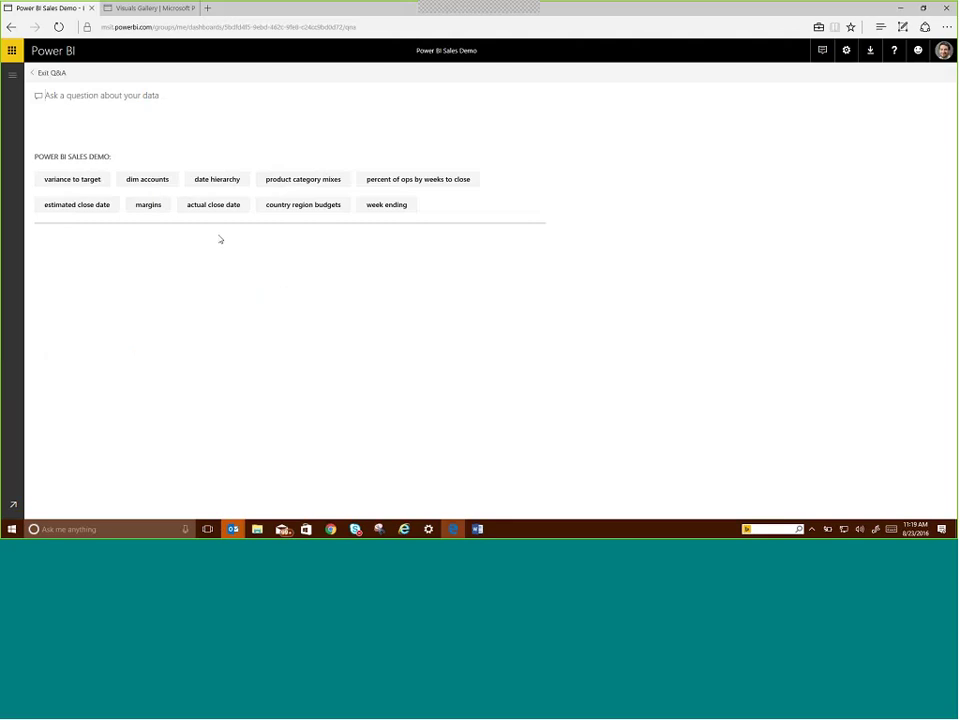
Ask Q&A 'margin by product category as treemap', then trim the question back toward margin by product
type("mar")
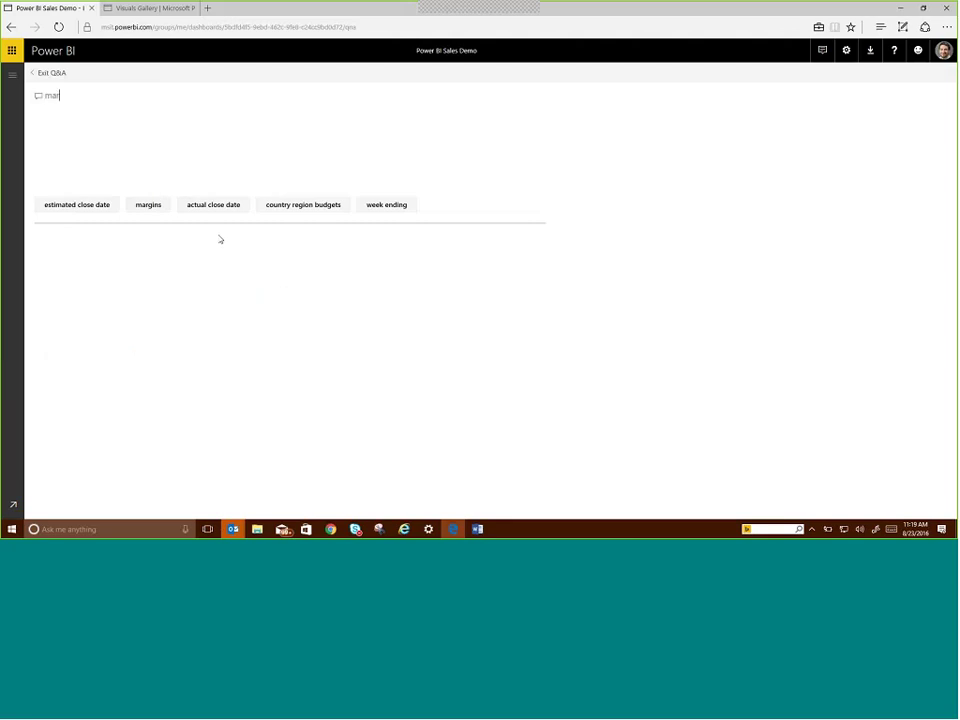
type("gin ")
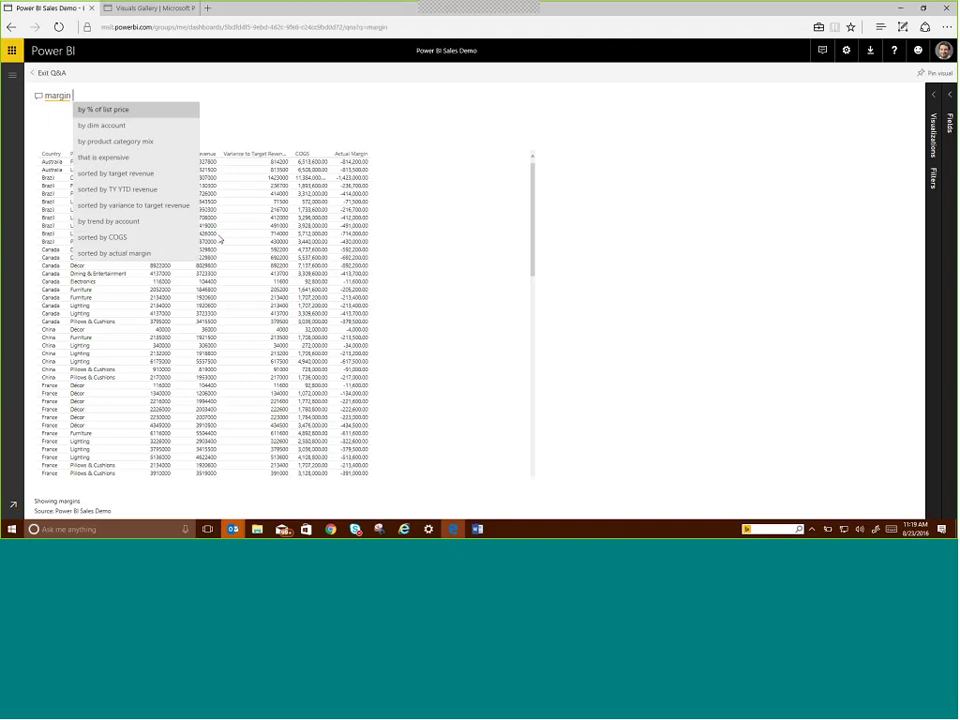
type("by product")
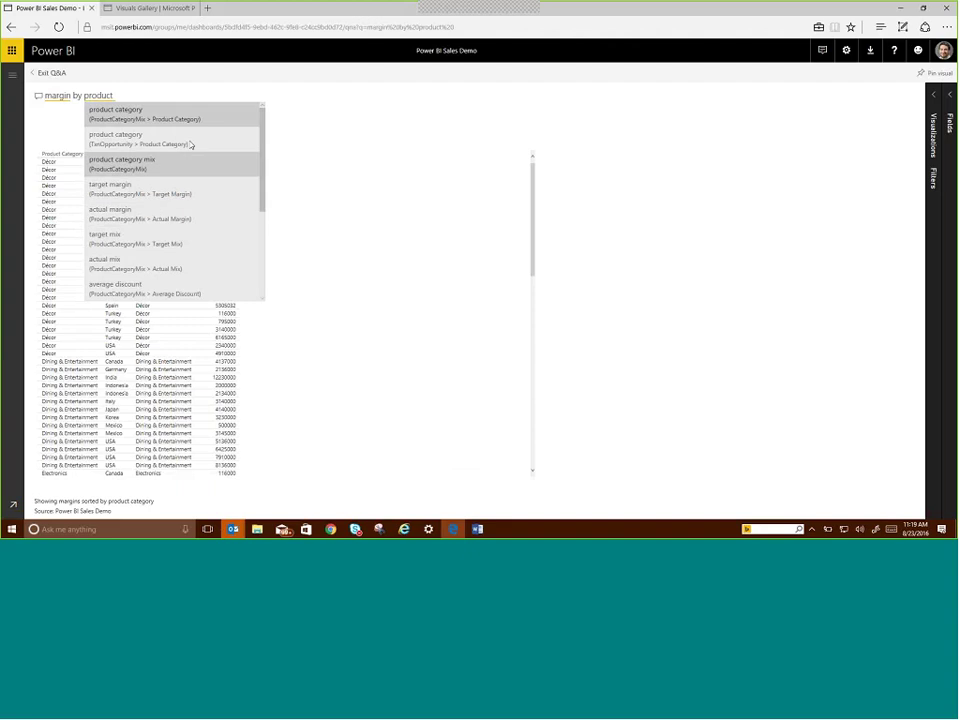
left_click(124, 114)
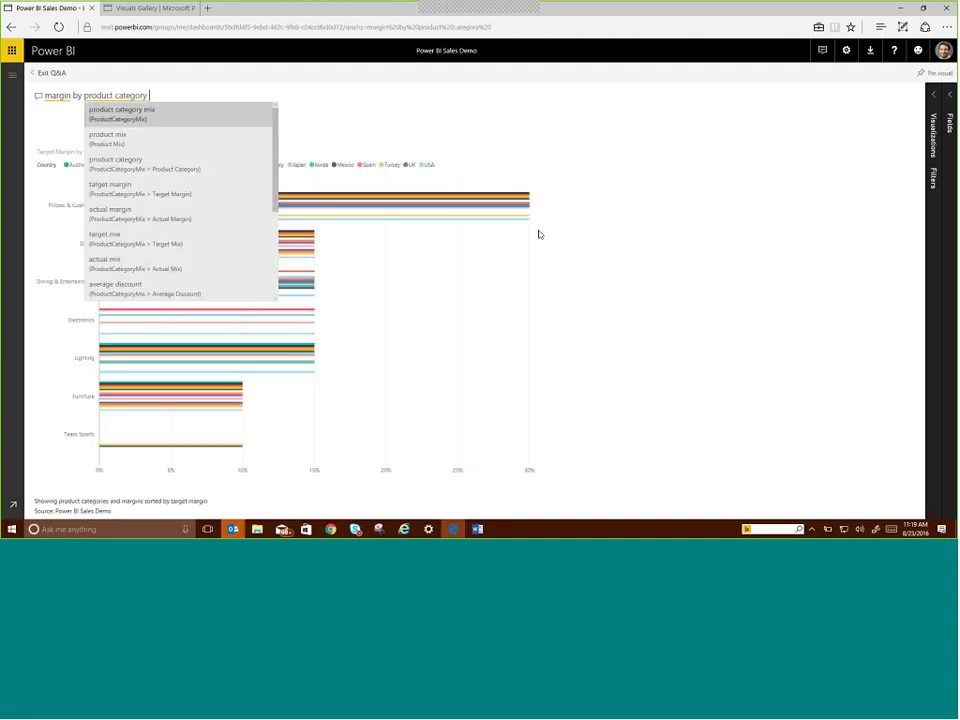
type("as tr")
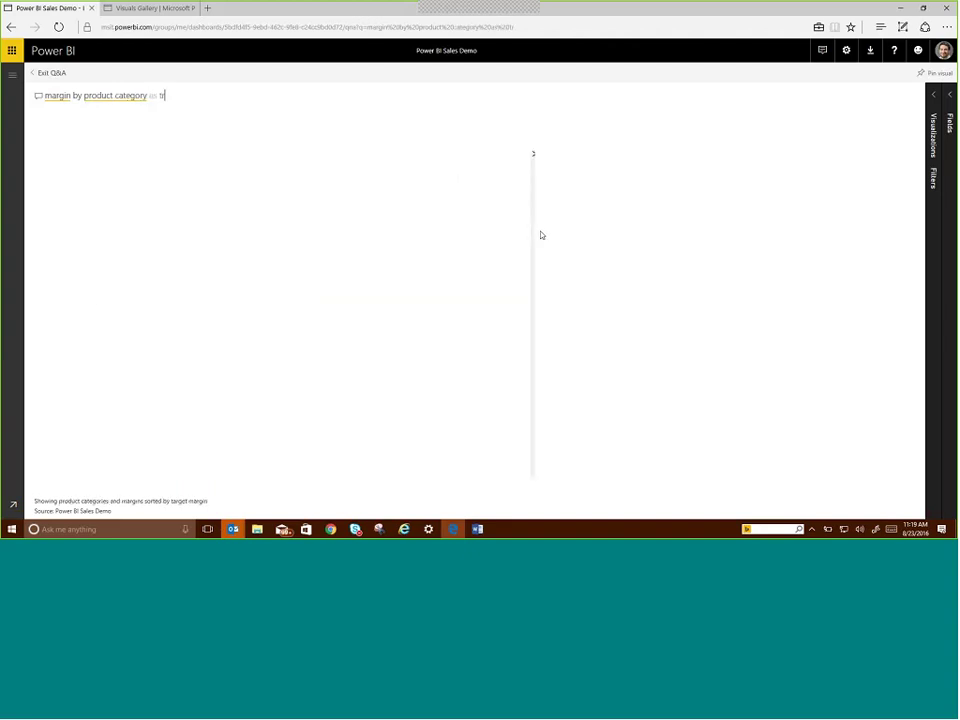
type("eemap")
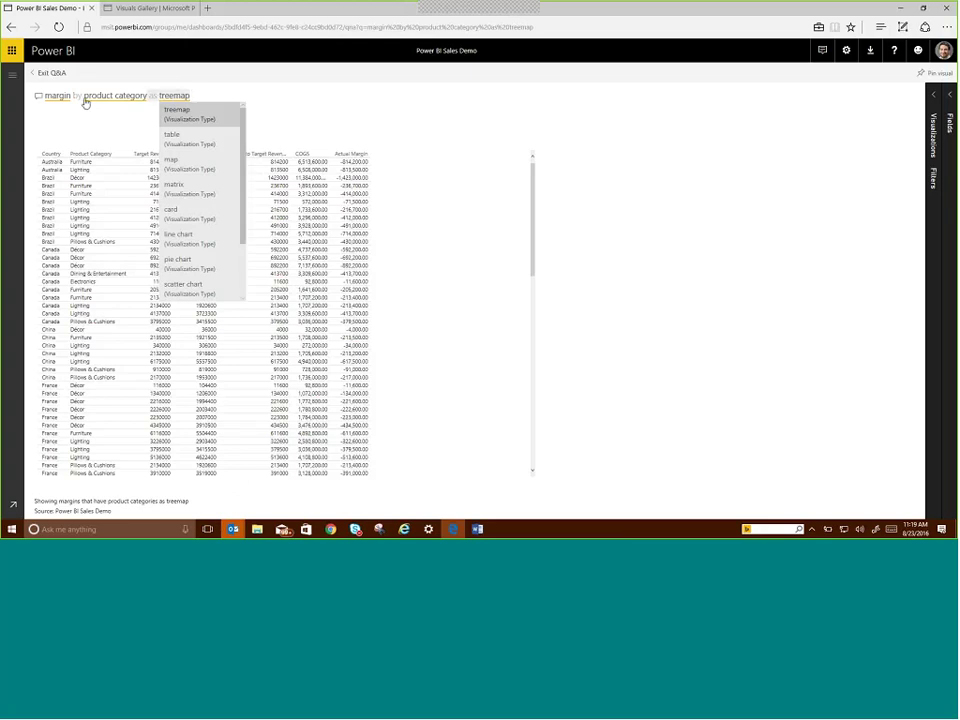
key("BackSpace")
key("BackSpace")
key("BackSpace")
key("BackSpace")
key("BackSpace")
key("BackSpace")
key("BackSpace")
key("BackSpace")
key("BackSpace")
key("BackSpace")
key("BackSpace")
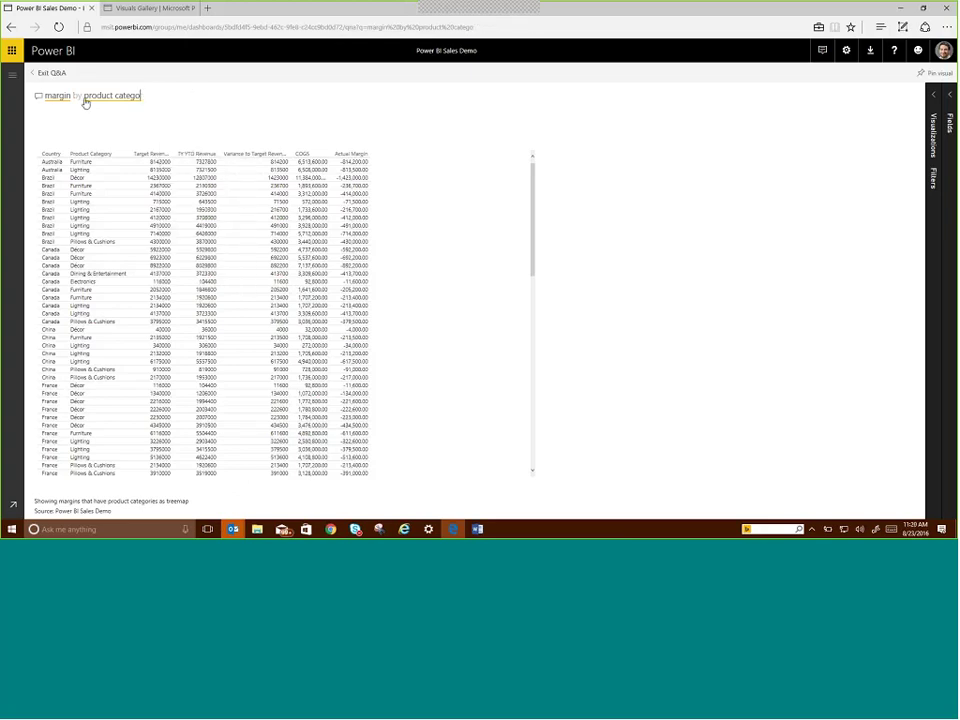
key("BackSpace")
key("BackSpace")
key("BackSpace")
key("BackSpace")
key("BackSpace")
key("BackSpace")
key("BackSpace")
key("BackSpace")
key("BackSpace")
key("BackSpace")
key("BackSpace")
key("BackSpace")
key("BackSpace")
key("BackSpace")
key("BackSpace")
key("BackSpace")
key("BackSpace")
key("BackSpace")
key("BackSpace")
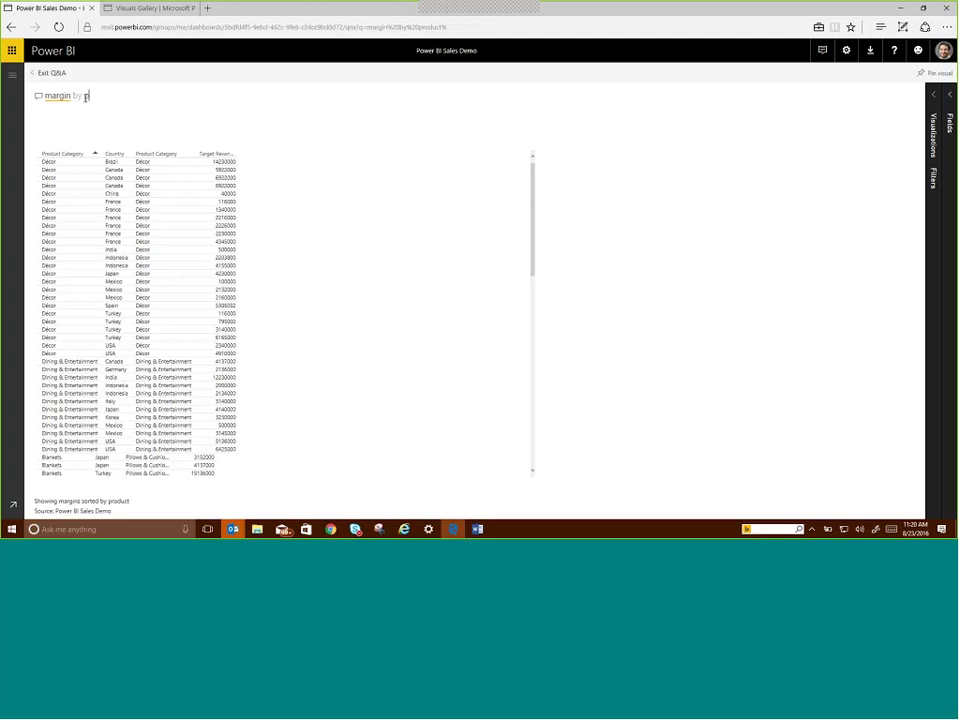
key("BackSpace")
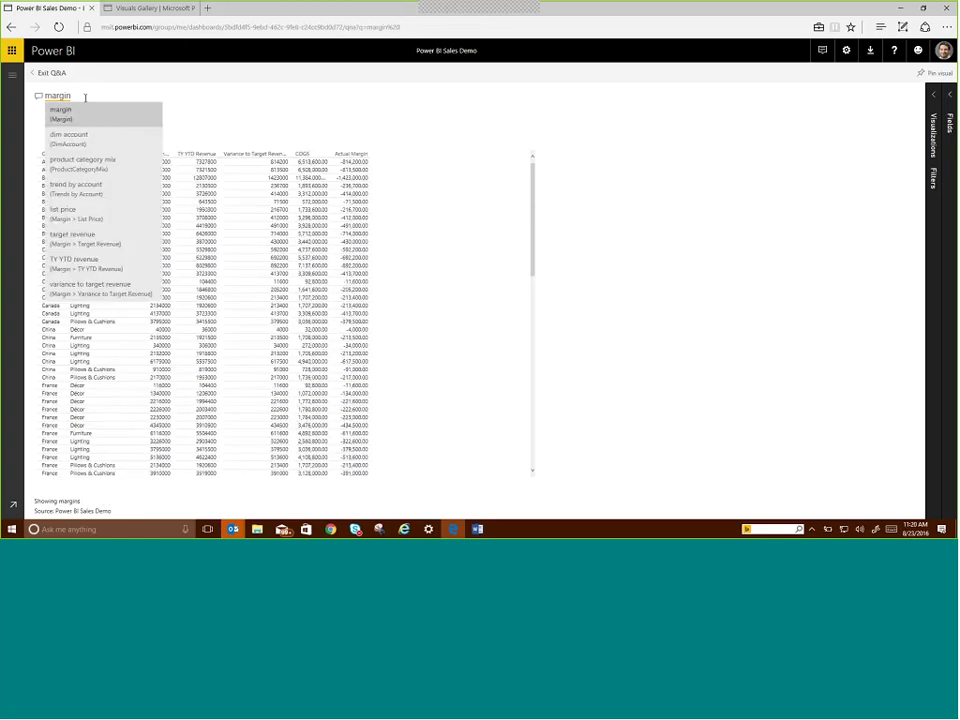
Ask 'margin by product category mix as map' to show per-country pie charts on a map
left_click(70, 114)
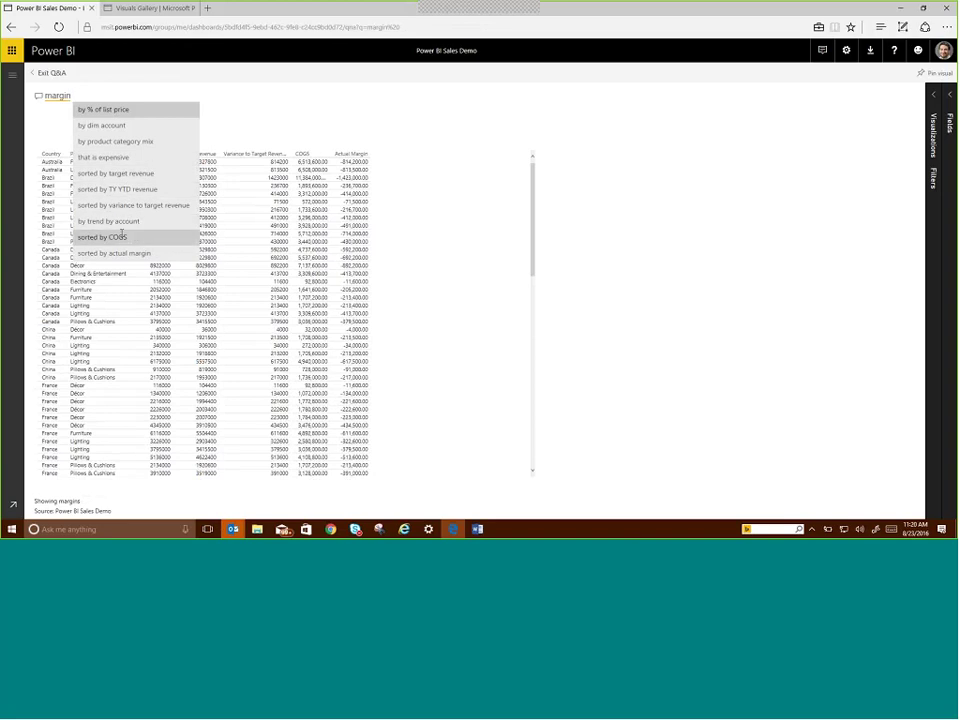
left_click(133, 142)
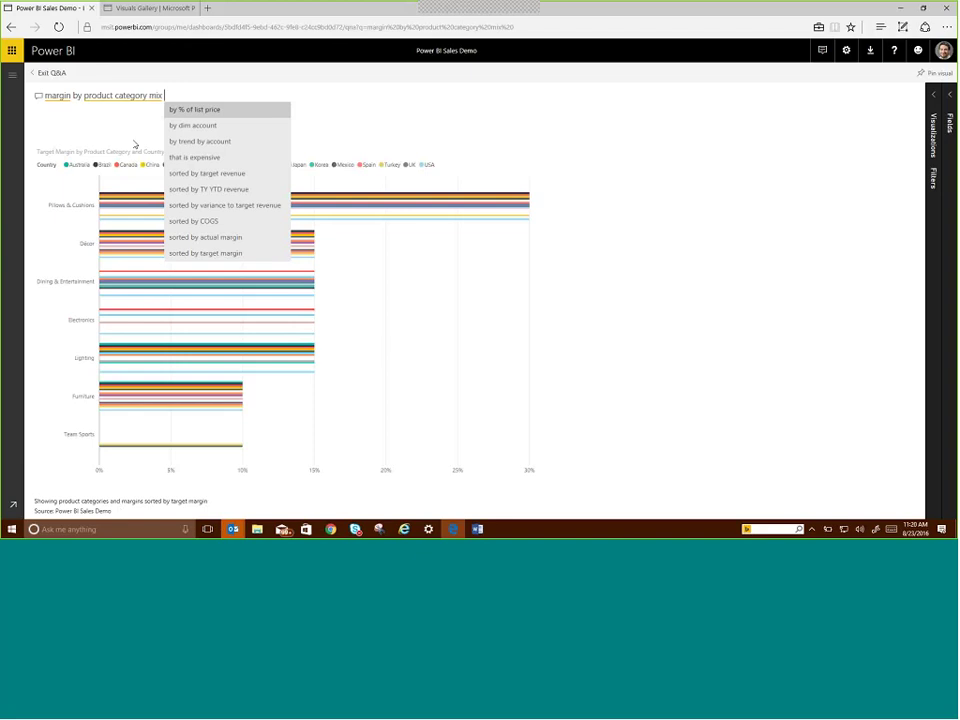
type("as map")
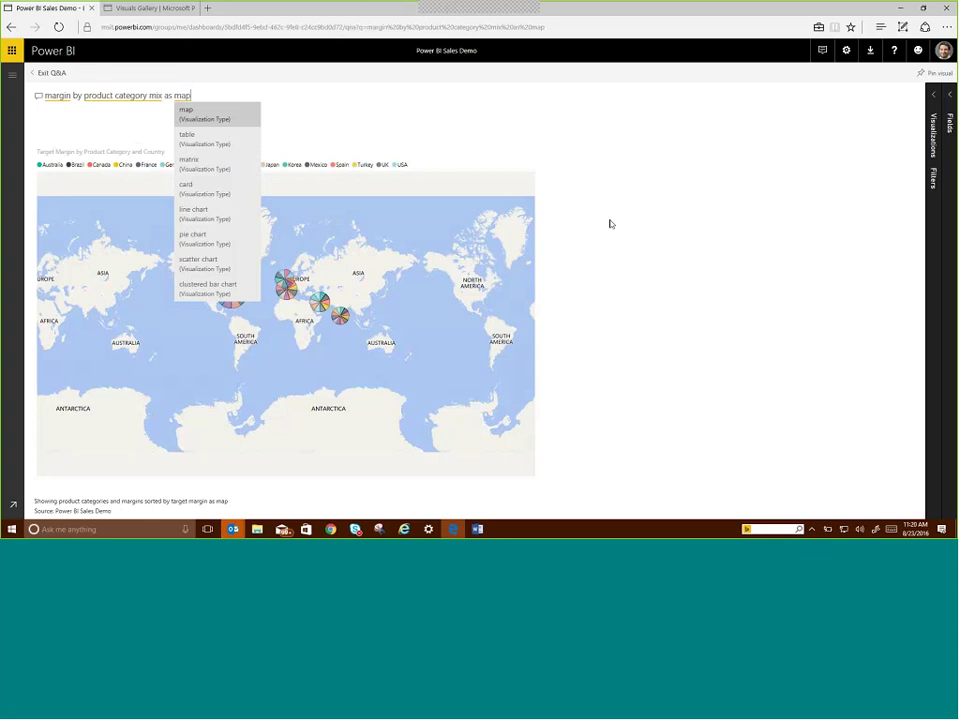
left_click(610, 224)
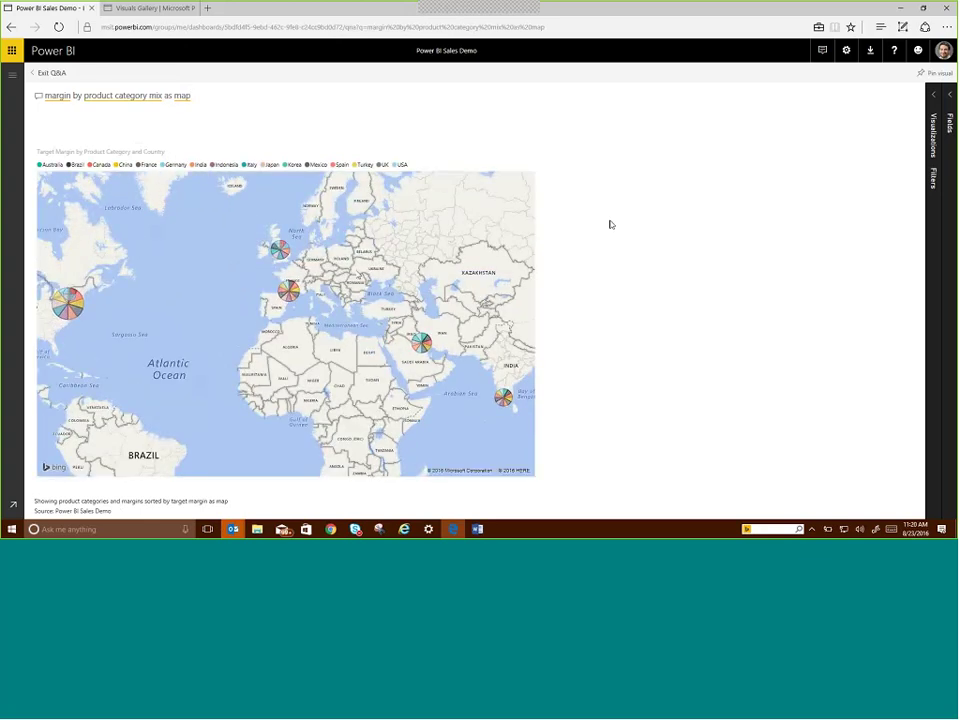
mouse_move(292, 290)
Exit Q&A and open the Pipeline Report from the Actual vs. target revenue tile
left_click(52, 73)
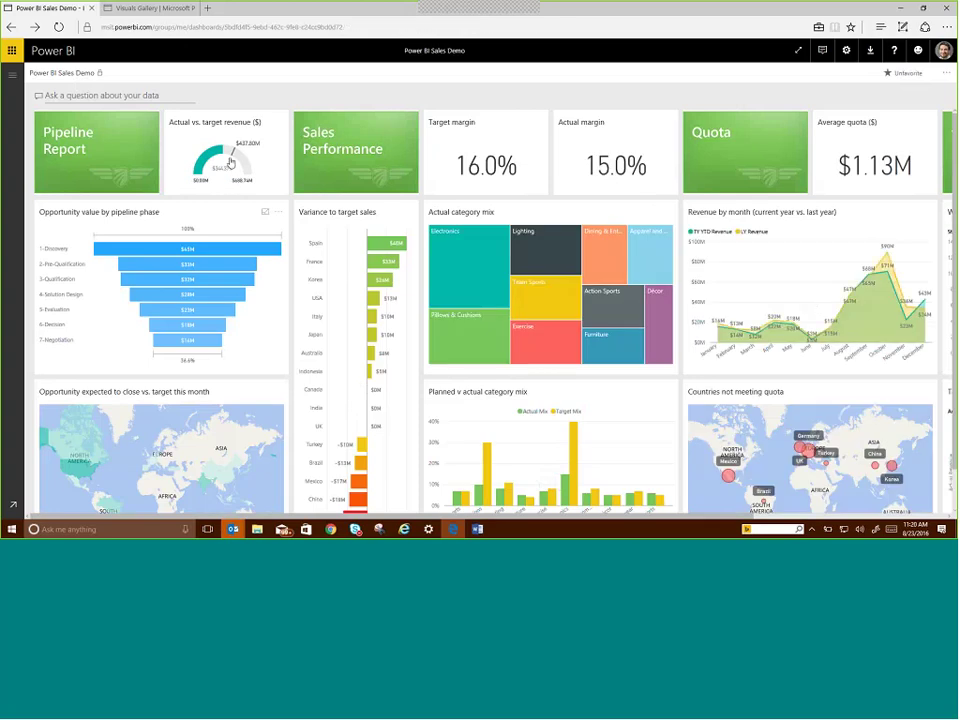
left_click(230, 162)
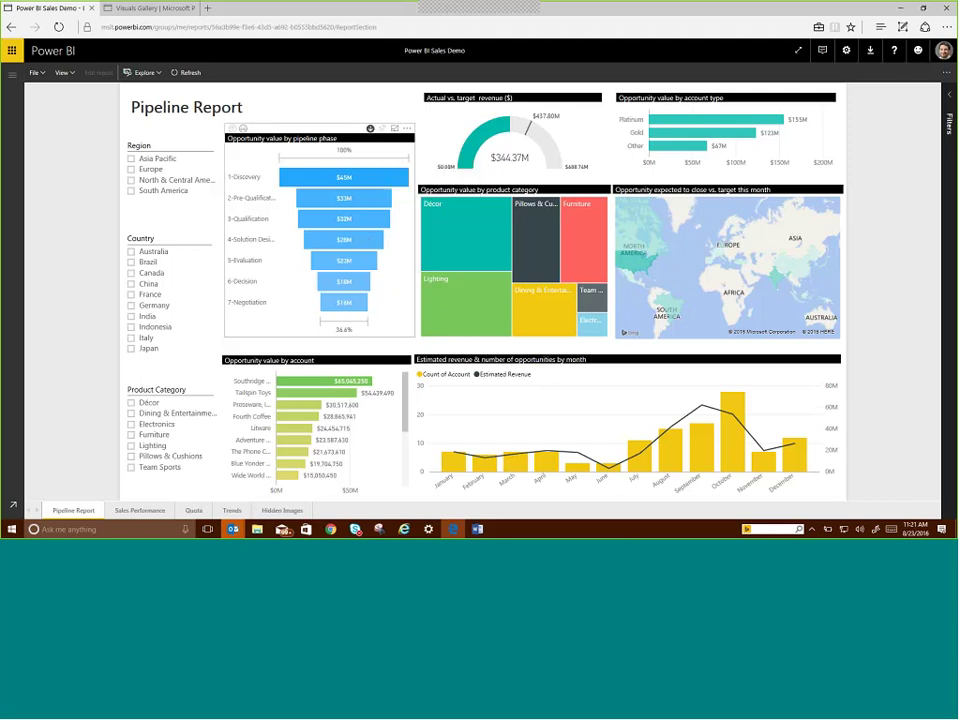
Drill the funnel into salespeople and the top salesperson's accounts, drill back up, then filter to Platinum accounts
mouse_move(351, 307)
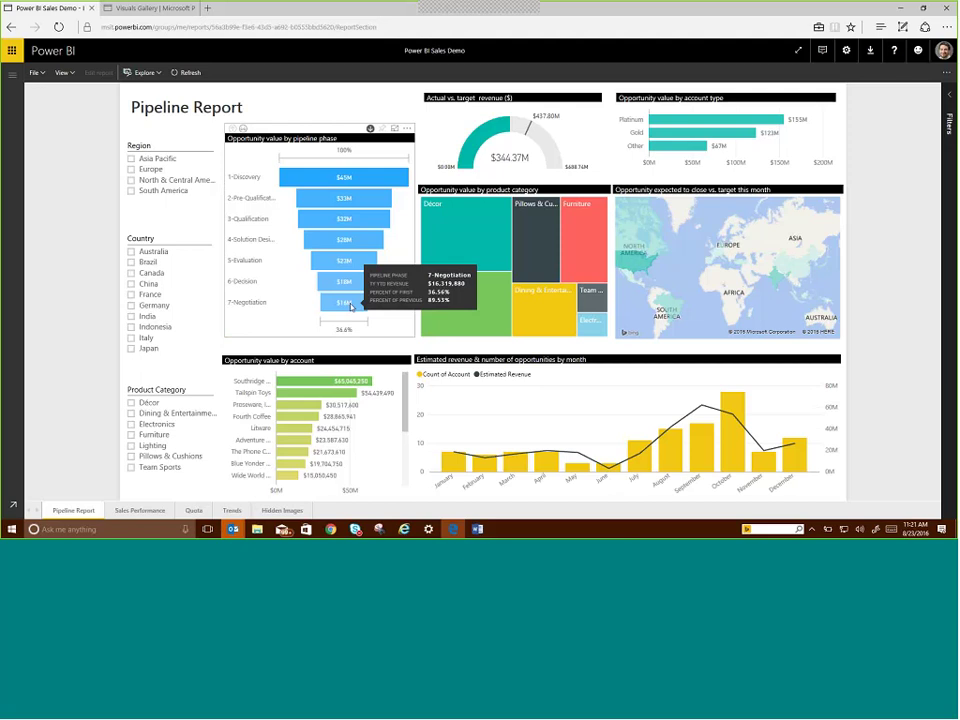
left_click(351, 307)
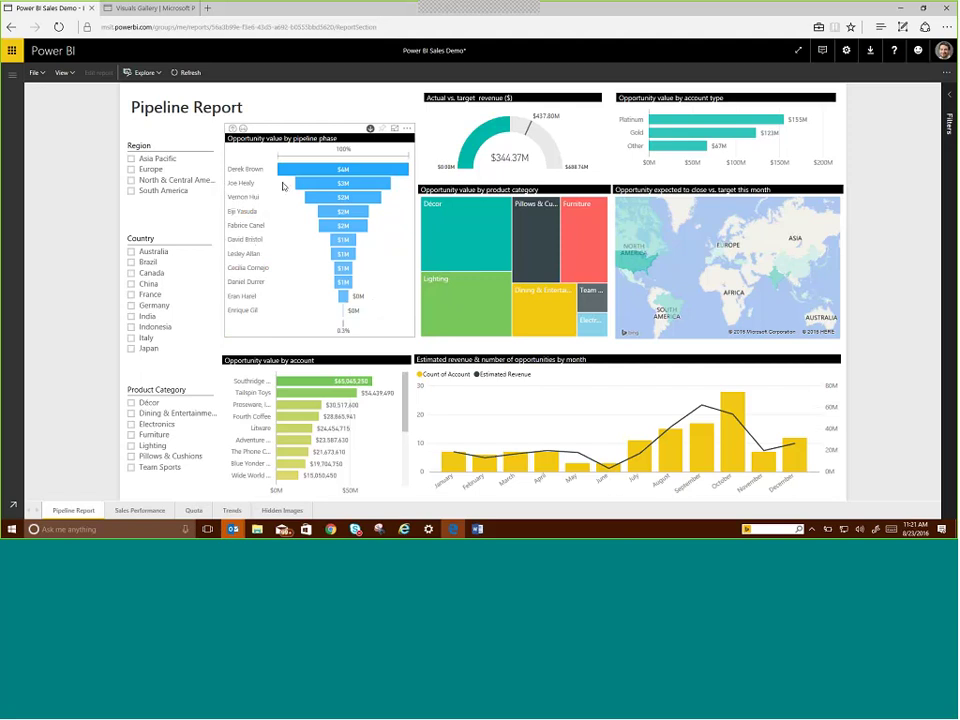
mouse_move(342, 178)
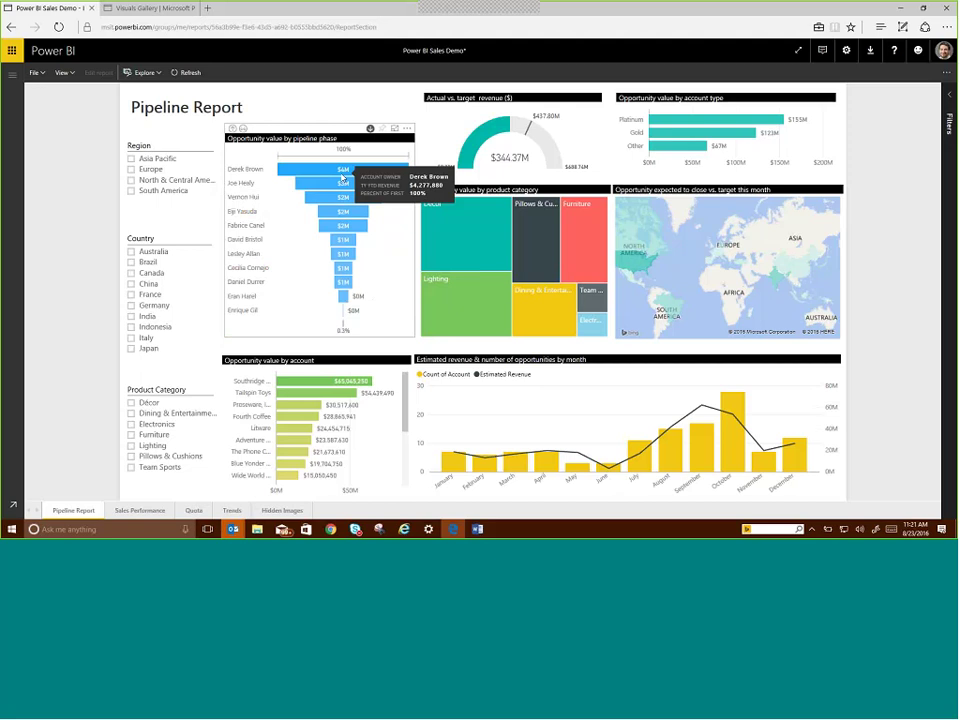
left_click(342, 178)
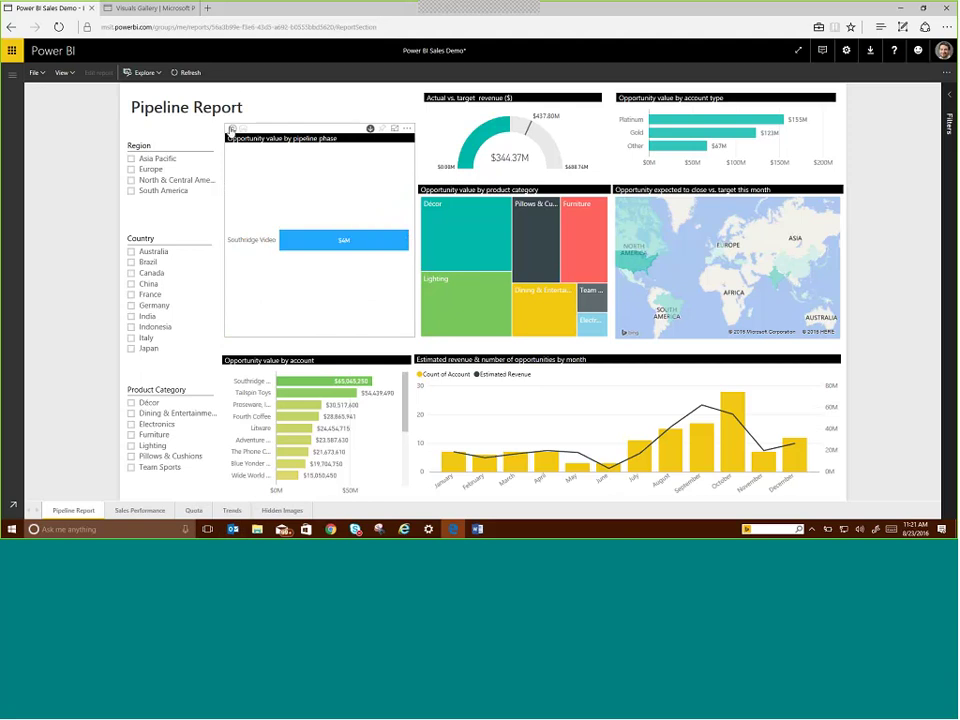
left_click(233, 129)
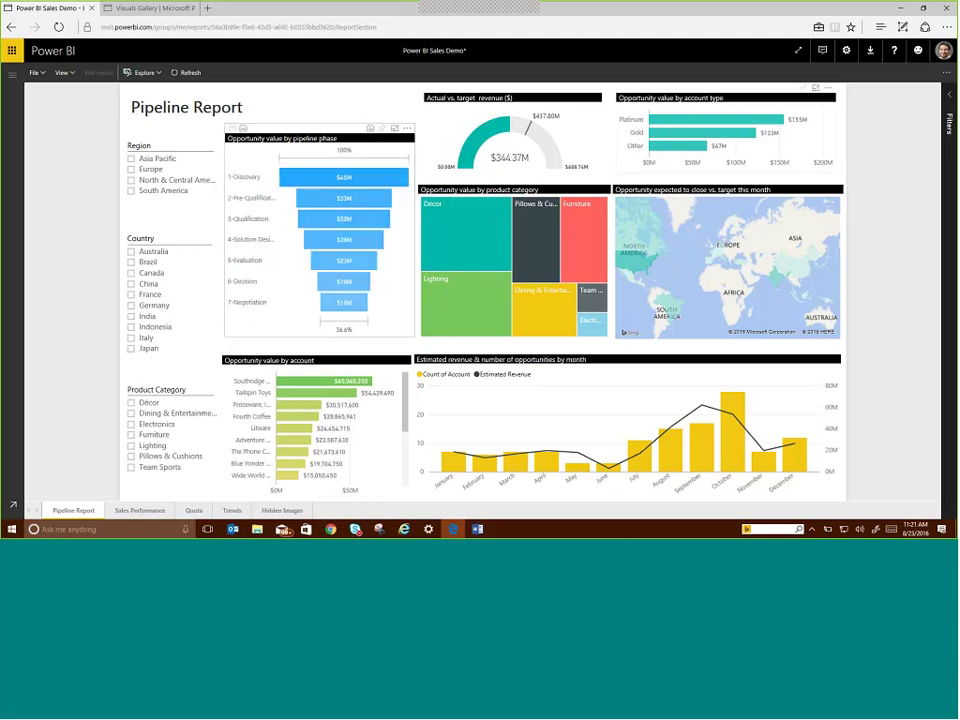
left_click(689, 122)
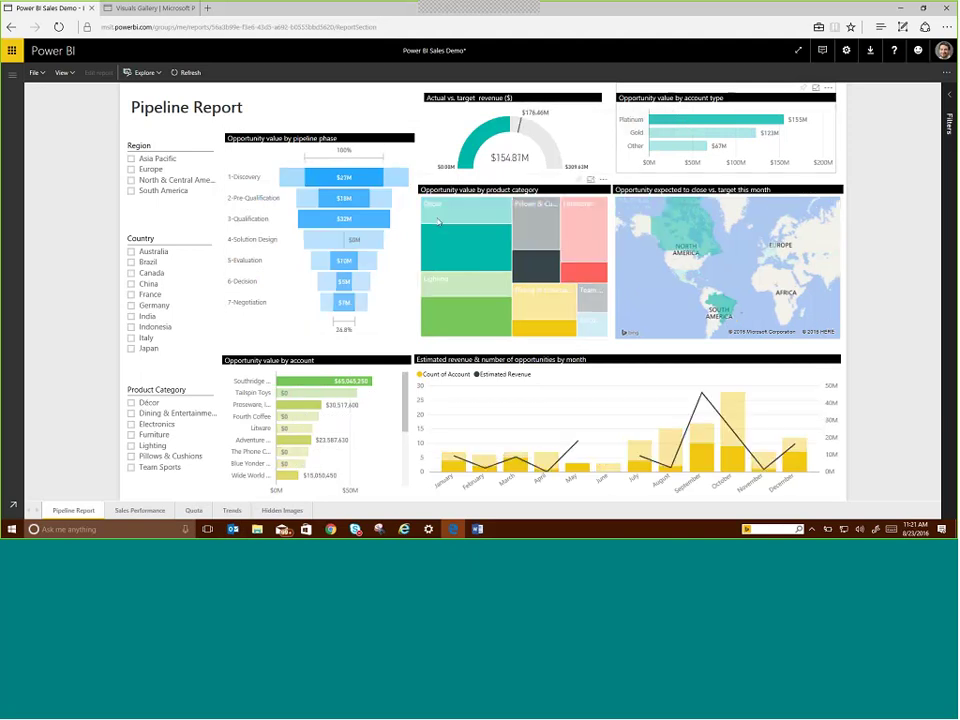
mouse_move(339, 386)
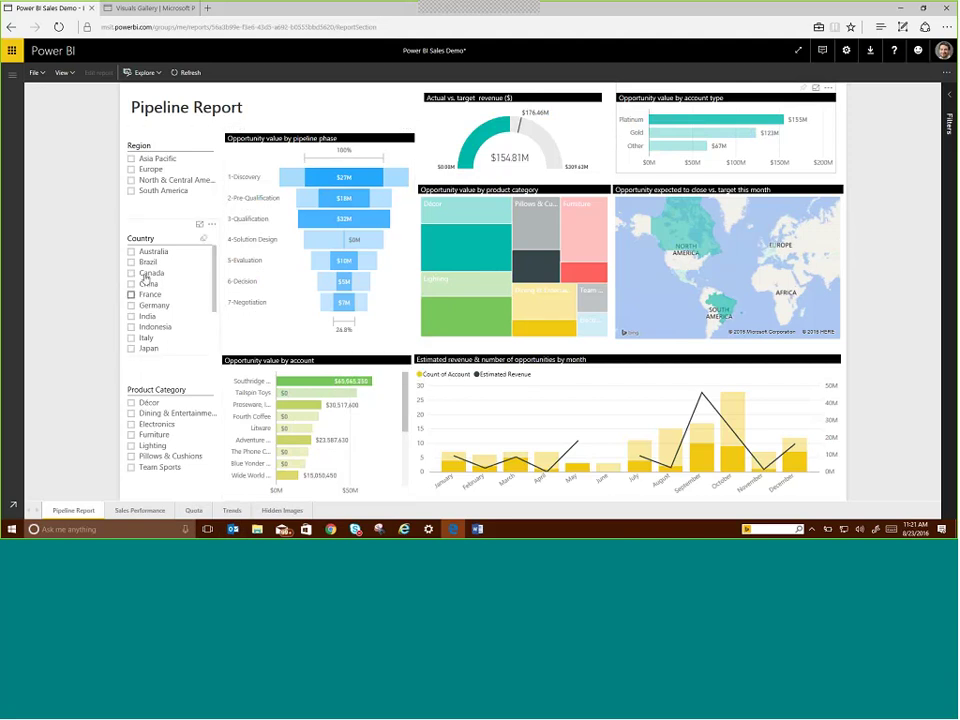
Open the report behind the Variance to target sales tile and filter it to Germany
left_click(64, 55)
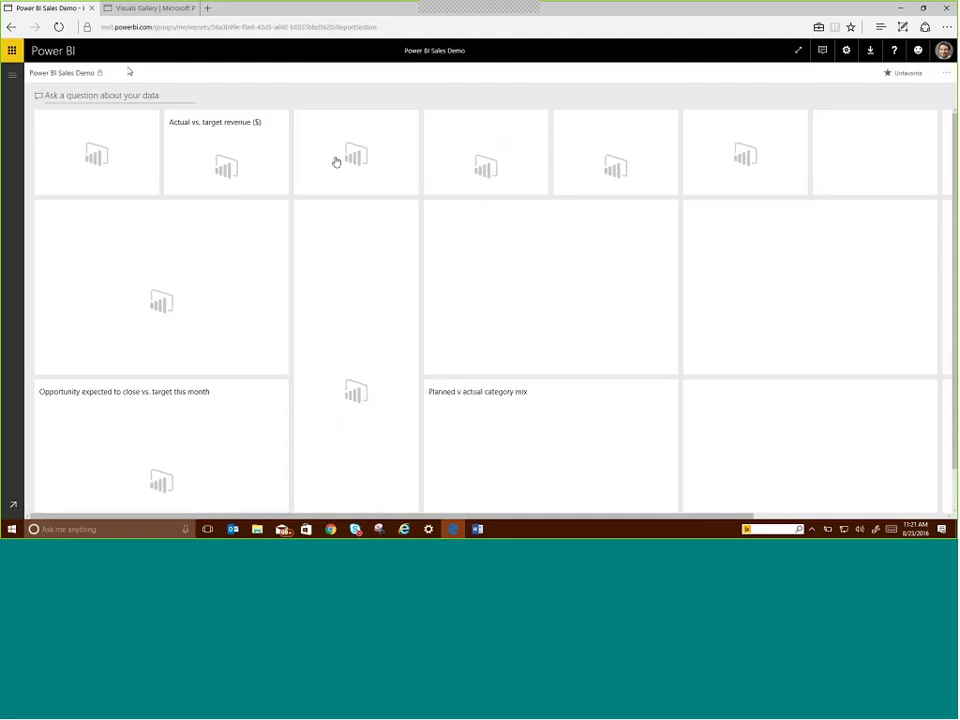
left_click(369, 162)
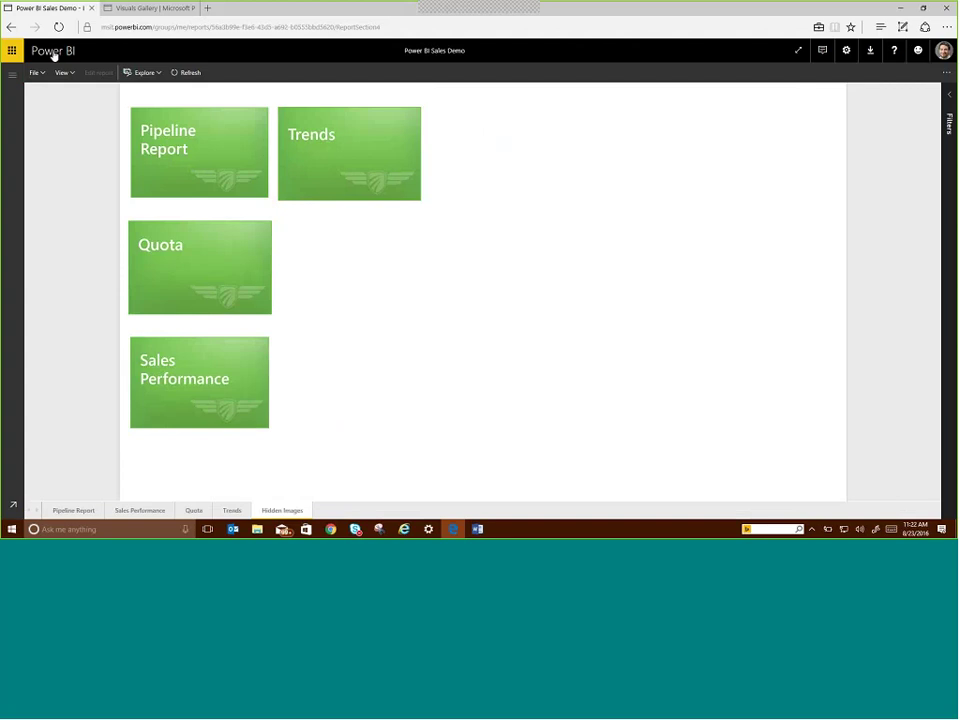
left_click(55, 56)
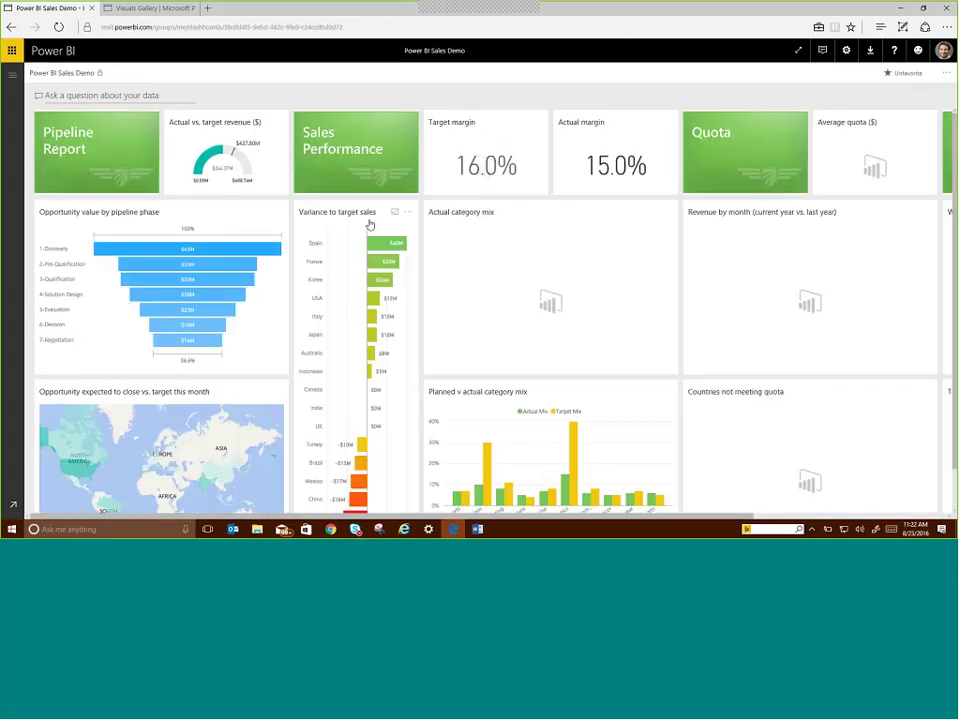
left_click(367, 224)
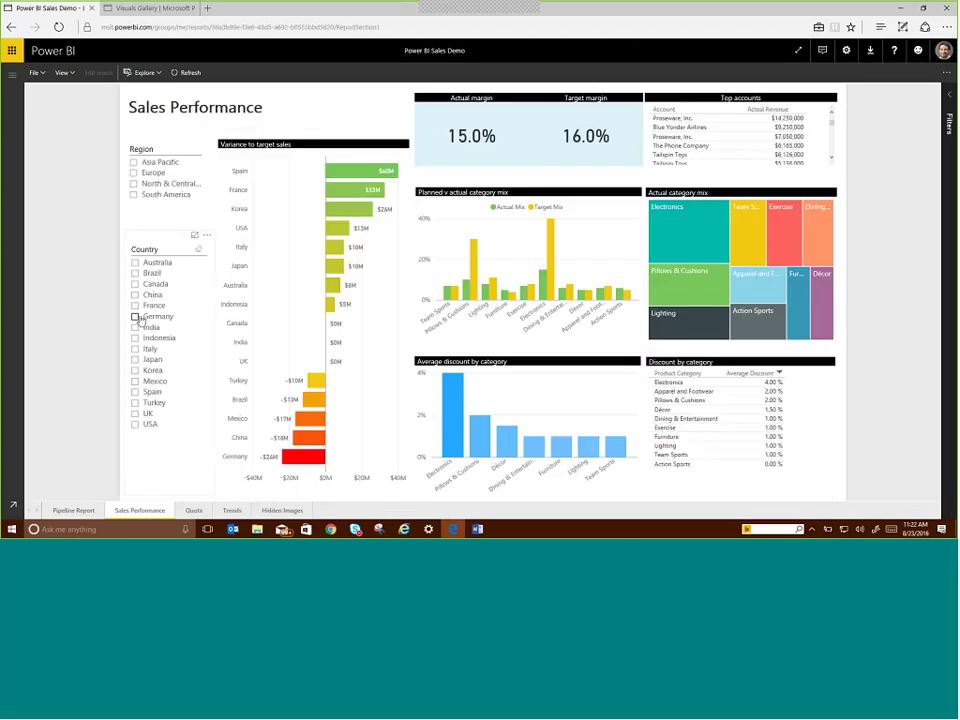
left_click(135, 317)
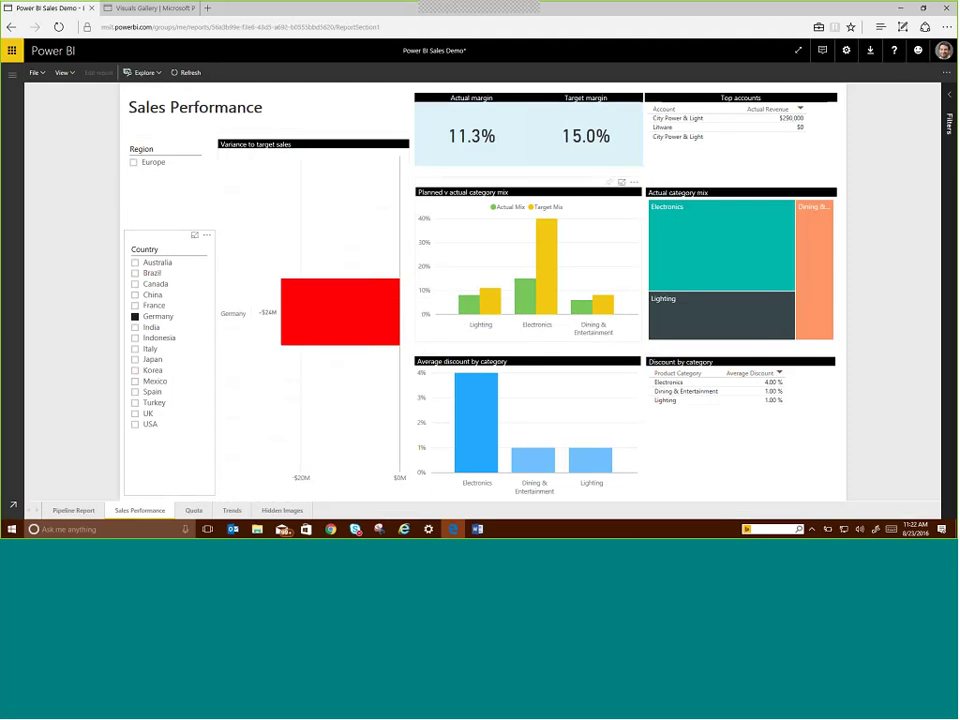
mouse_move(548, 304)
Run Quick Insights on the Sales Profitability and Expense Analysis Demo dataset from the nav pane
left_click(36, 52)
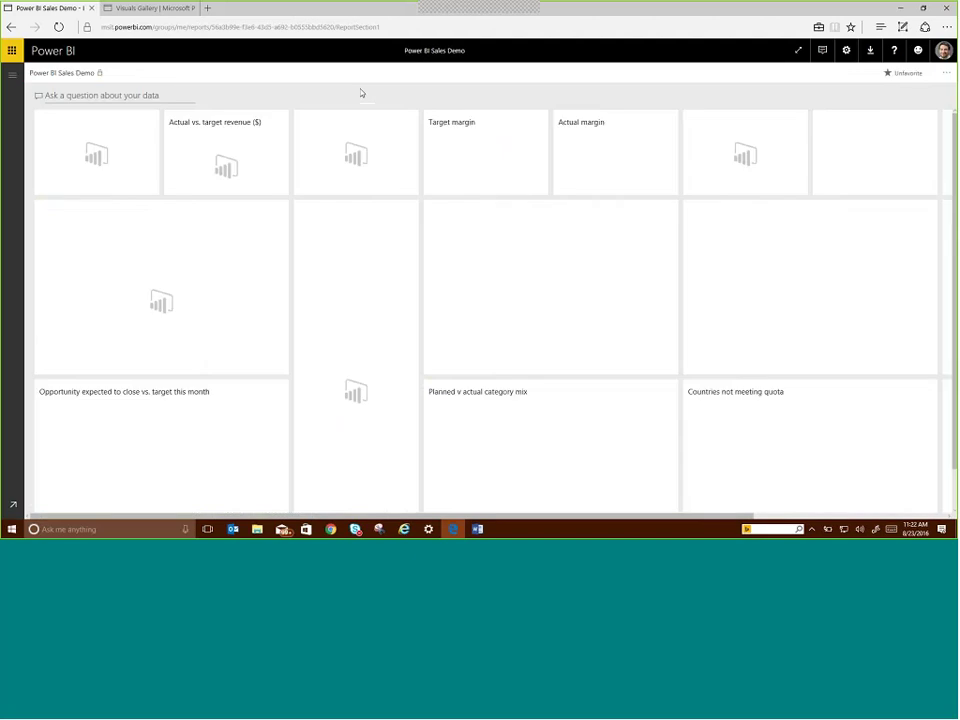
left_click(12, 75)
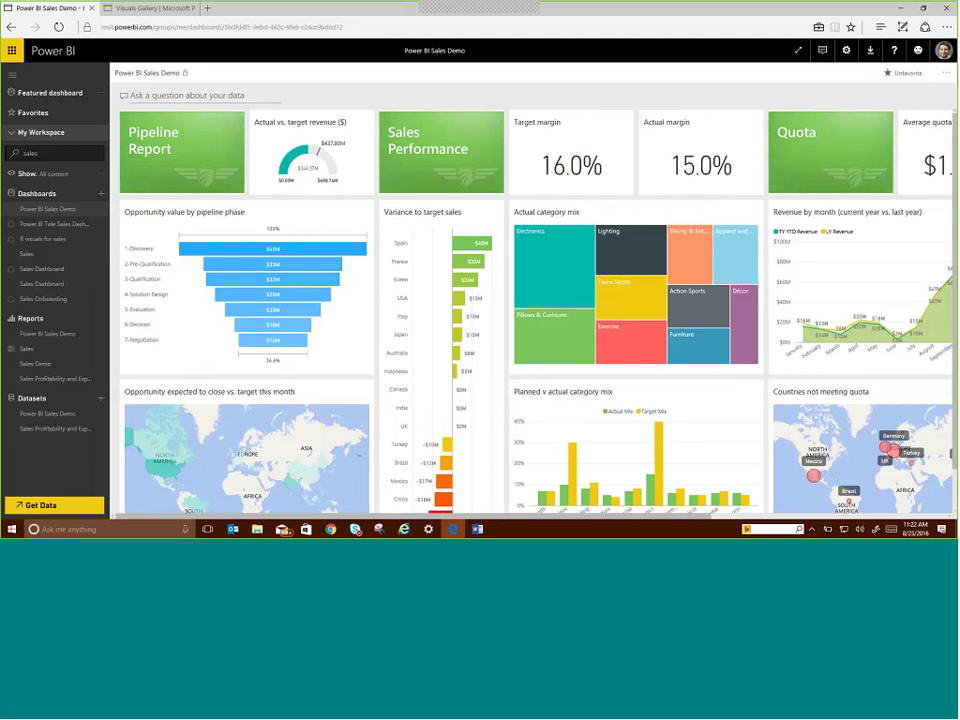
left_click(100, 431)
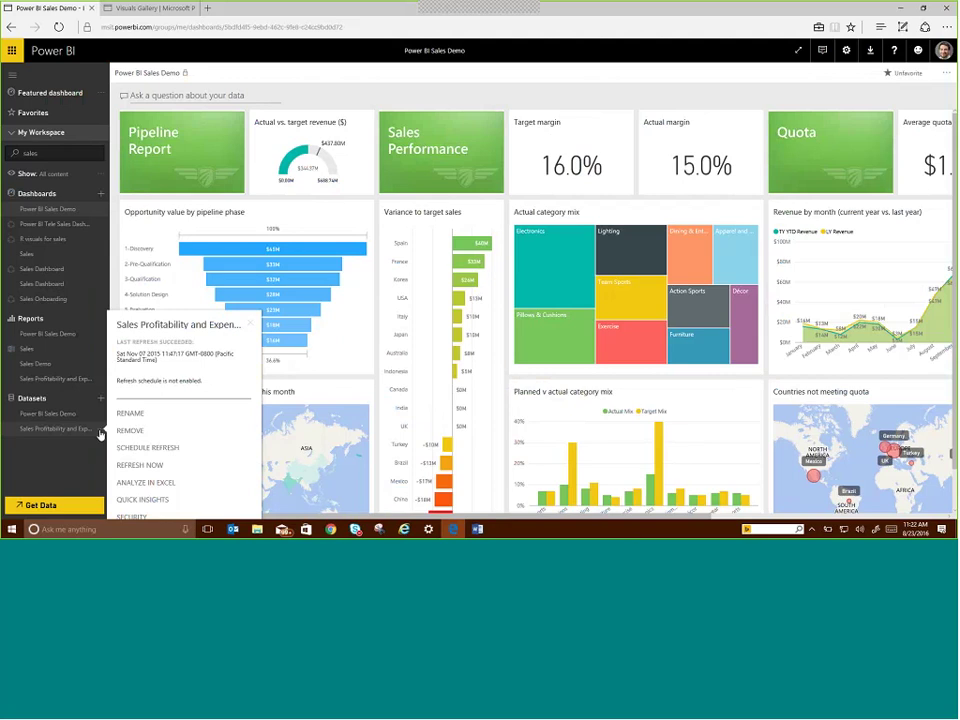
left_click(143, 499)
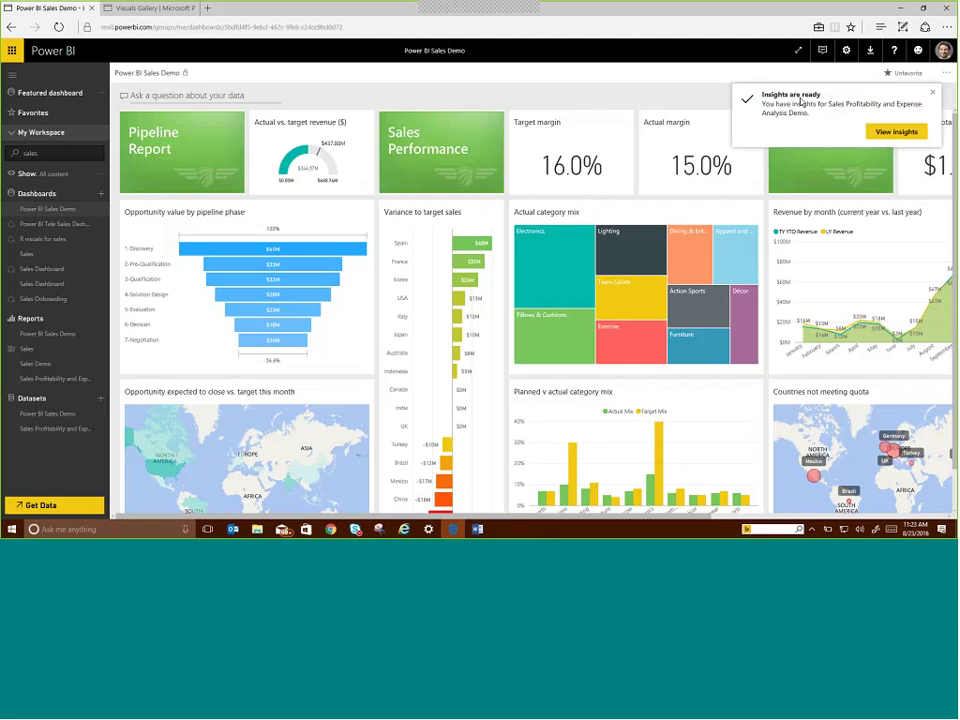
left_click(880, 130)
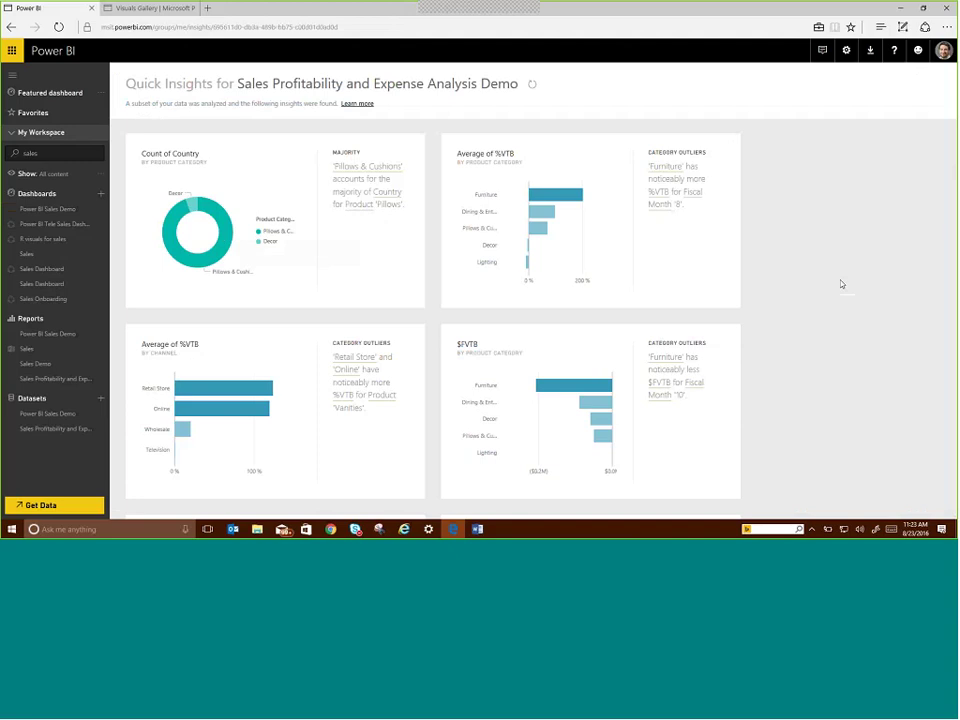
left_click_drag(954, 148, 954, 279)
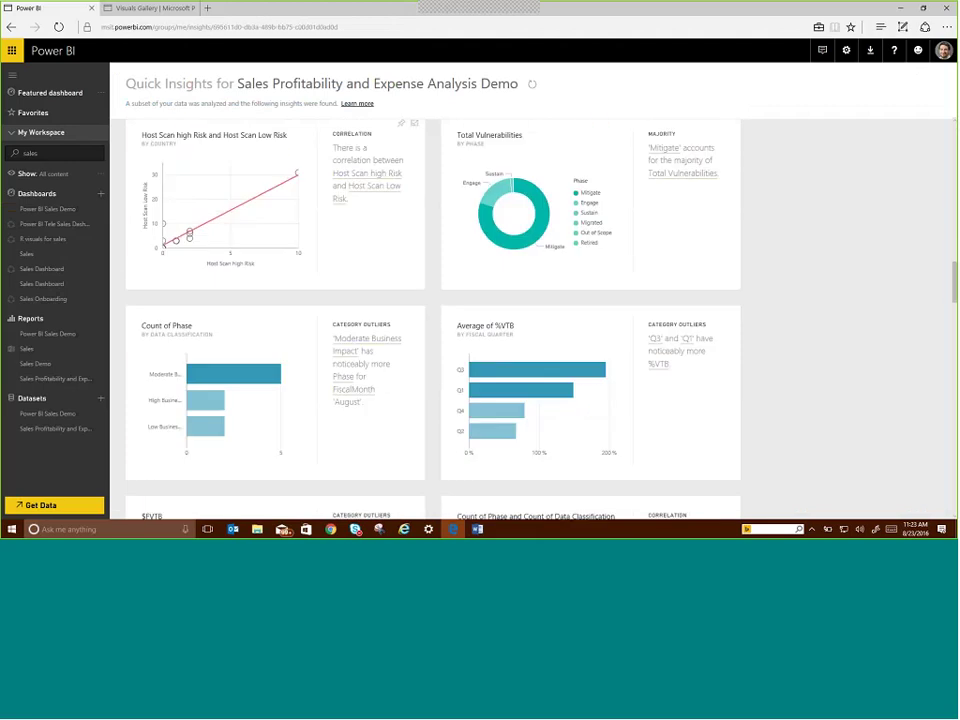
left_click(67, 211)
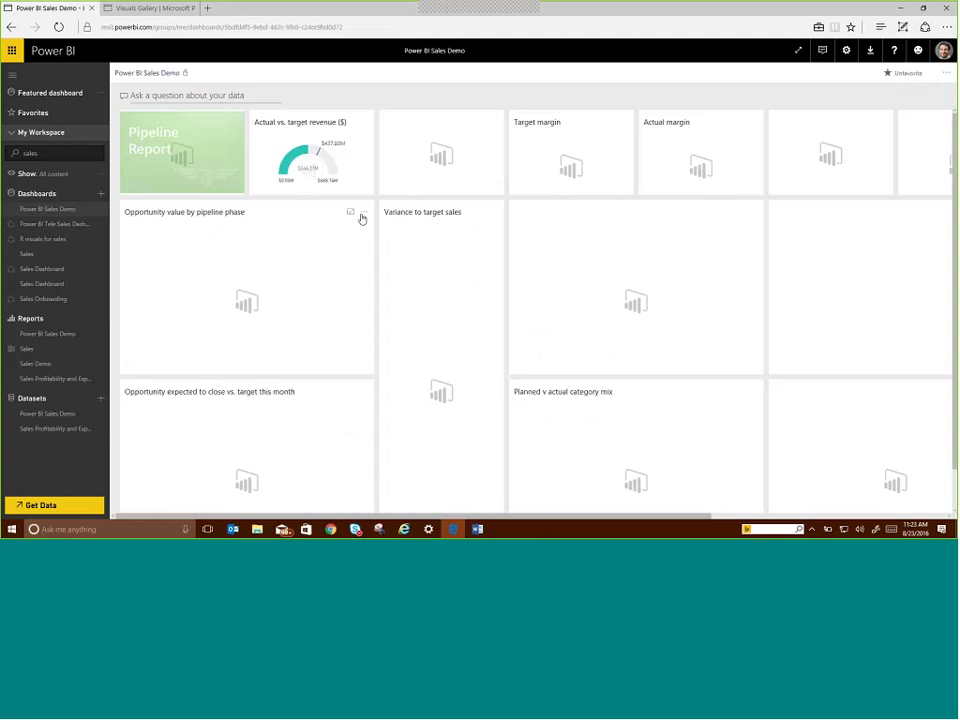
Go to the Pipeline Report through the pipeline tile's options
left_click(365, 215)
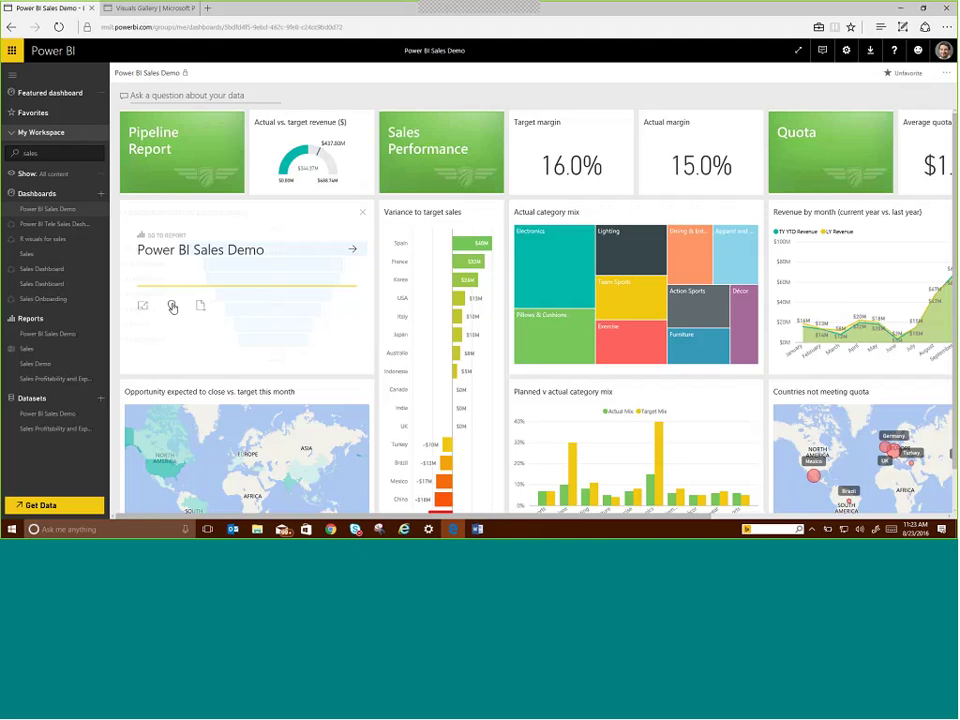
left_click(172, 307)
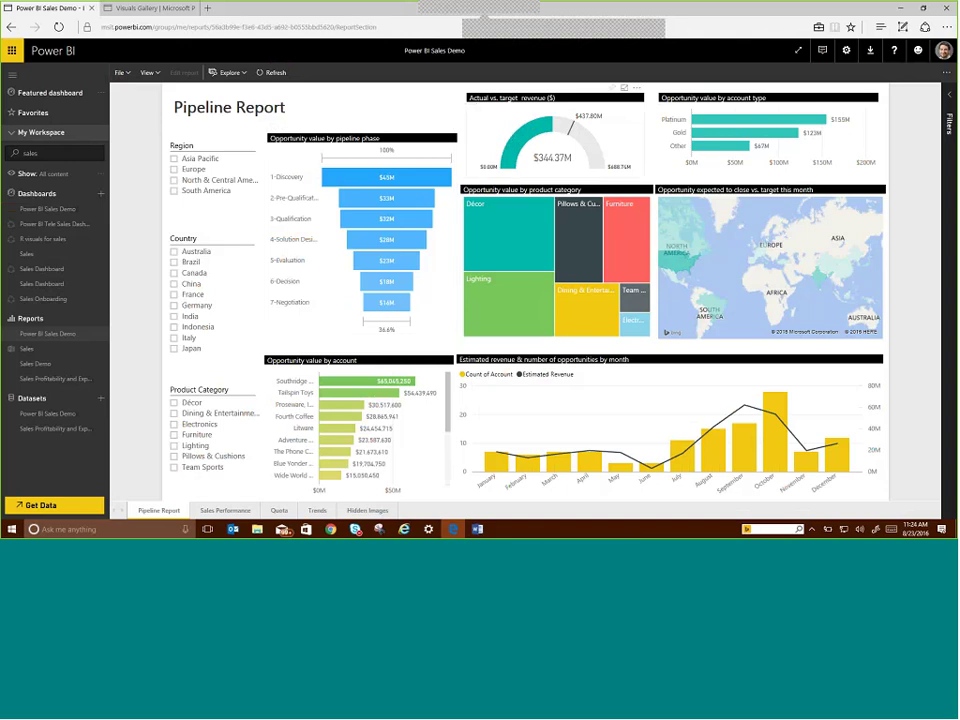
Pin the Variance to budget ($) by country visual to the Sales Dashboard
left_click(55, 379)
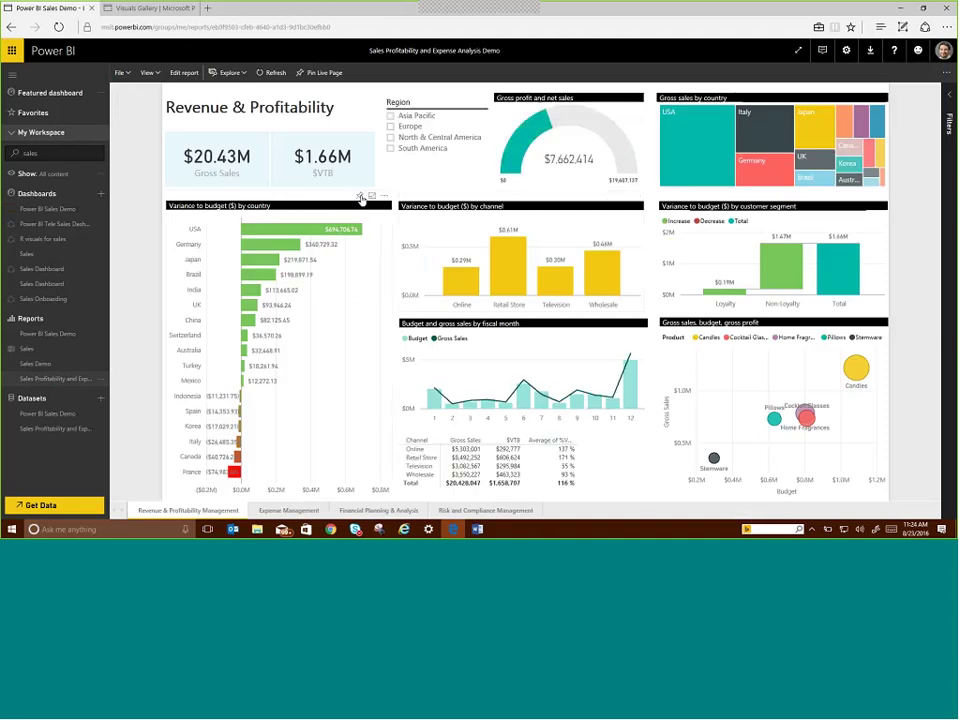
left_click(359, 195)
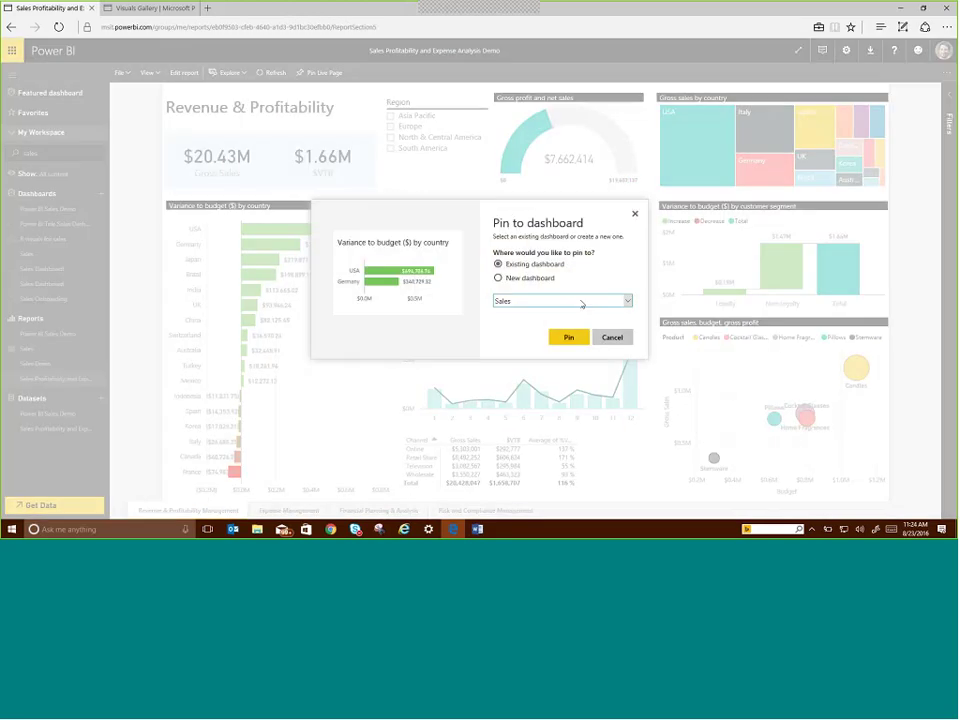
left_click(595, 301)
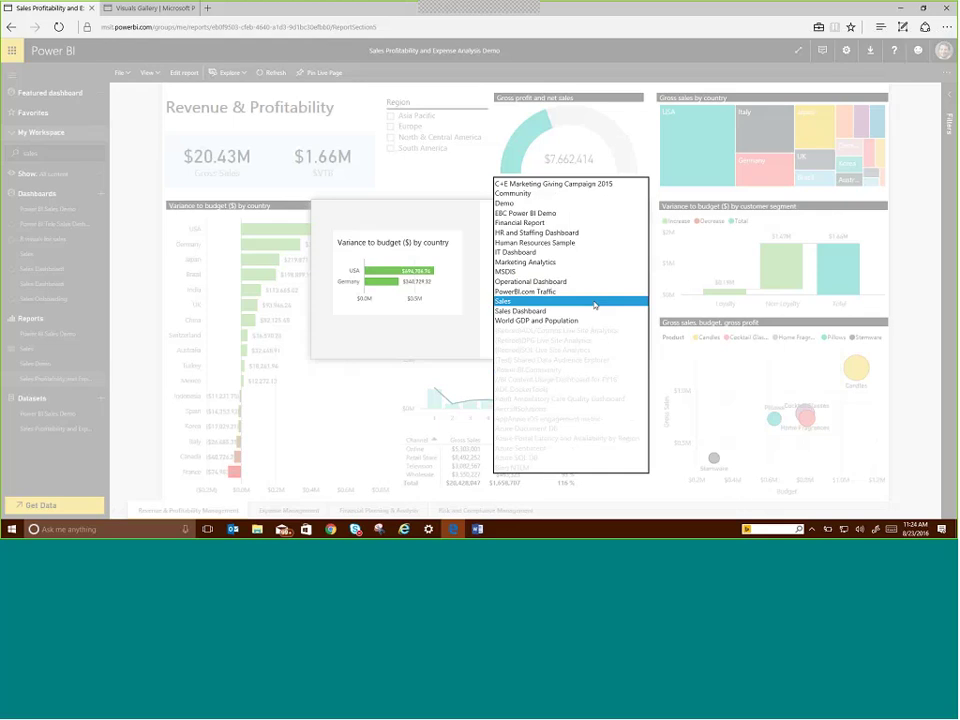
left_click(535, 312)
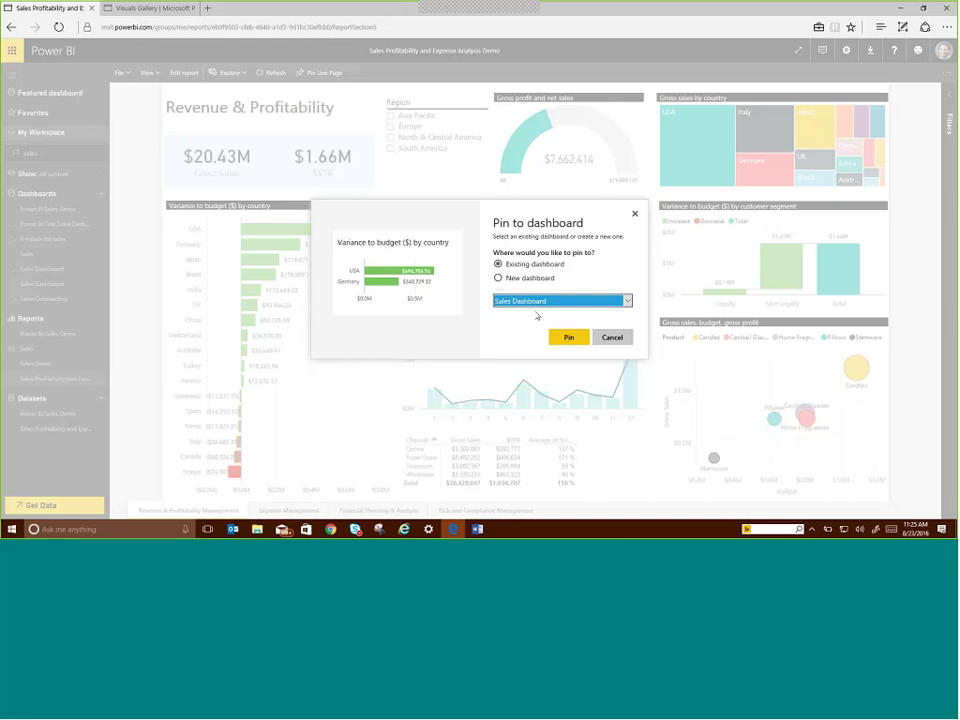
left_click(568, 338)
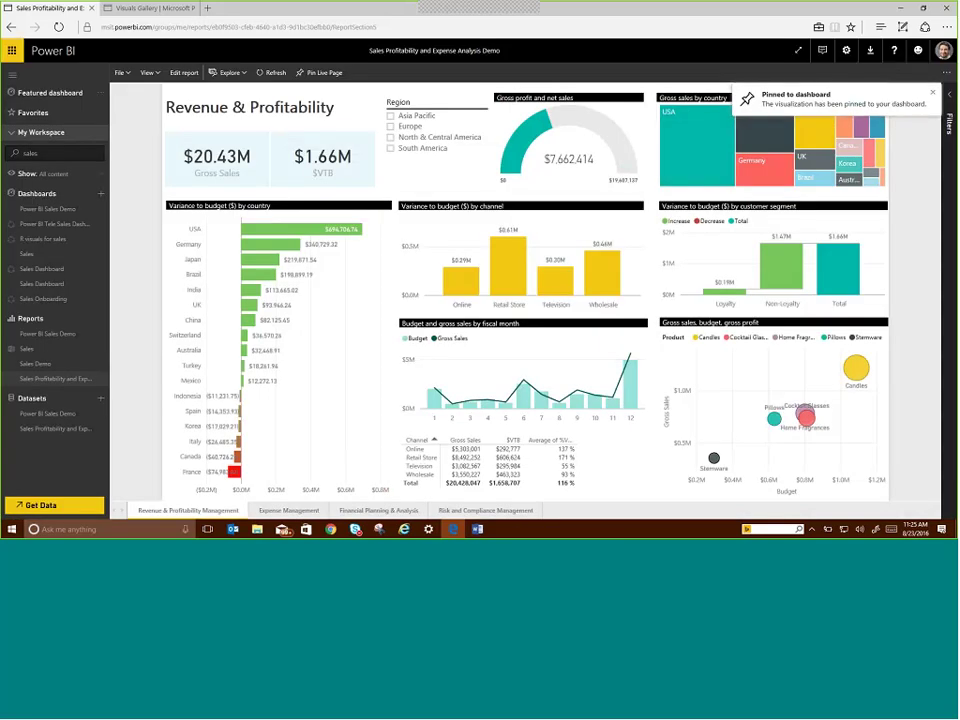
Stretch the Variance by country tile full width; line up Sales.xlsx Summary and Gross sales tiles on top
left_click(59, 285)
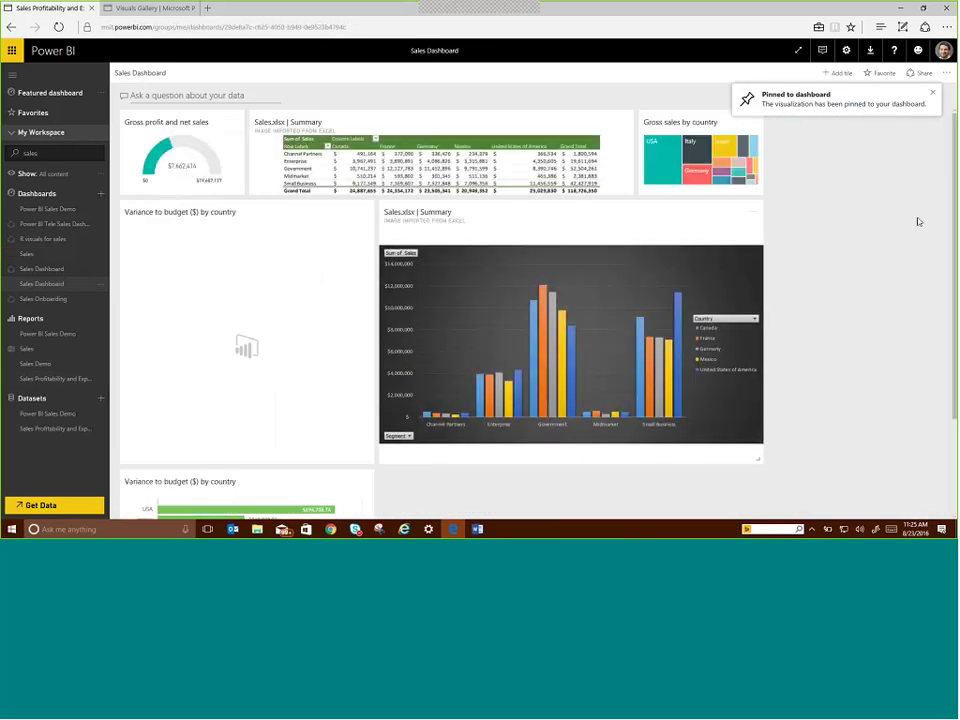
scroll(242, 354, "down", 2)
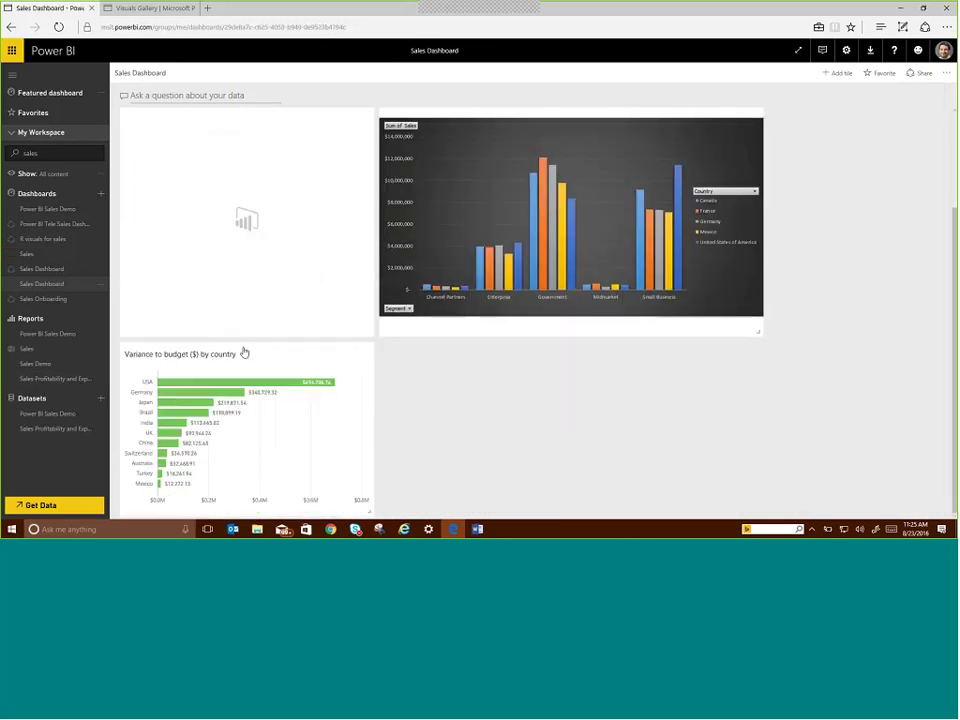
left_click_drag(260, 350, 328, 223)
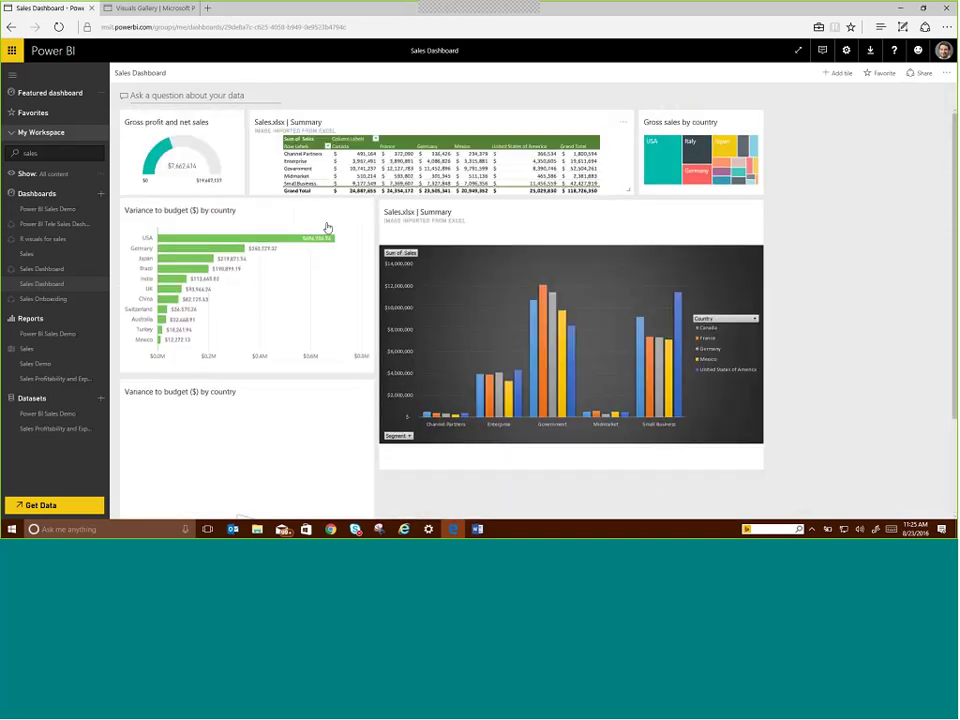
left_click_drag(332, 362, 950, 420)
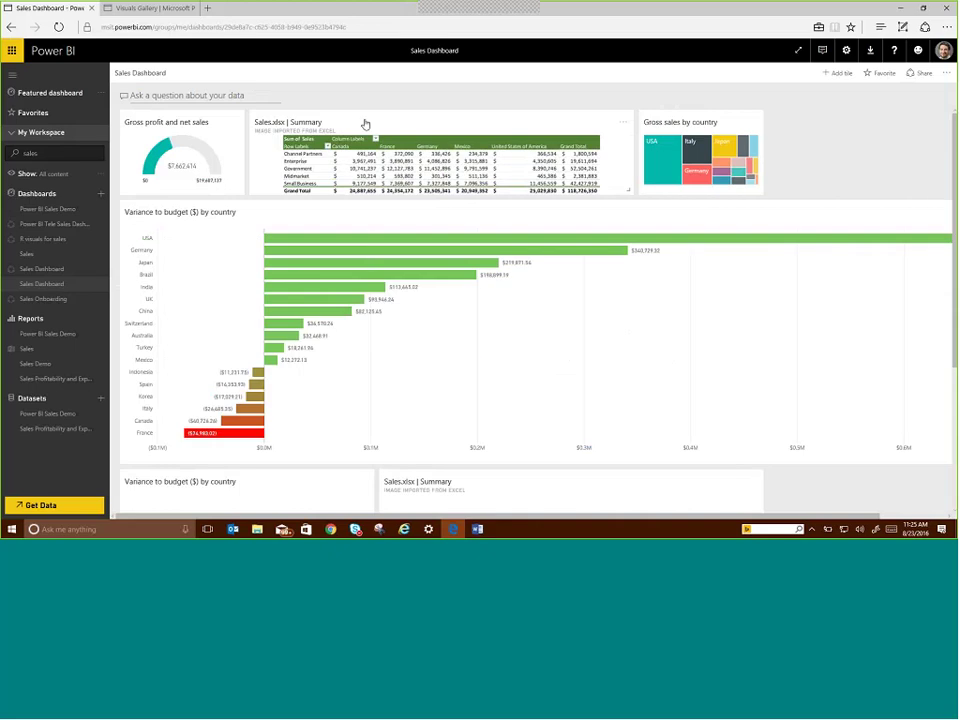
left_click_drag(364, 124, 392, 133)
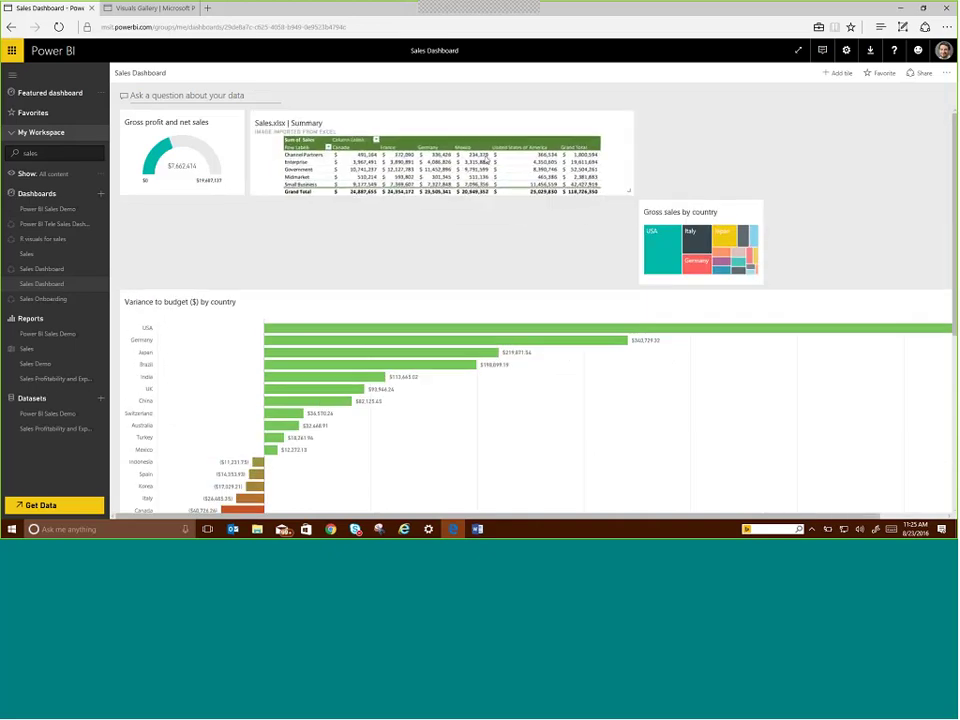
left_click_drag(670, 214, 681, 124)
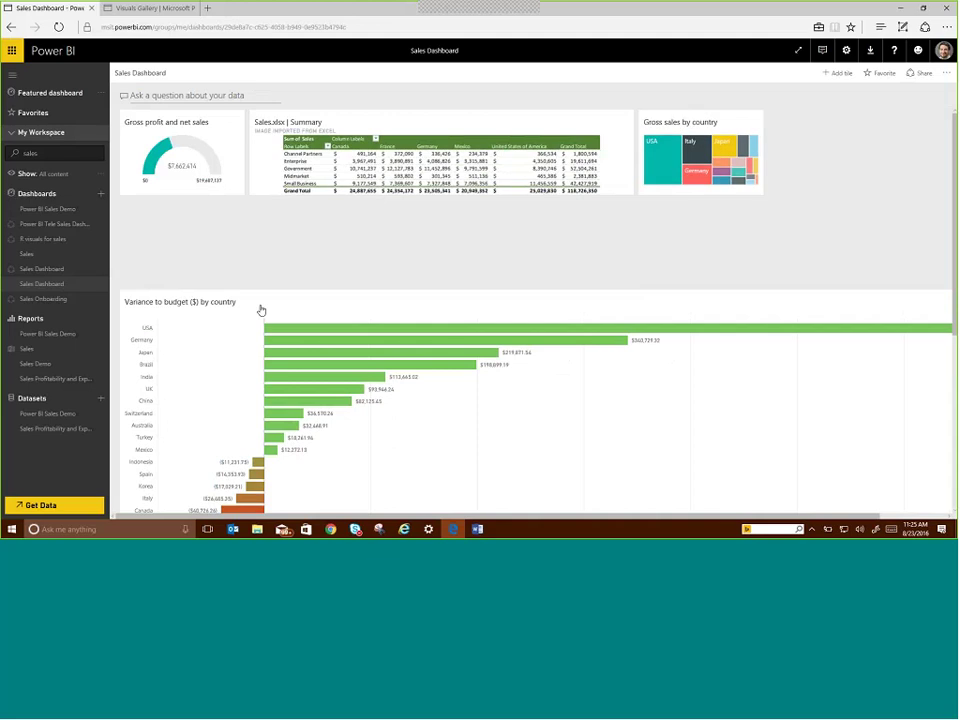
left_click_drag(257, 302, 257, 210)
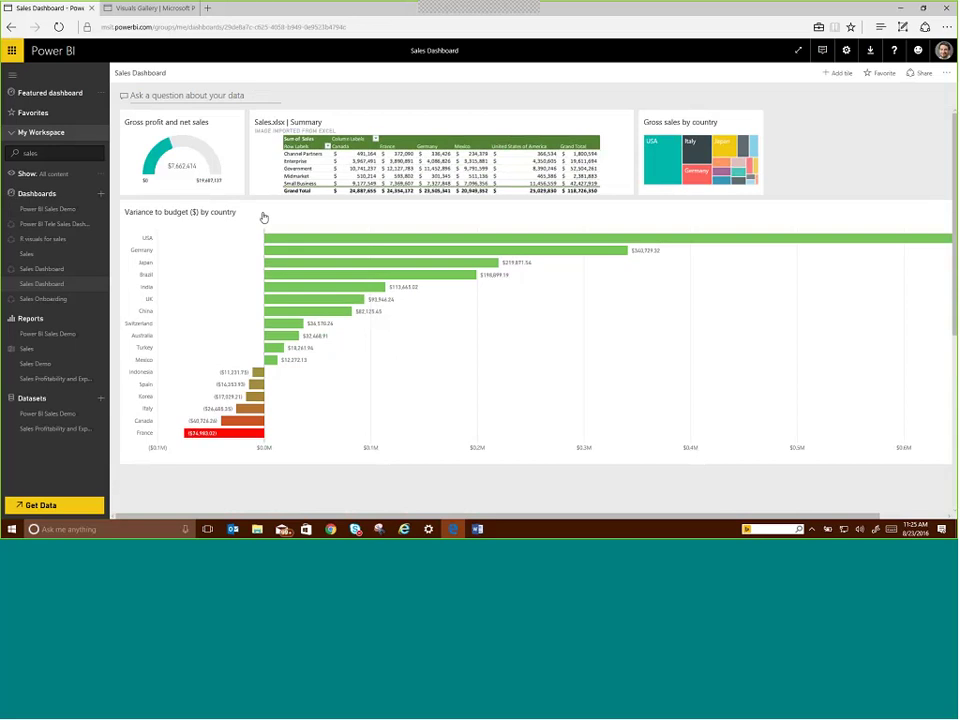
Open the Power BI Sales Demo dashboard from the Dashboards list
left_click(71, 213)
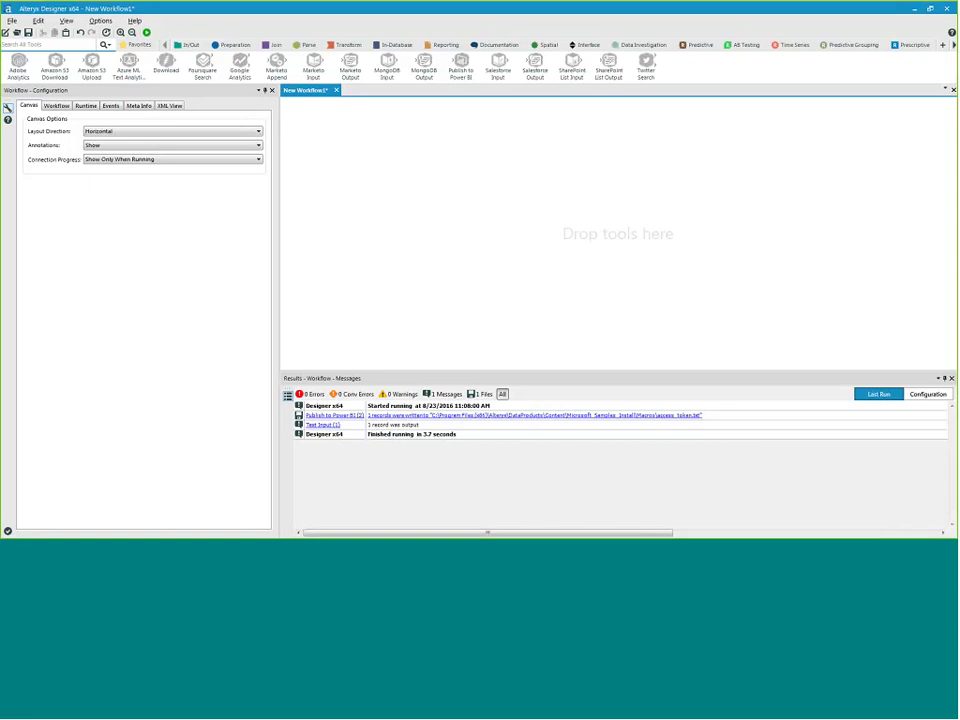
Browse the Favorites, In/Out, Preparation, Join and Parse tool categories
left_click(139, 46)
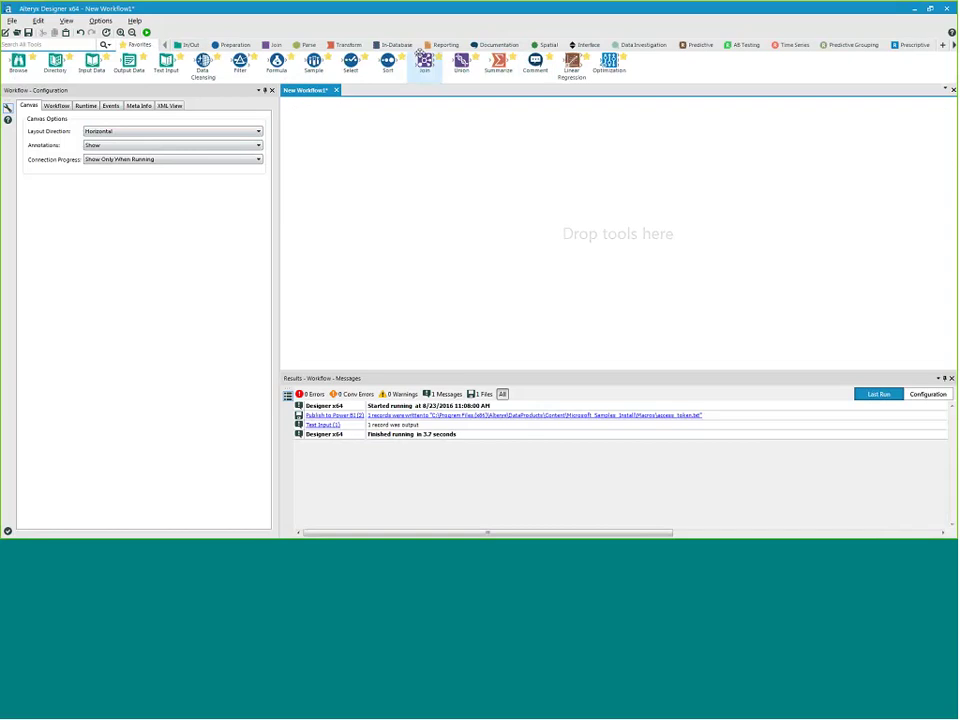
left_click(190, 46)
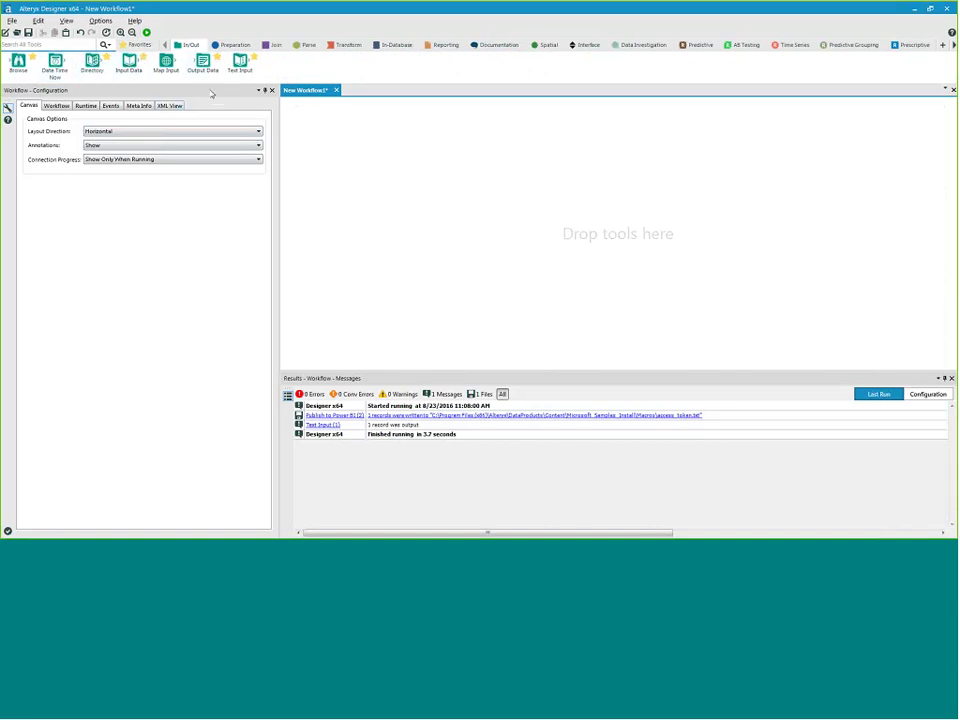
left_click(234, 45)
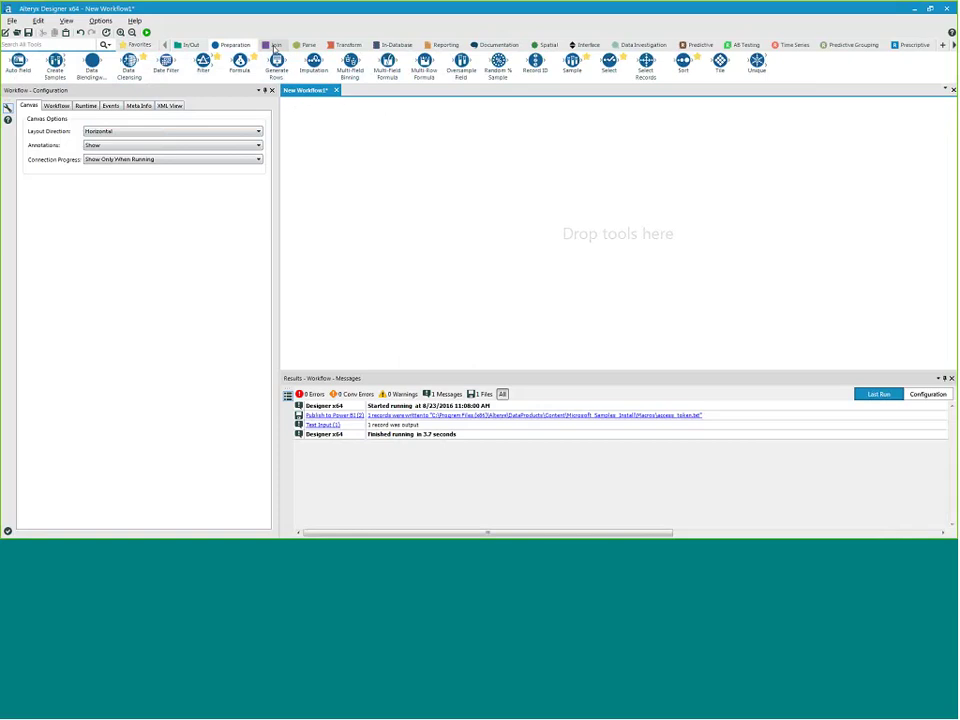
left_click(275, 45)
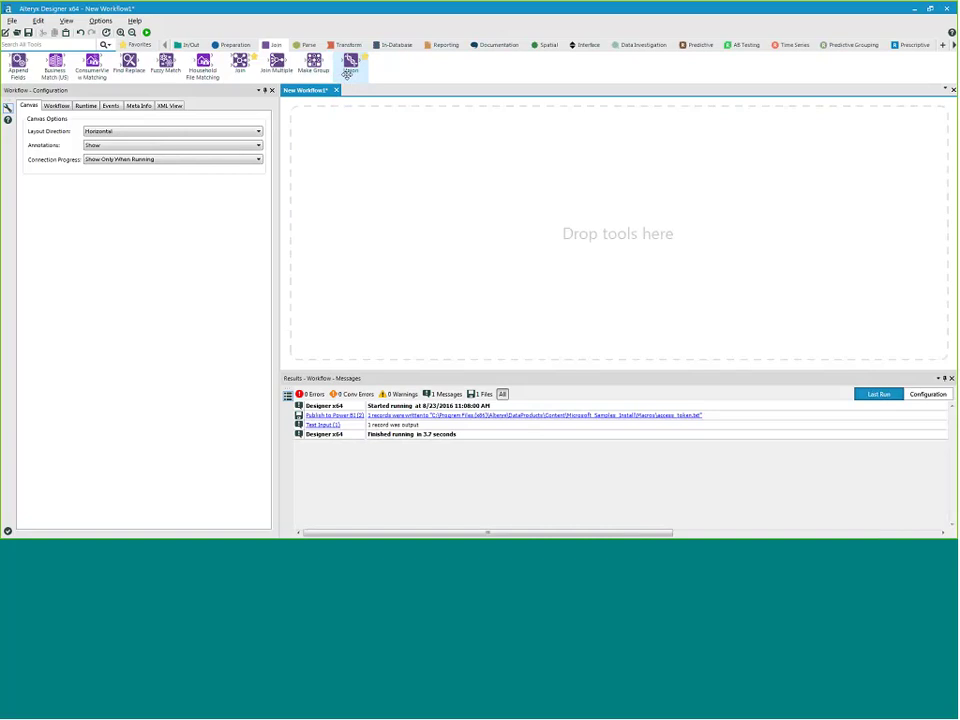
mouse_move(243, 76)
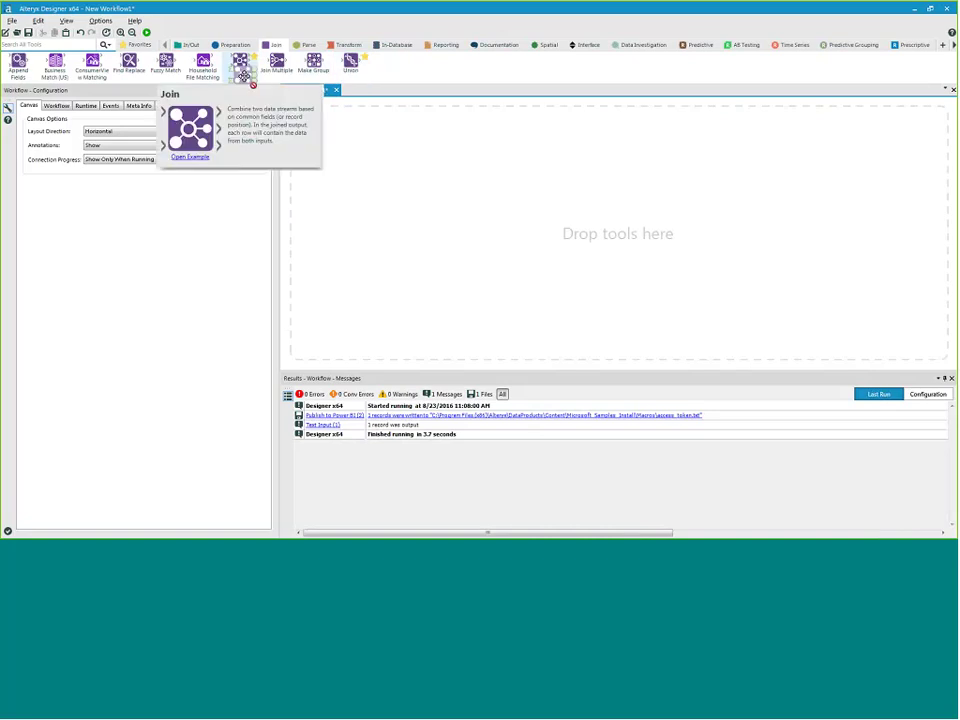
mouse_move(166, 69)
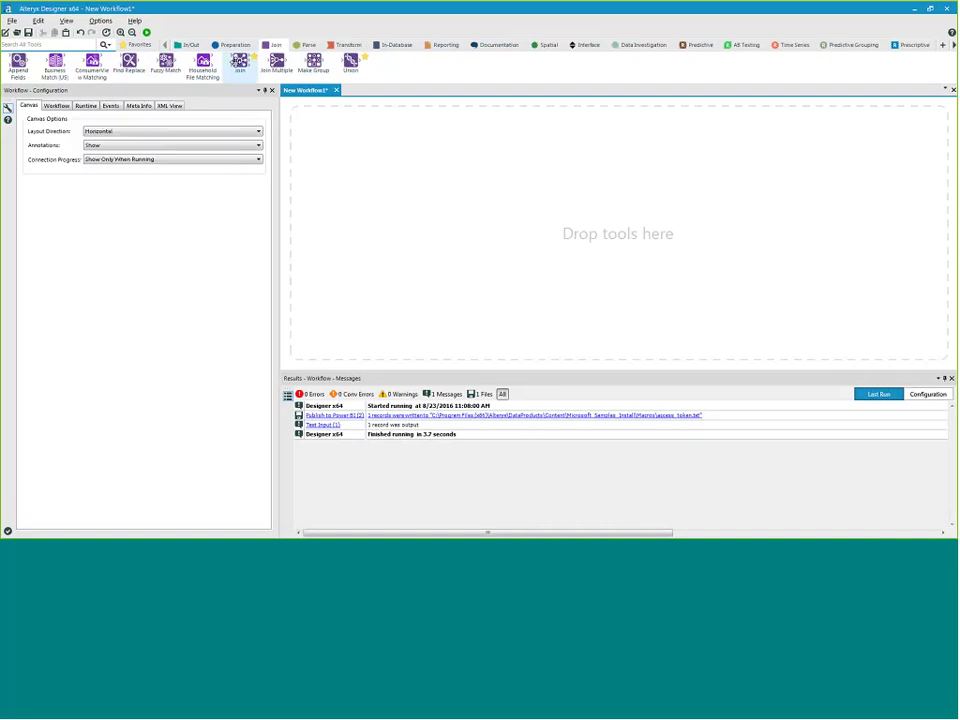
left_click(303, 44)
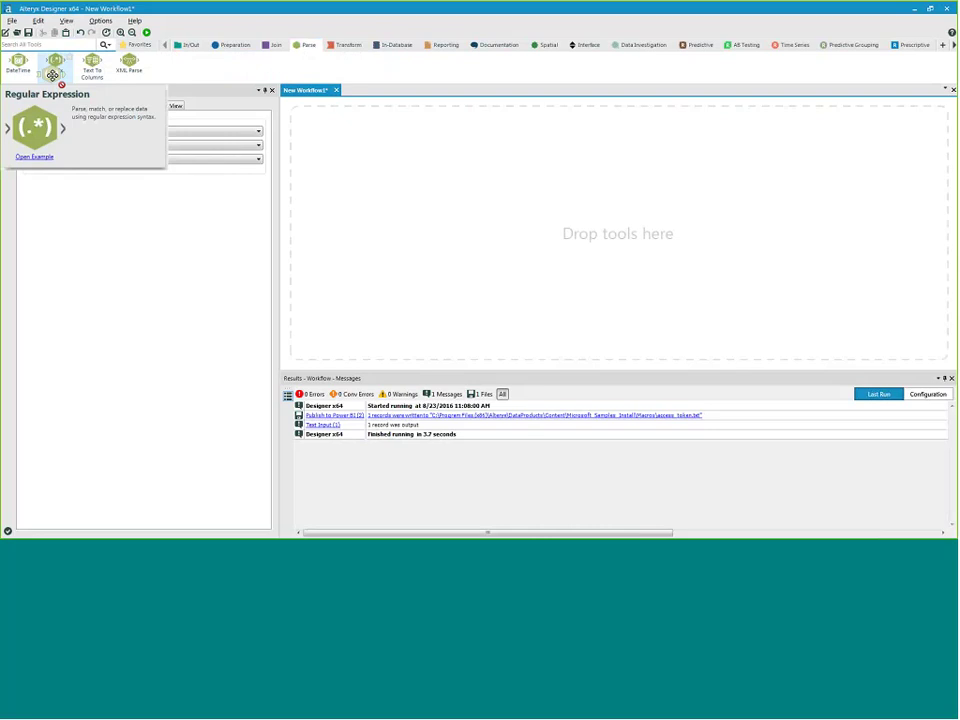
mouse_move(88, 75)
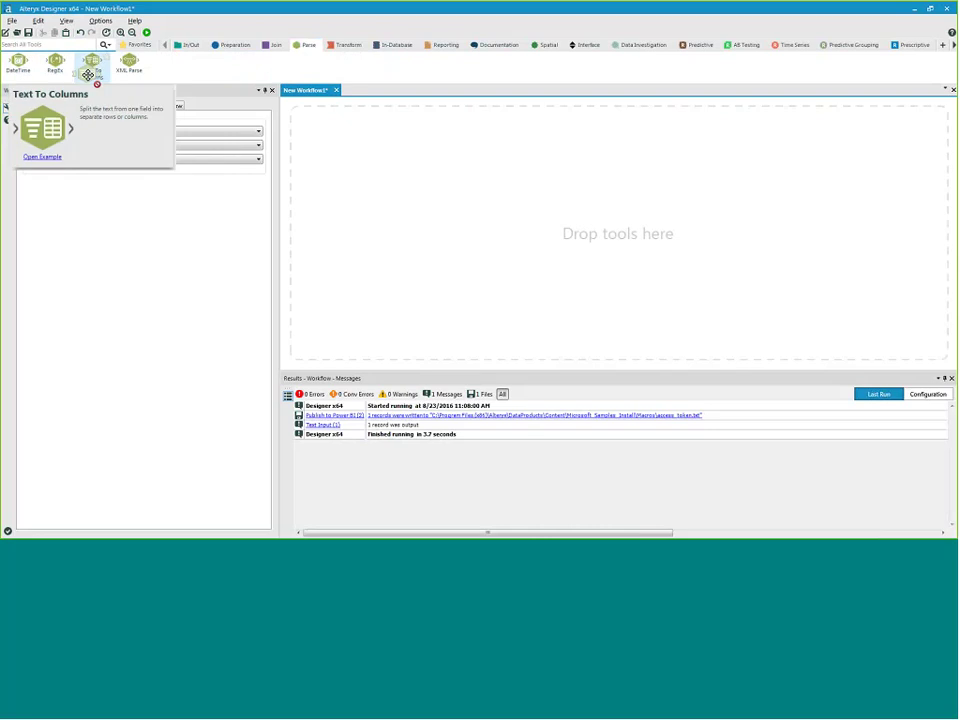
Look through Transform, Spatial, Predictive and Time Series tools without placing any, ending on In/Out
left_click(348, 45)
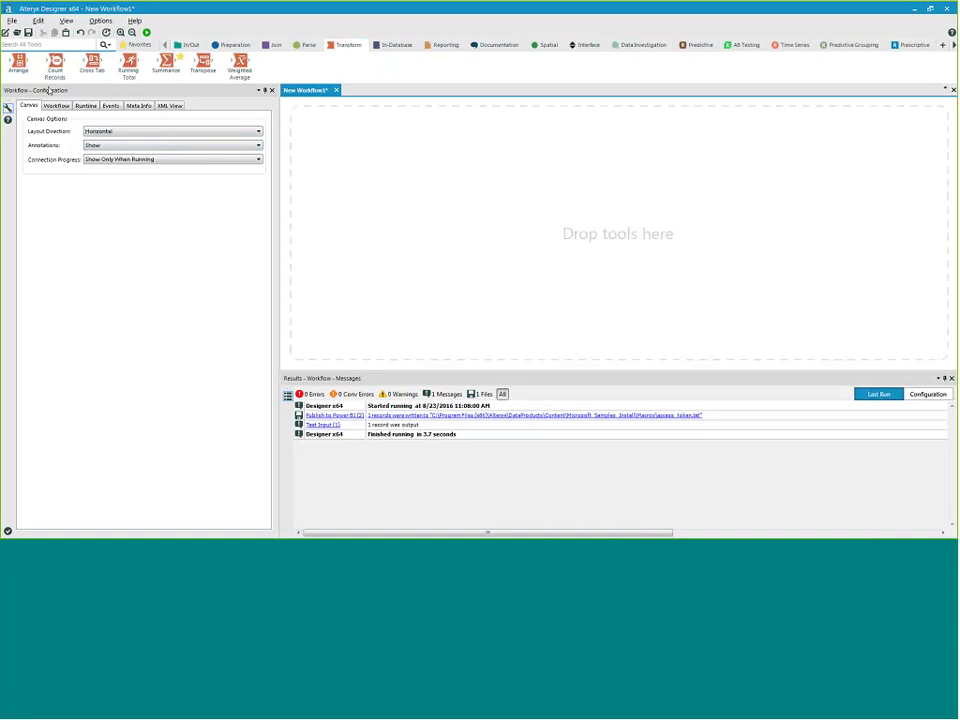
left_click_drag(166, 66, 164, 66)
left_click(546, 47)
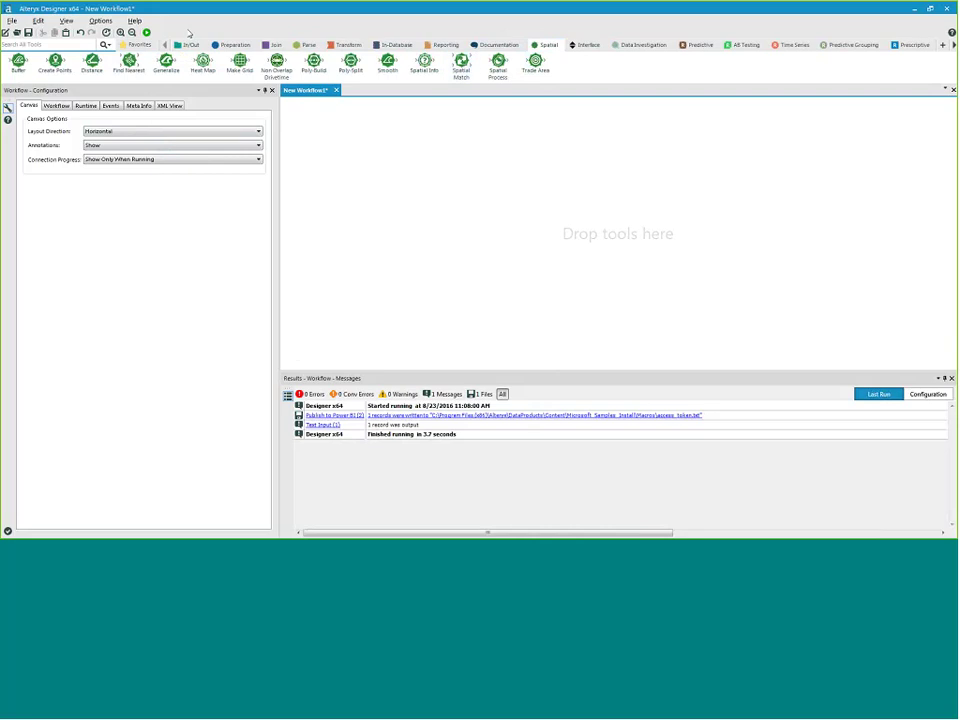
left_click_drag(166, 63, 463, 117)
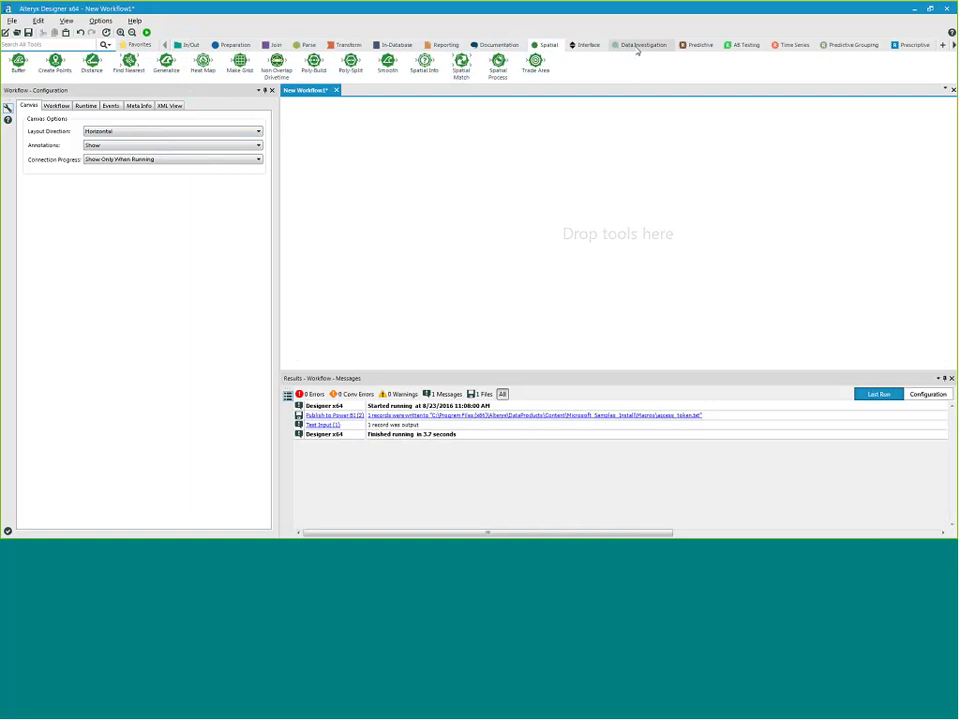
left_click(697, 46)
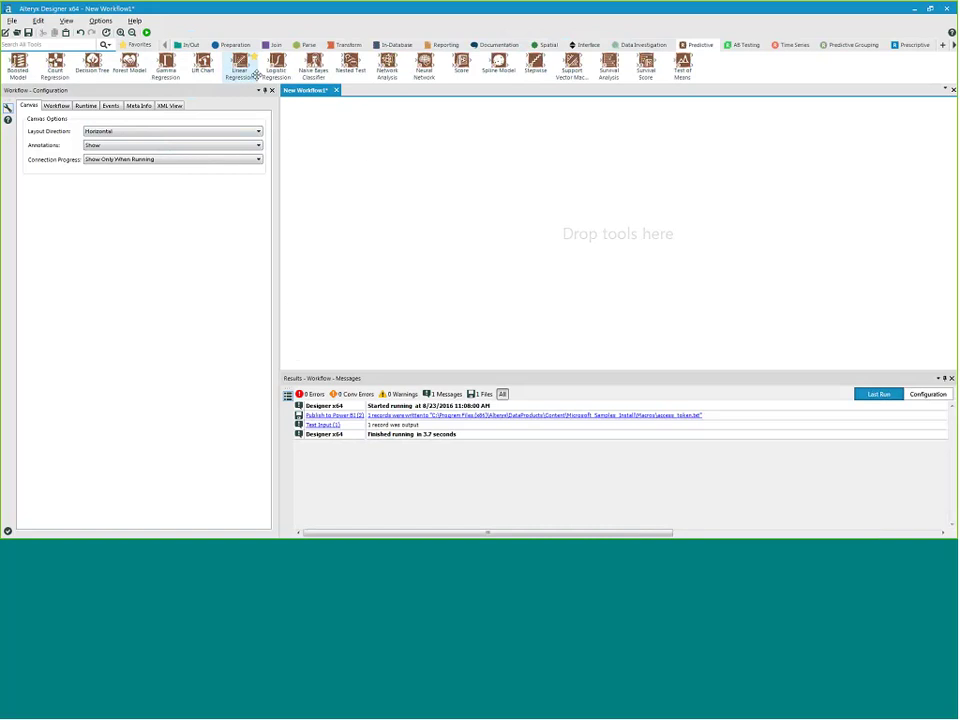
left_click_drag(129, 64, 128, 70)
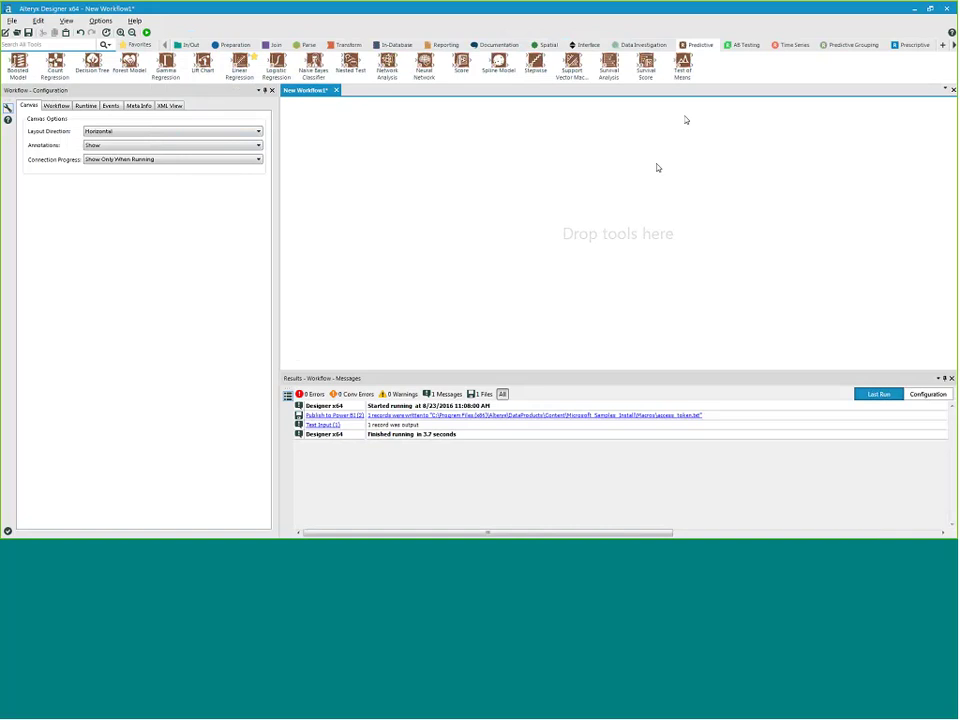
left_click(794, 45)
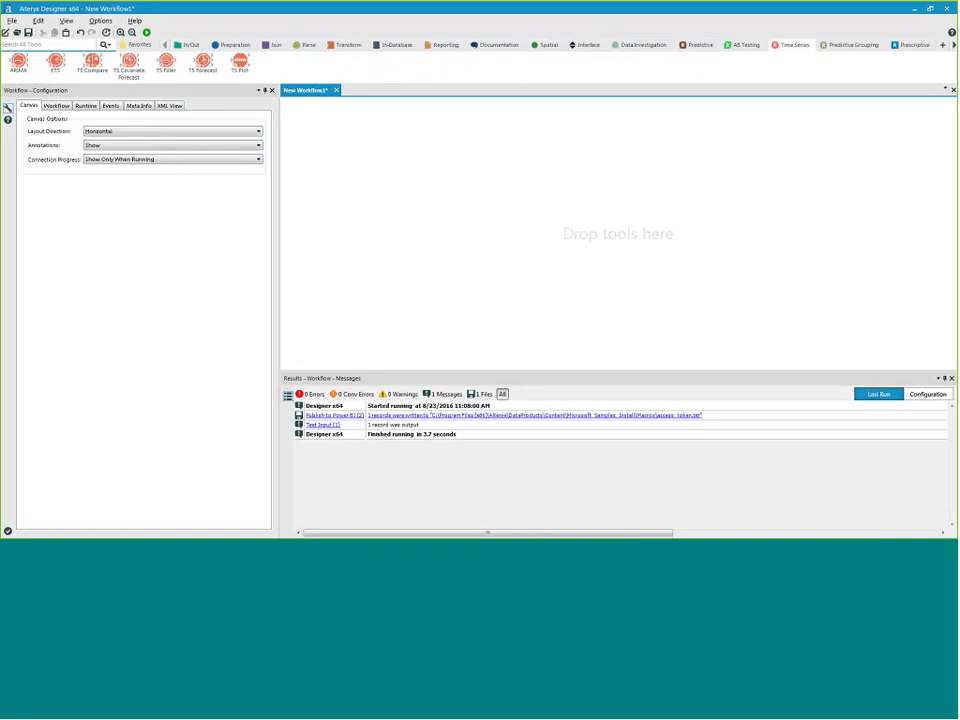
left_click_drag(56, 64, 390, 122)
left_click(188, 45)
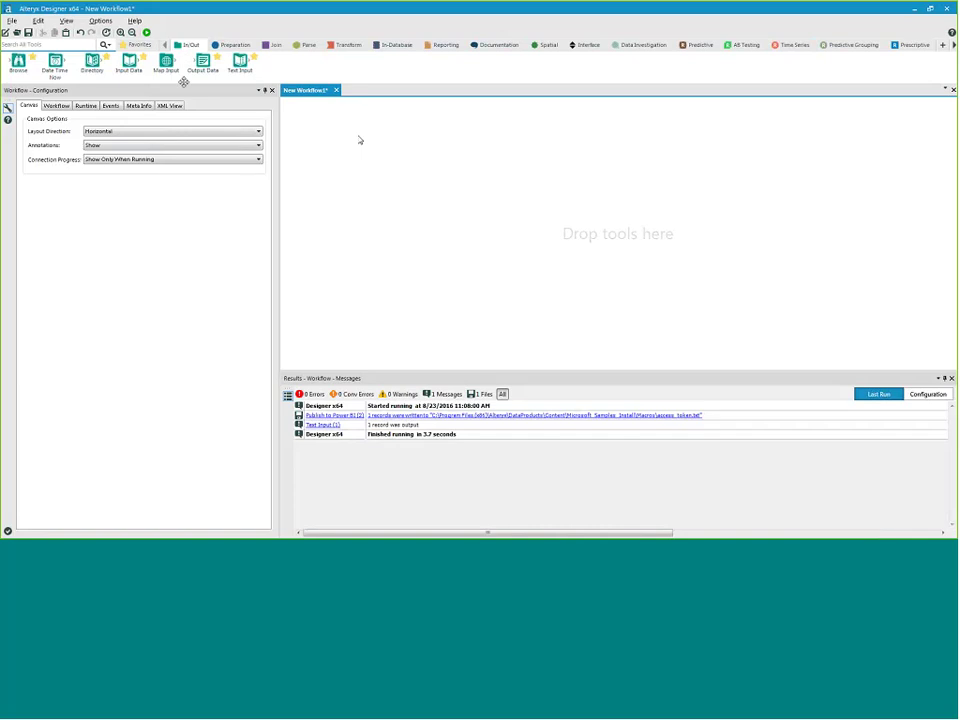
Place an Input Data tool and set Sales_1.csv from the Sales folder as its file
left_click_drag(129, 62, 332, 143)
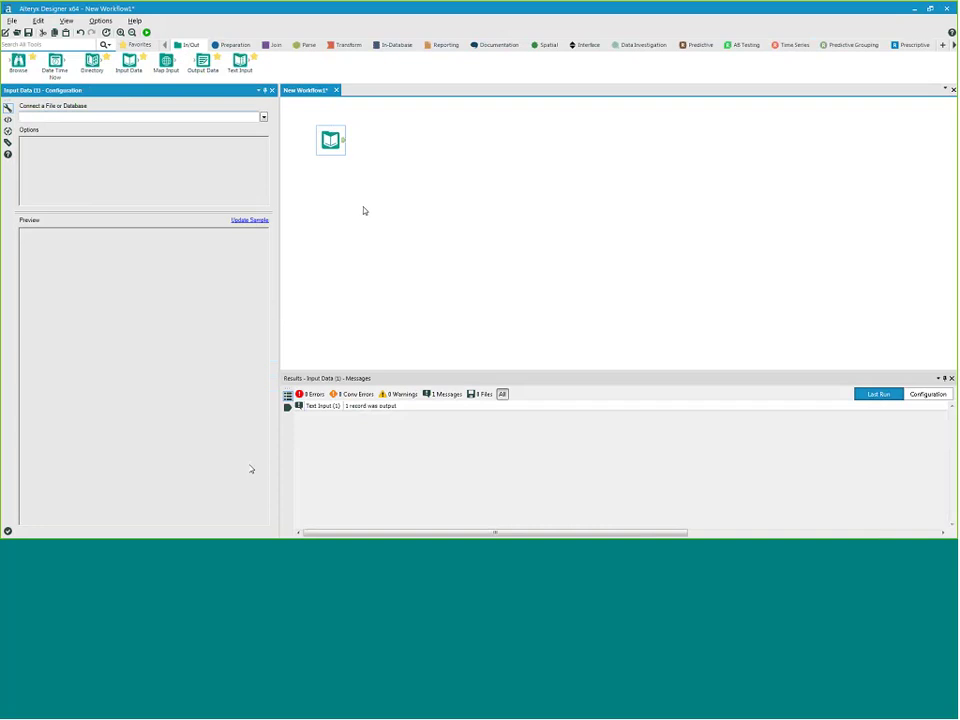
key("ctrl+r")
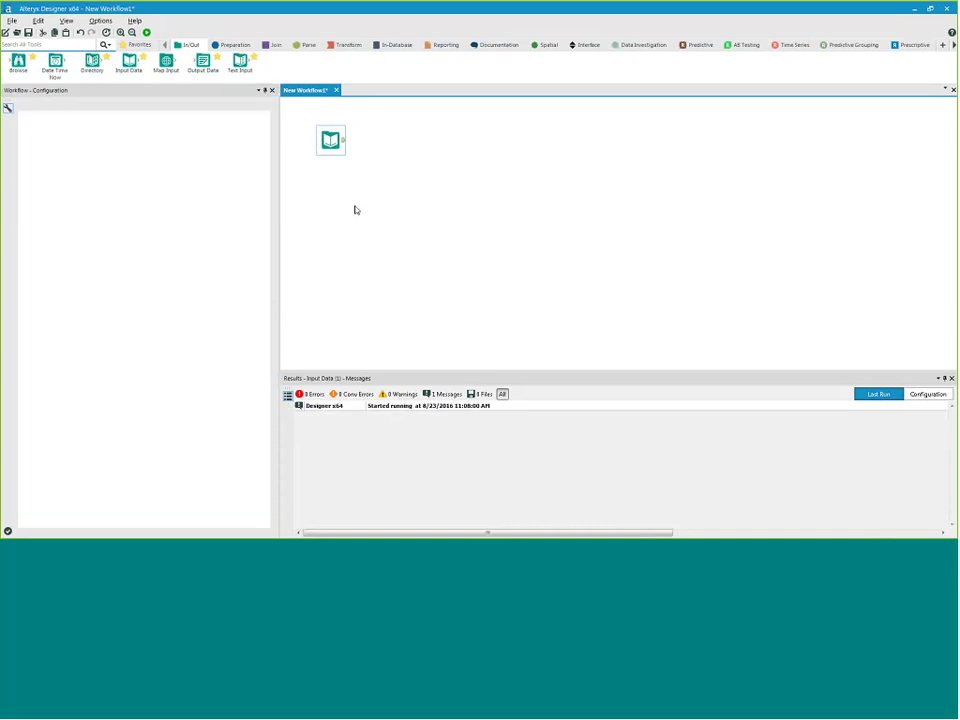
left_click(340, 148)
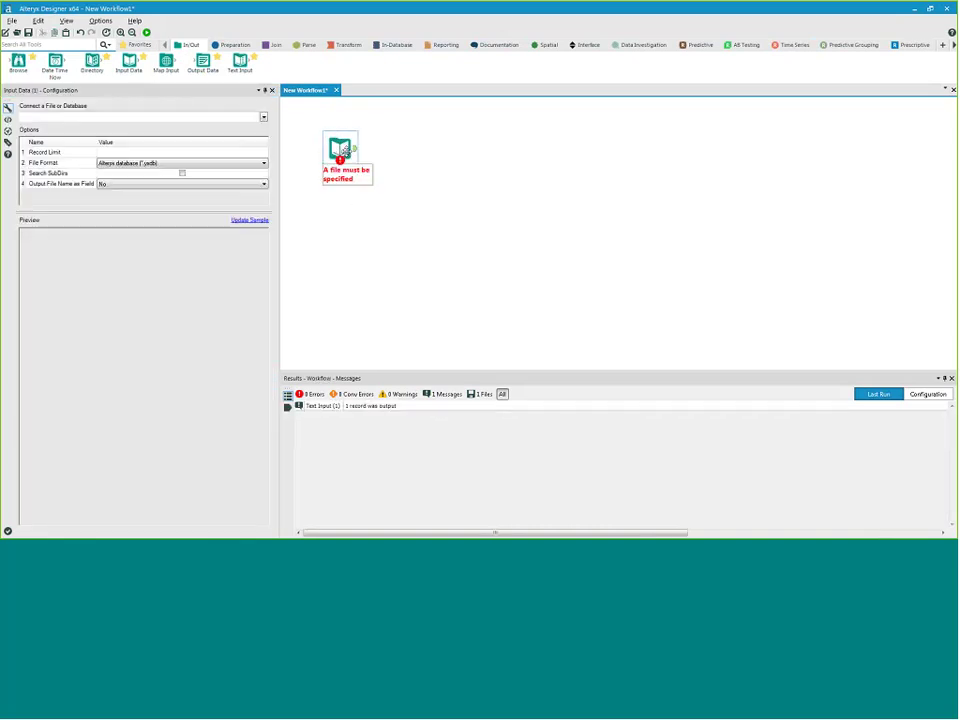
left_click(264, 118)
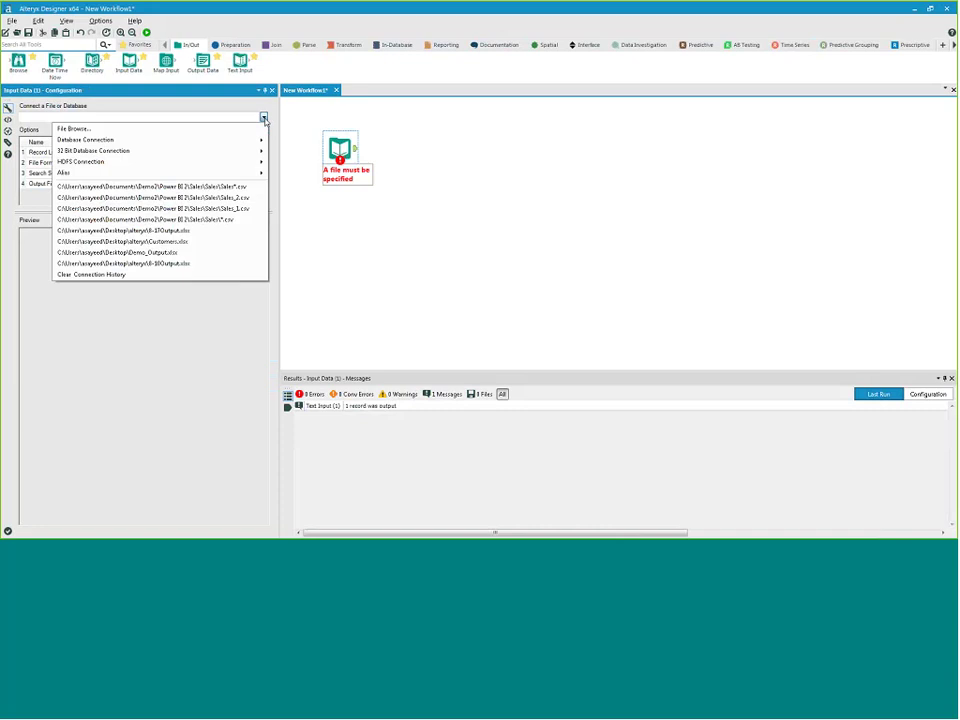
left_click(136, 130)
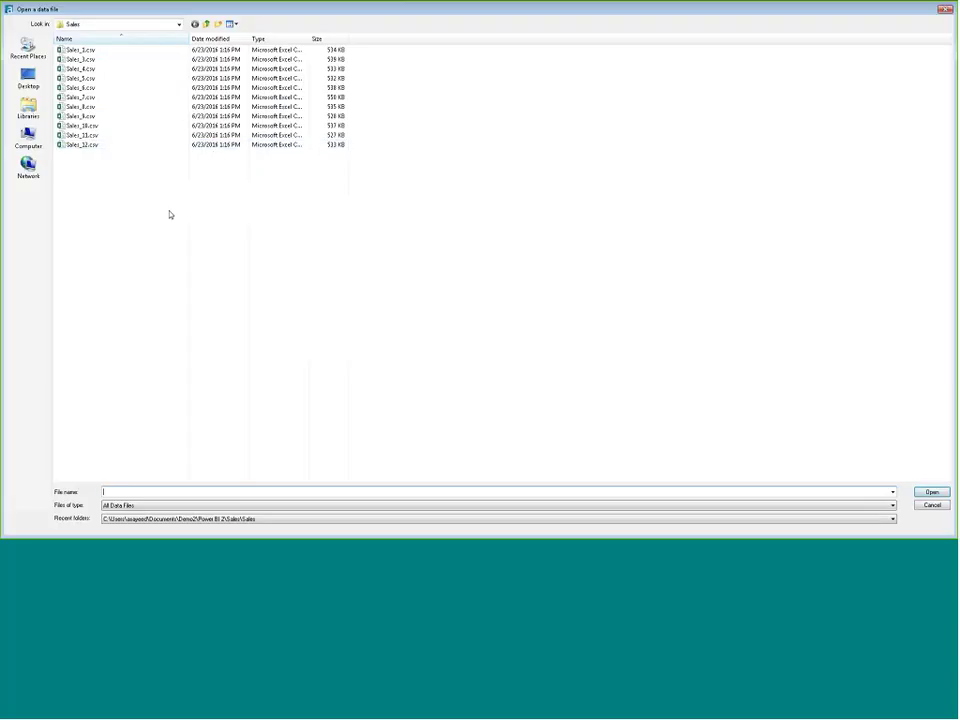
left_click(190, 506)
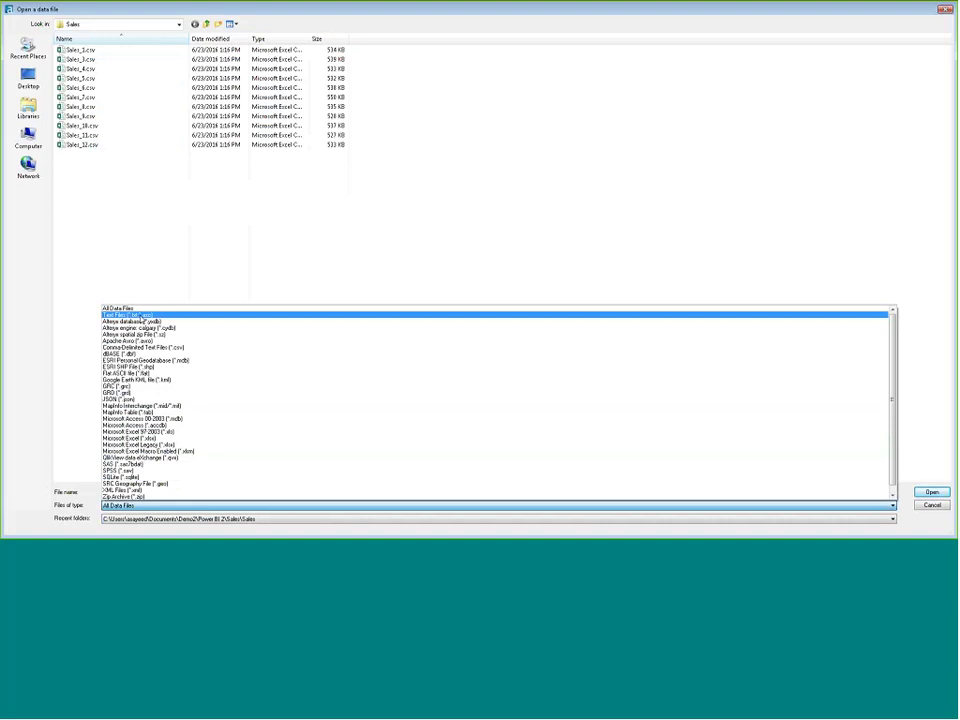
key("Escape")
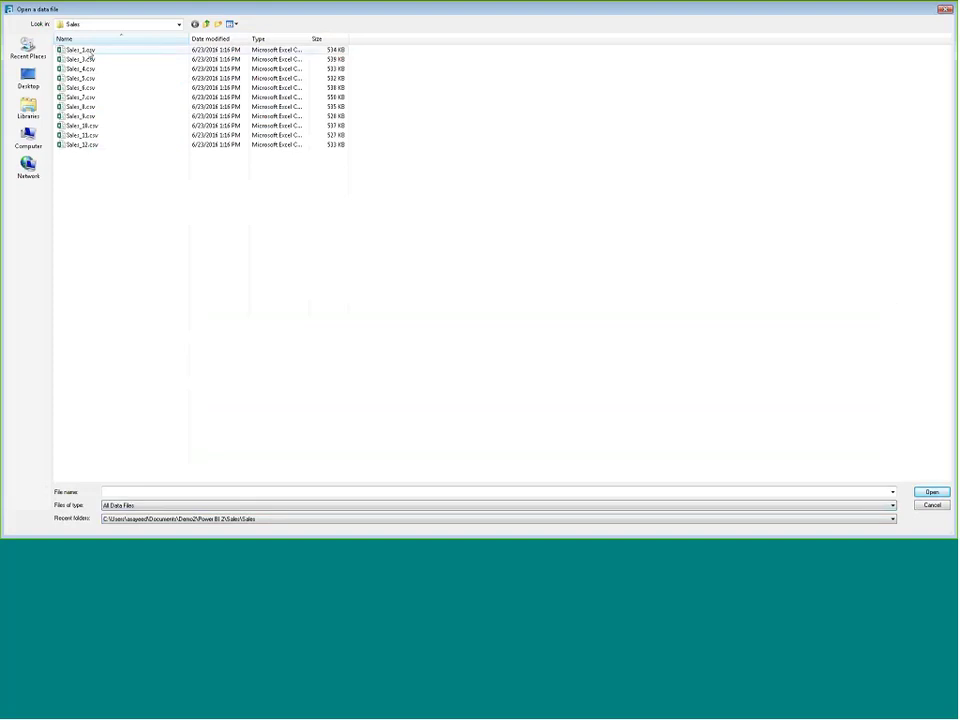
double_click(80, 49)
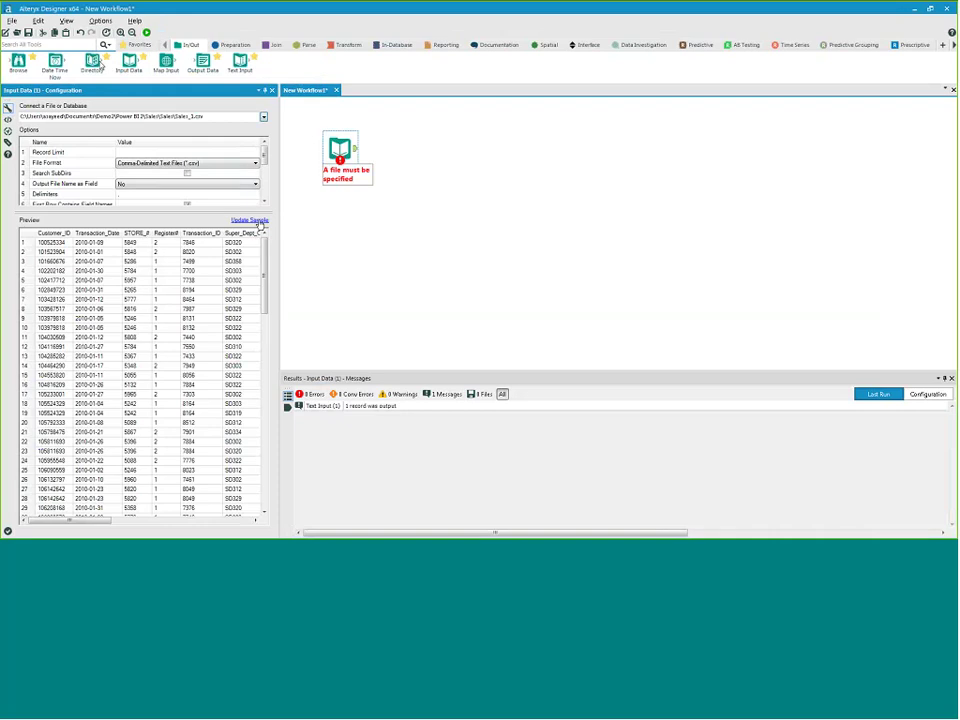
Change the input file path to Sales*.csv and run the workflow
left_click_drag(279, 236, 310, 236)
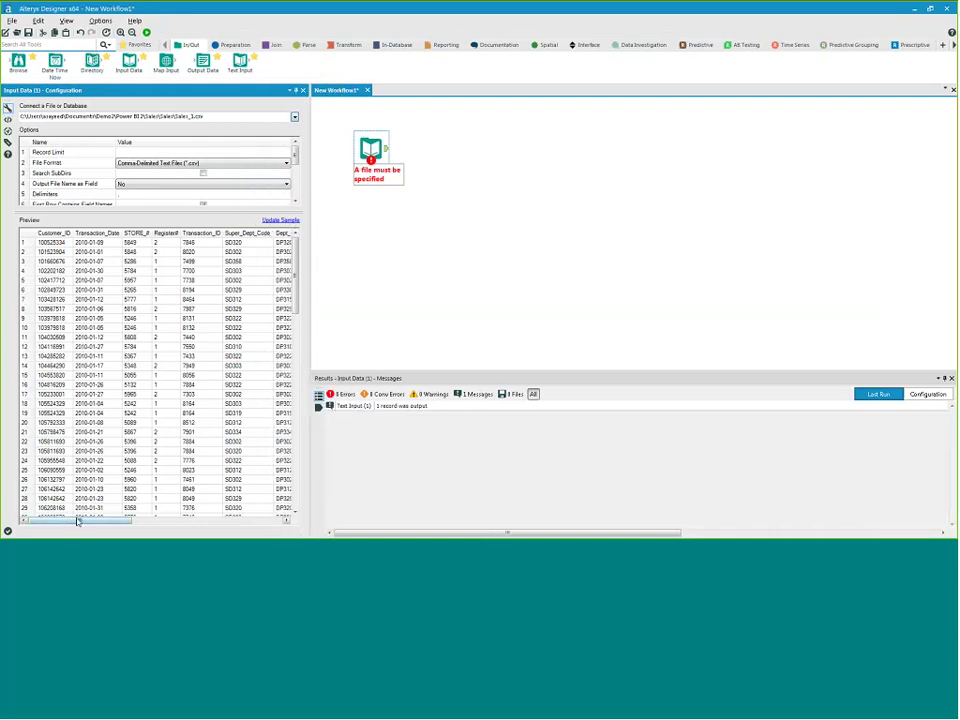
left_click_drag(77, 521, 226, 520)
left_click_drag(200, 242, 203, 337)
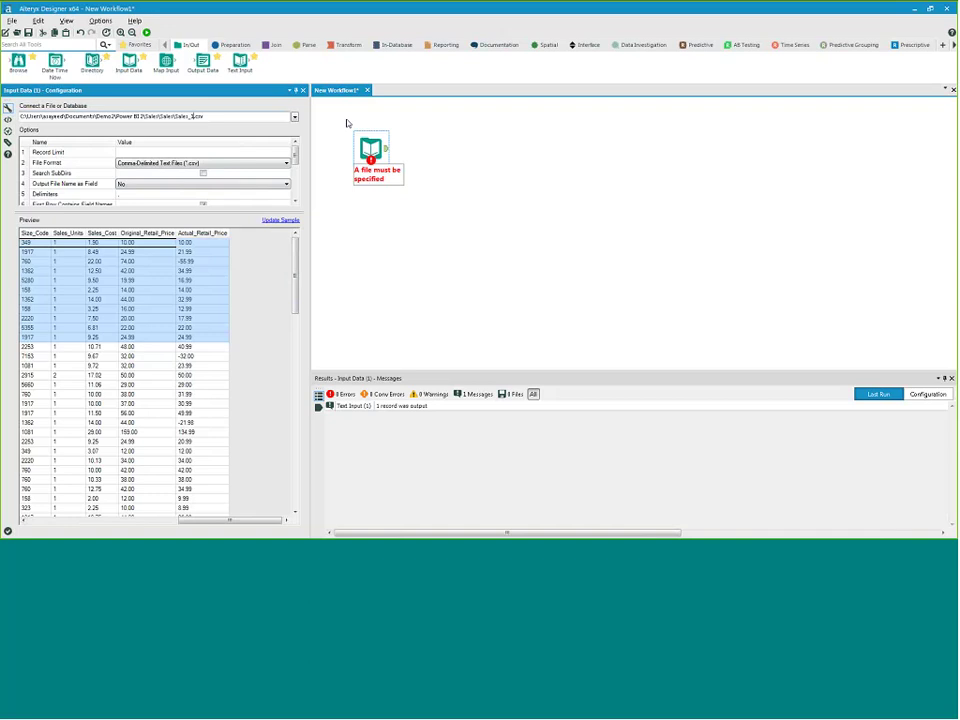
type("*")
left_click(148, 32)
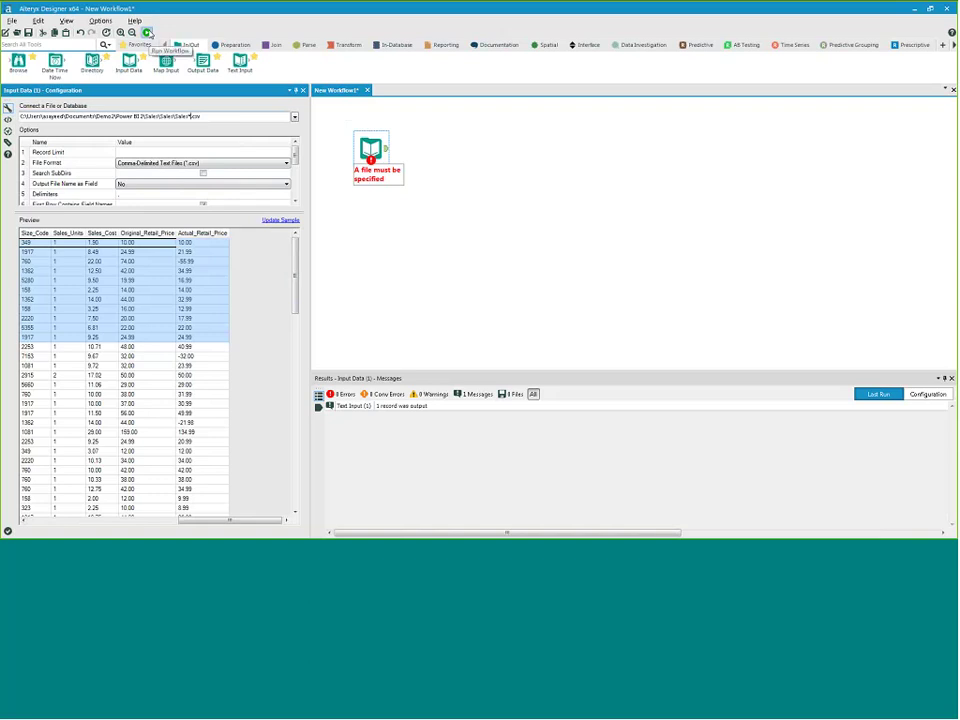
left_click(532, 293)
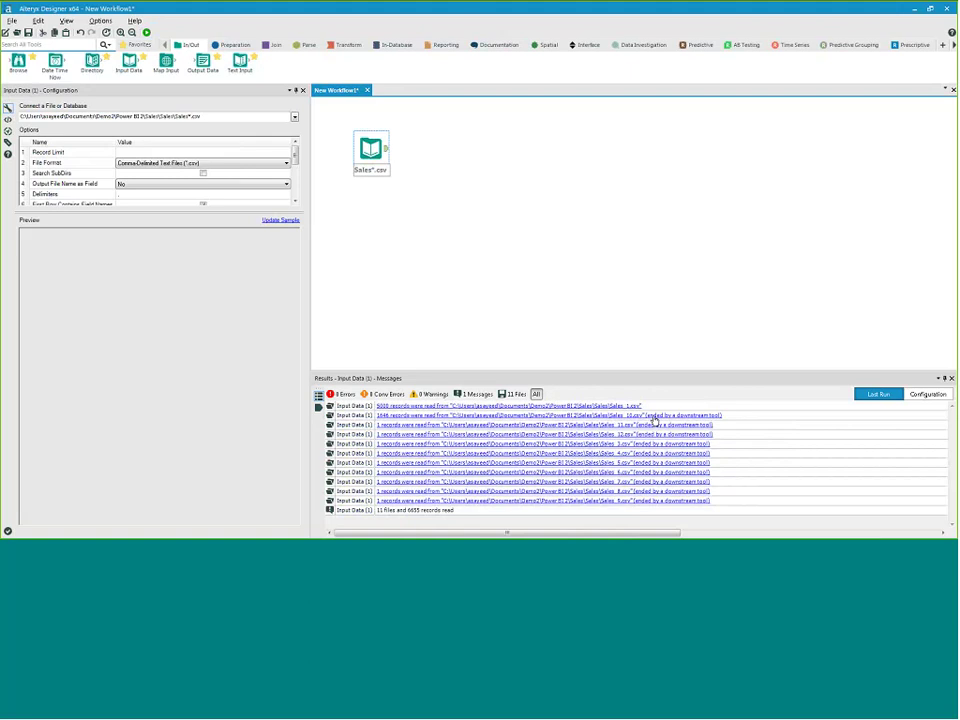
Check the 6,645 records from all 11 files, then place a second Input Data tool
left_click(386, 150)
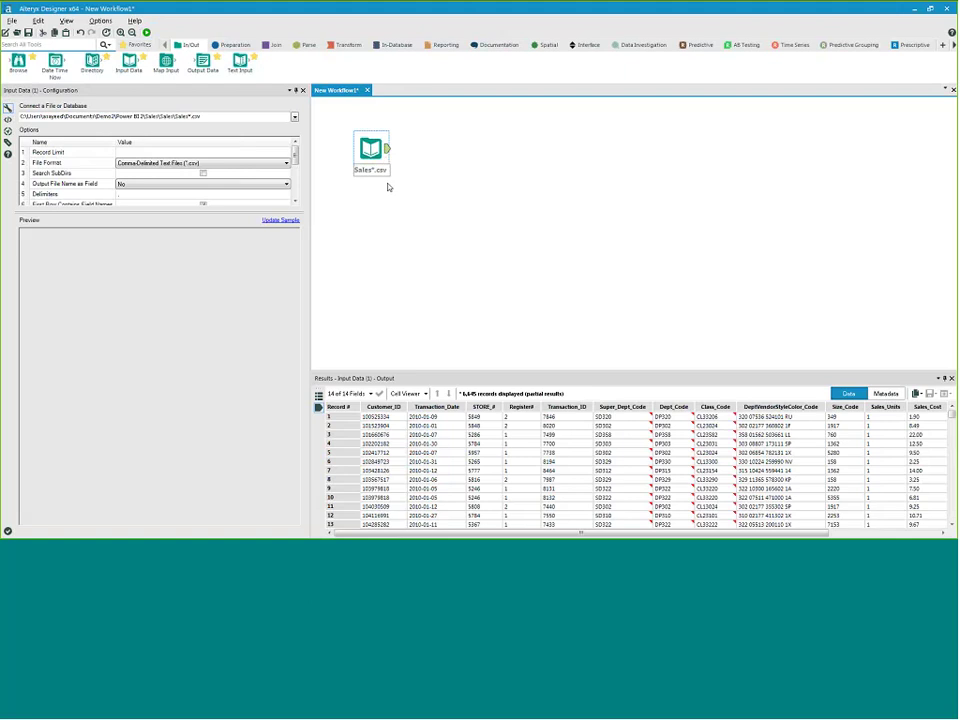
left_click_drag(305, 335, 287, 332)
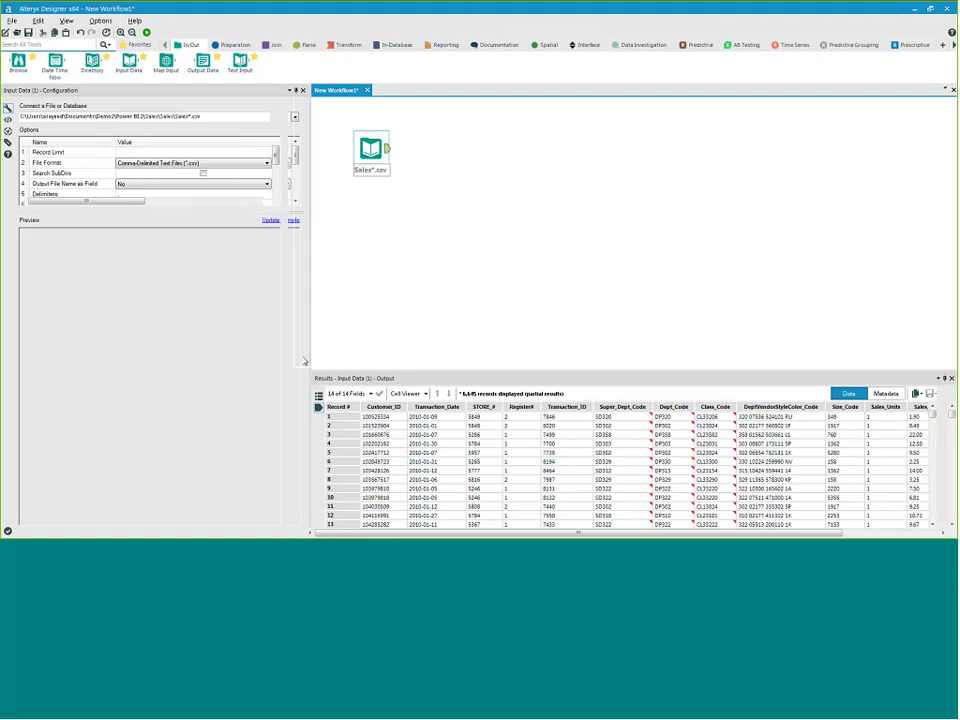
scroll(918, 424, "right", 5)
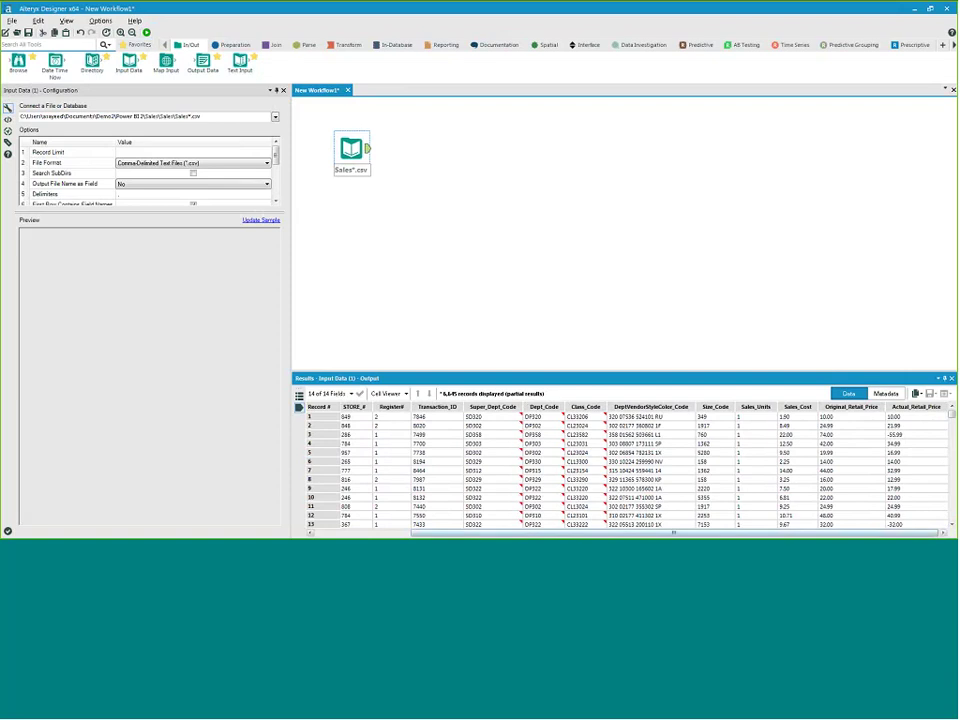
scroll(759, 537, "left", 5)
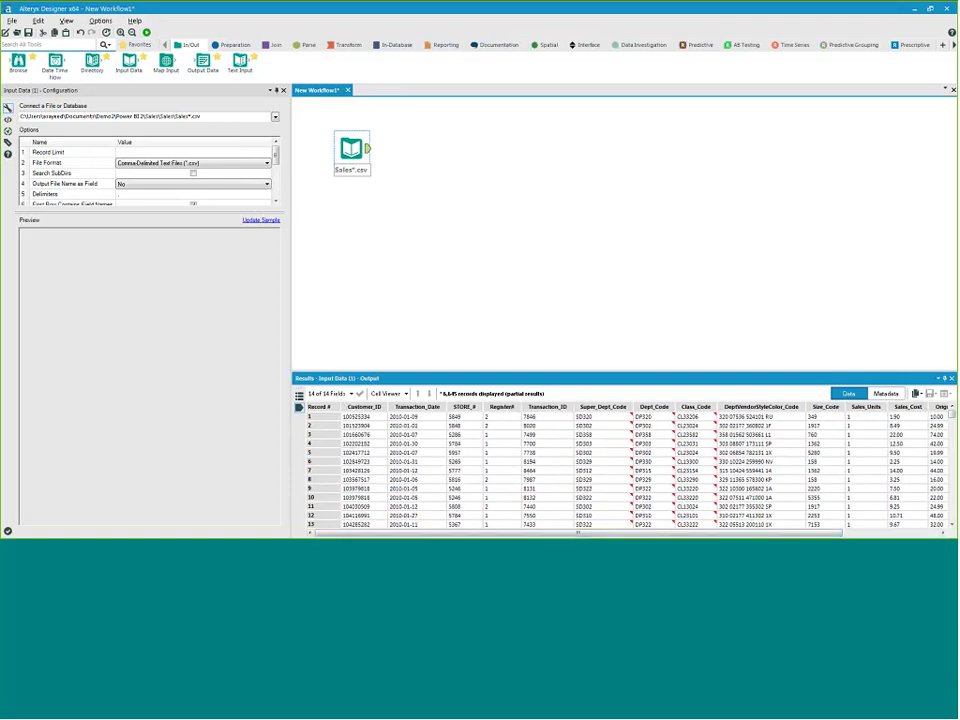
left_click_drag(131, 72, 350, 243)
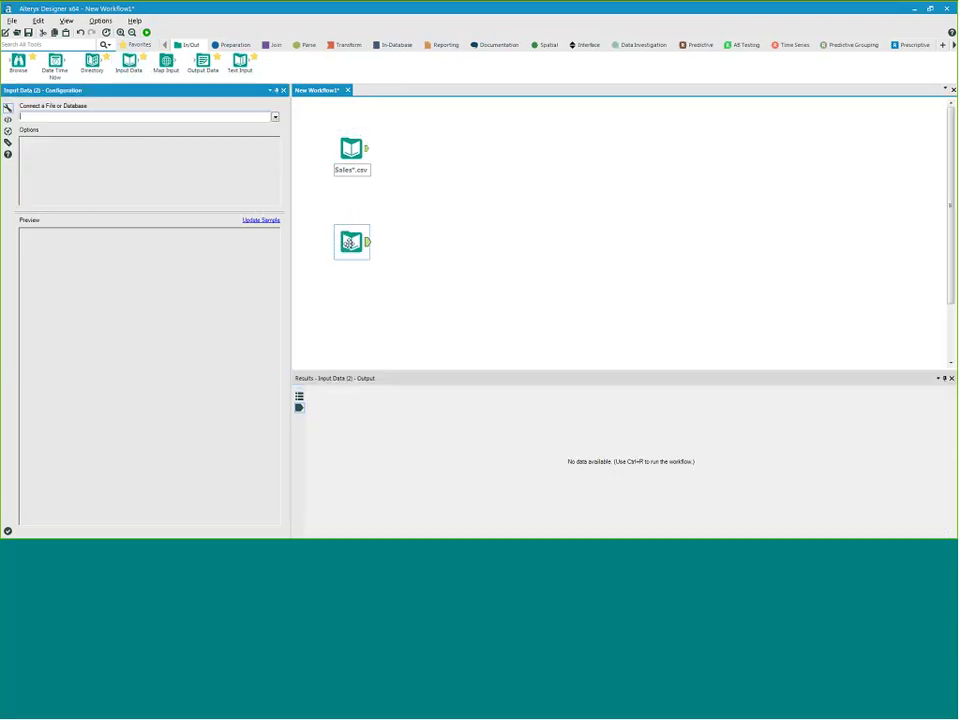
Connect the second input via SQL Server DSN to the Sales_2 table and preview its rows
left_click(275, 117)
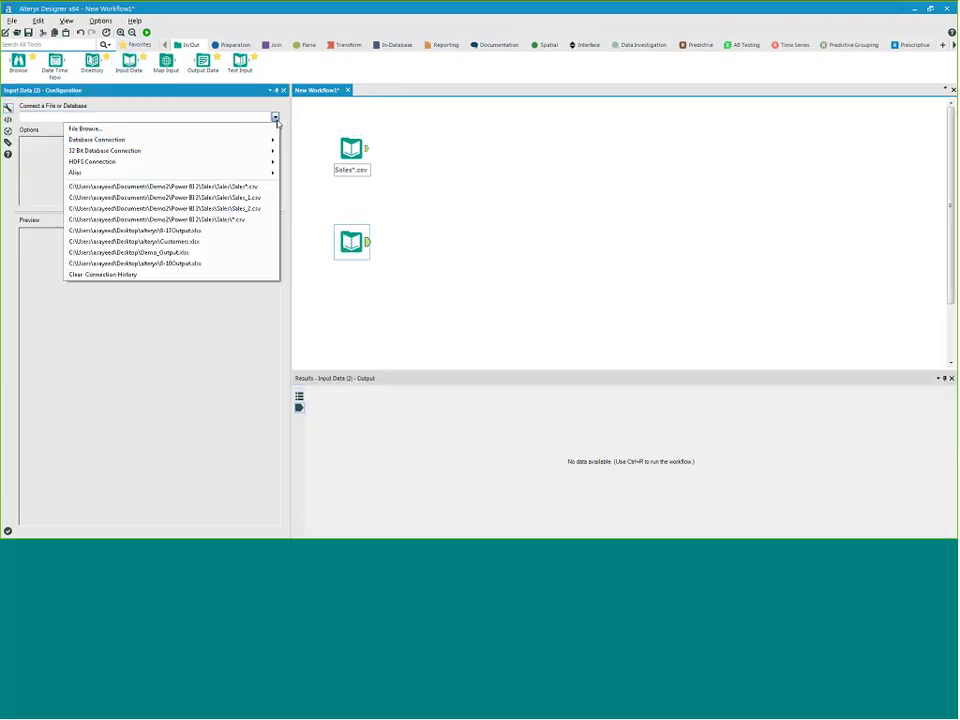
mouse_move(267, 141)
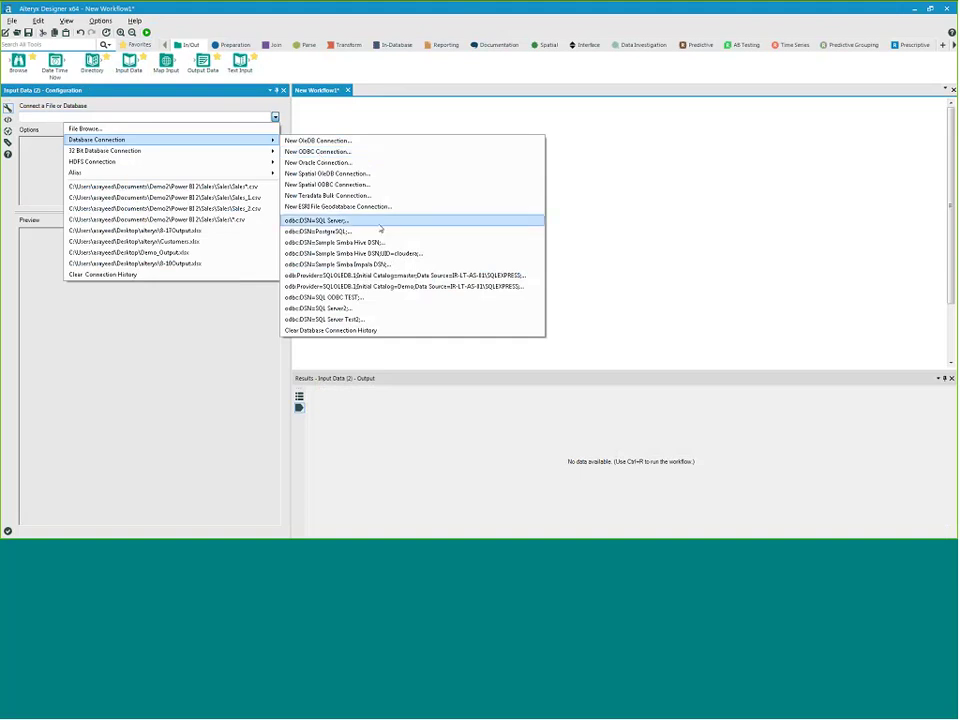
left_click(363, 224)
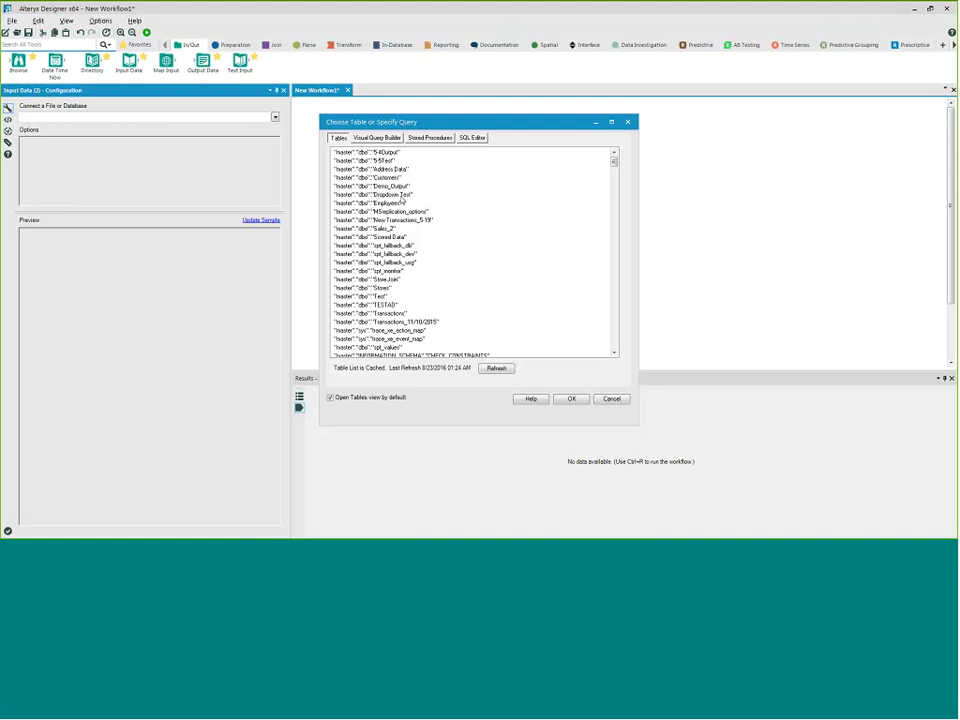
left_click(472, 138)
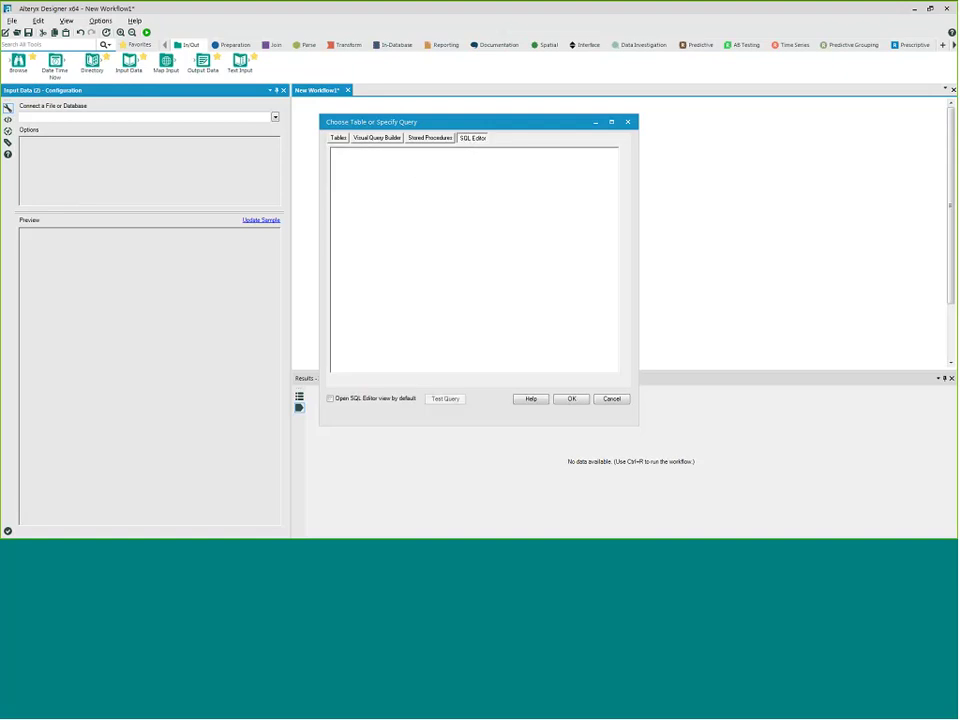
left_click(338, 138)
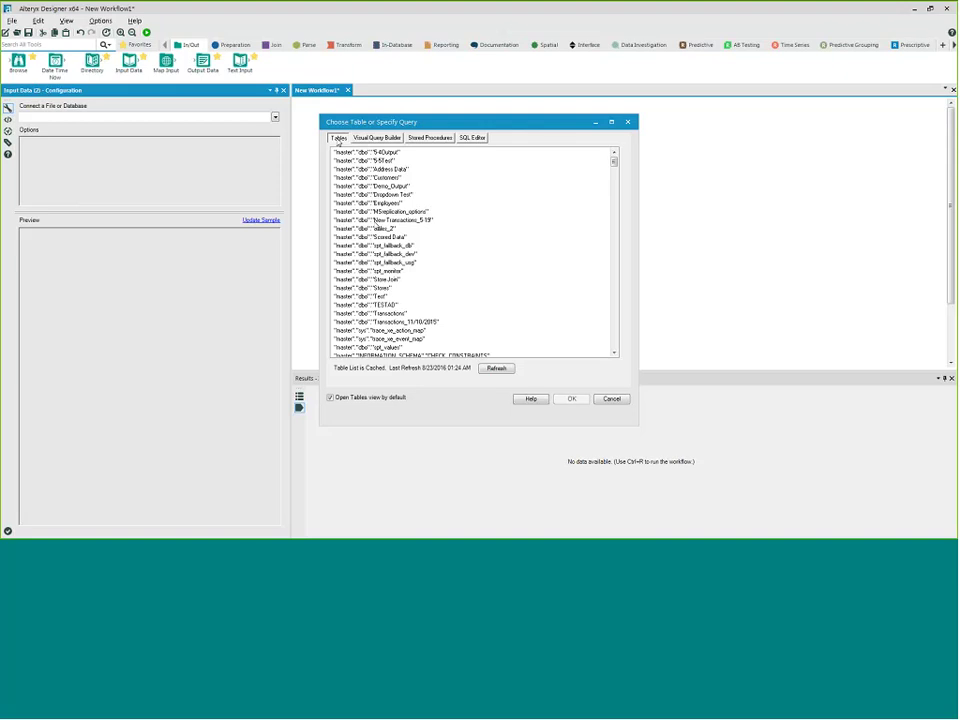
double_click(389, 229)
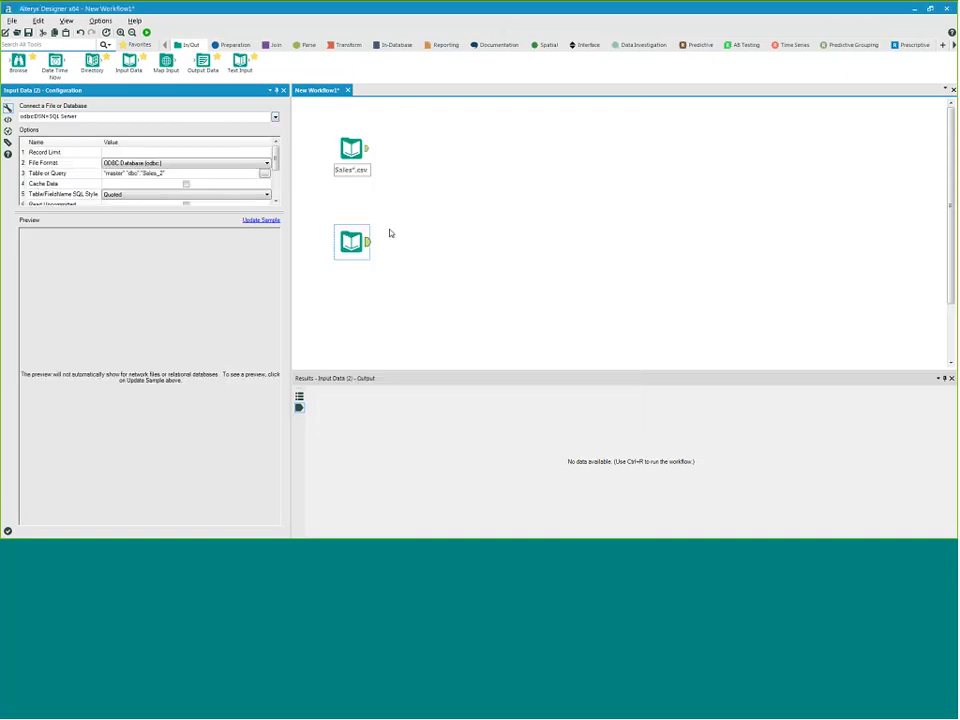
left_click(261, 220)
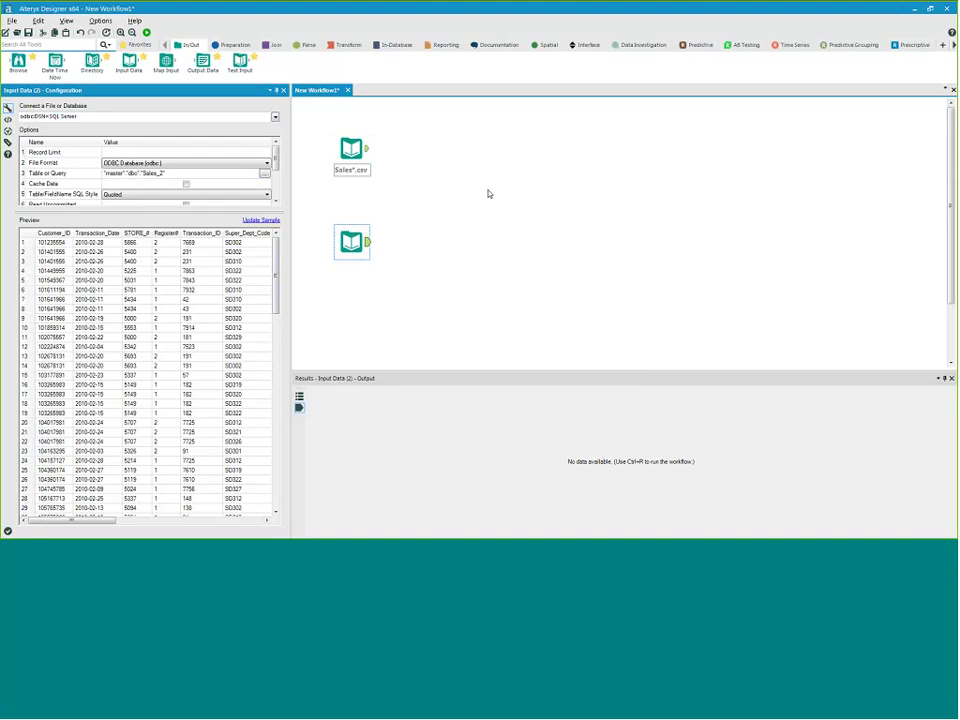
Add a Union tool combining the SQL Server table and the Sales*.csv input
left_click(380, 206)
key("ctrl+r")
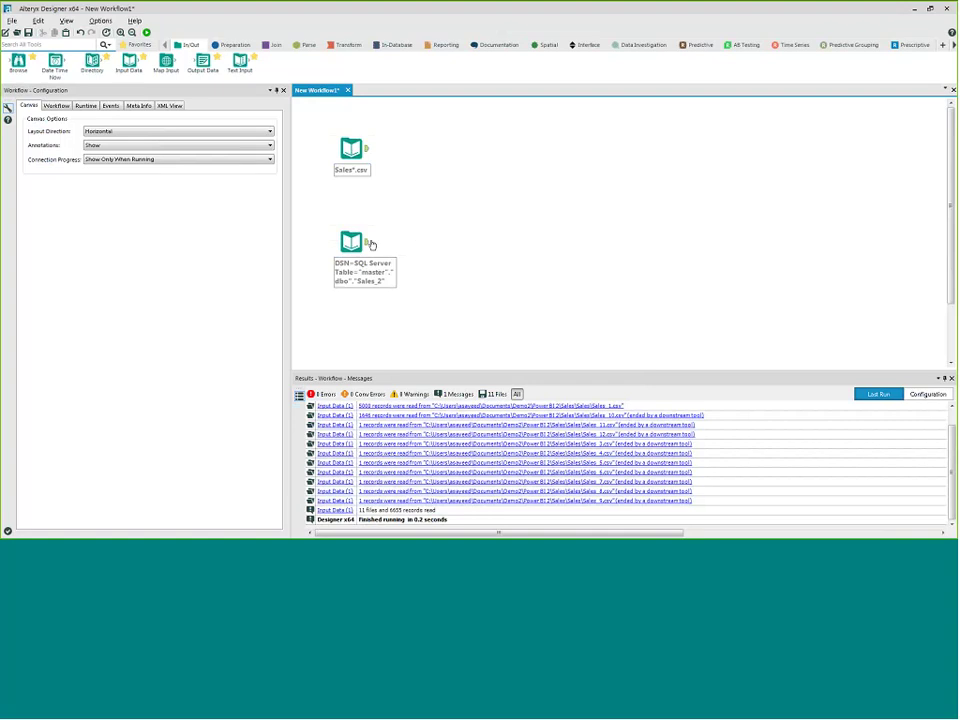
left_click(274, 45)
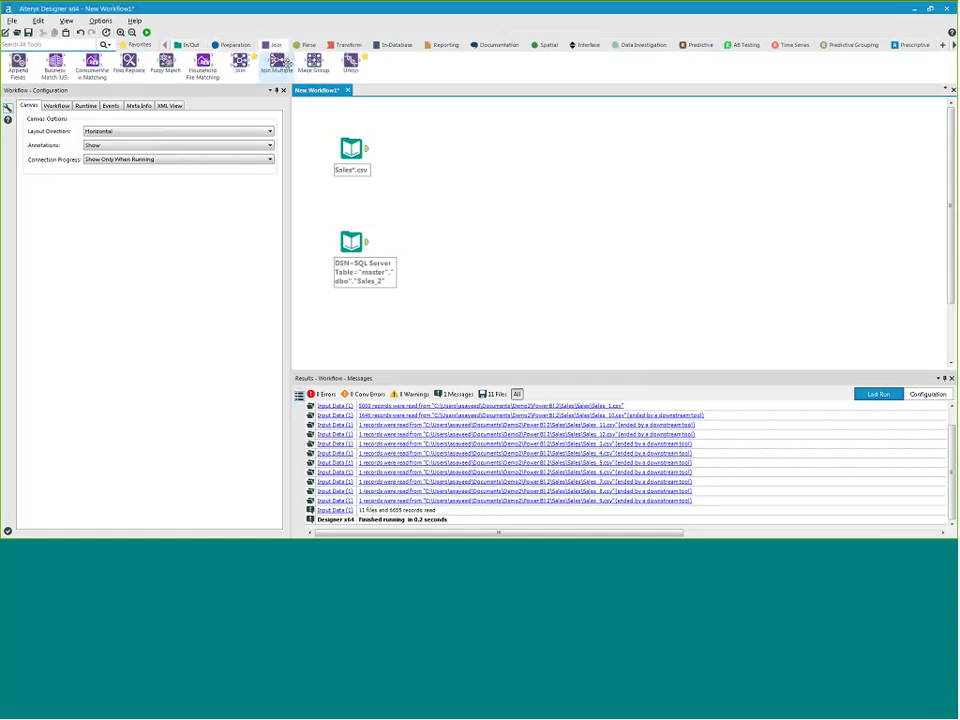
left_click_drag(351, 63, 429, 208)
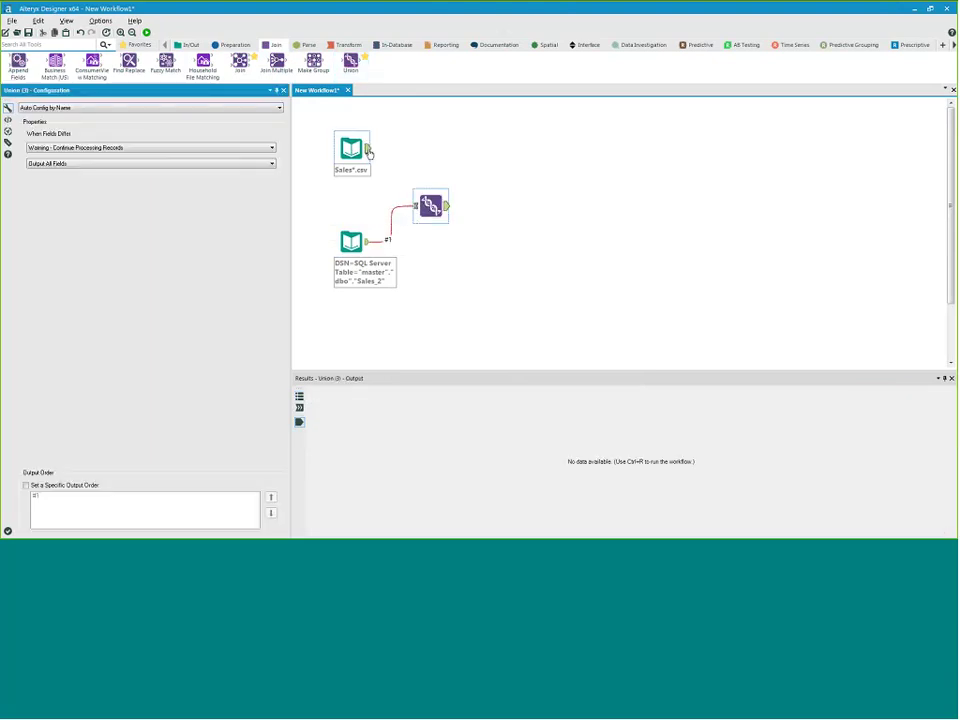
left_click_drag(368, 148, 414, 206)
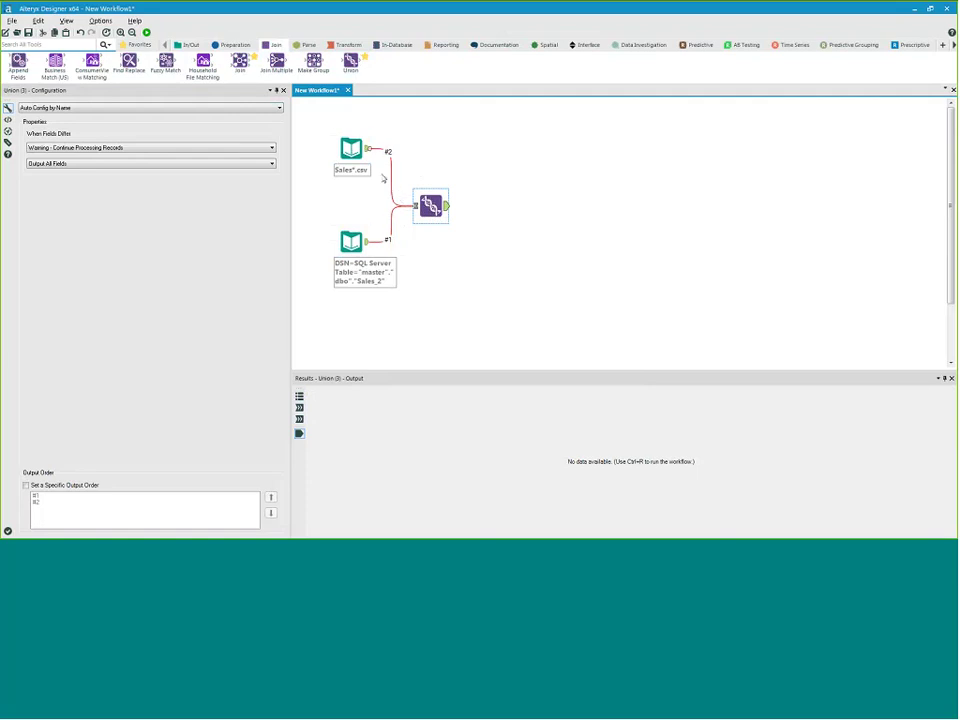
Attach a Browse tool after the Union and run the workflow
left_click(135, 45)
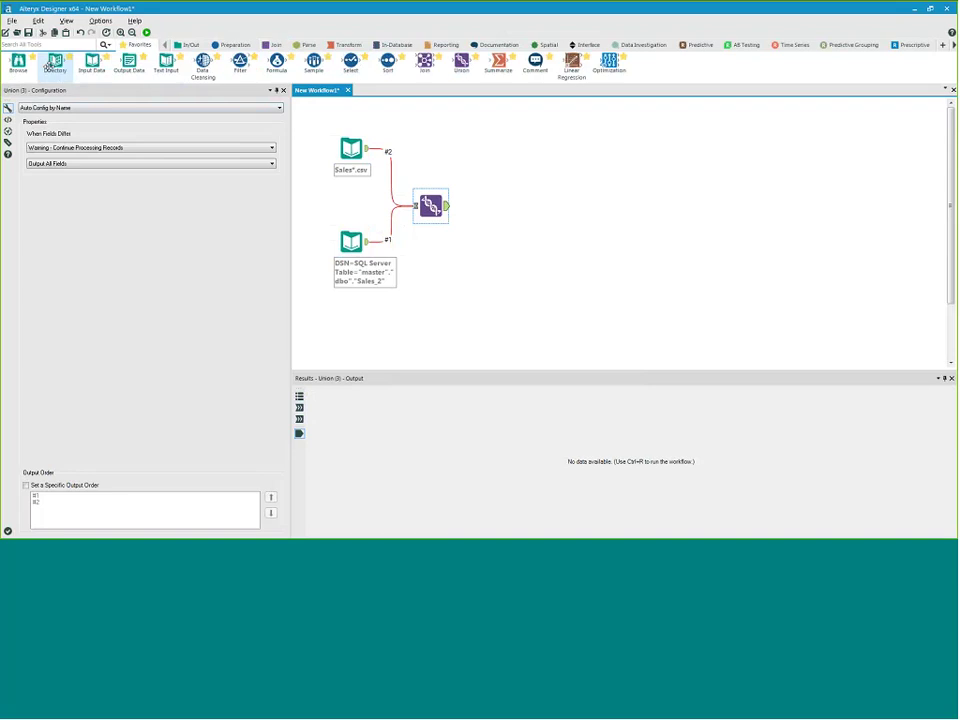
left_click_drag(18, 62, 481, 243)
key("ctrl+r")
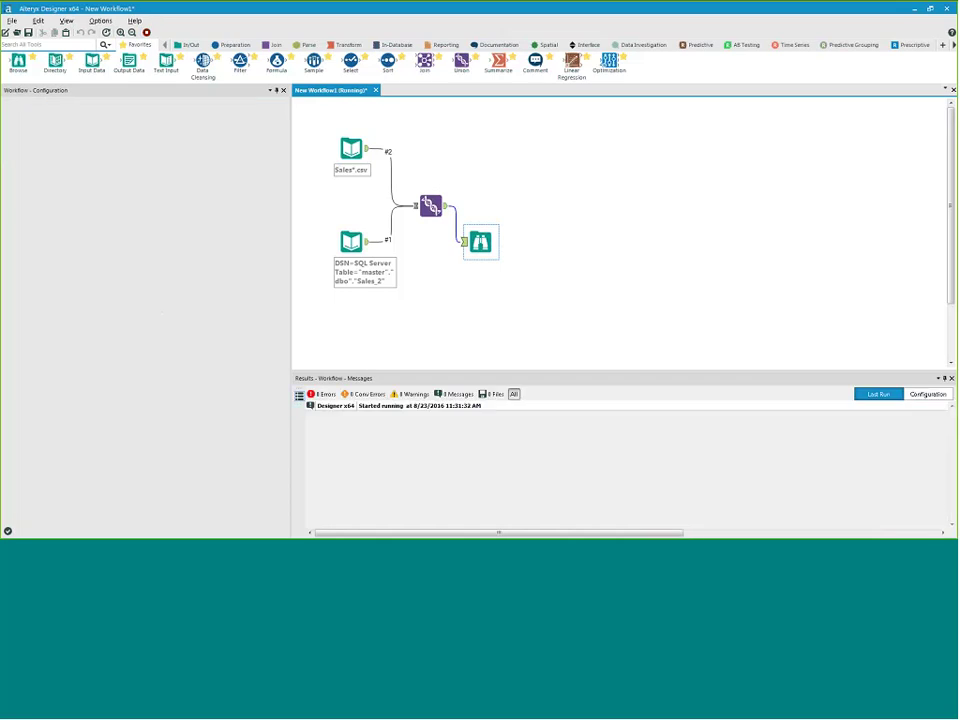
Close the Finished running dialog and check the Browse tool's 60,376 unioned records across 14 fields
left_click(535, 291)
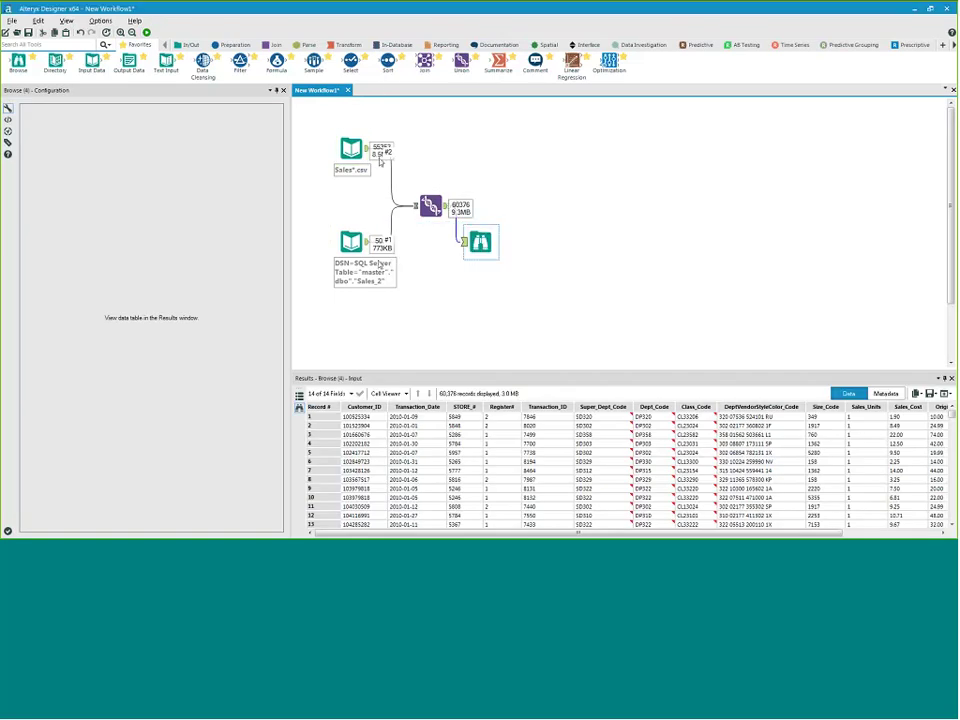
left_click(457, 218)
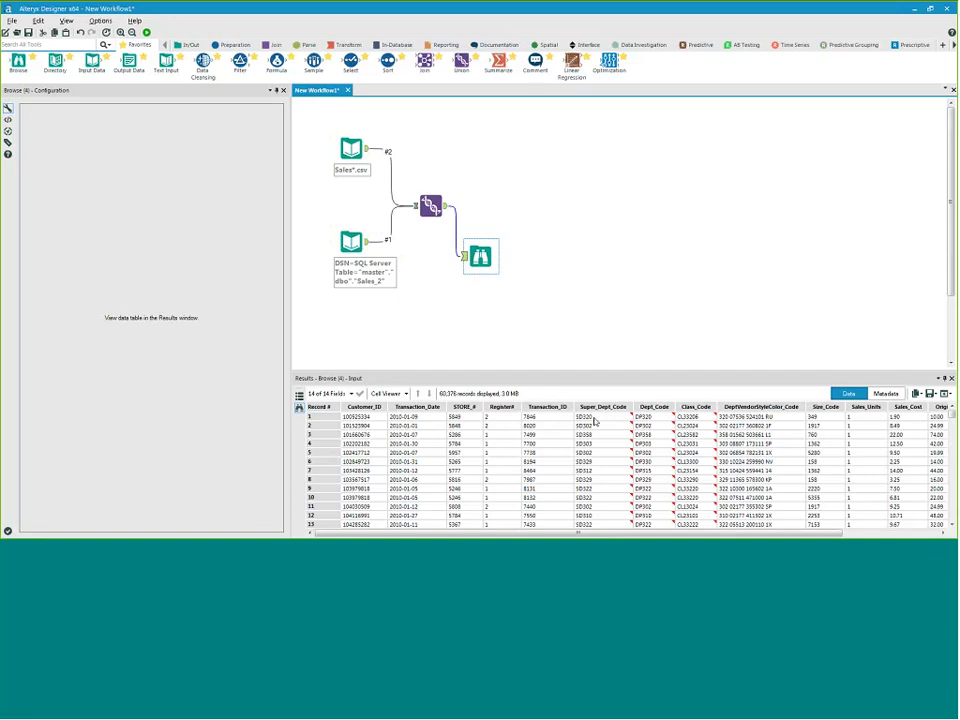
mouse_move(633, 416)
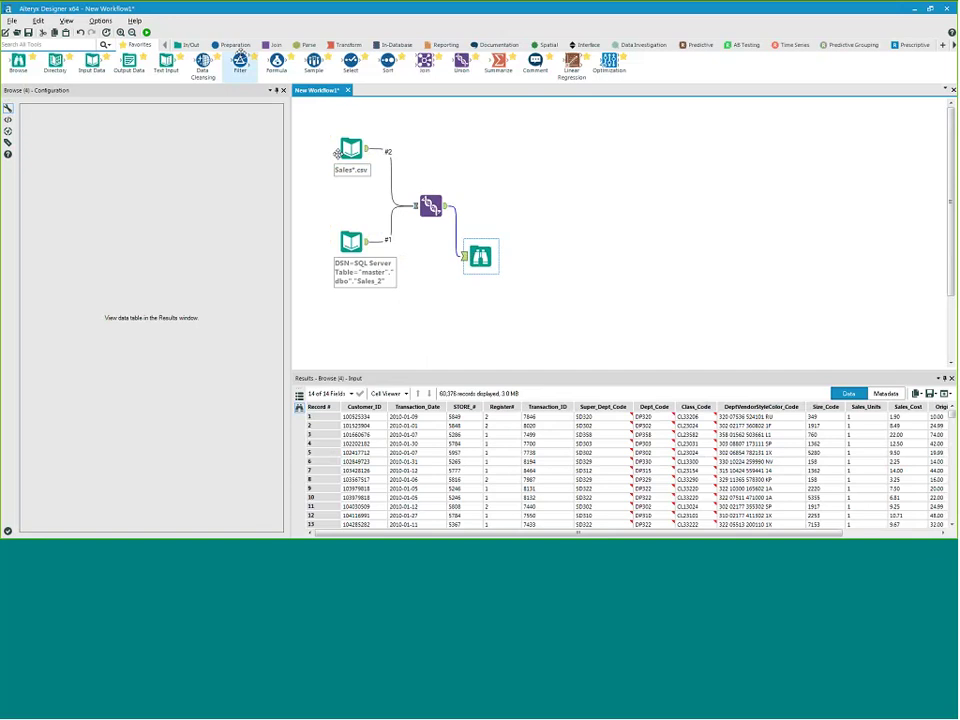
Add a Data Cleansing tool after the Union
left_click(236, 45)
left_click_drag(129, 62, 496, 206)
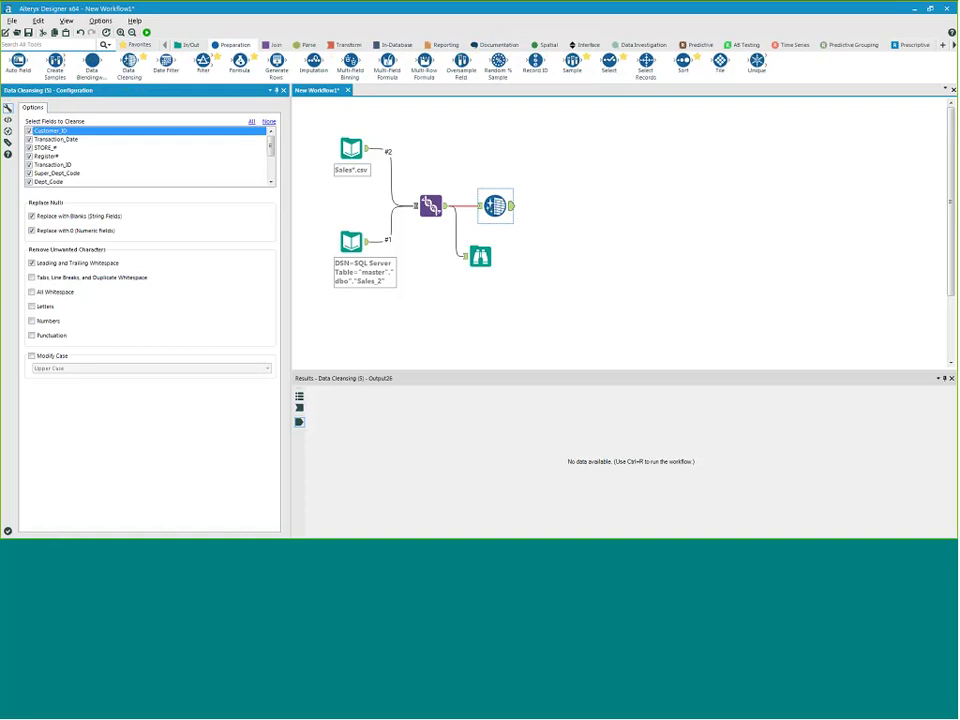
left_click(30, 141)
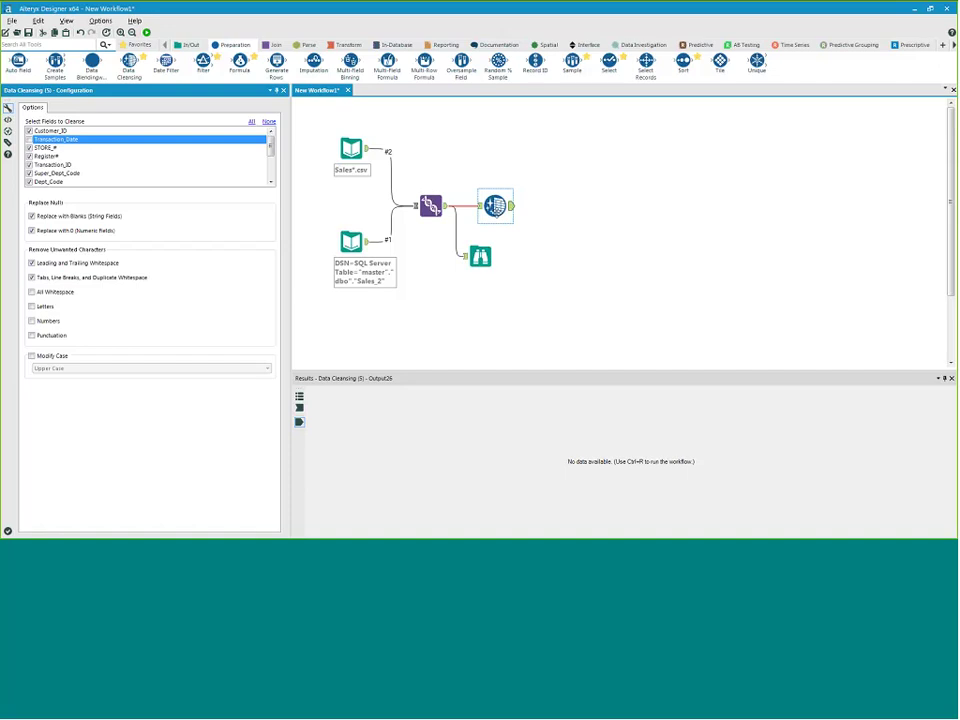
left_click_drag(496, 206, 488, 206)
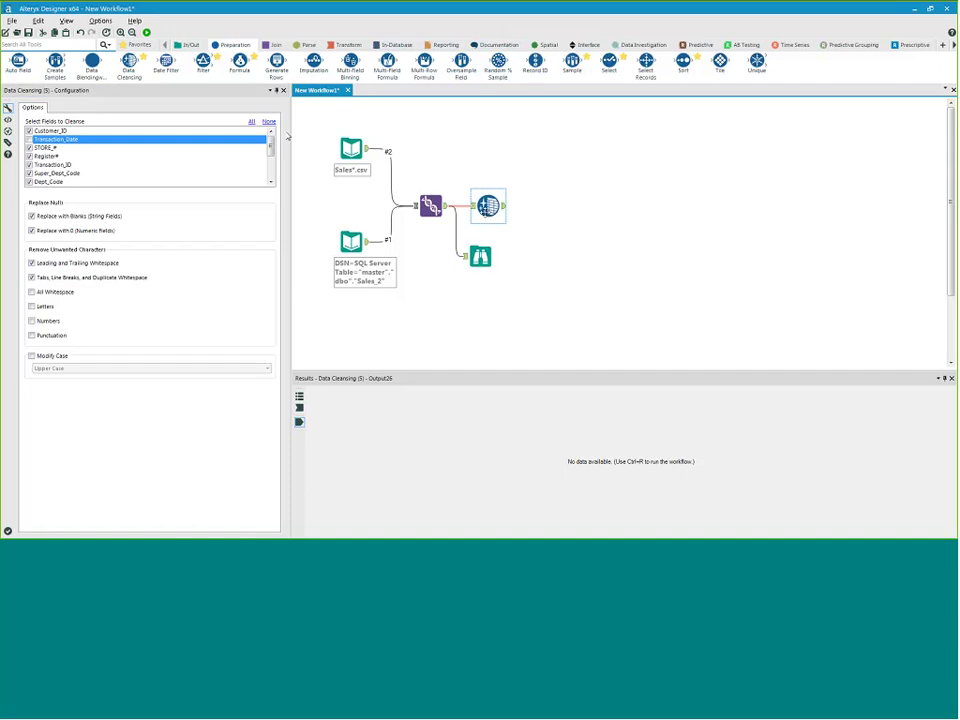
Run the workflow and view the Sales.csv input's metadata, showing all 14 fields as V_String
left_click(147, 33)
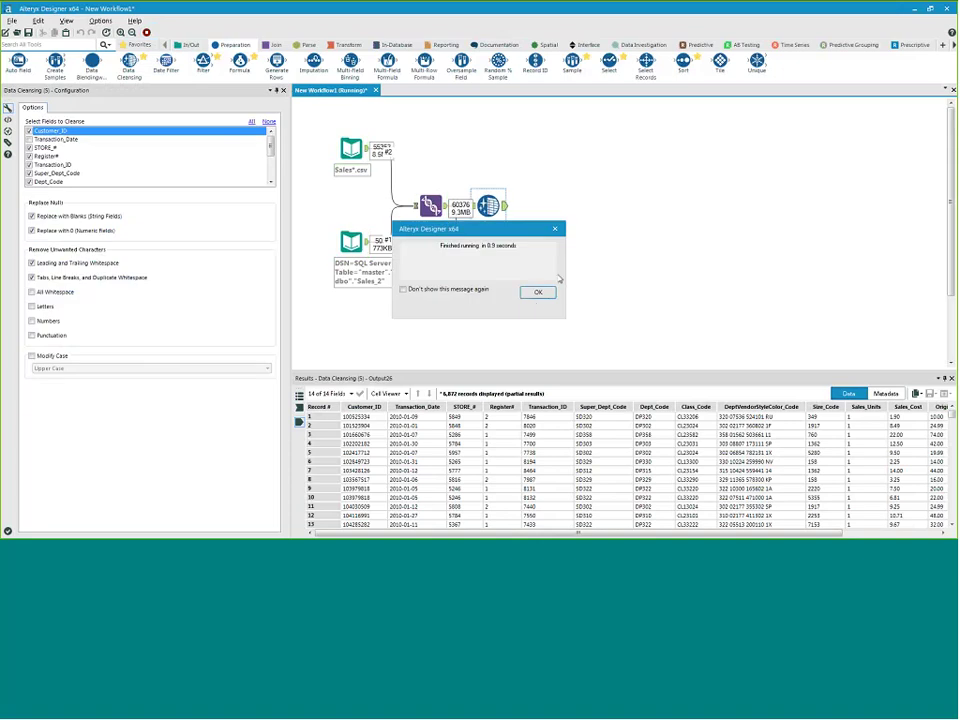
left_click(537, 292)
left_click(484, 331)
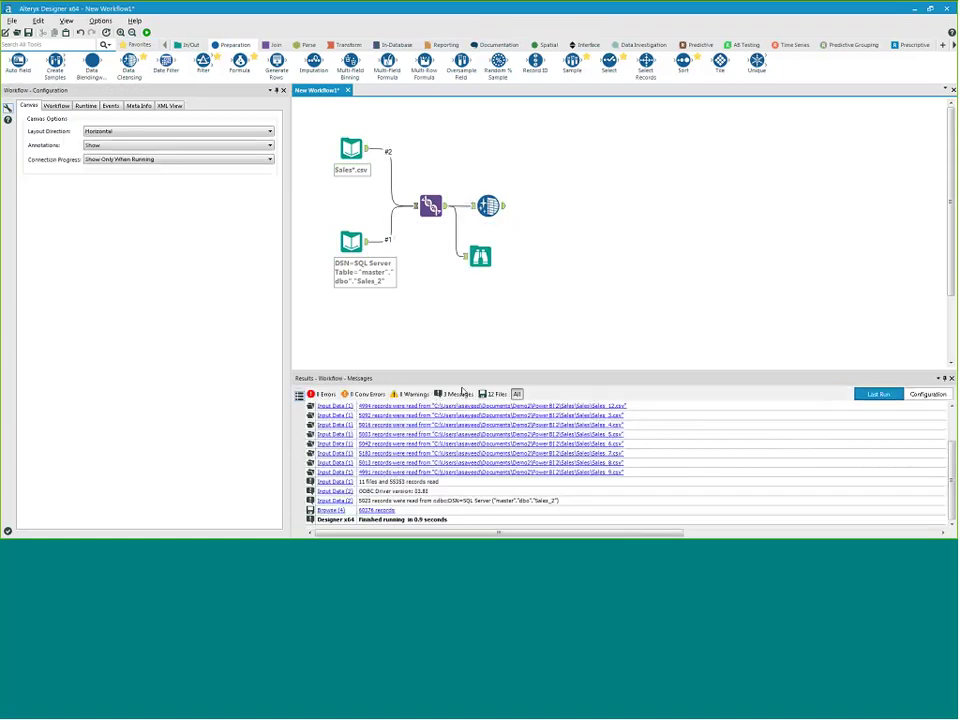
left_click(502, 206)
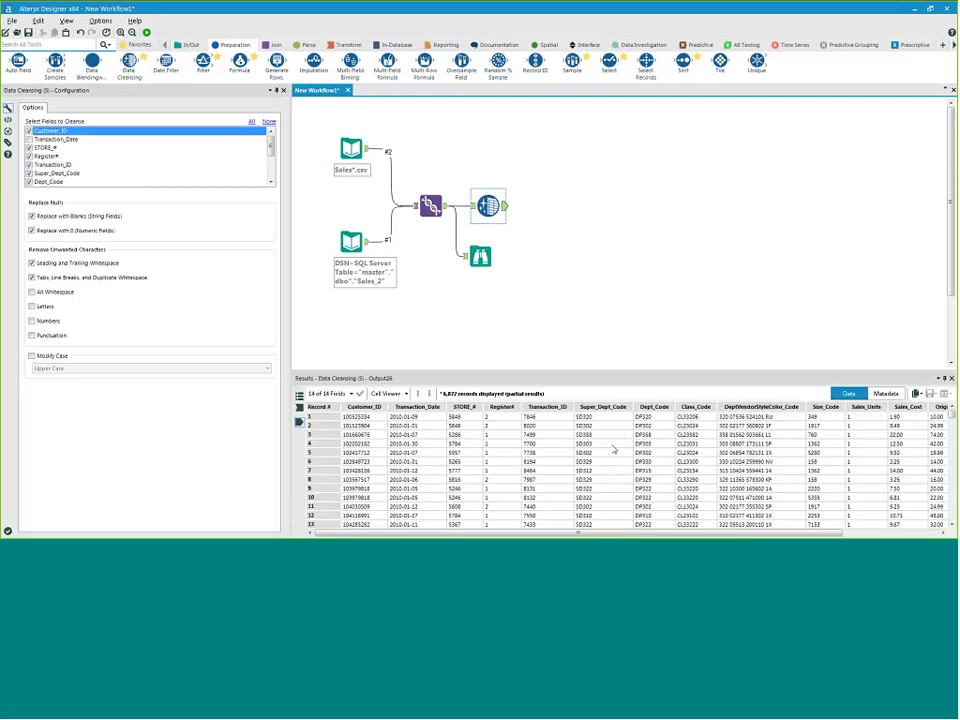
left_click(613, 421)
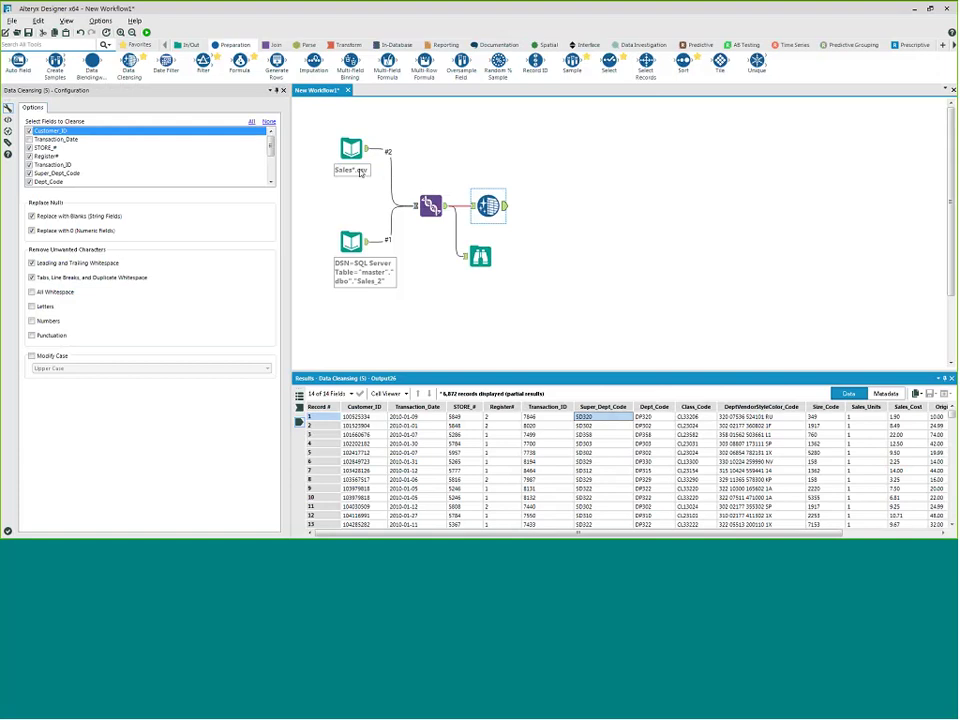
left_click(362, 152)
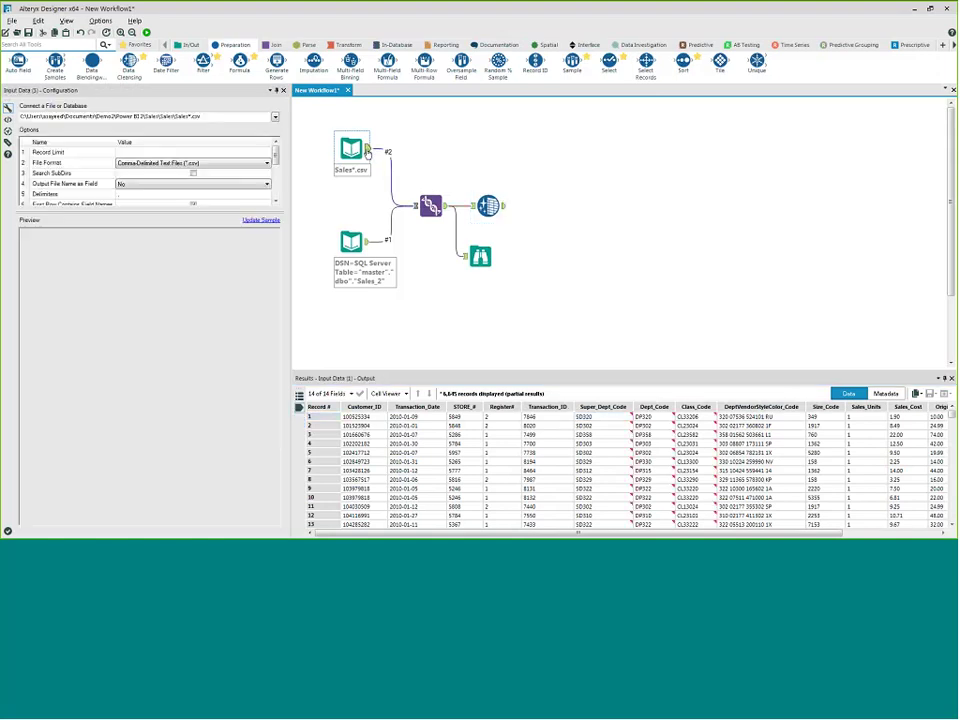
left_click(888, 394)
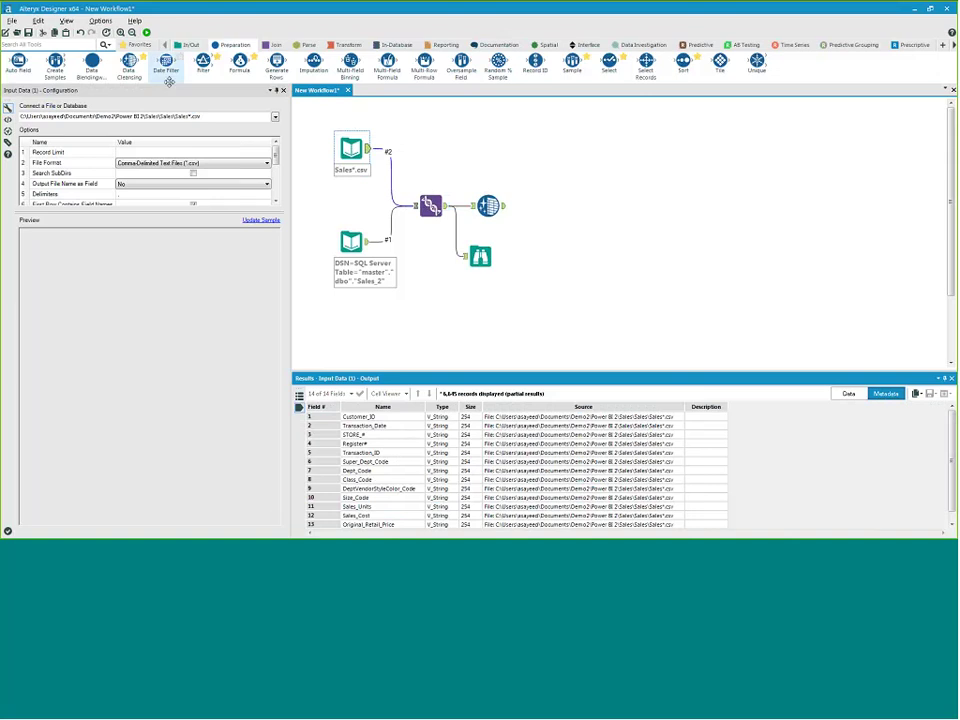
Add an Auto Field tool after Data Cleansing and run, retyping fields as Int32, Date, Int16, Byte and Double
left_click_drag(18, 60, 558, 219)
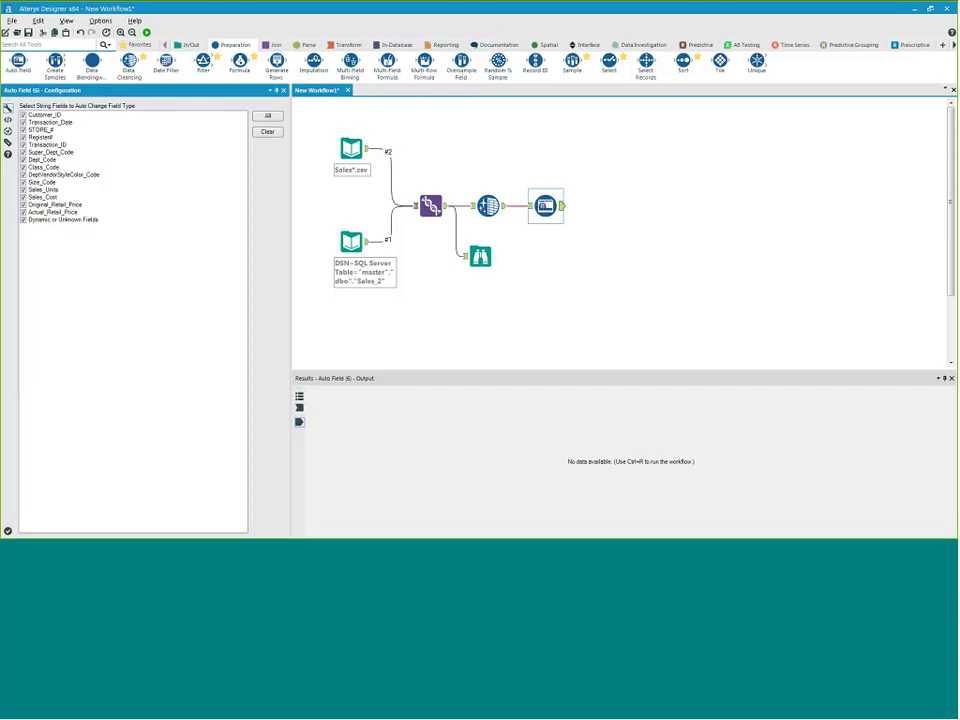
left_click(146, 33)
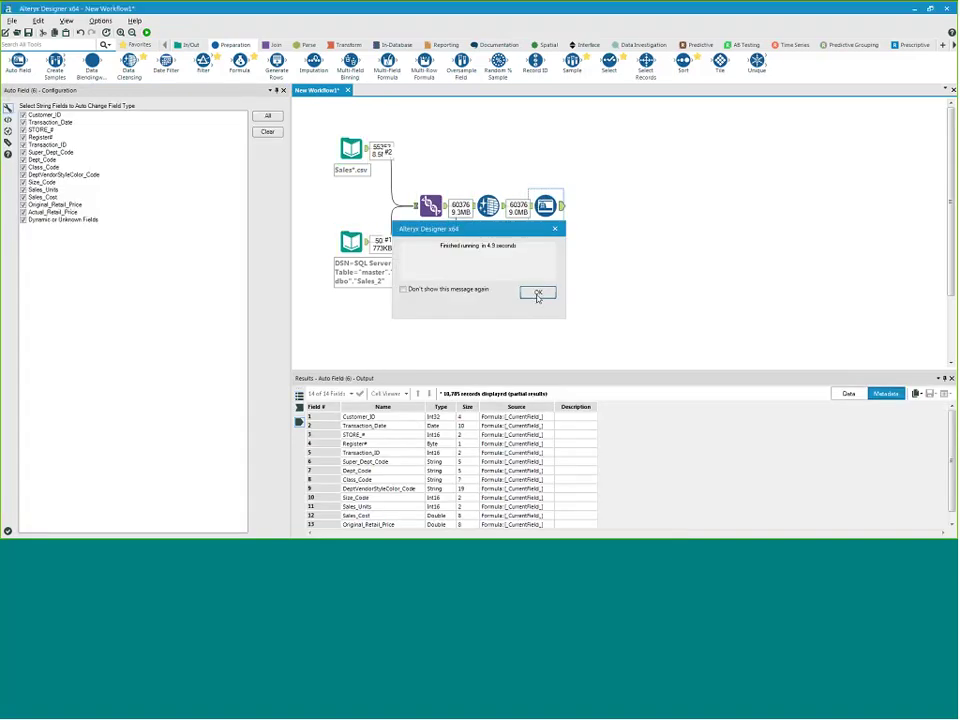
left_click(538, 292)
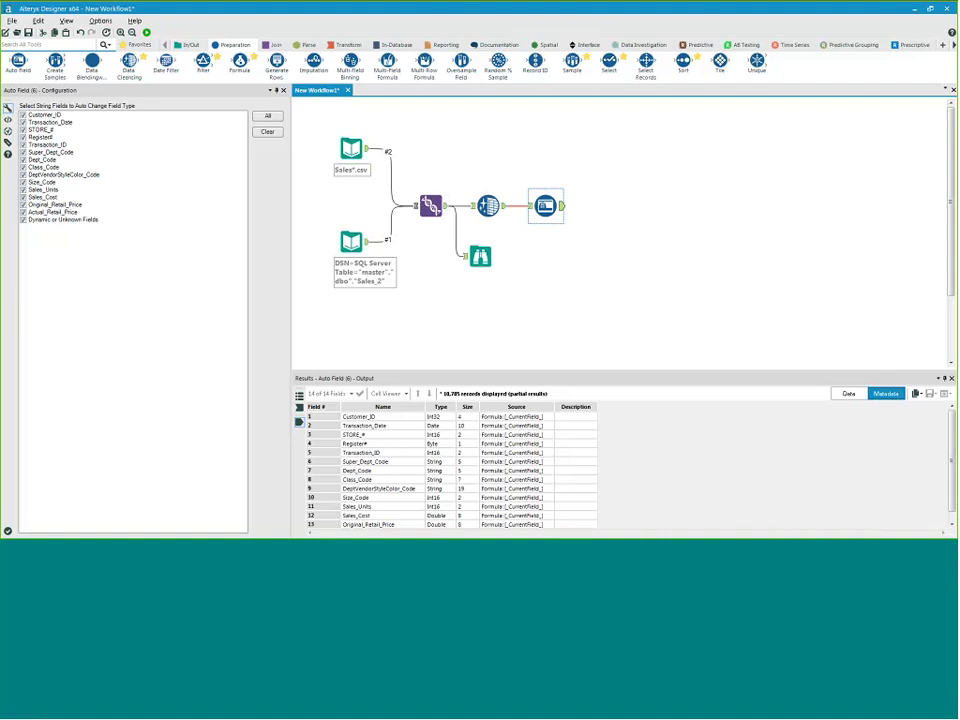
Add a Formula tool after Auto Field with a new String output field named Month
left_click_drag(239, 62, 603, 206)
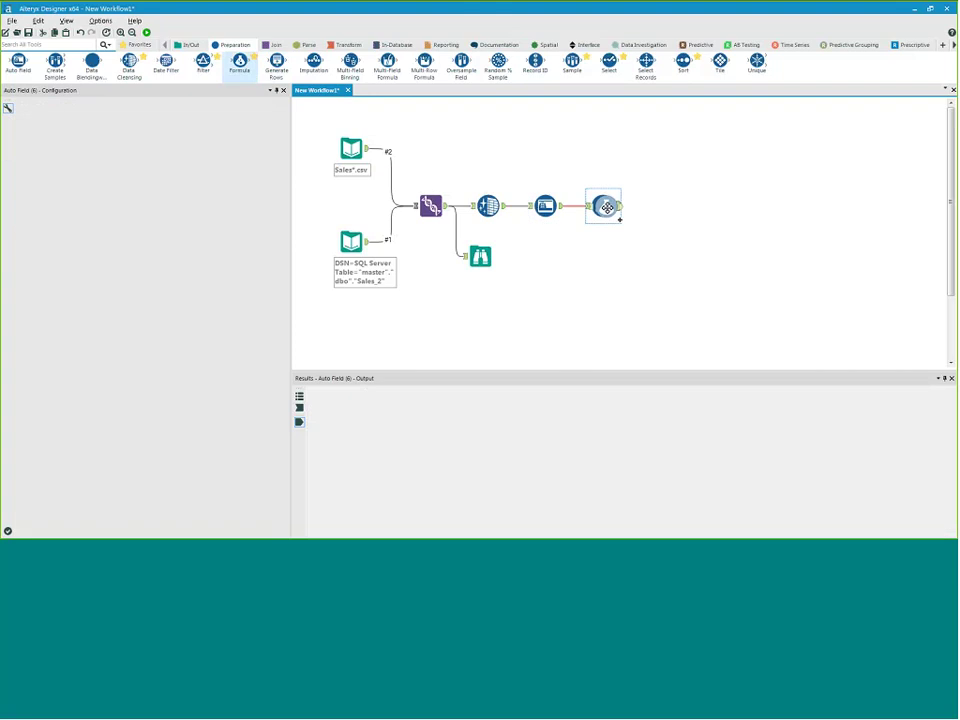
left_click(112, 120)
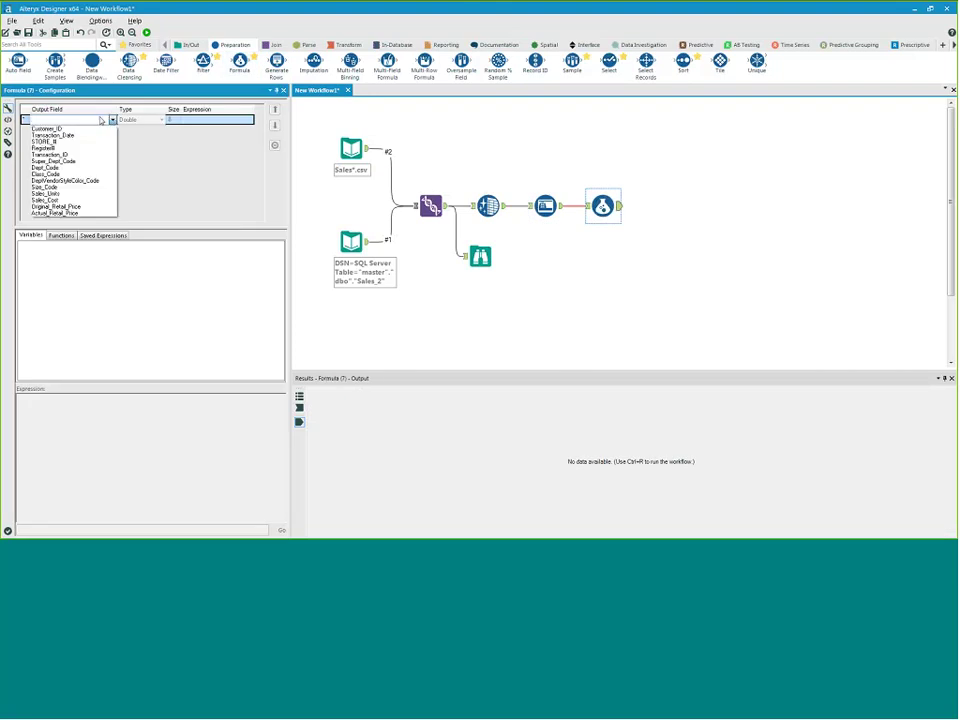
left_click(62, 120)
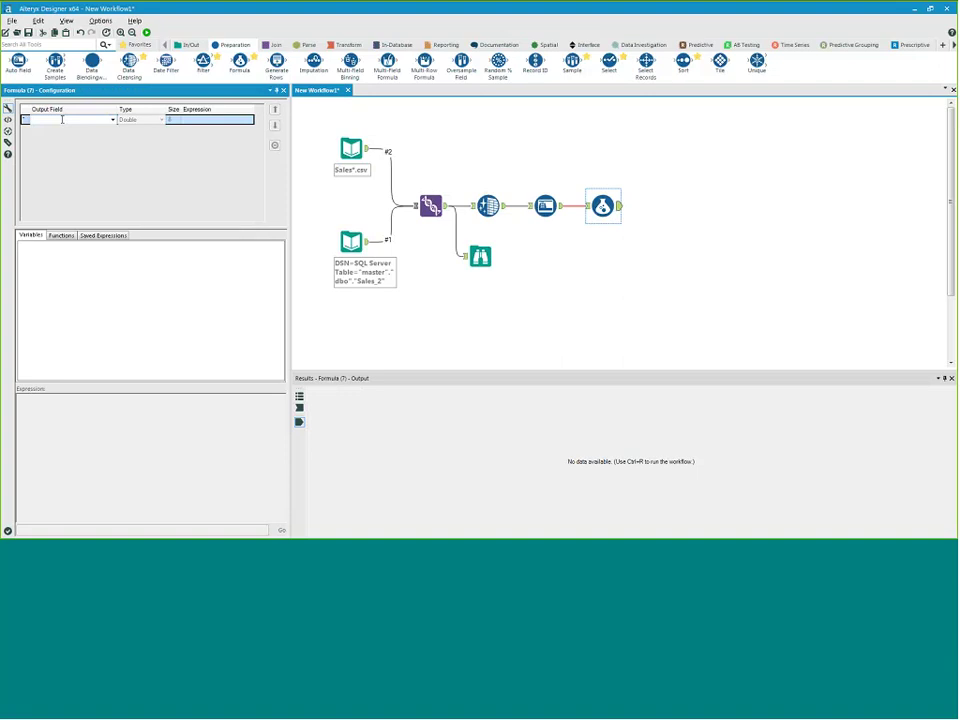
type("Mon")
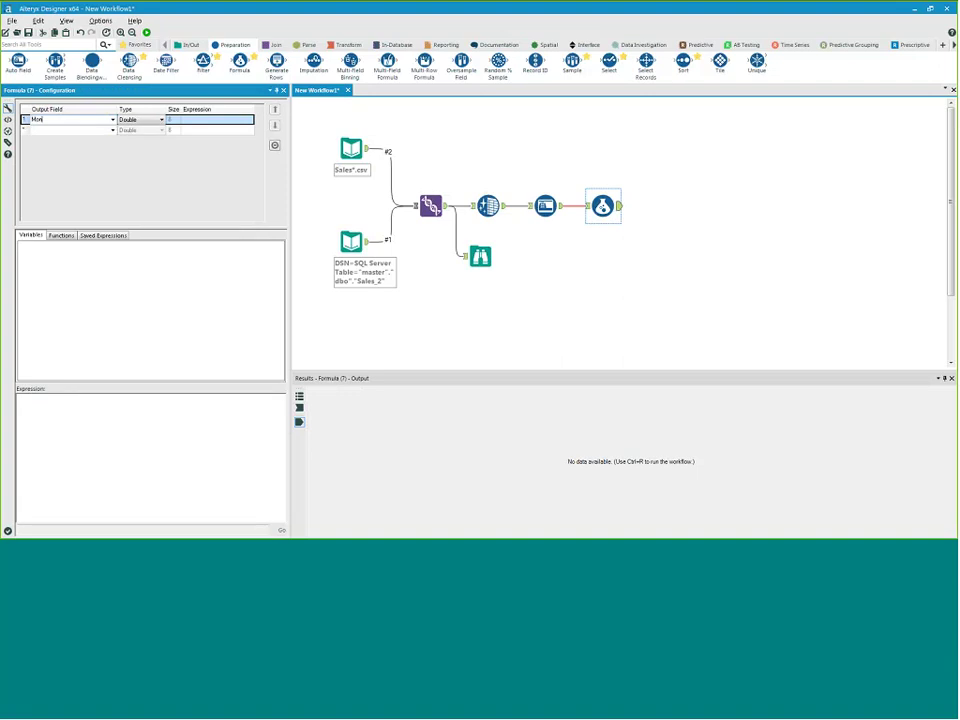
type("th")
left_click(138, 119)
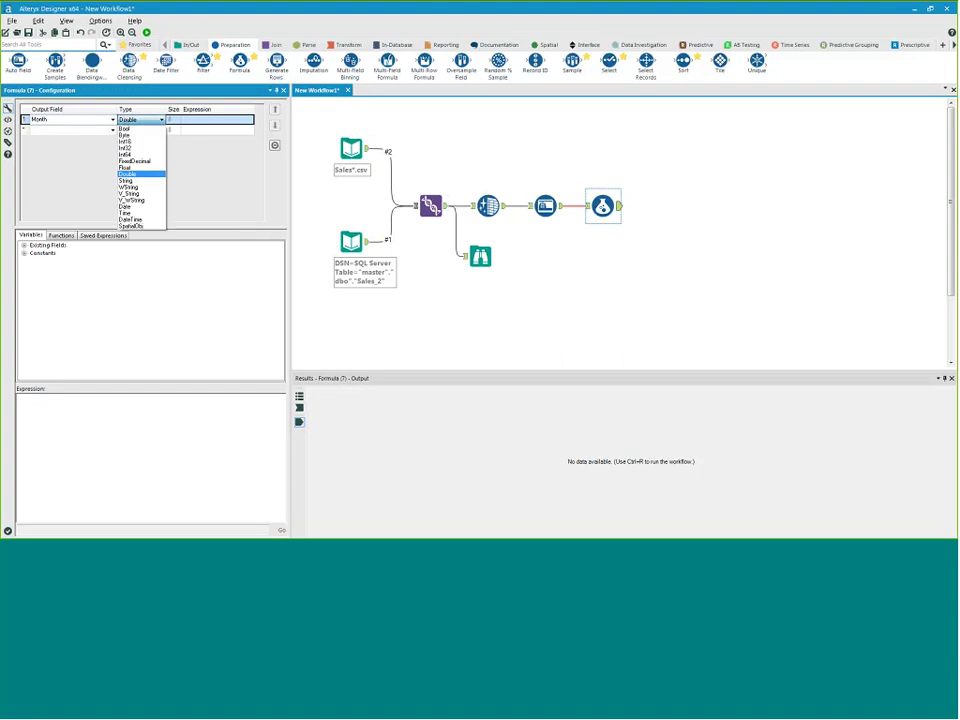
left_click(130, 181)
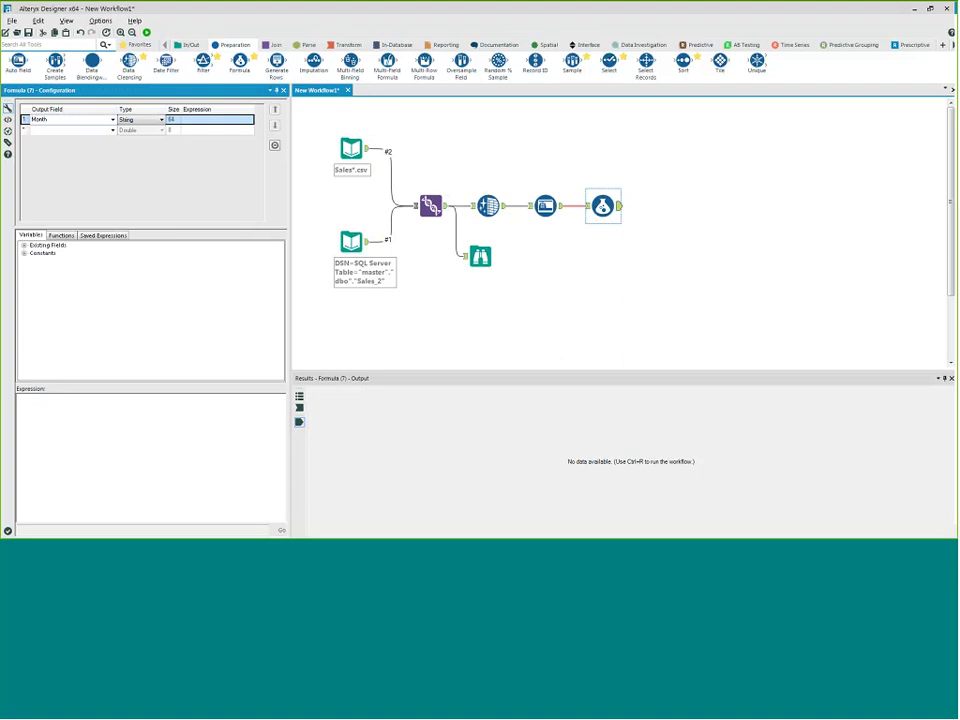
Examine the Transaction_Date values in the Browse tool's data rows
left_click(480, 256)
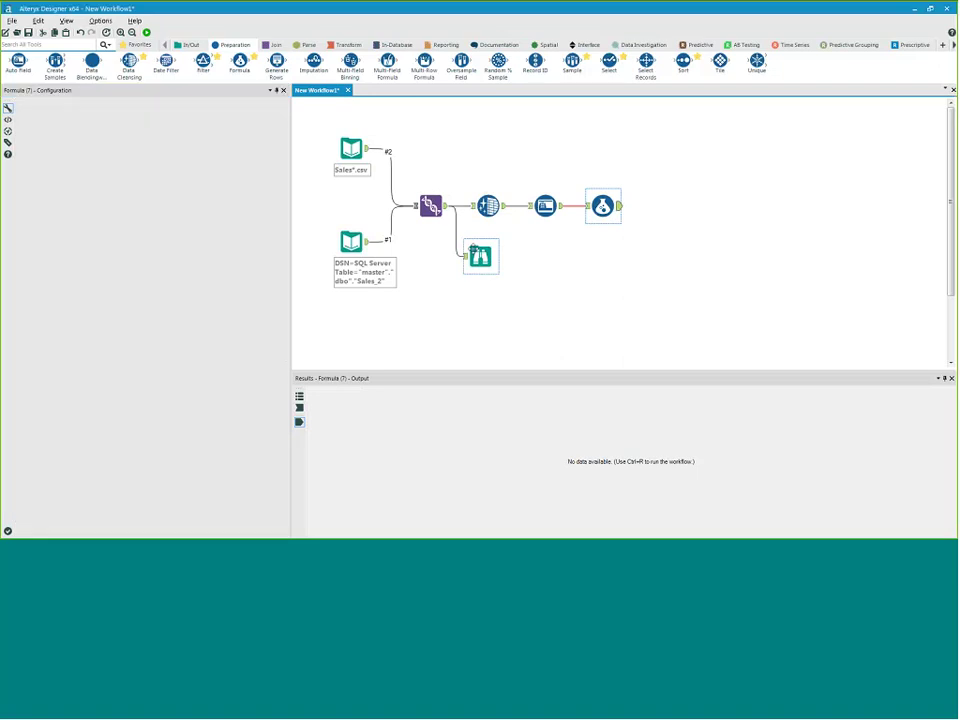
left_click(848, 393)
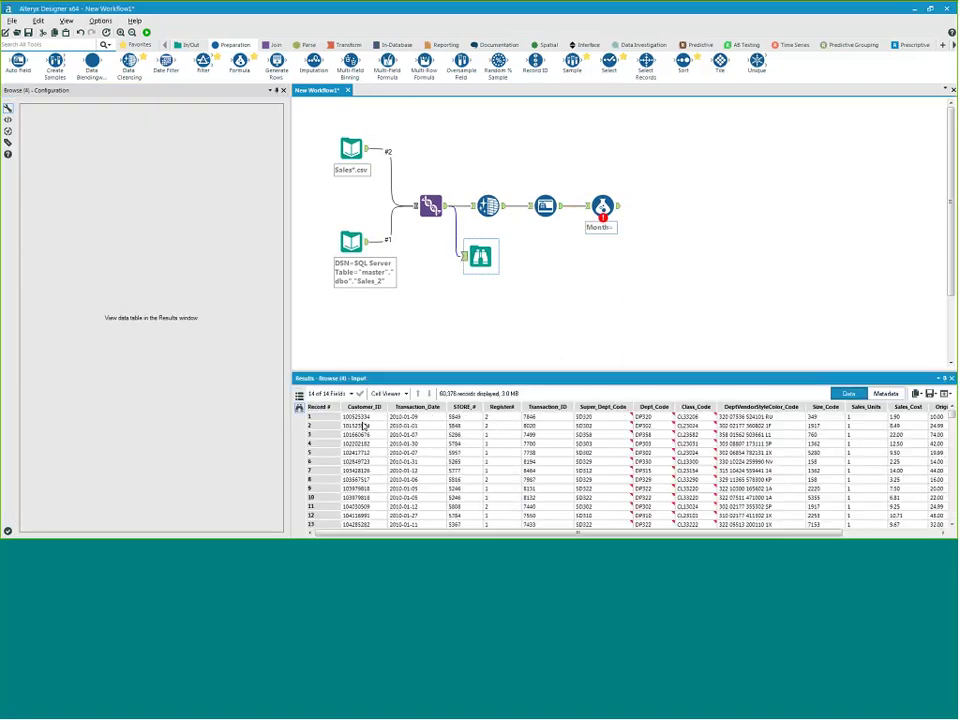
left_click_drag(404, 416, 515, 535)
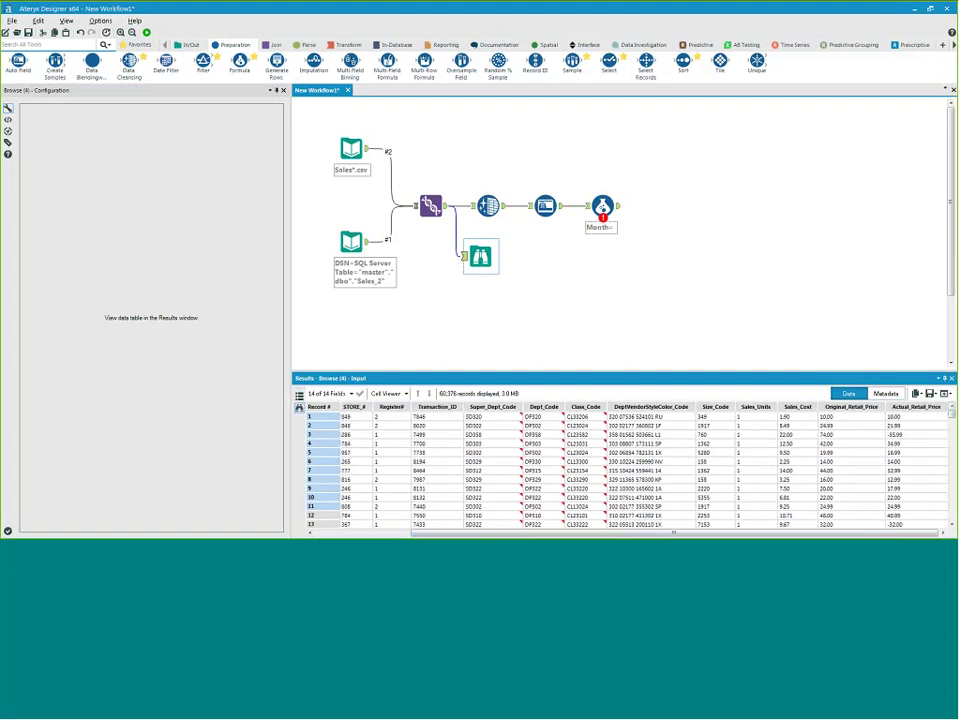
left_click_drag(838, 532, 728, 532)
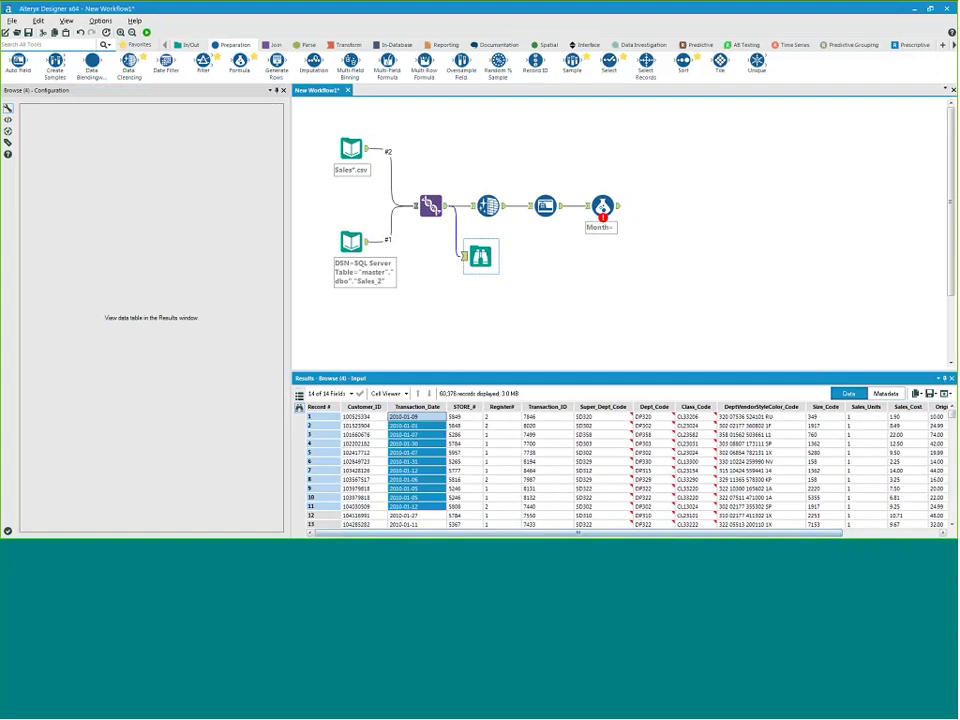
left_click(602, 205)
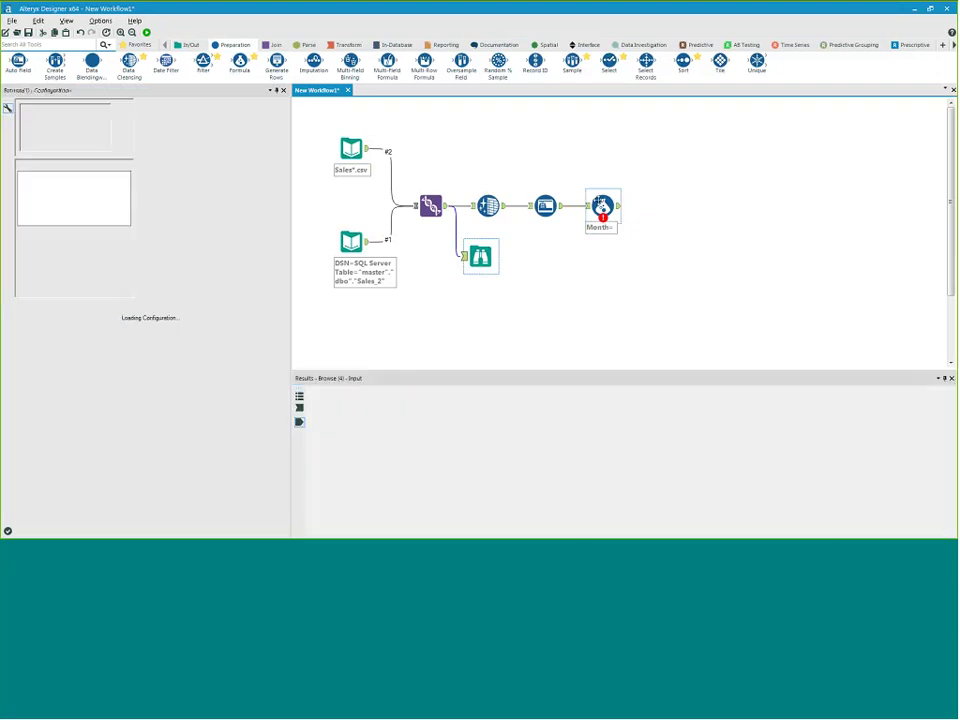
Insert the DateTimeFormat function from the DateTime category into the Month expression
left_click(61, 235)
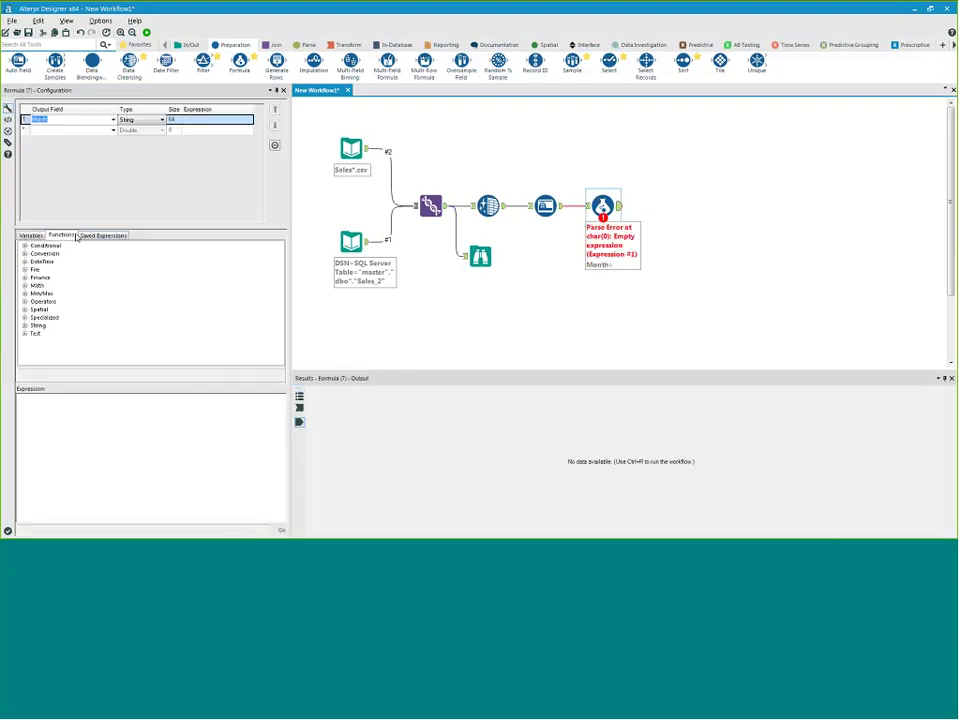
left_click(24, 246)
left_click(24, 246)
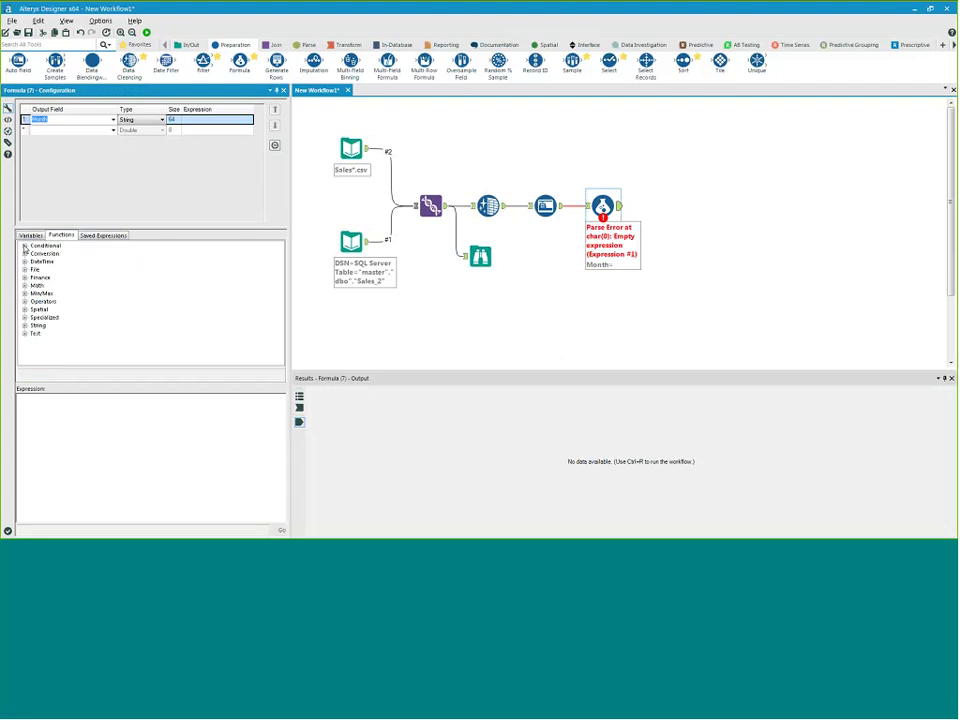
left_click(24, 325)
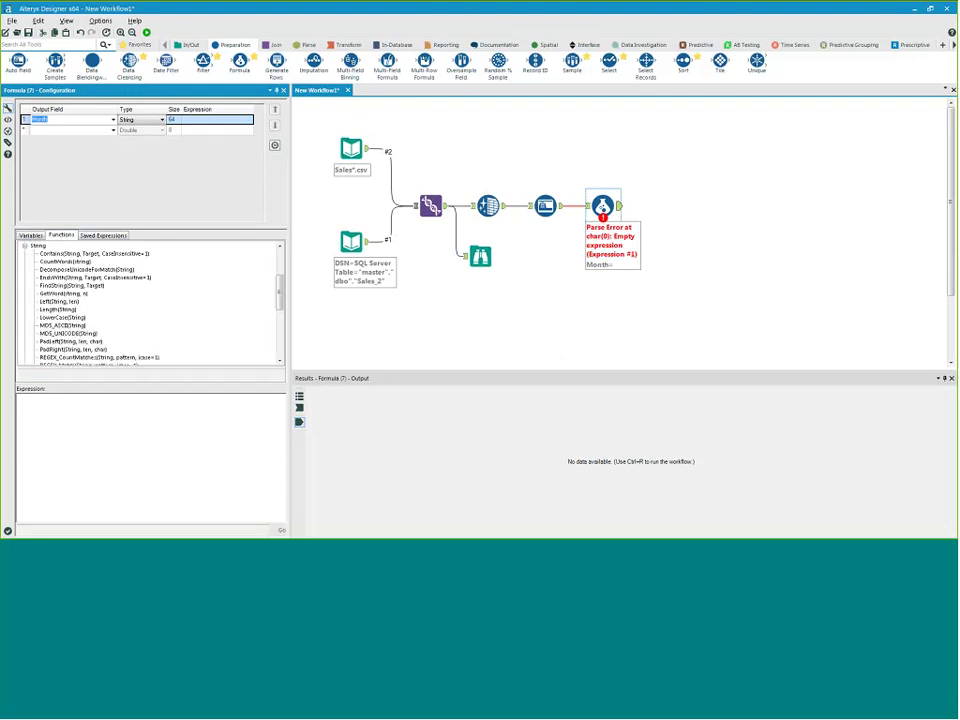
left_click(72, 253)
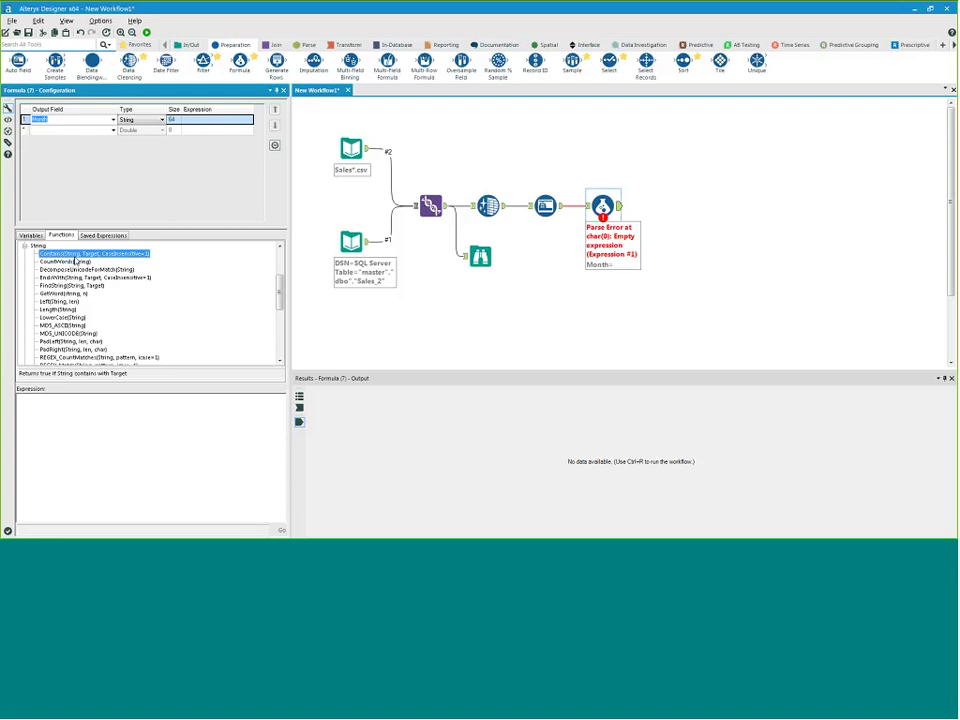
scroll(75, 283, "up", 4)
left_click(24, 262)
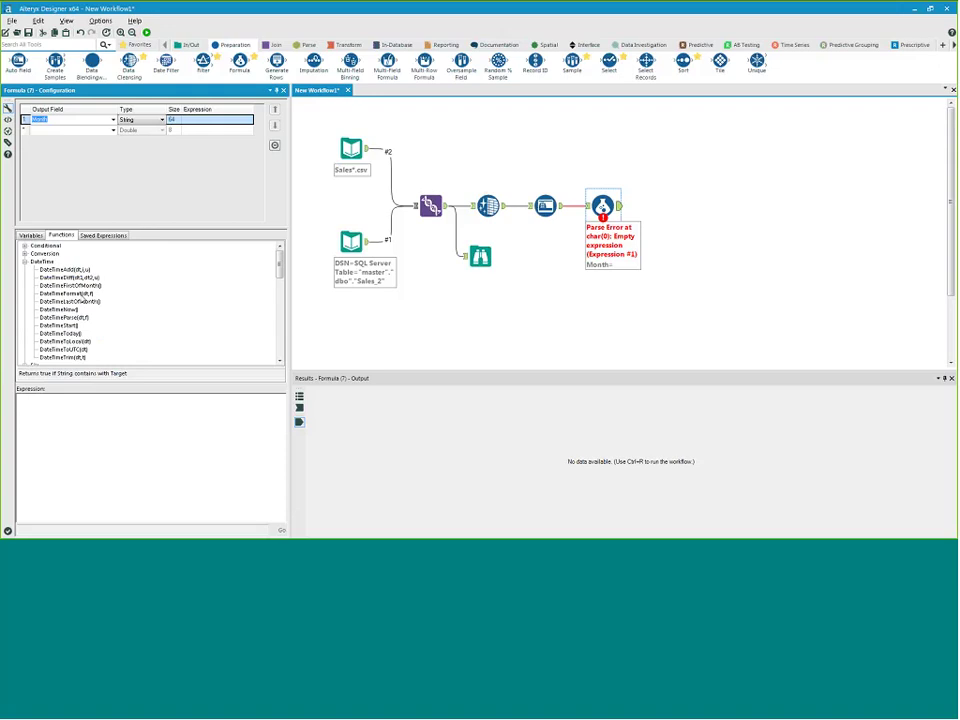
double_click(82, 296)
Fill in DateTimeFormat with [Transaction_Date] and the '%B' month-name format
scroll(161, 461, "up", 3)
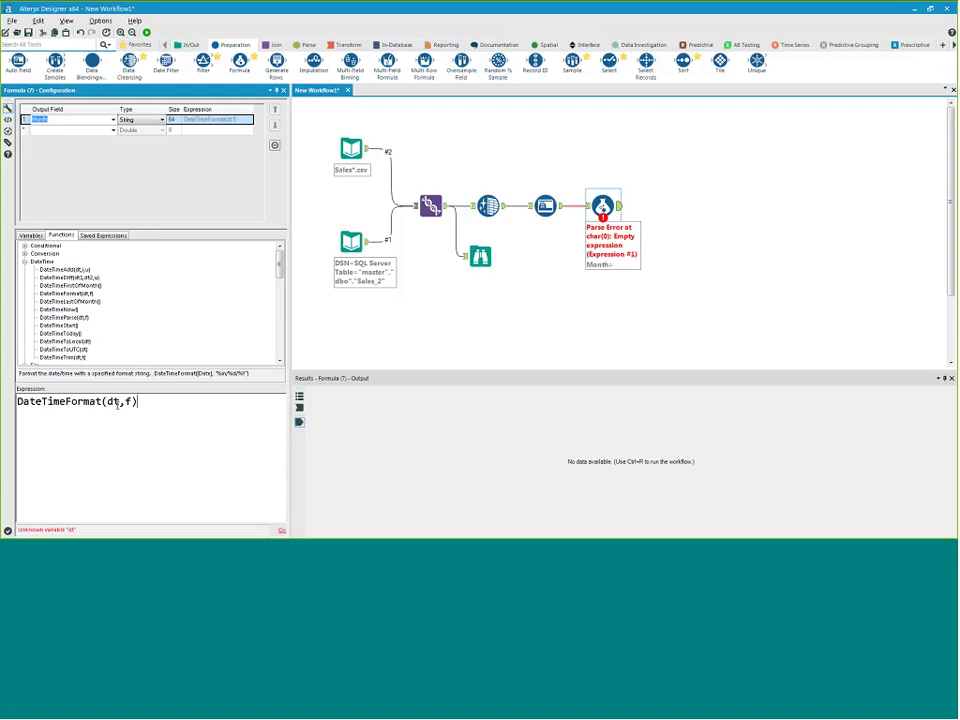
double_click(112, 401)
left_click(31, 235)
left_click(24, 245)
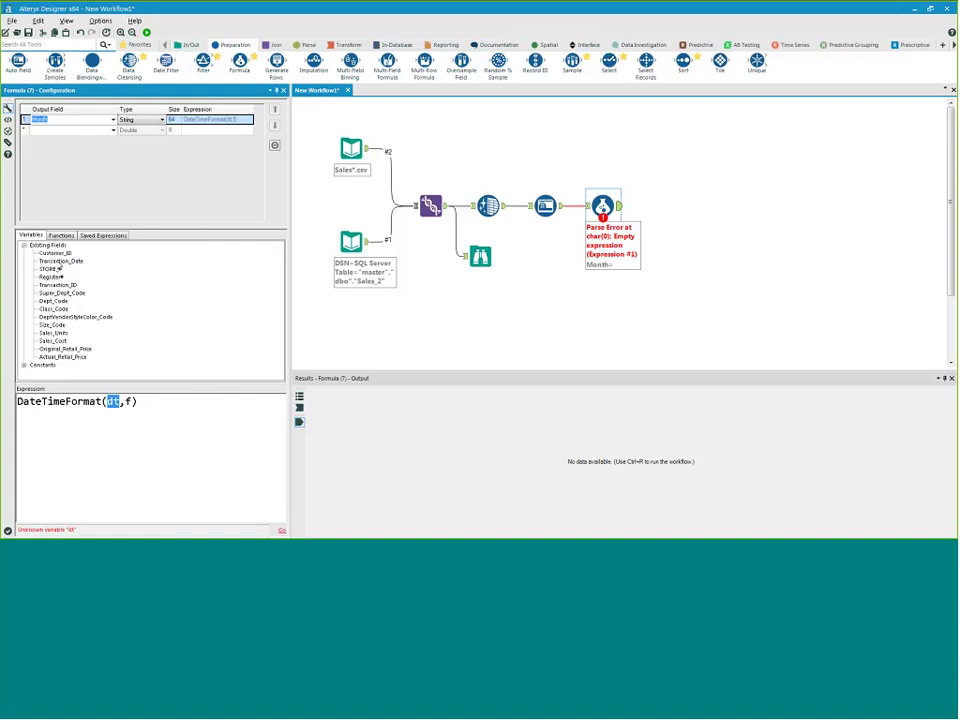
double_click(60, 261)
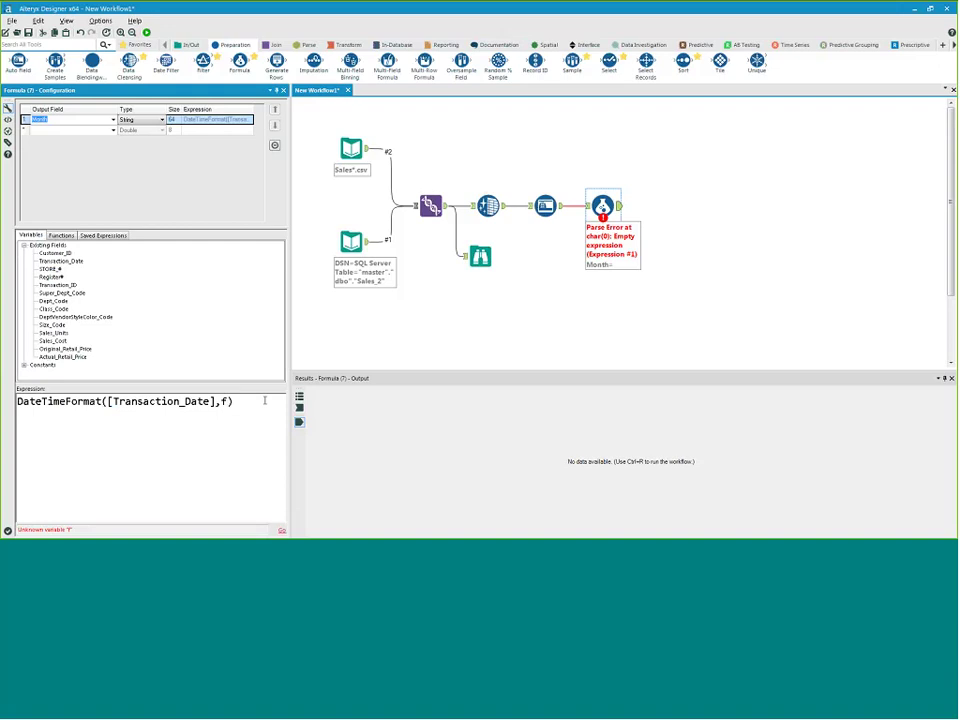
key("BackSpace")
type("'%B'")
Add a second output field MonthNumber with DateTimeFormat in its expression
left_click(101, 130)
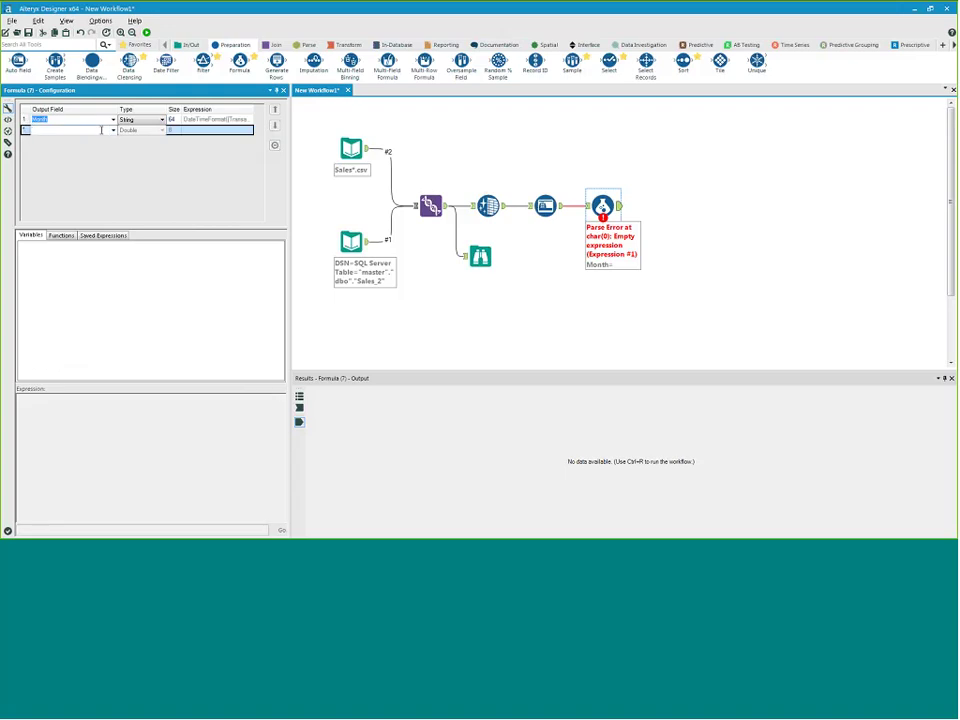
type("MonthN")
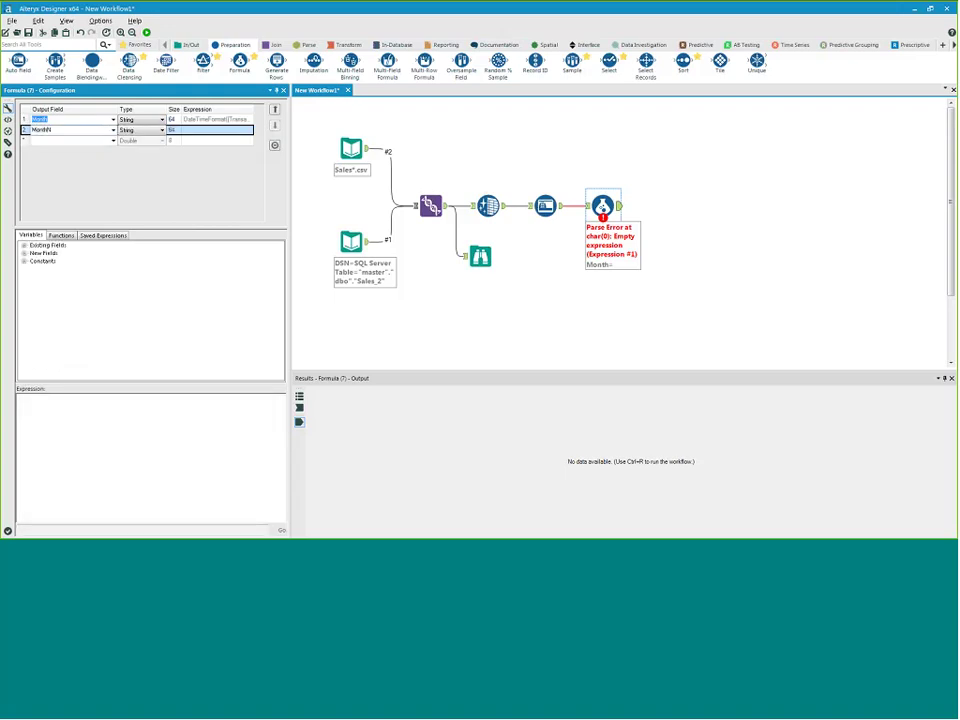
type("umber")
left_click(62, 235)
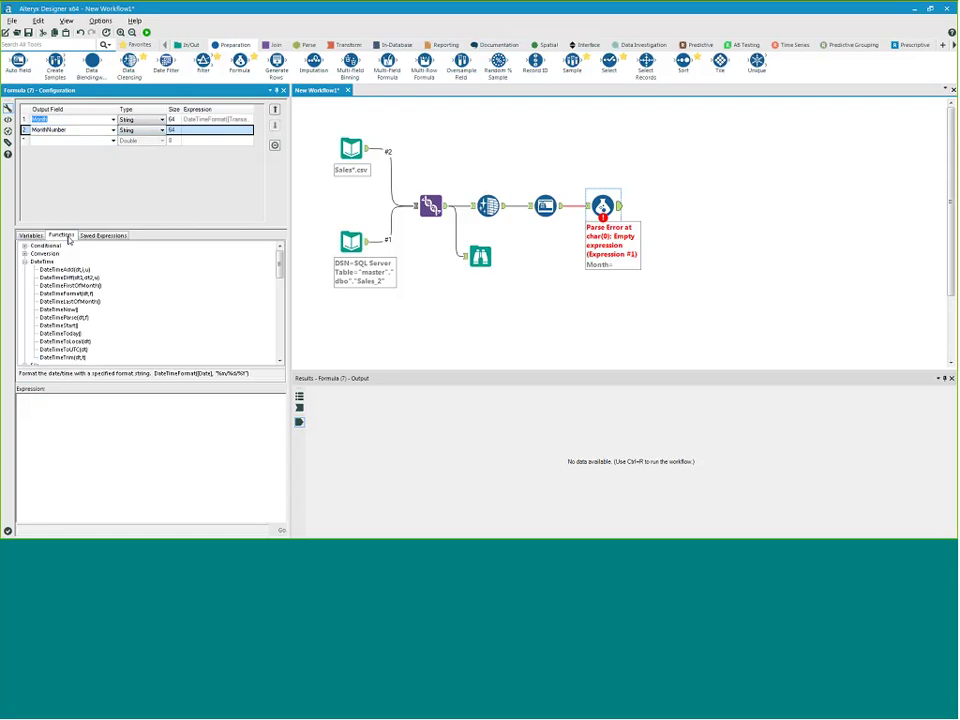
left_click(66, 294)
double_click(66, 294)
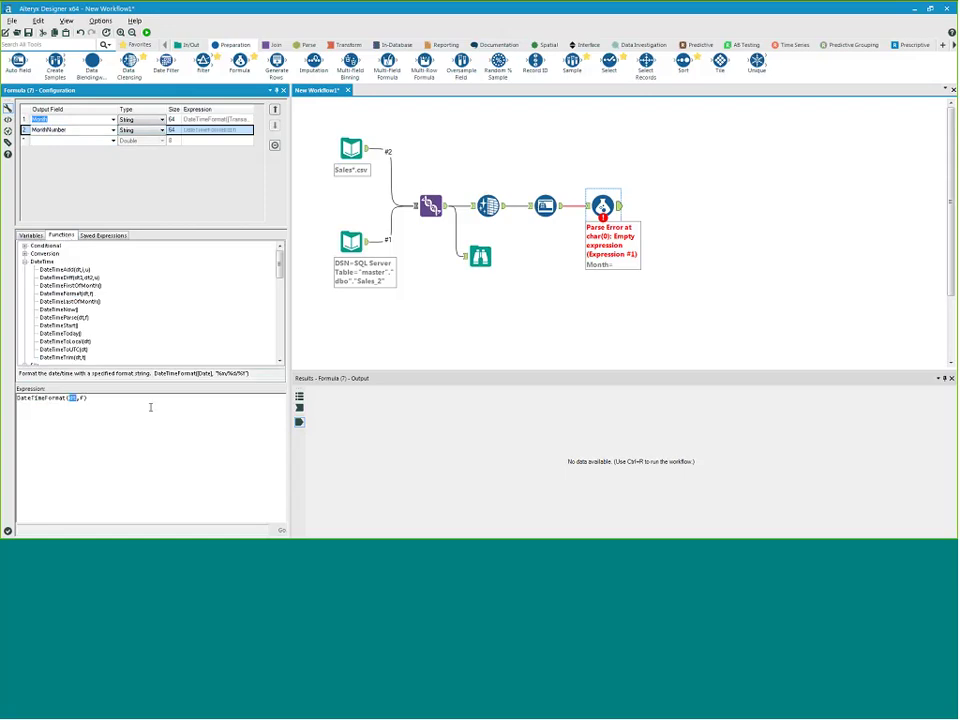
Complete it as DateTimeFormat([Transaction_Date],'%m') and commit the Formula tool
left_click(121, 401)
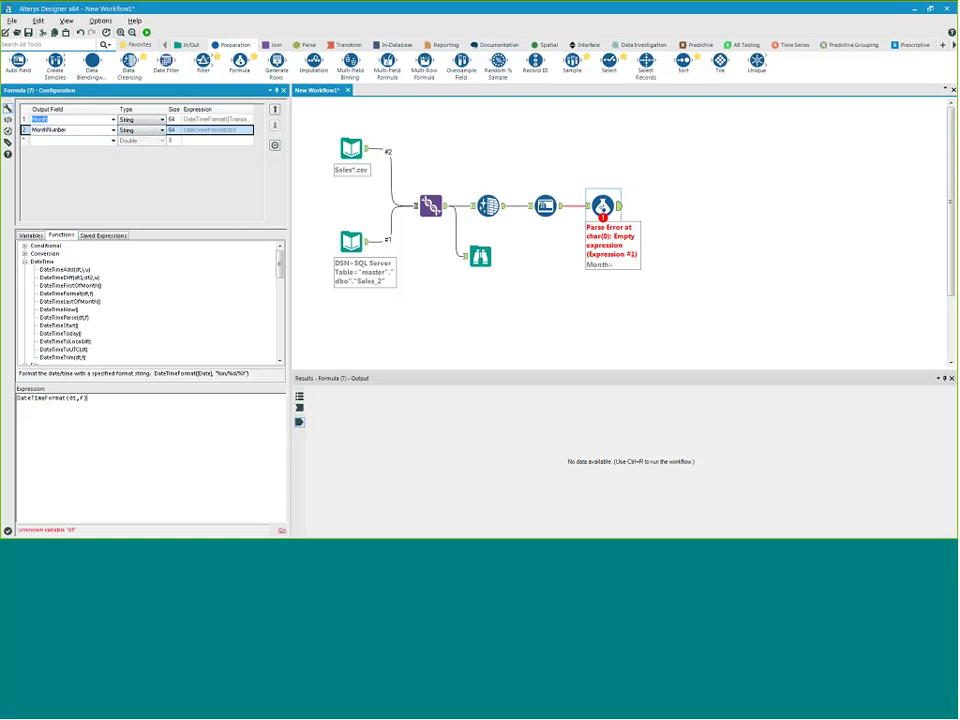
left_click(29, 236)
left_click(24, 245)
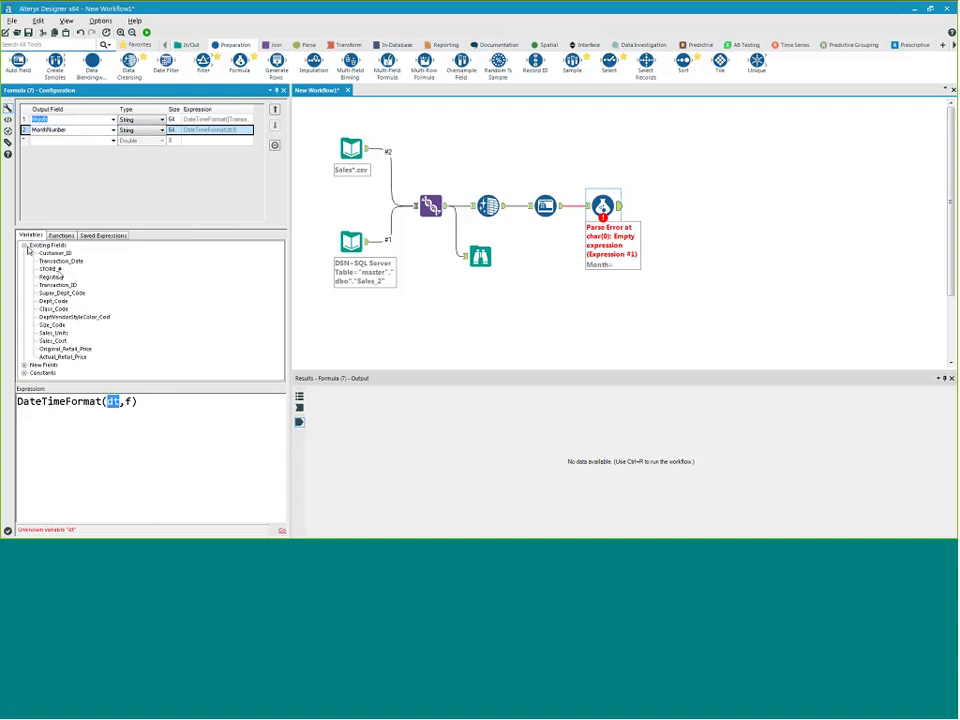
double_click(66, 262)
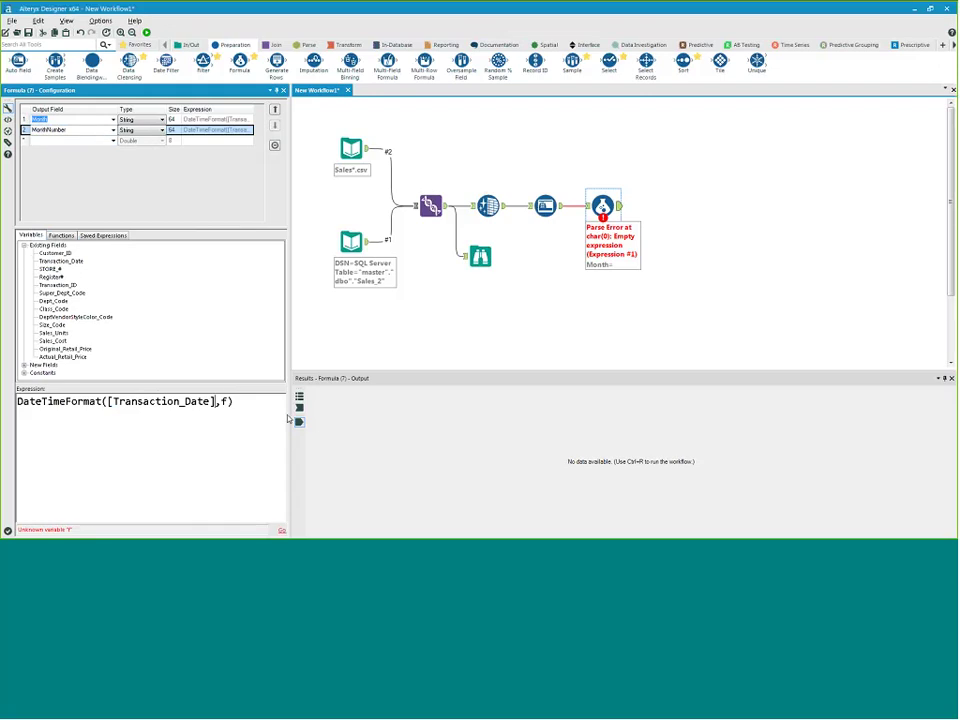
key("BackSpace")
type("'%m'")
left_click(544, 285)
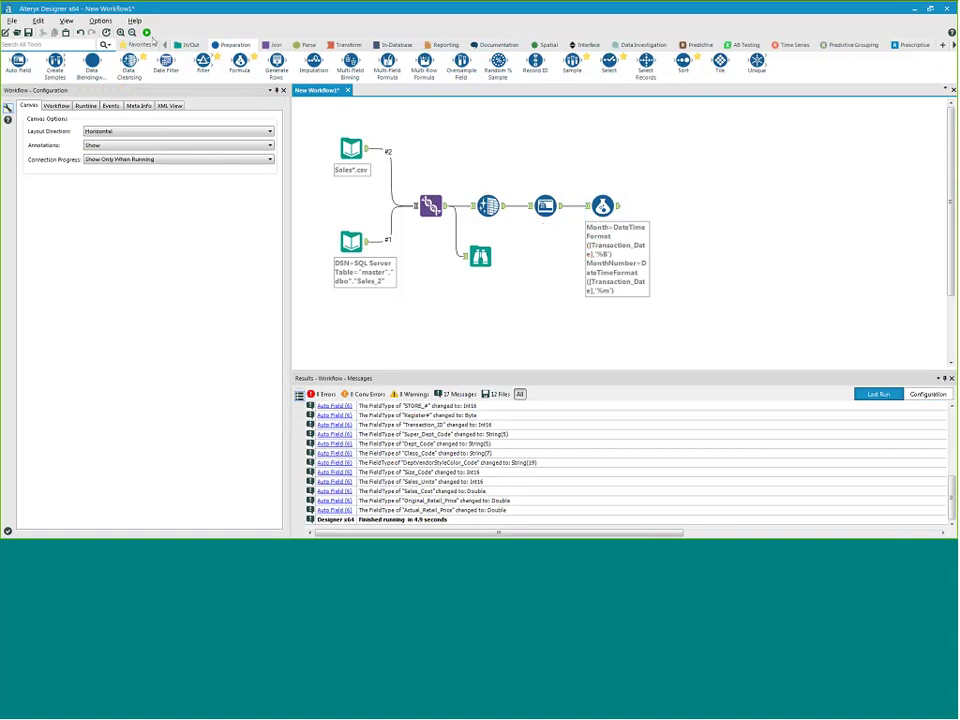
Run the workflow and check the Formula output's 16 fields, e.g. Month January and MonthNumber 01
left_click(147, 33)
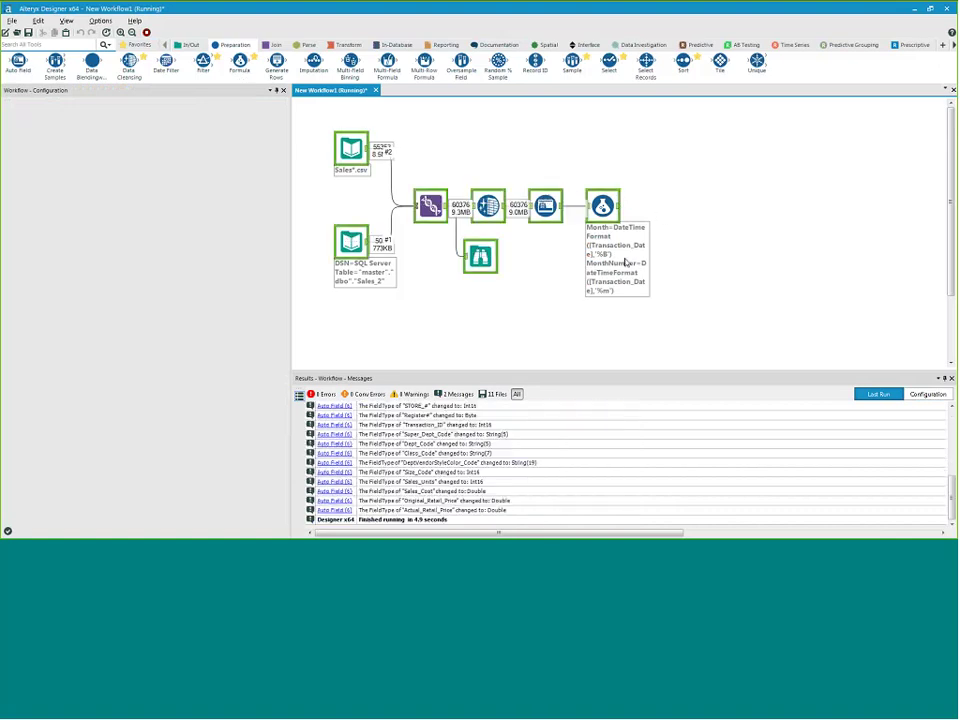
left_click(538, 291)
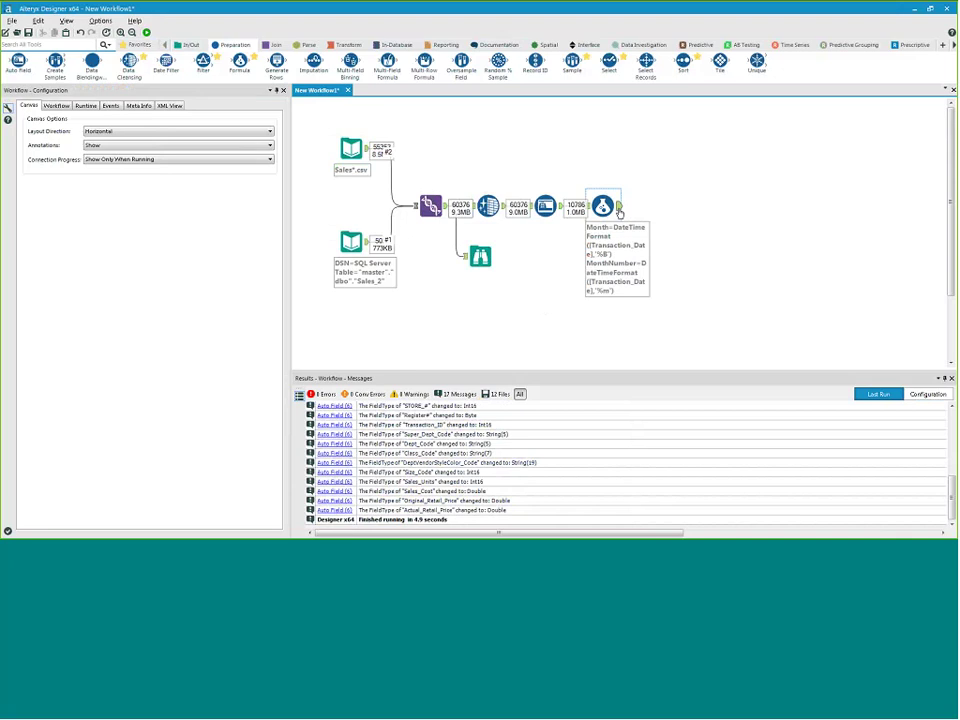
left_click(619, 207)
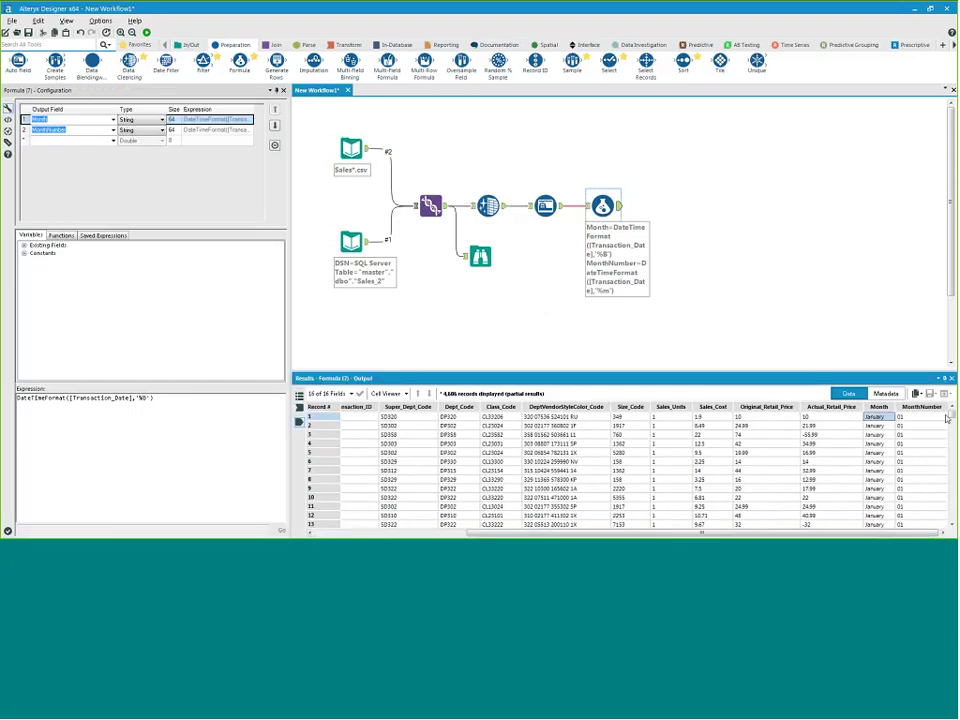
left_click_drag(951, 421, 916, 523)
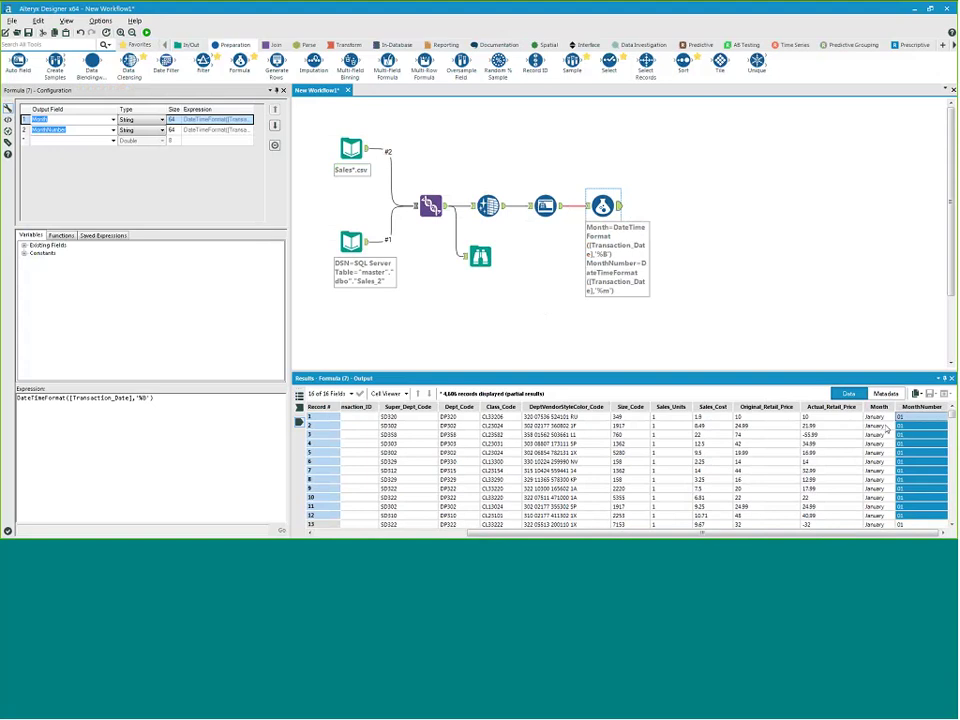
left_click(620, 206)
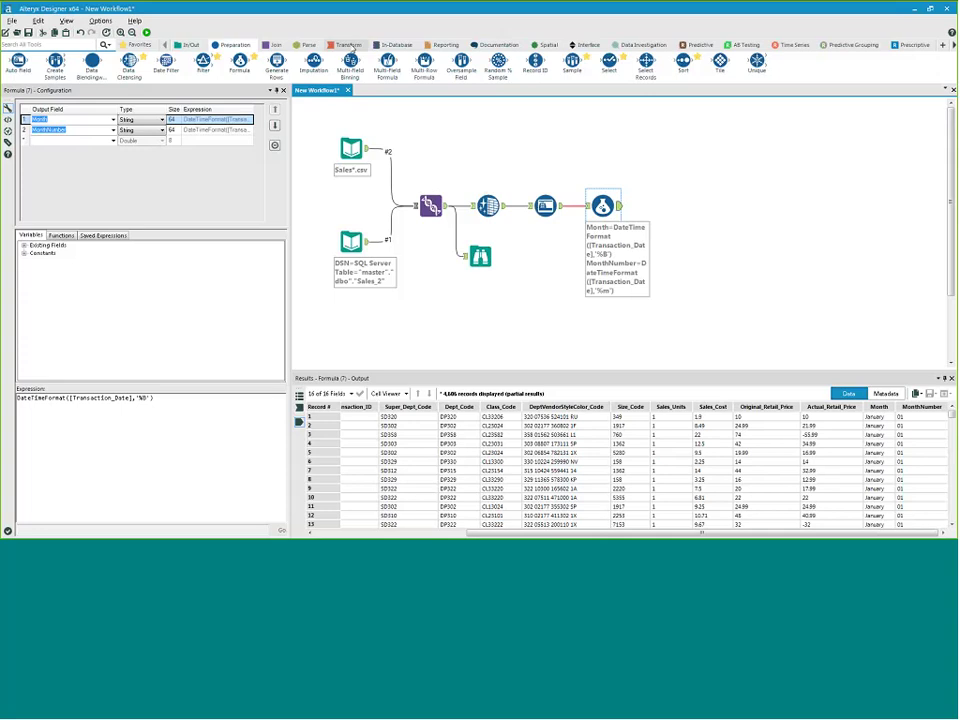
left_click(348, 45)
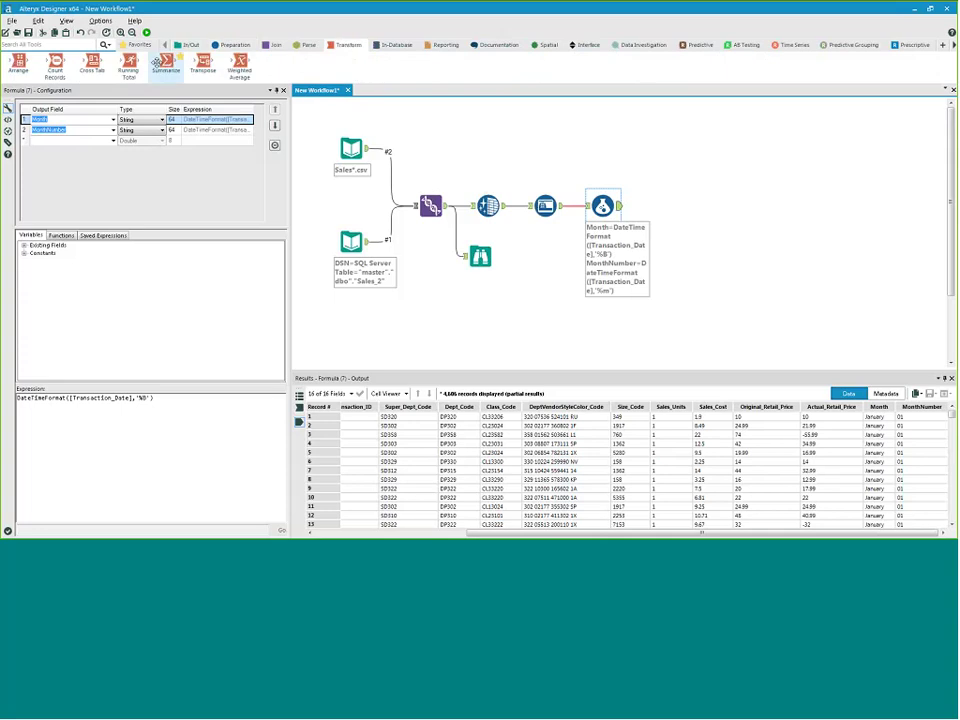
Place a Summarize tool after Formula grouping by Month and MonthNumber
left_click_drag(157, 61, 688, 215)
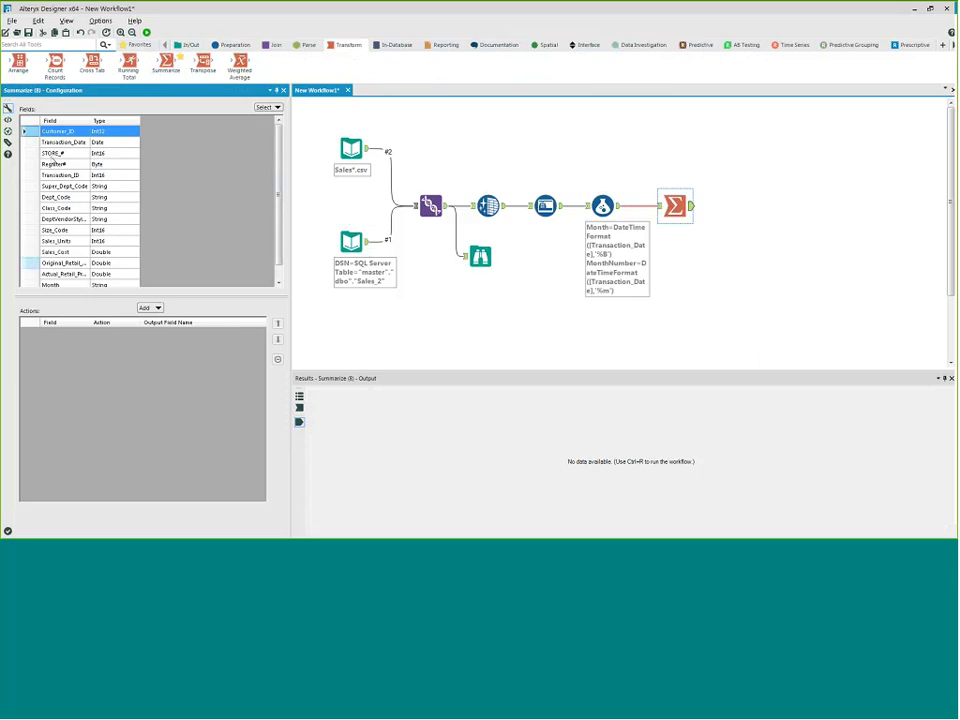
left_click_drag(26, 285, 29, 287)
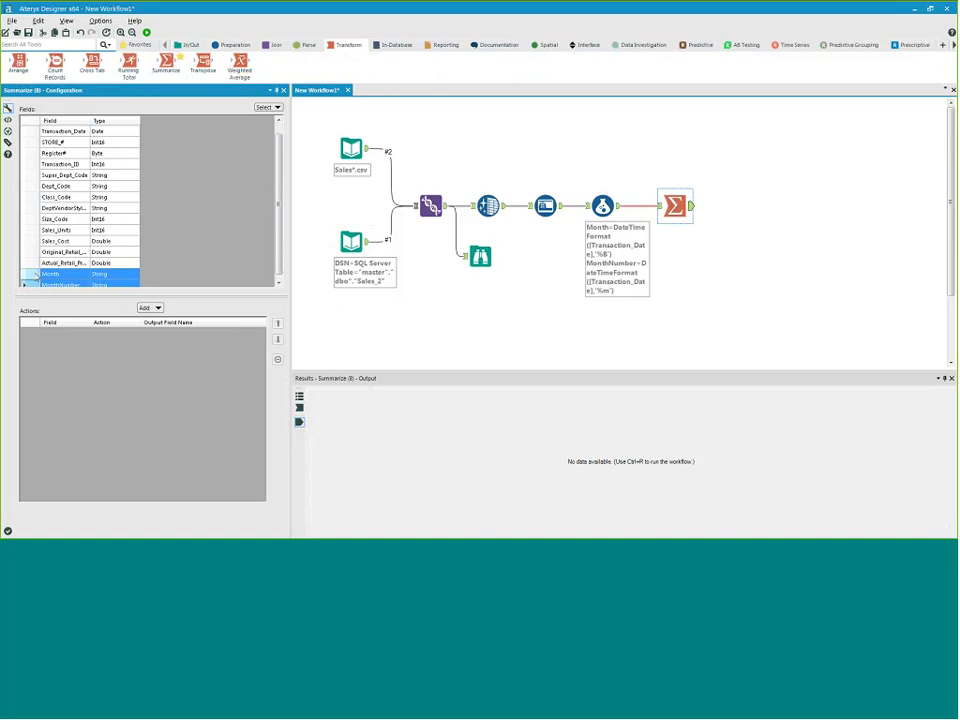
left_click(26, 274)
scroll(277, 187, "down", 1)
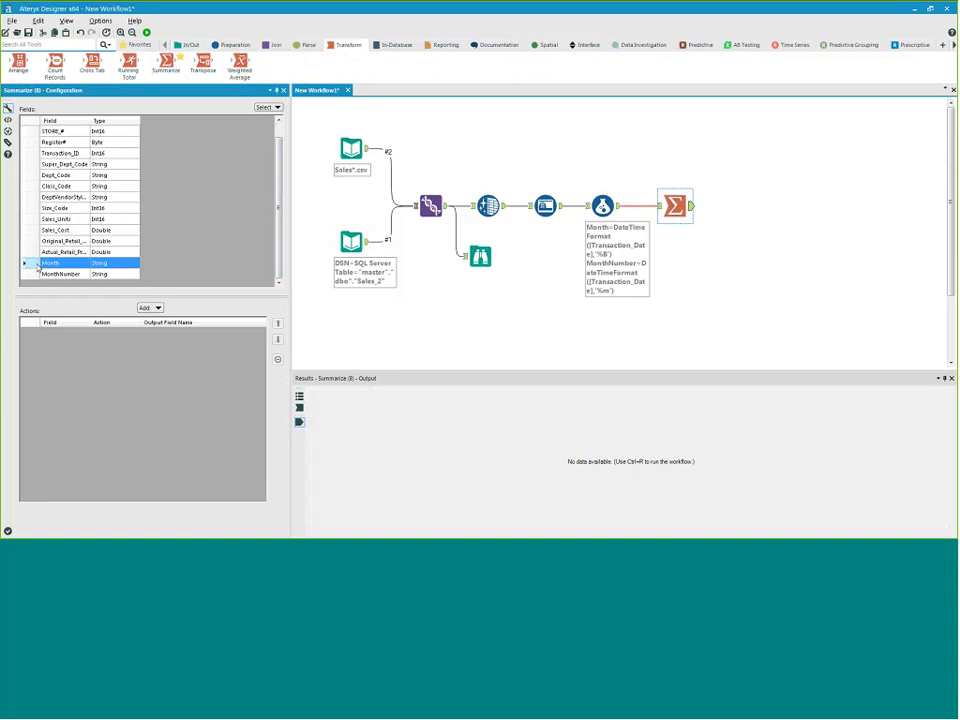
left_click(145, 308)
left_click(146, 318)
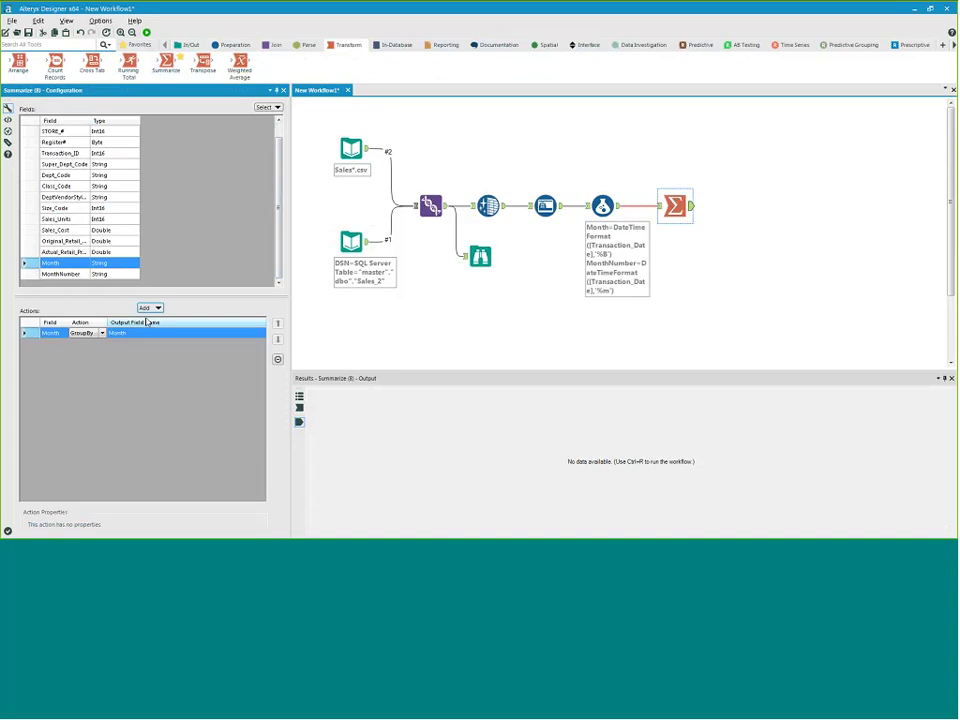
left_click(58, 274)
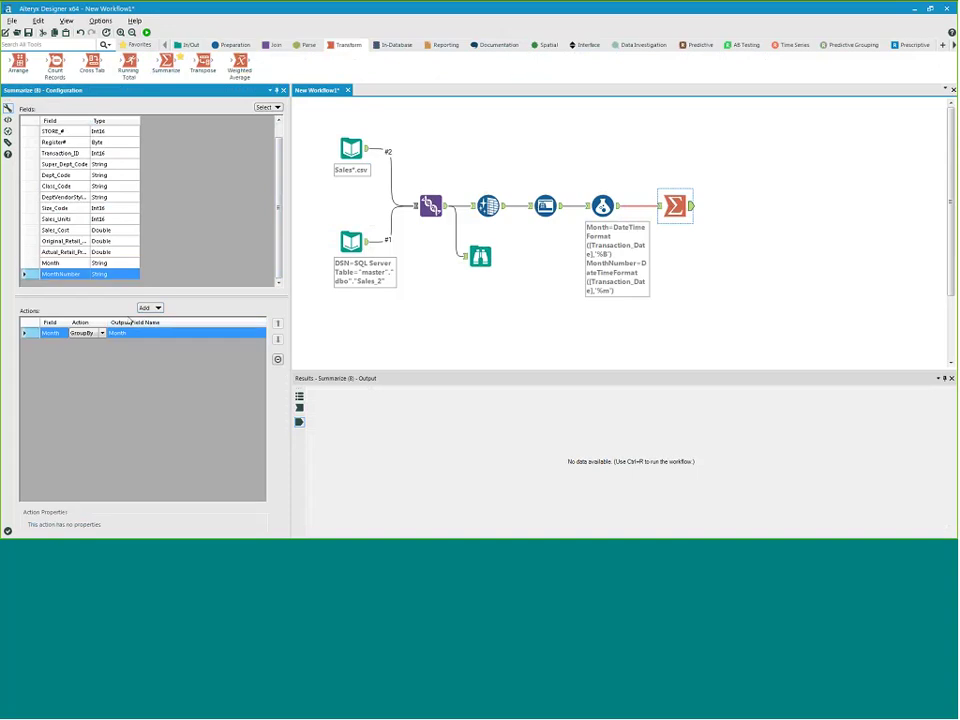
left_click(146, 308)
left_click(172, 318)
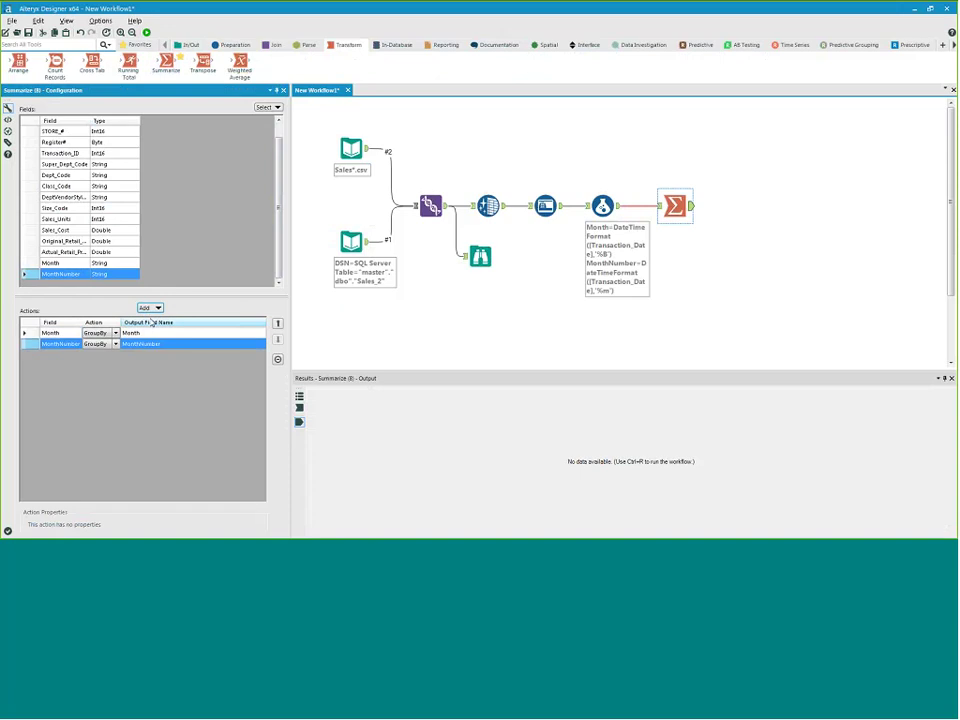
Add Sum aggregations for Actual_Retail_Price and Sales_Units
left_click(33, 253)
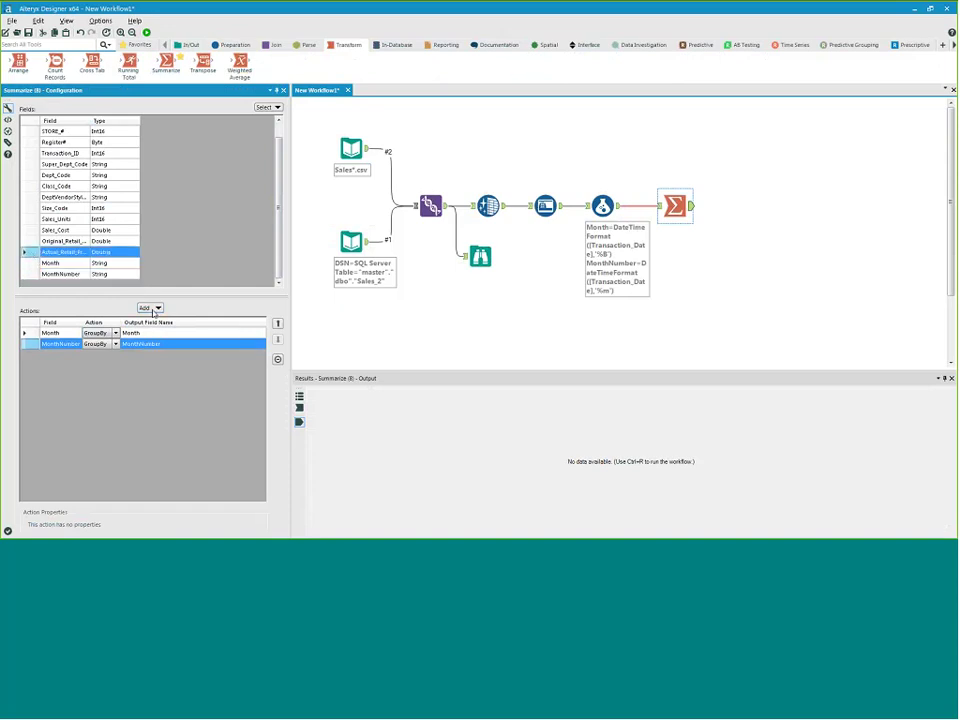
left_click(152, 309)
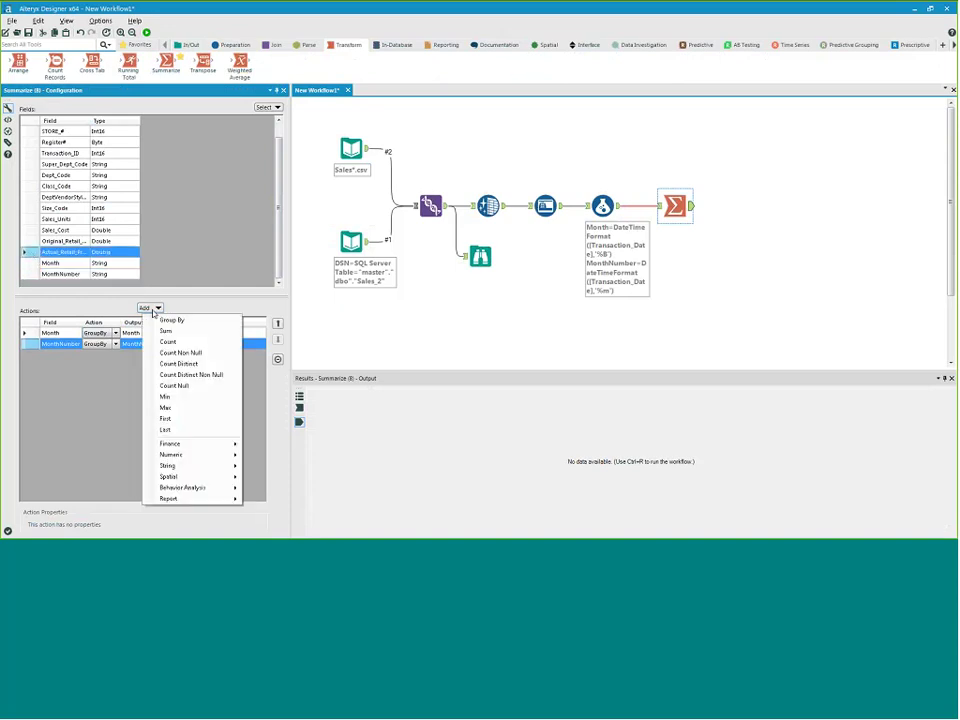
left_click(95, 93)
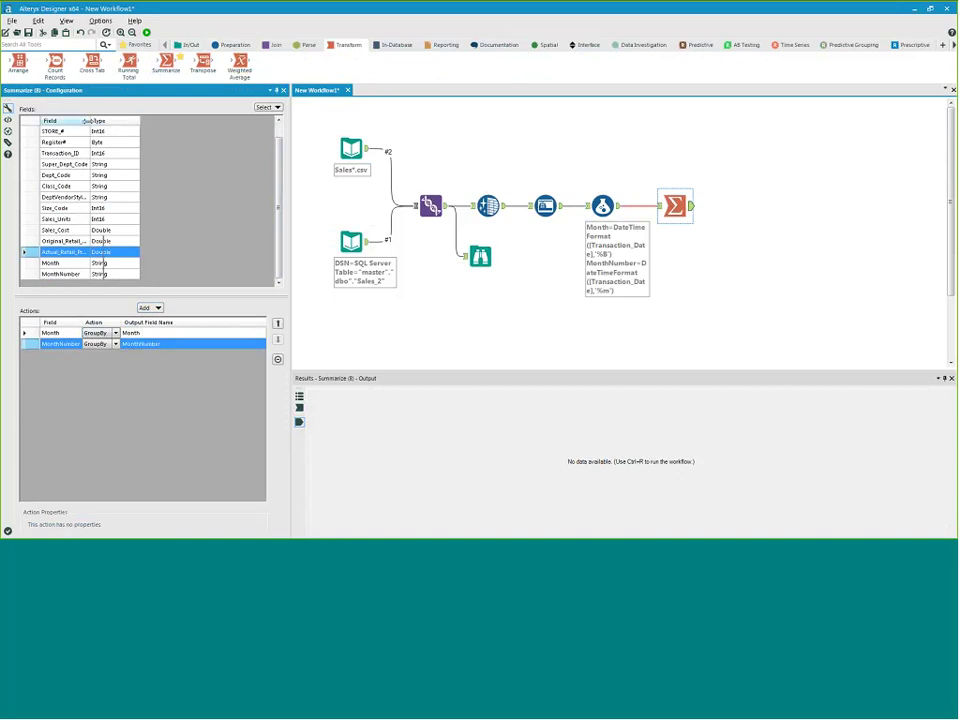
left_click_drag(91, 121, 157, 121)
left_click(155, 308)
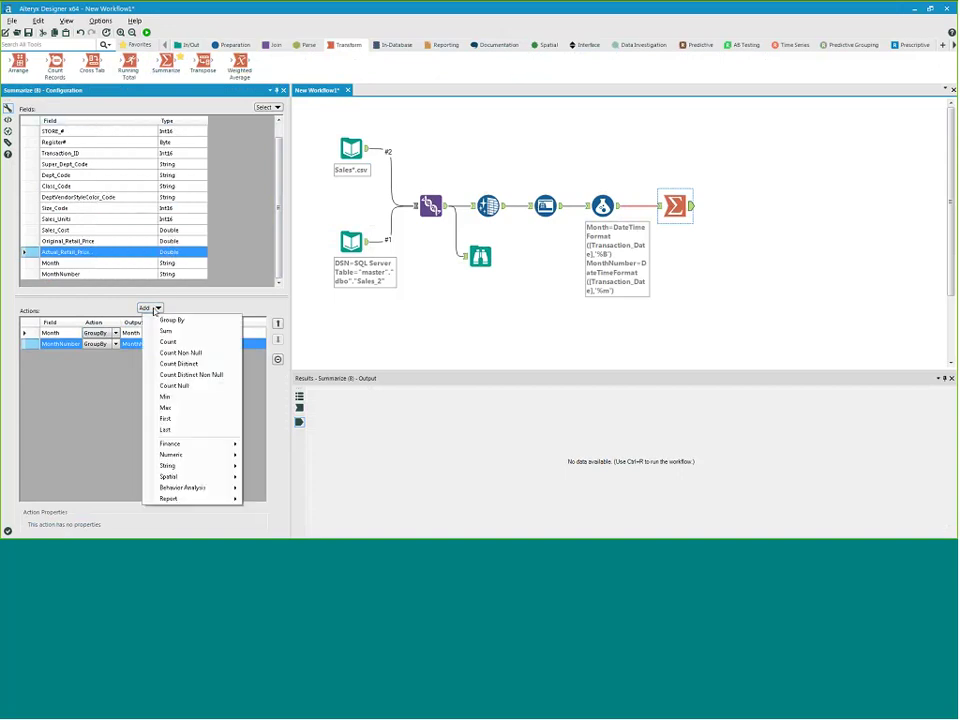
left_click(180, 332)
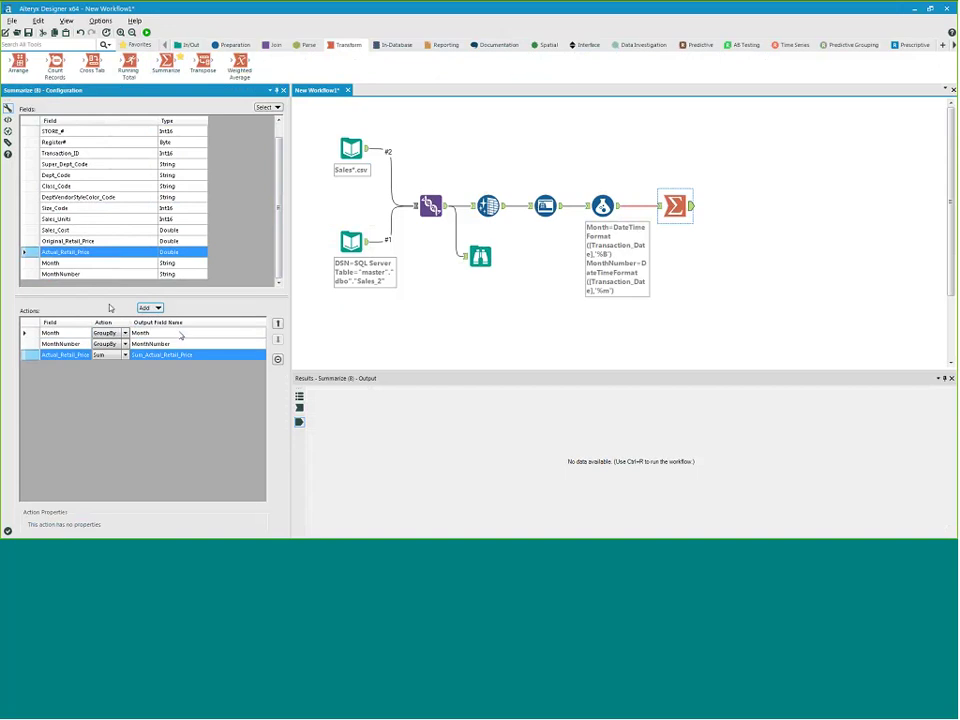
left_click(55, 219)
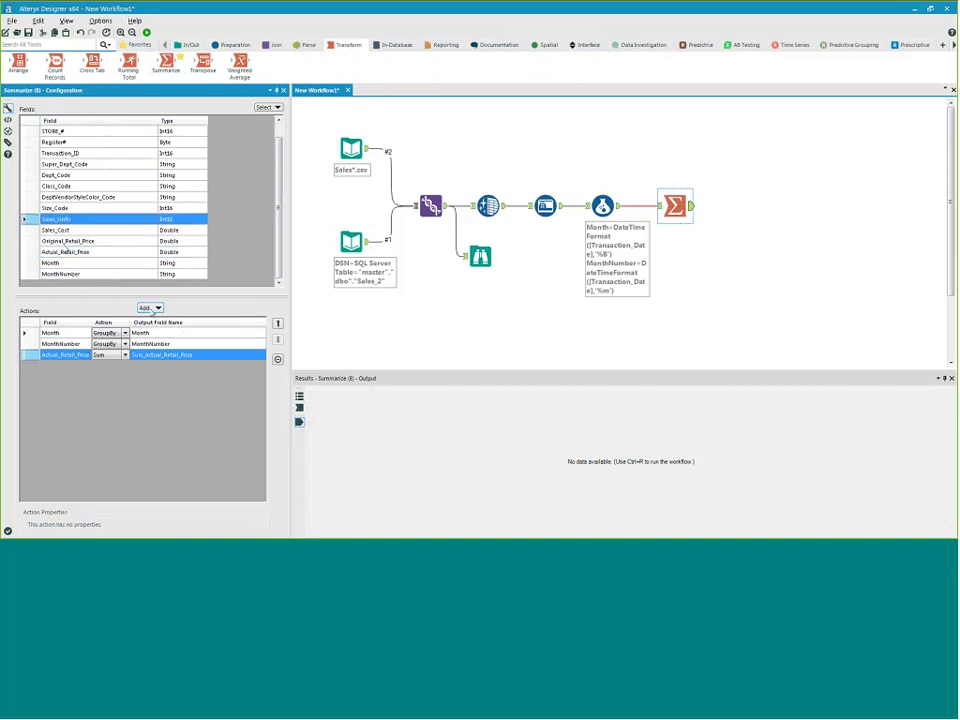
left_click(150, 308)
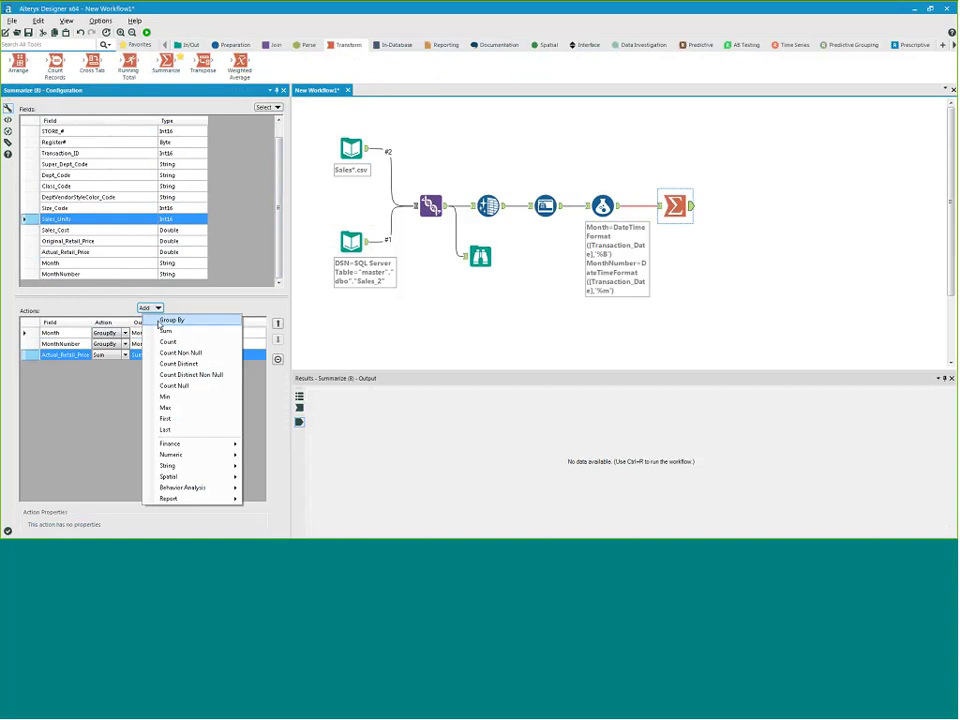
left_click(165, 331)
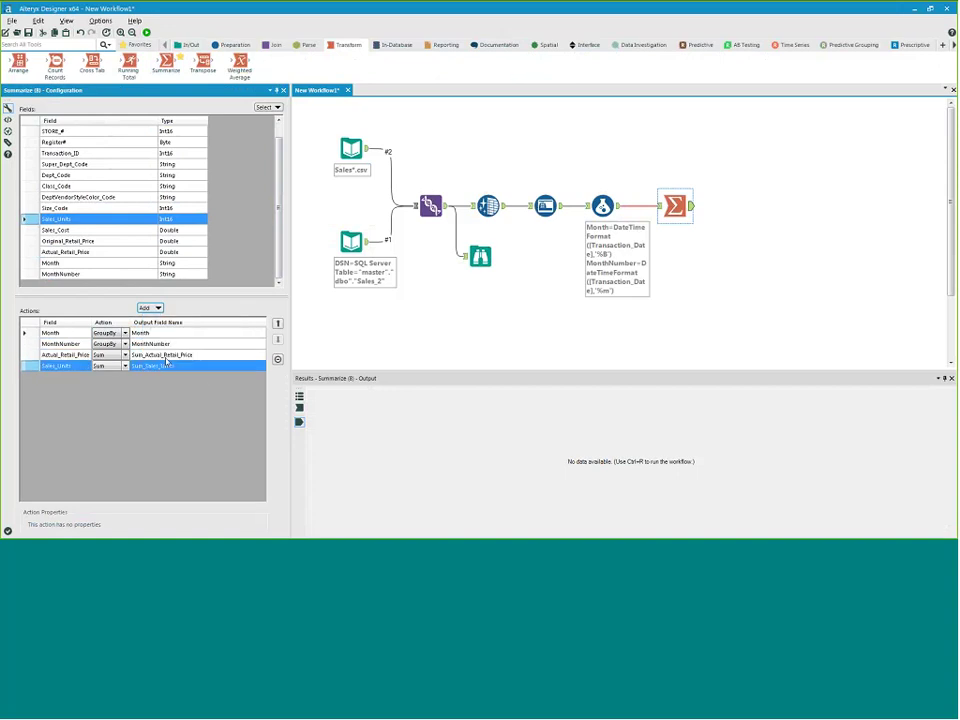
Rename the summed outputs to Total Sales and Total Units
left_click(167, 355)
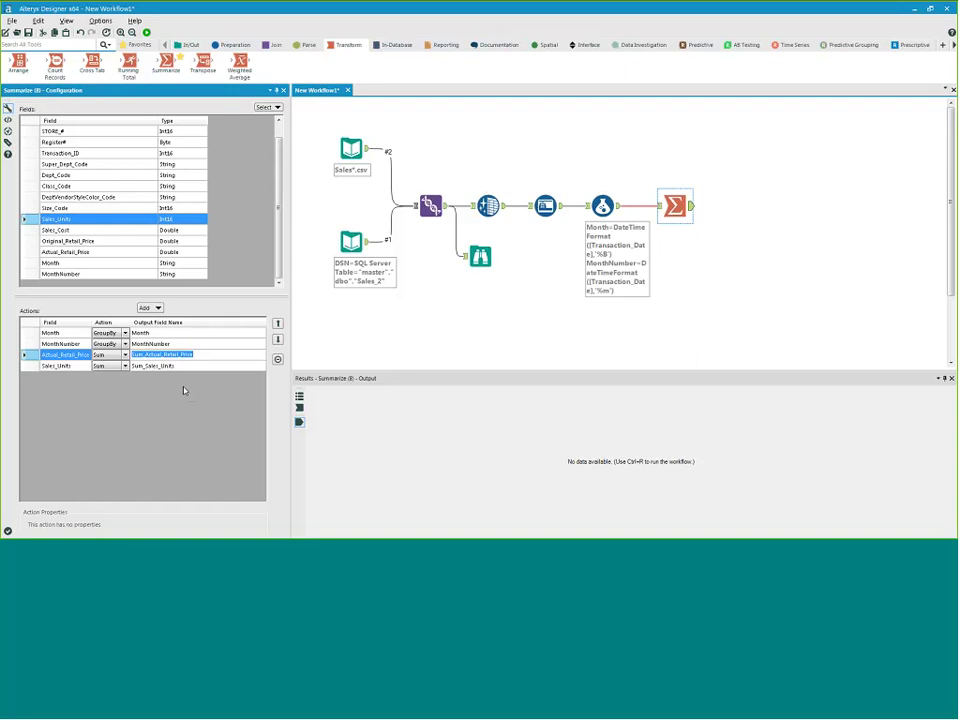
type("Total Sales")
left_click(173, 366)
type("Total")
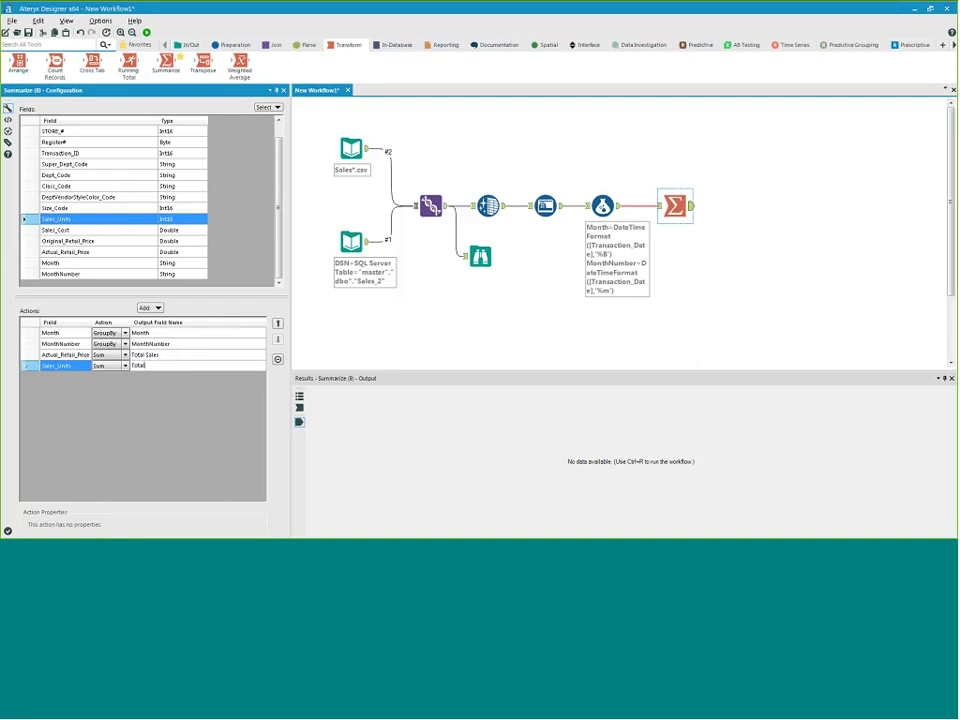
type(" Units")
left_click(138, 44)
Attach a Browse tool after Summarize, run, and review the 12 monthly Total Sales and Total Units rows
left_click_drag(18, 62, 733, 249)
left_click(679, 220)
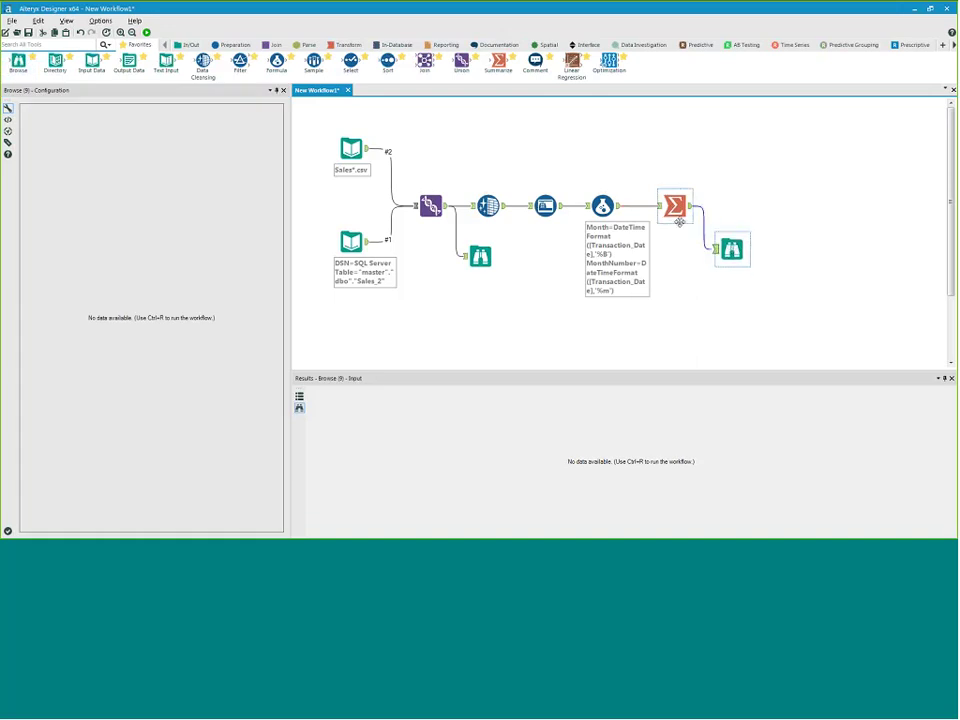
left_click(146, 32)
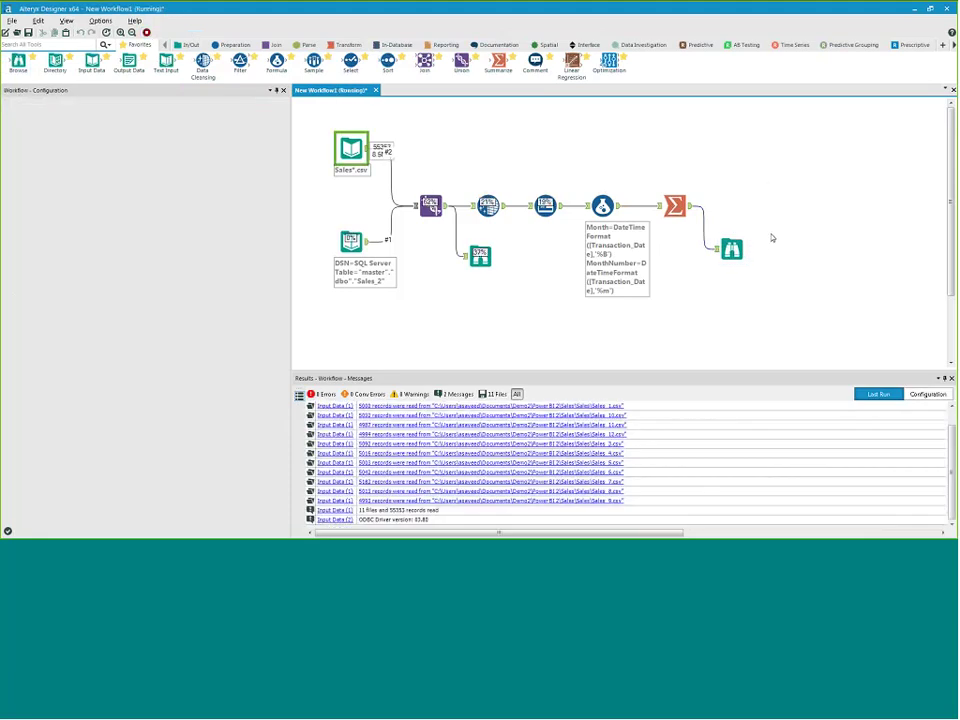
left_click(732, 249)
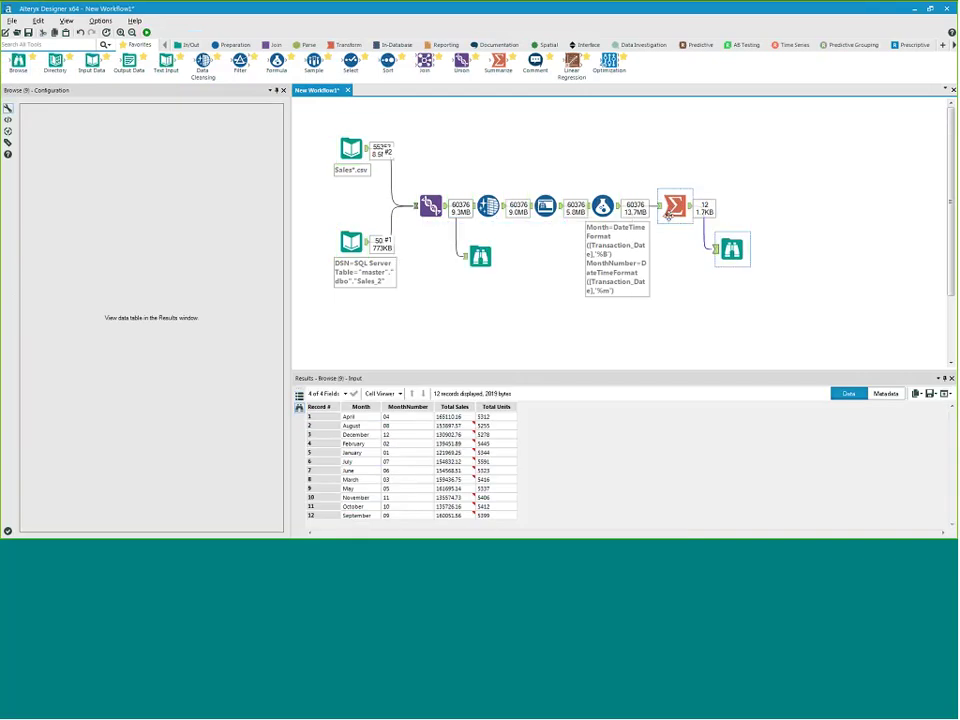
left_click(697, 215)
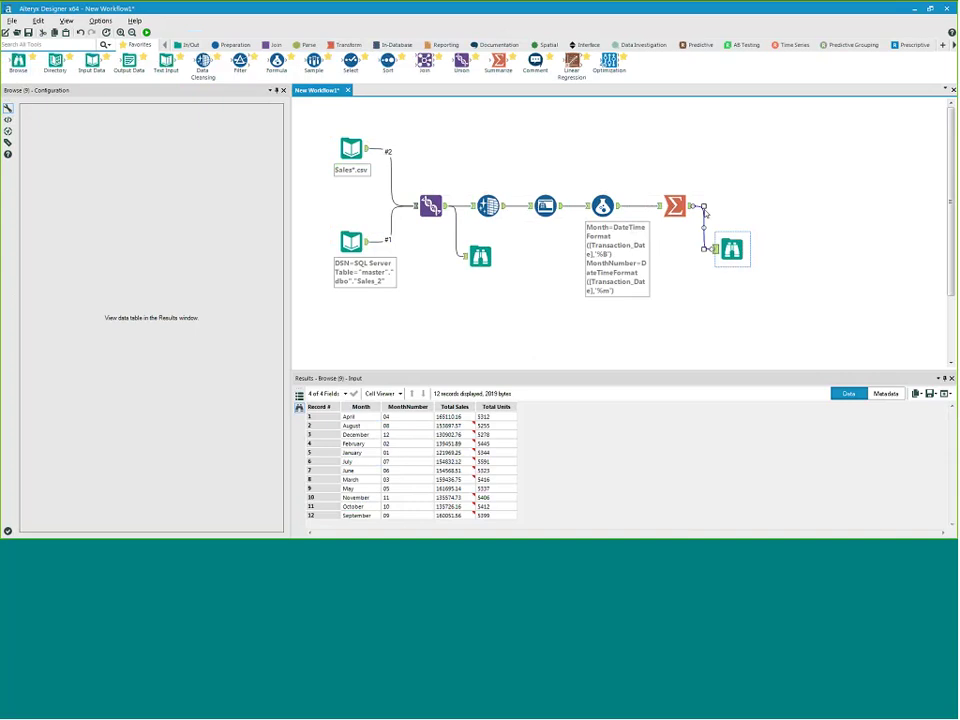
left_click(730, 251)
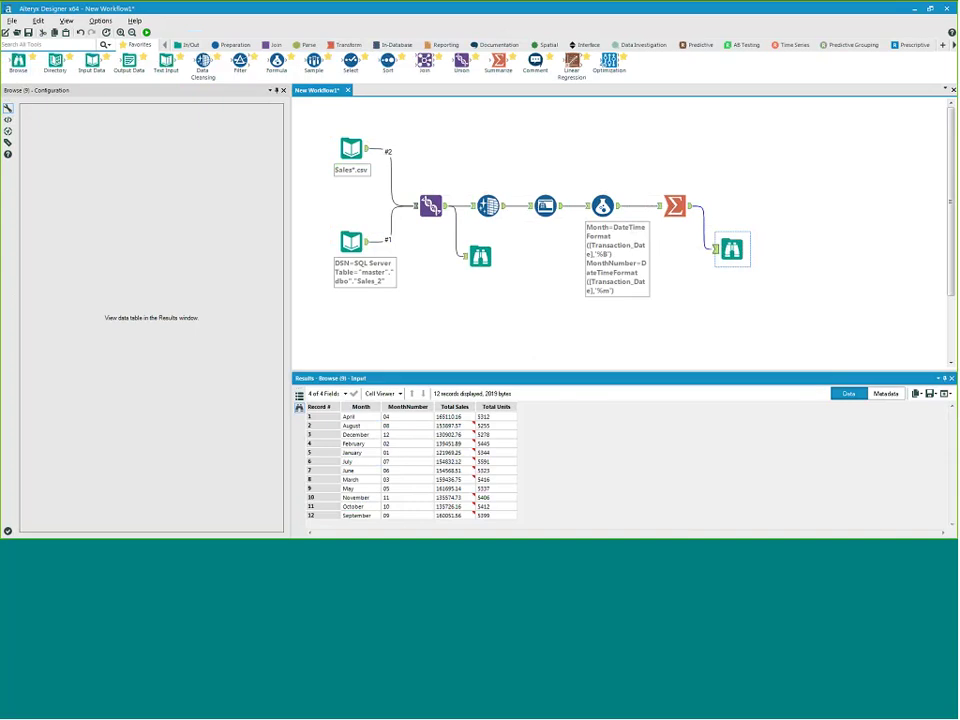
left_click(360, 407)
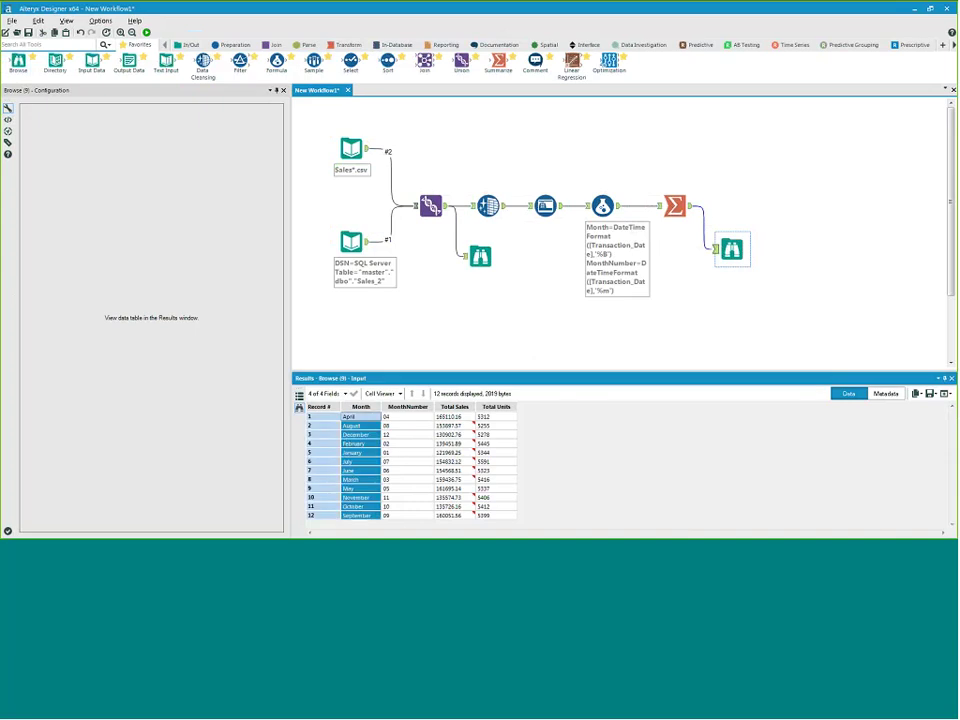
left_click(454, 407)
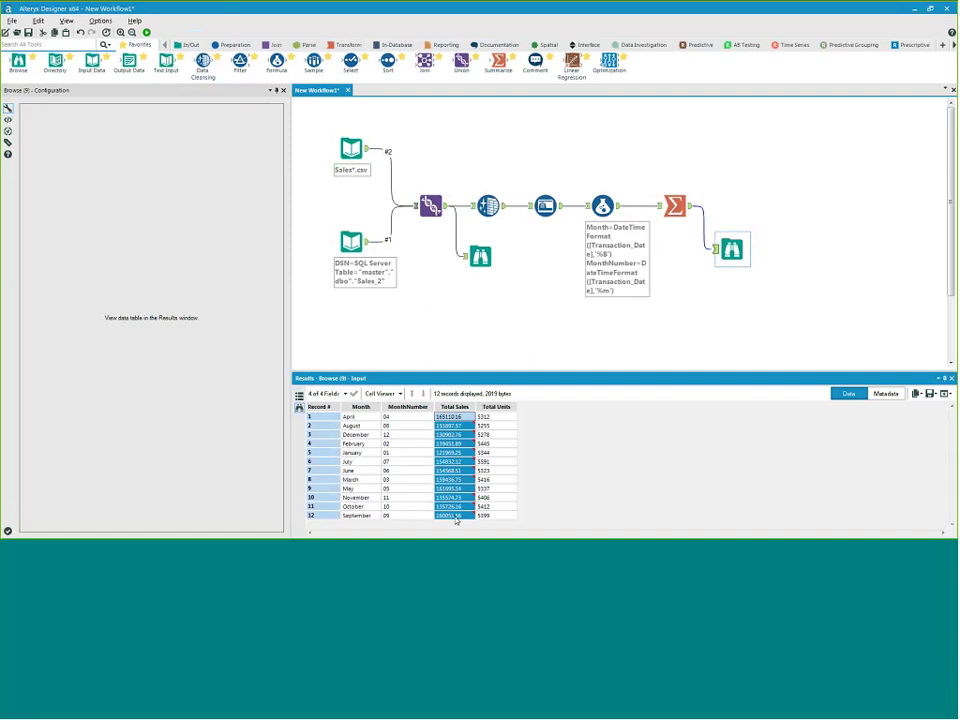
left_click(497, 407)
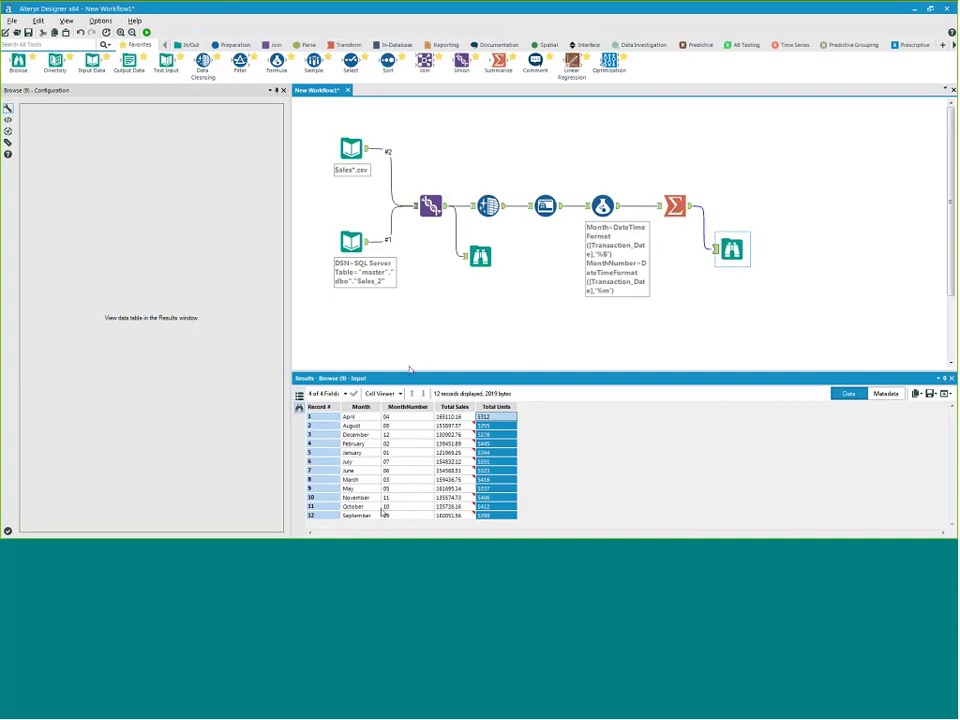
Add a Sort after Summarize ordering MonthNumber ascending, and run the workflow
left_click_drag(387, 63, 751, 217)
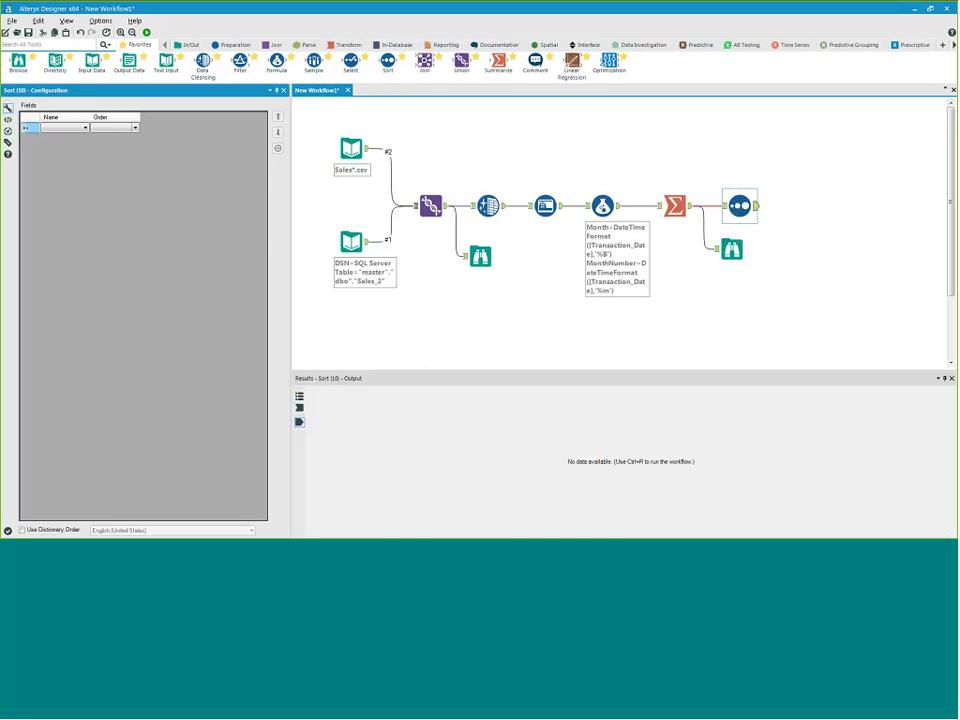
left_click(86, 127)
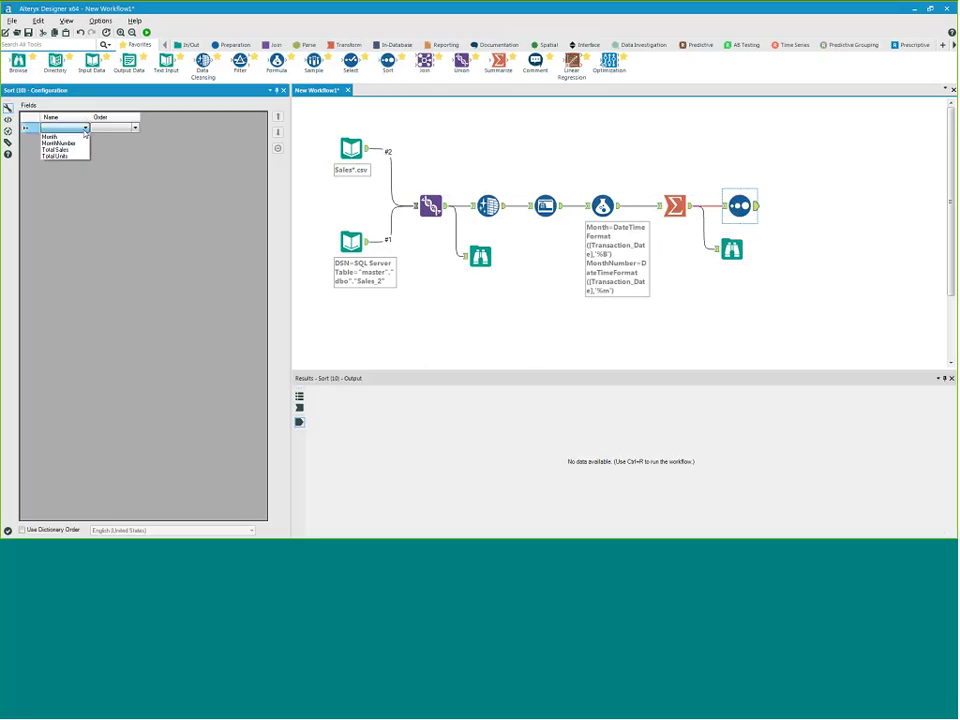
left_click(58, 143)
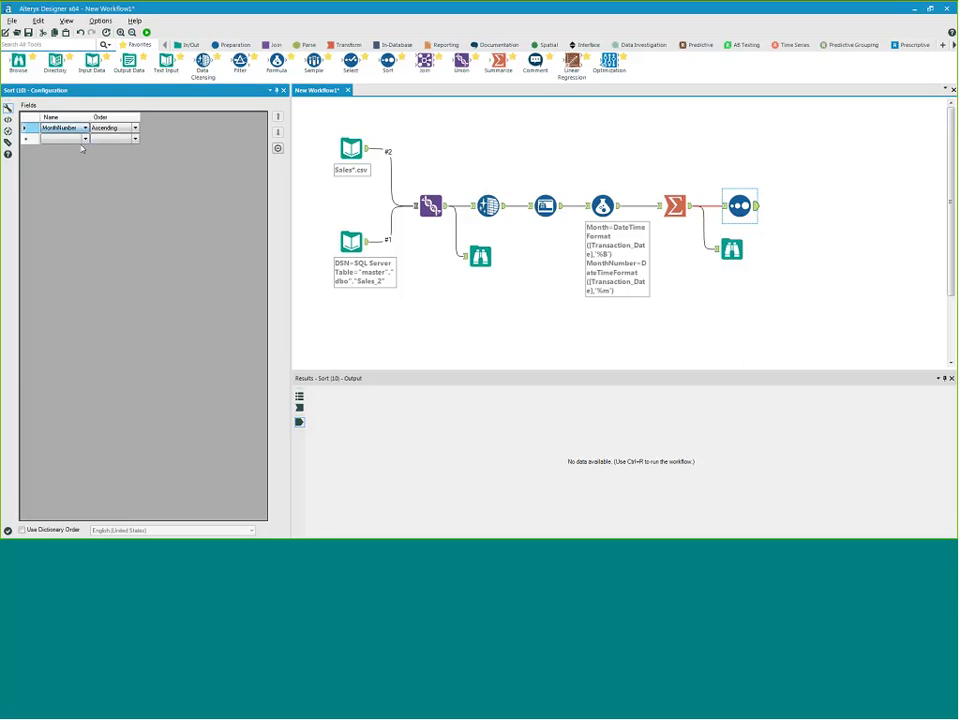
left_click(147, 33)
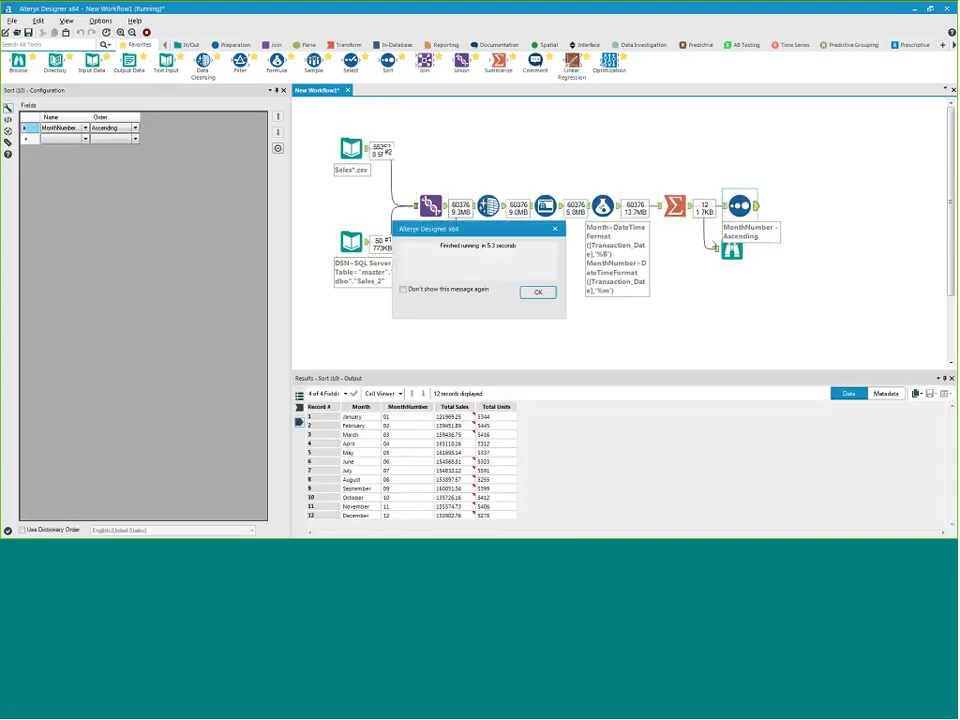
Check the January-to-December sorted output and move the summary's Browse lower
left_click_drag(352, 416, 416, 523)
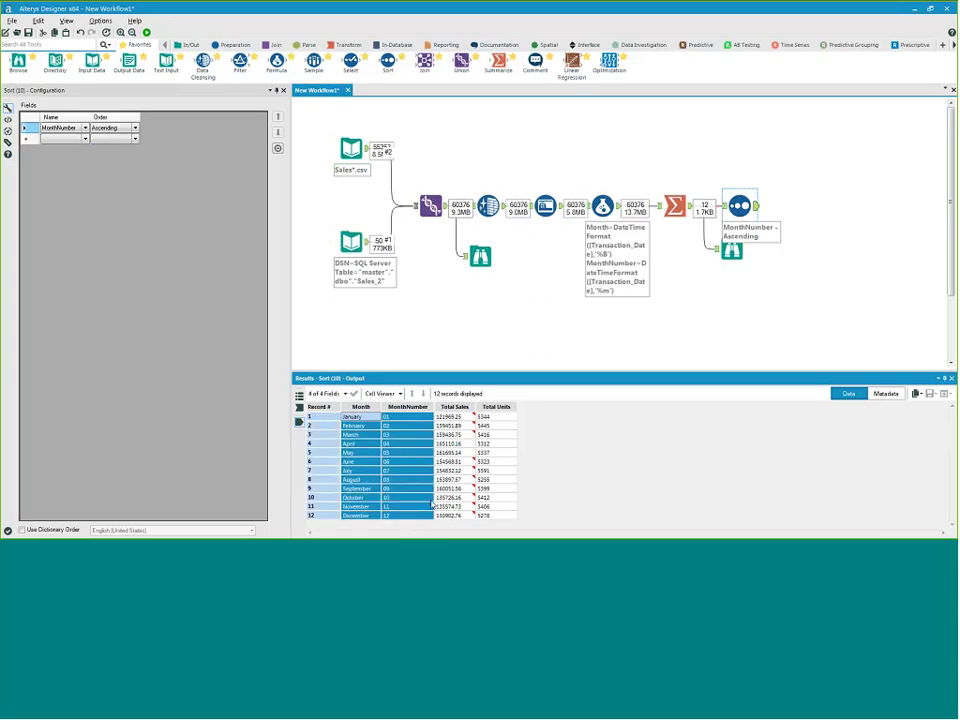
left_click_drag(732, 251, 725, 271)
left_click(732, 205)
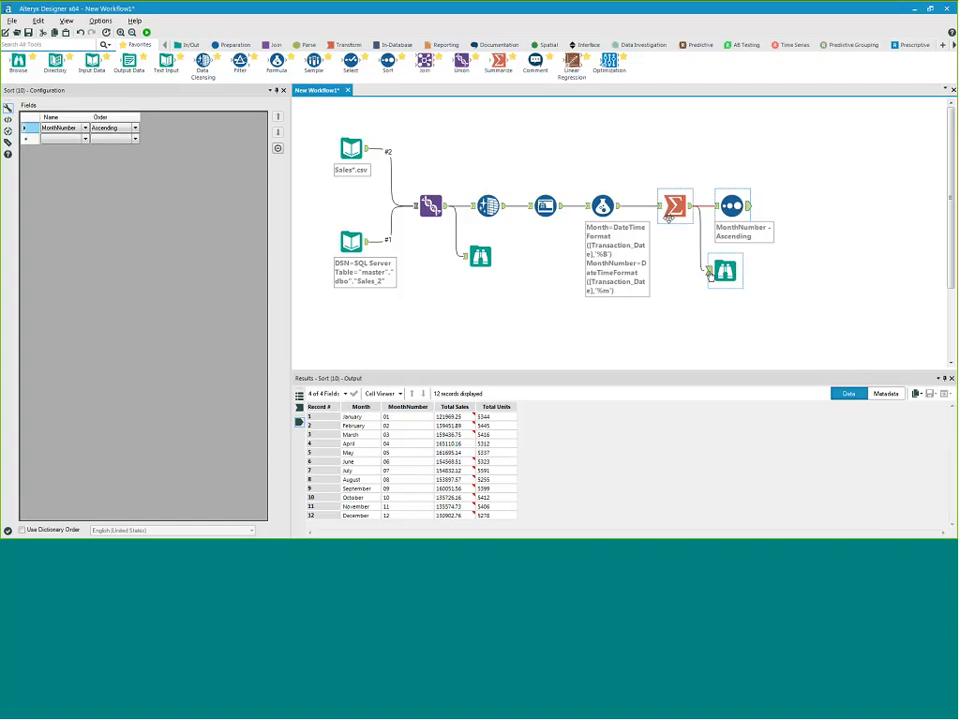
Place an ARIMA tool from the Time Series tools after the Sort step
left_click(794, 45)
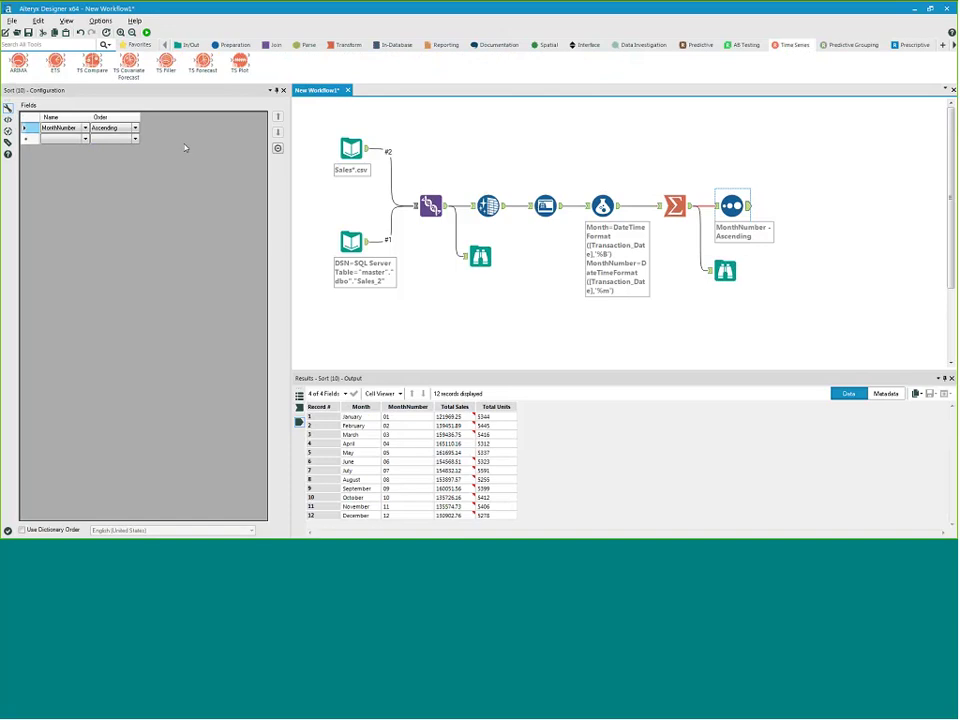
left_click_drag(18, 62, 801, 208)
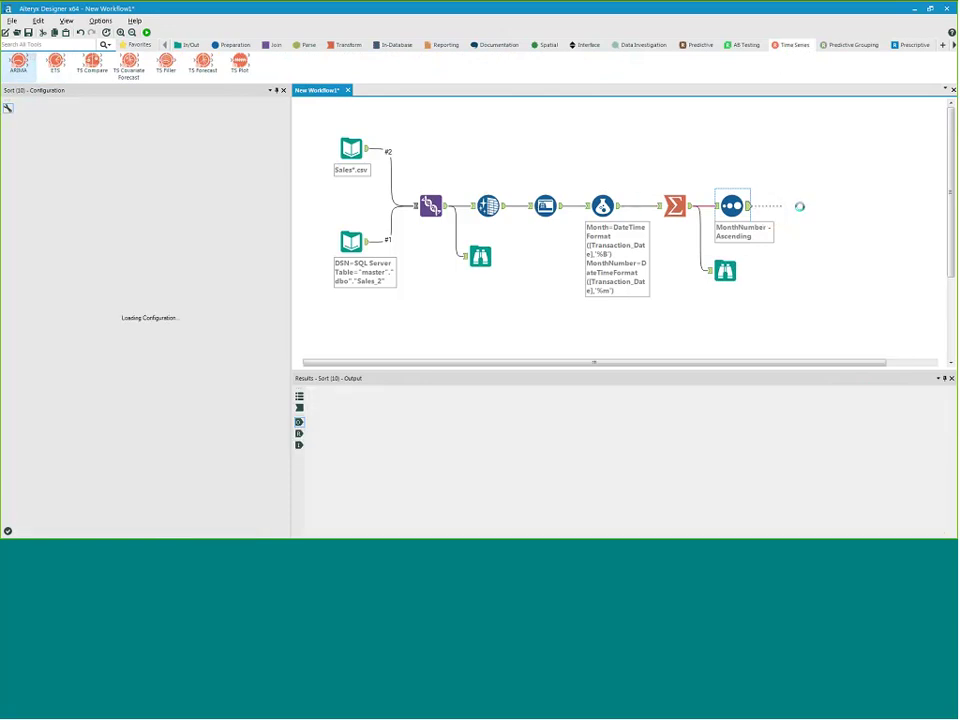
left_click(746, 209)
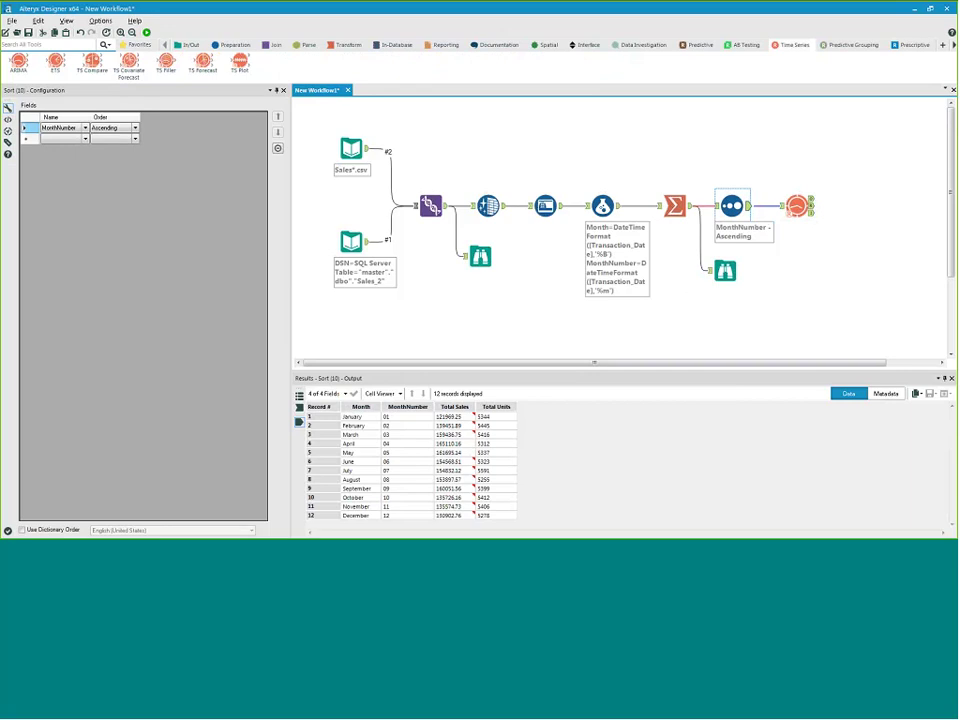
left_click_drag(797, 210, 797, 210)
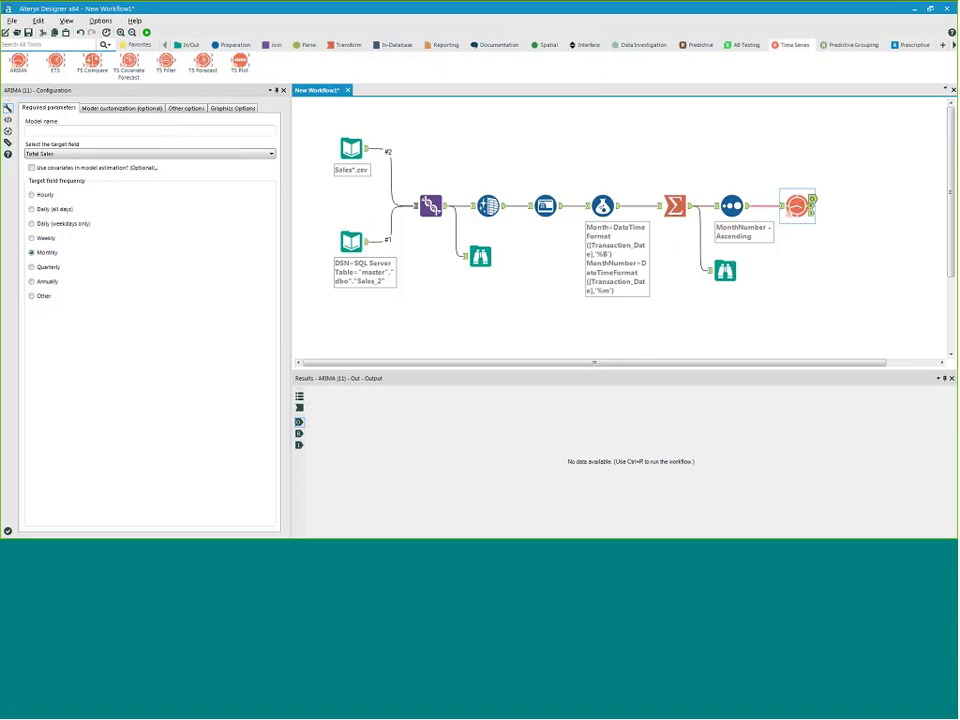
Set the ARIMA target field to Total Sales at Monthly frequency
left_click(47, 154)
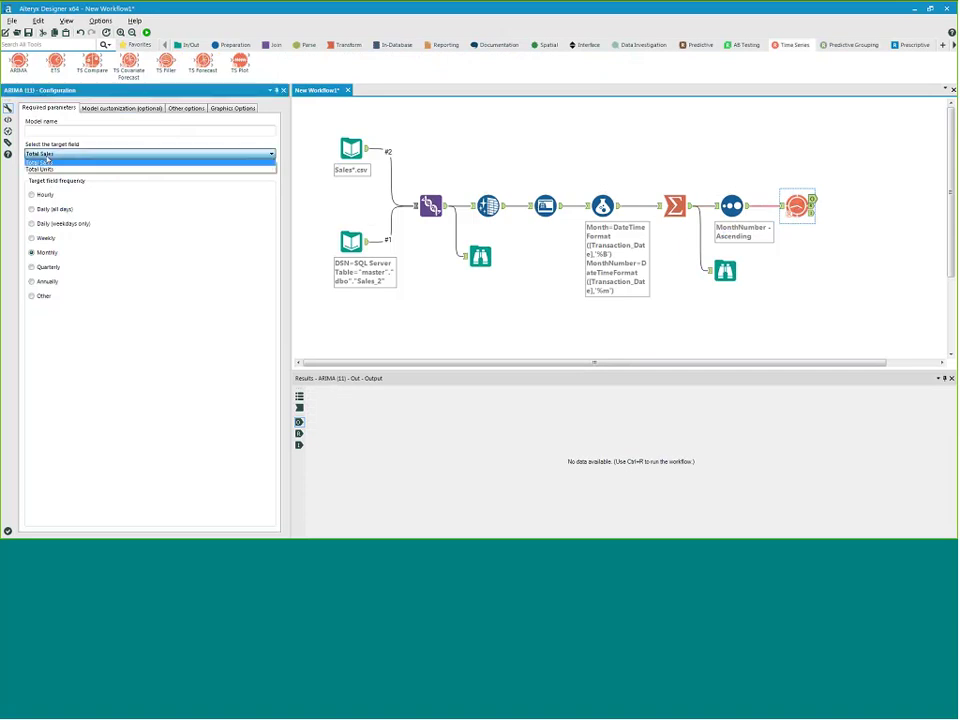
left_click(47, 160)
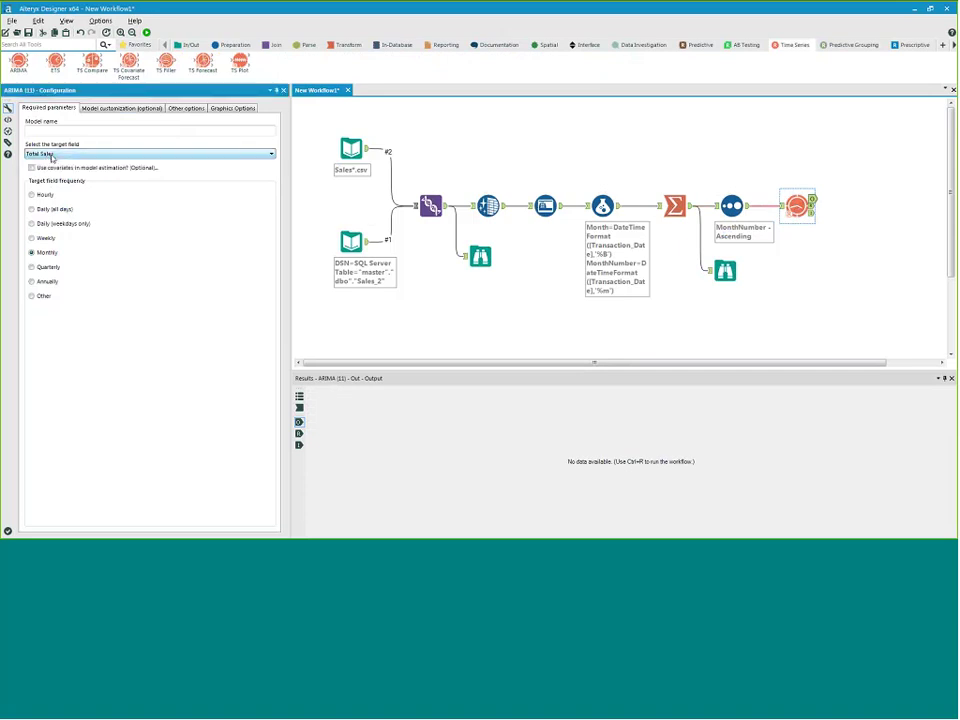
left_click(122, 108)
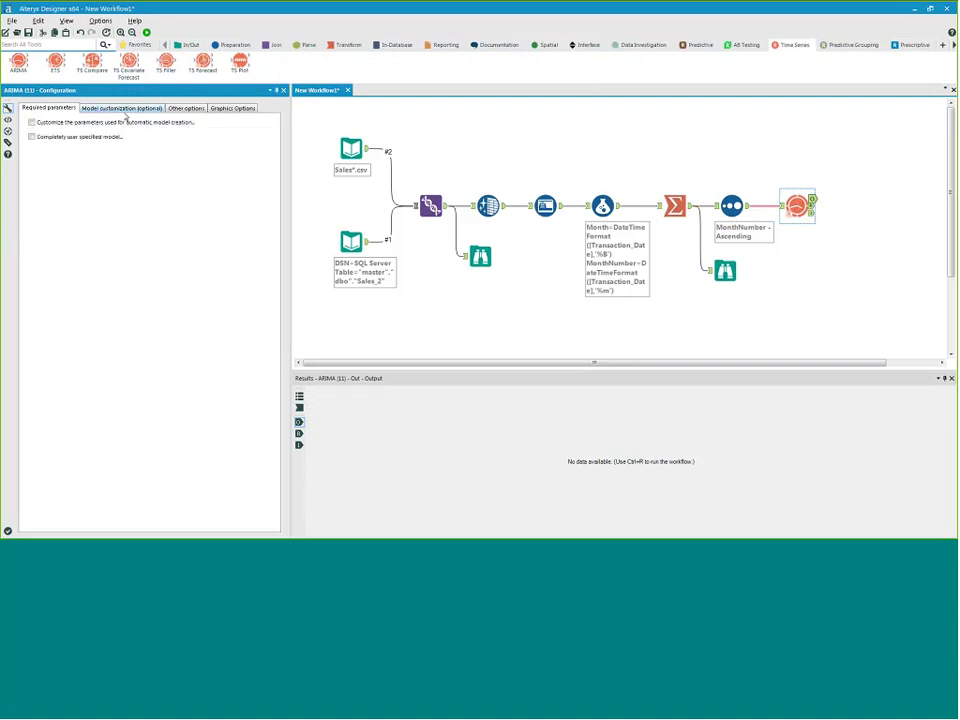
left_click(68, 112)
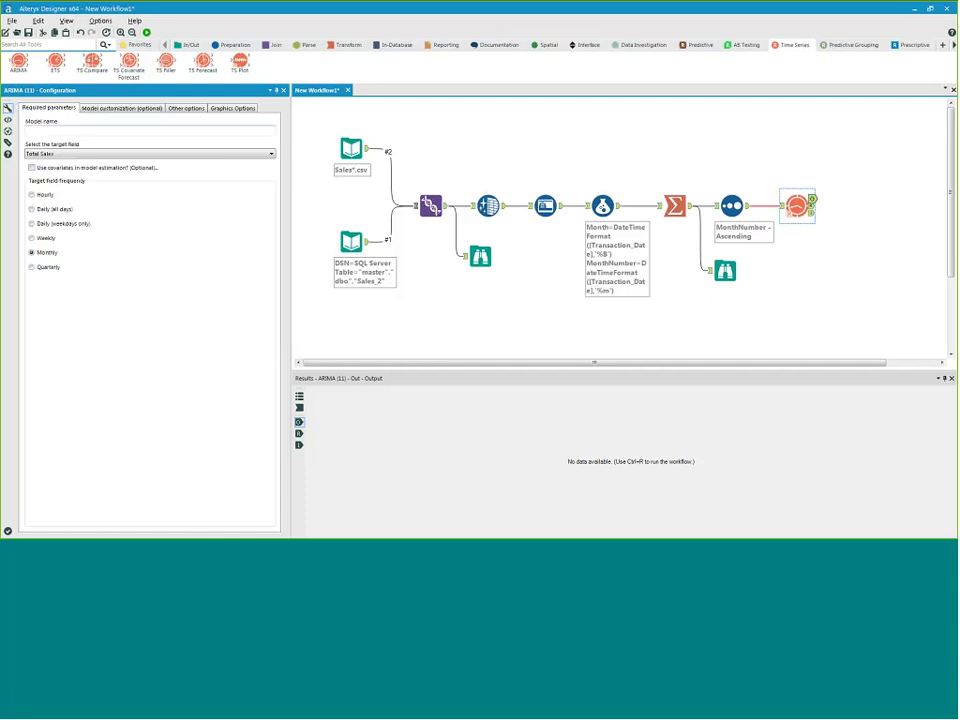
Attach a Browse to the ARIMA report (R) output
left_click(134, 45)
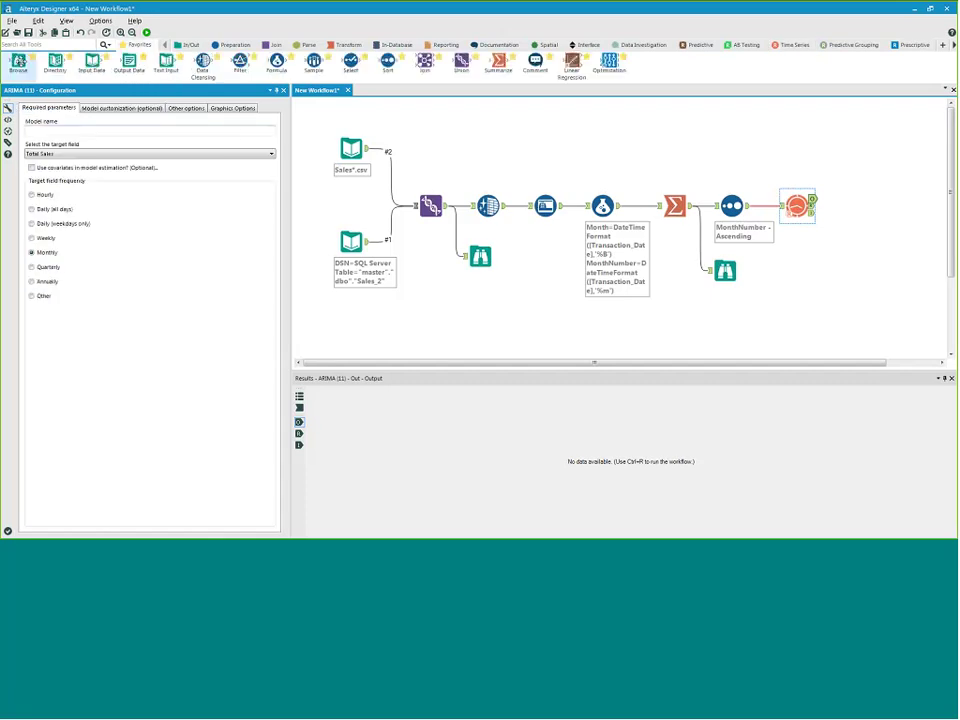
left_click_drag(18, 62, 846, 229)
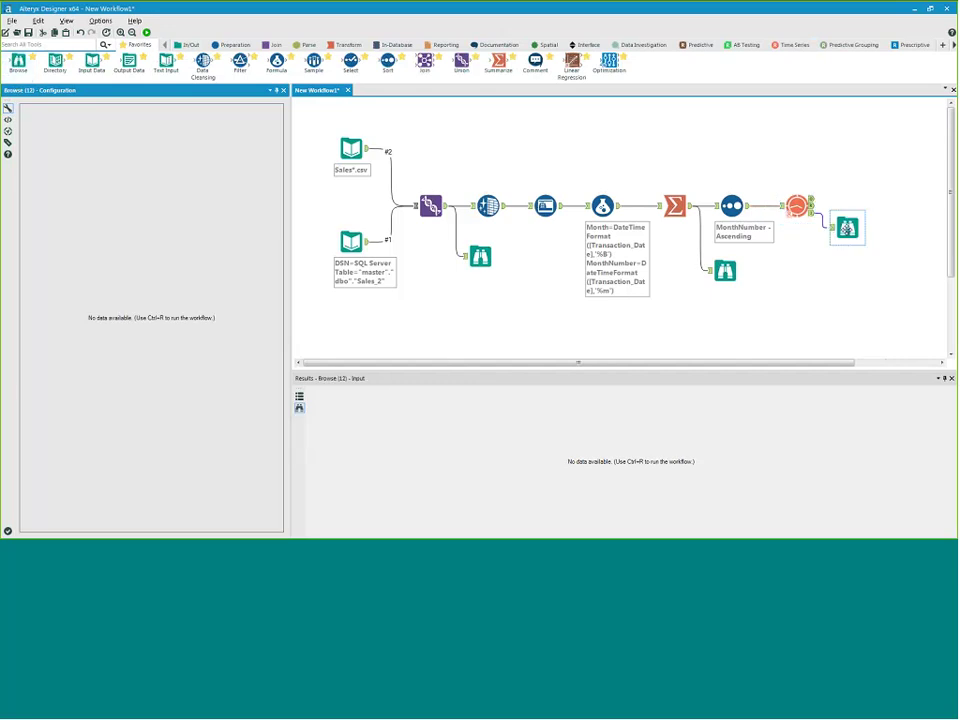
left_click(798, 207)
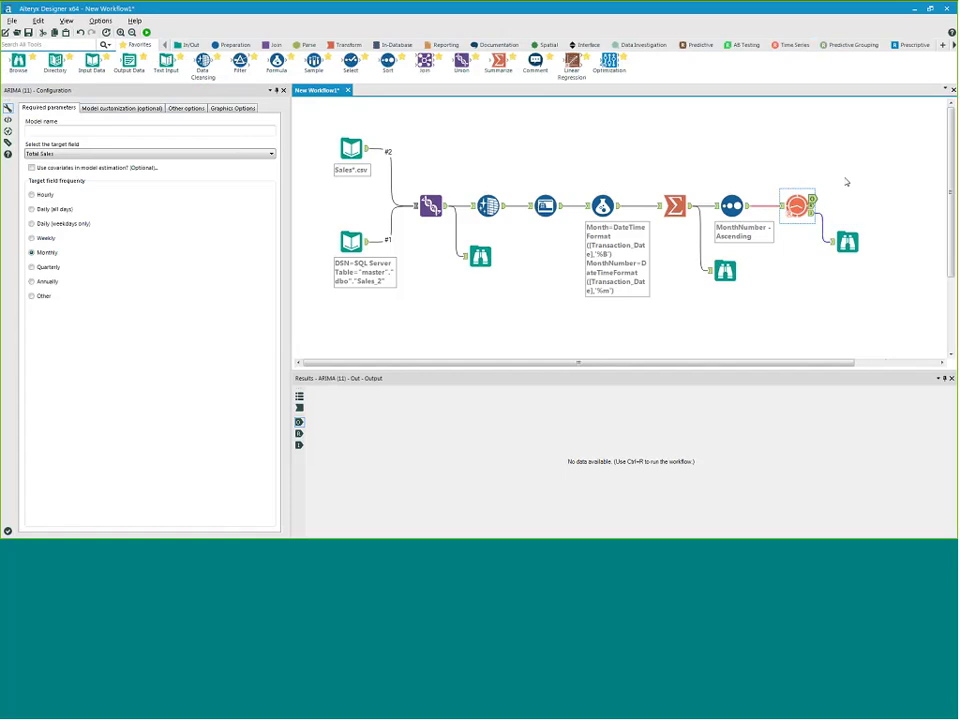
Place a TS Forecast tool on the ARIMA model's O output
left_click(795, 45)
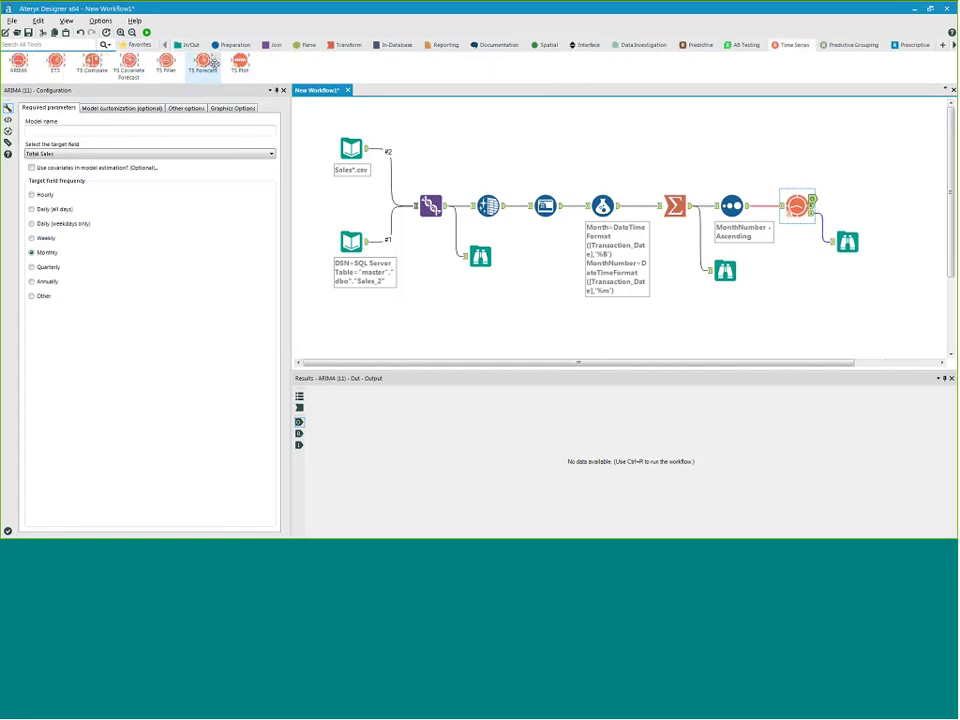
left_click_drag(203, 62, 334, 87)
left_click_drag(776, 145, 861, 198)
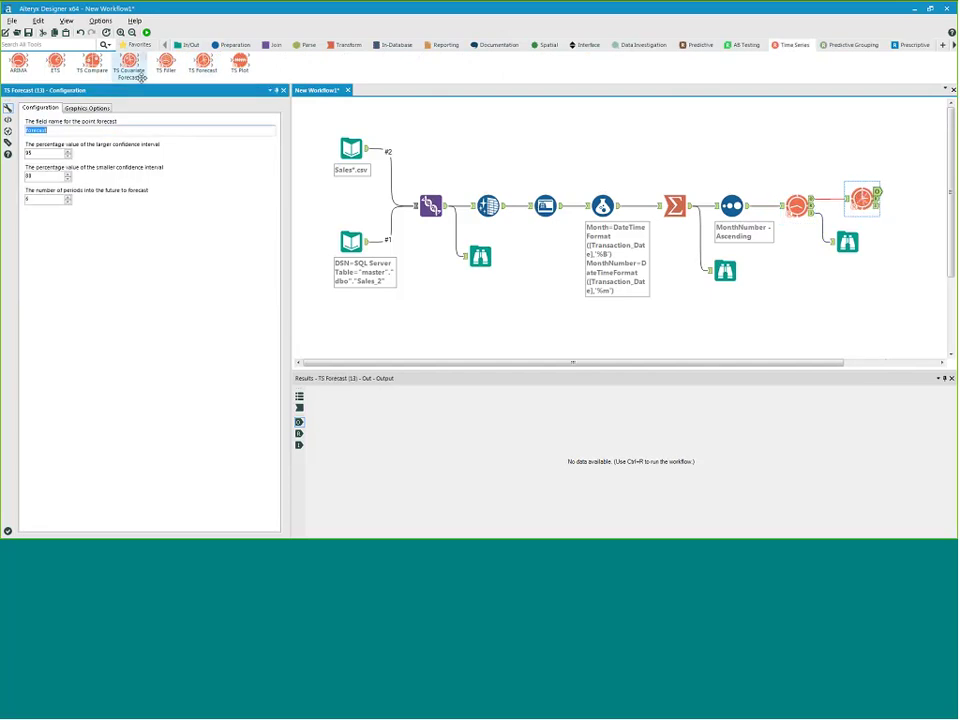
Add a Browse after TS Forecast and set it to forecast 12 periods ahead
left_click(139, 45)
left_click_drag(18, 62, 912, 175)
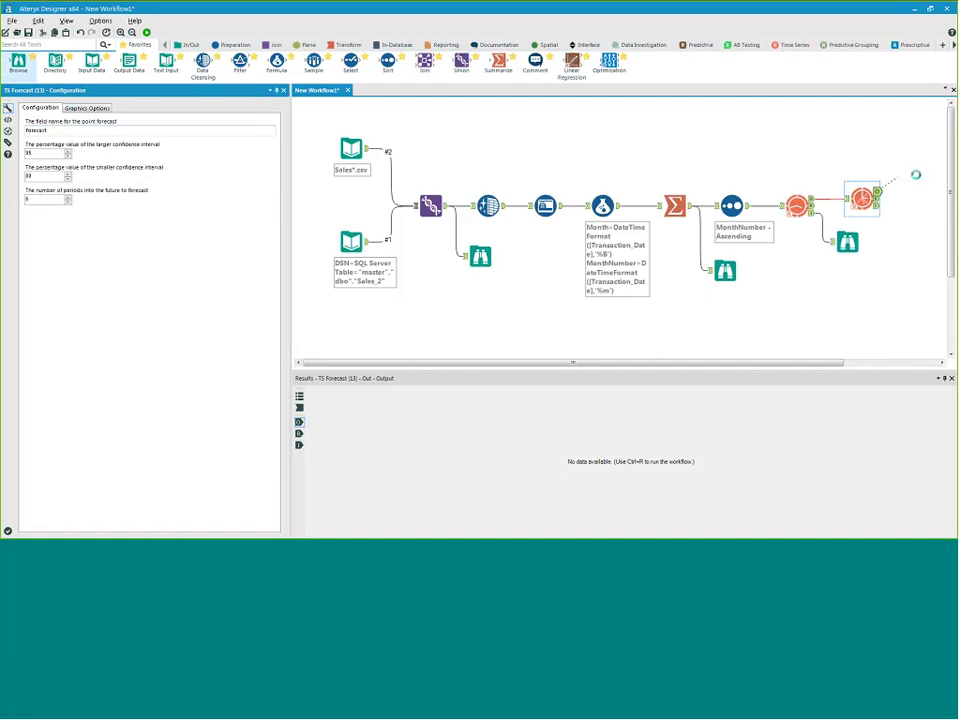
left_click(861, 198)
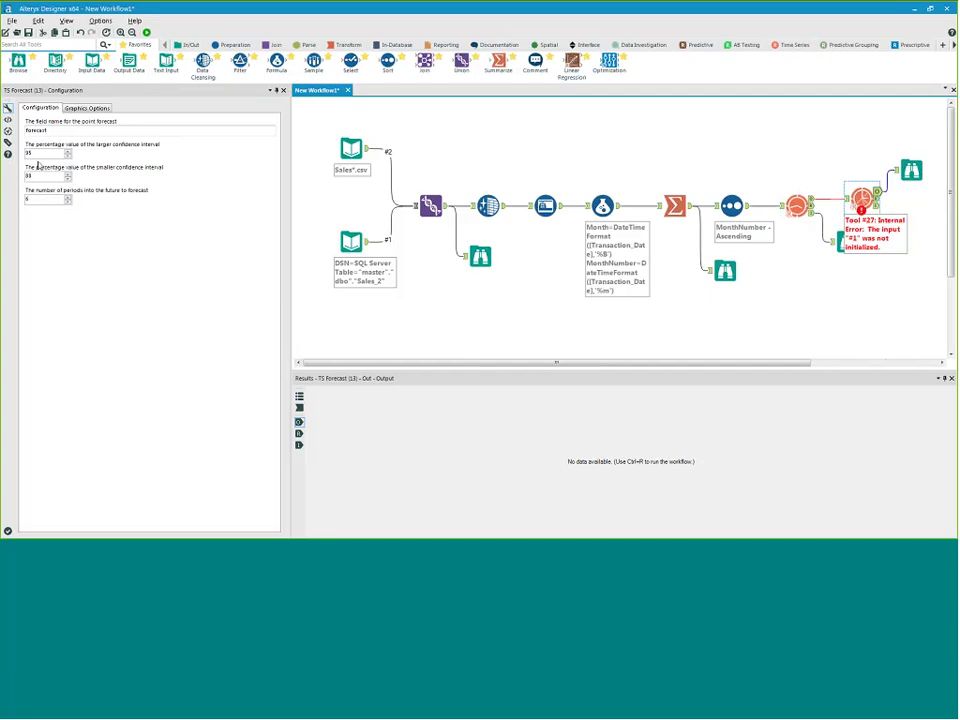
double_click(30, 198)
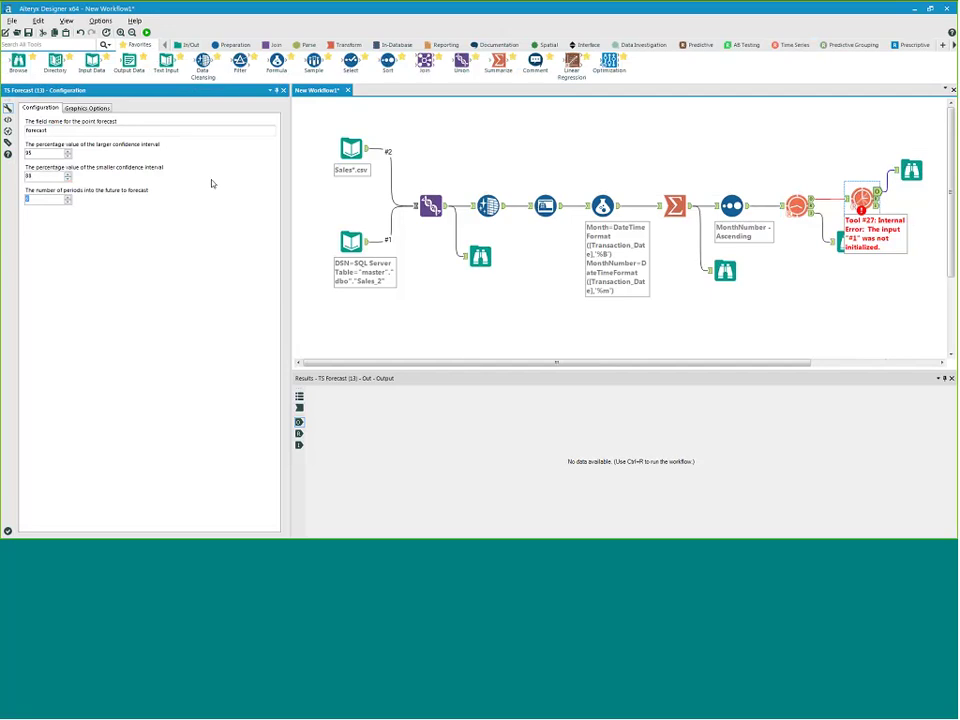
type("12")
left_click(146, 32)
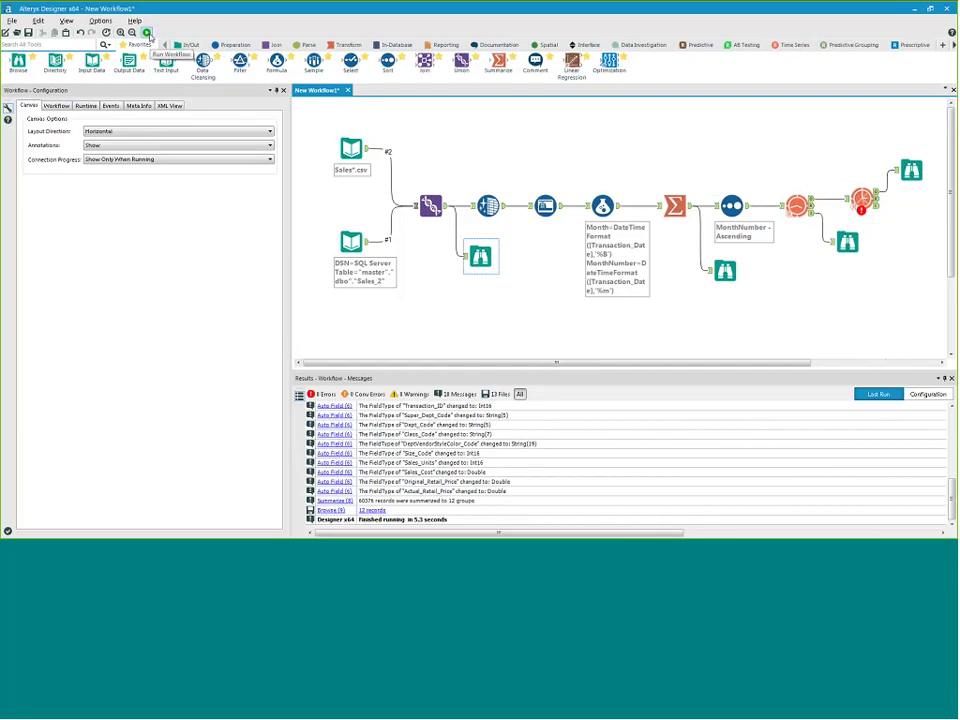
Rerun the workflow, dismiss the finished notice, and view the ARIMA forecast report
left_click(147, 33)
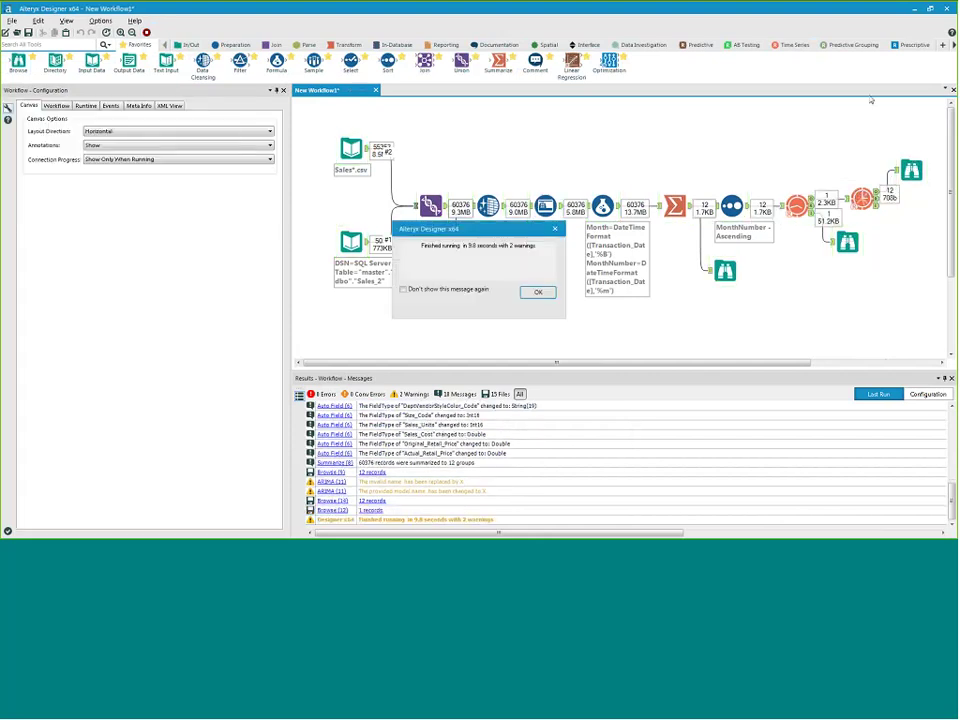
left_click(533, 292)
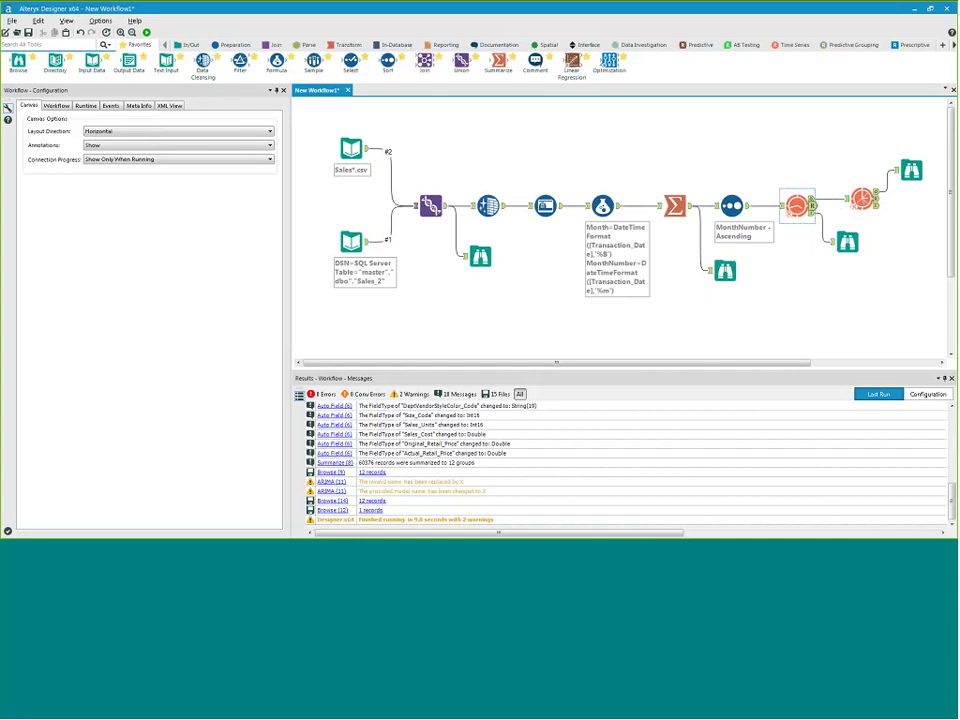
left_click(847, 241)
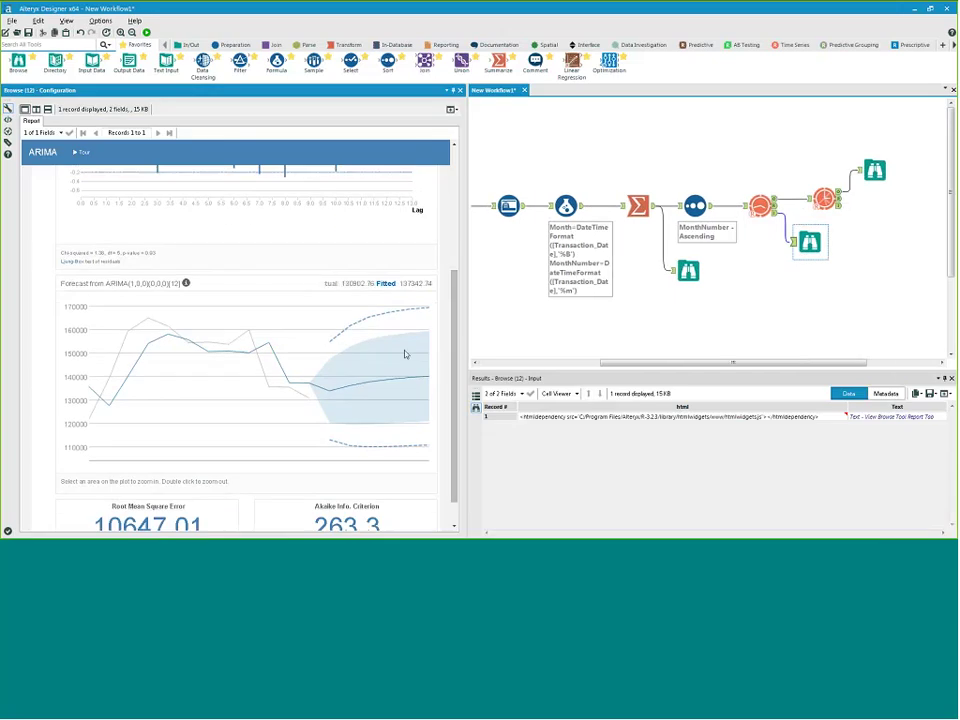
Inspect the 12-period forecast table's Period, Sub_Period and forecast columns
scroll(405, 357, "down", 2)
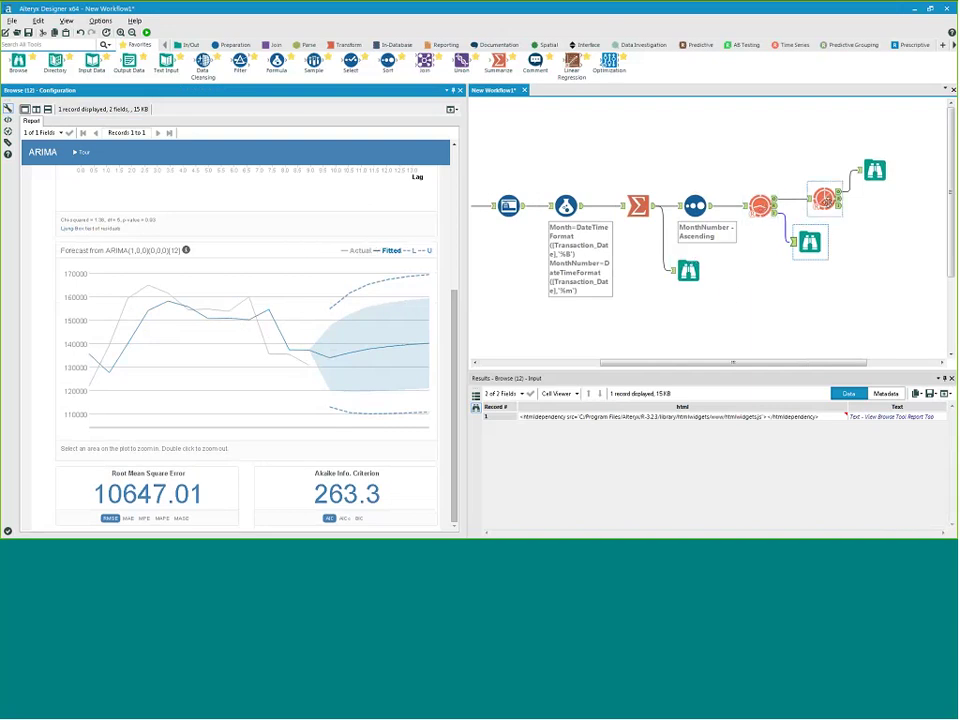
left_click(825, 198)
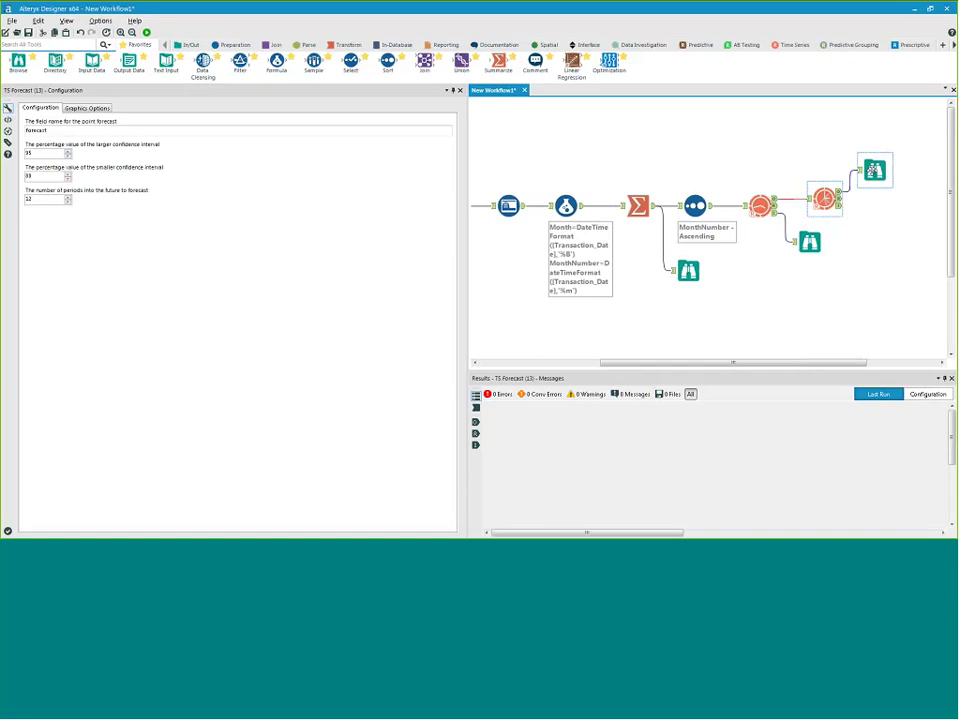
left_click(874, 171)
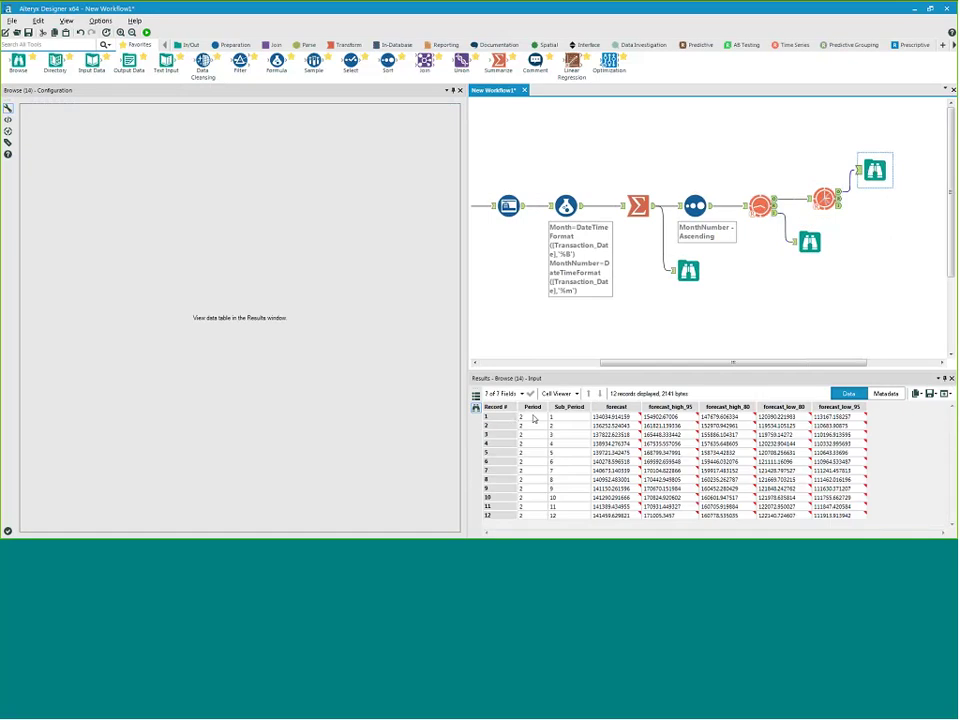
left_click_drag(531, 420, 530, 511)
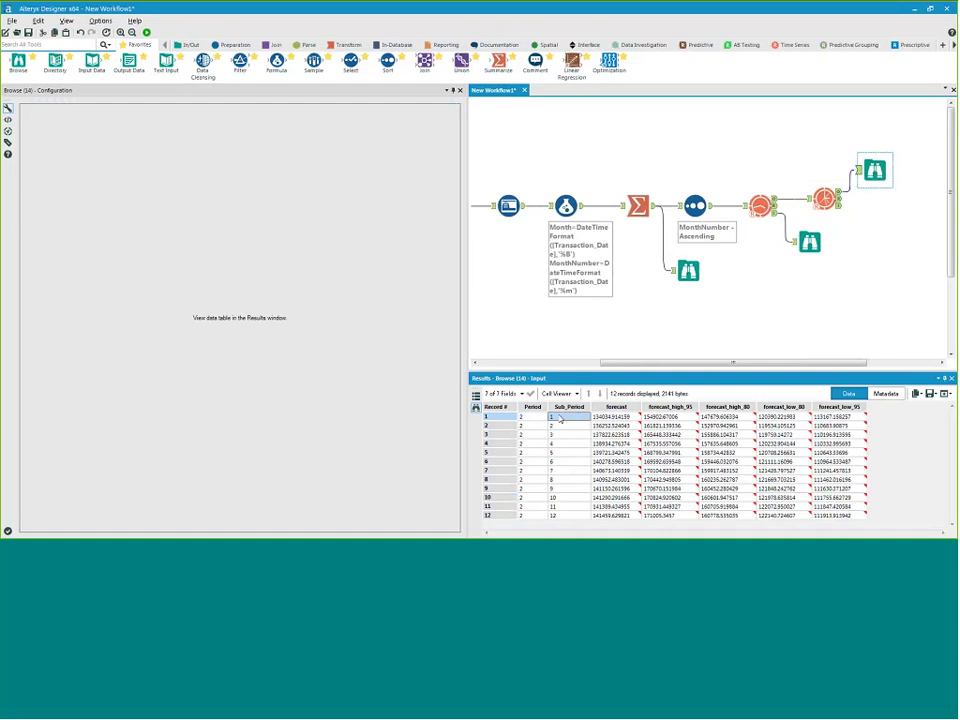
left_click_drag(553, 416, 554, 519)
left_click_drag(615, 416, 624, 521)
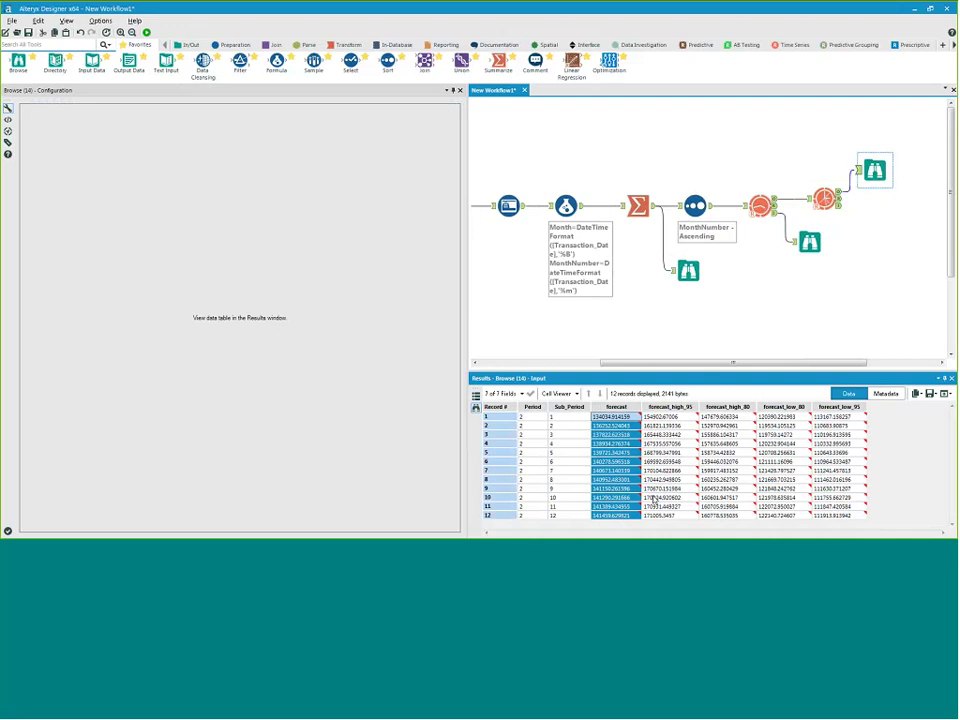
Widen the workflow canvas so the whole pipeline is visible
left_click(722, 364)
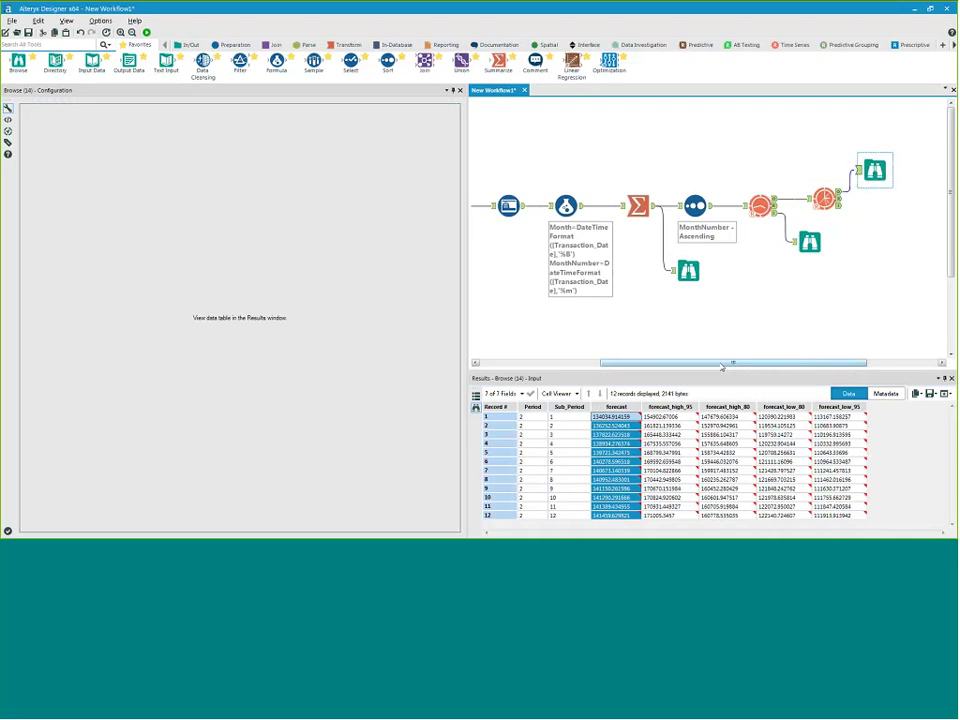
left_click_drag(465, 272, 268, 272)
left_click_drag(509, 364, 396, 364)
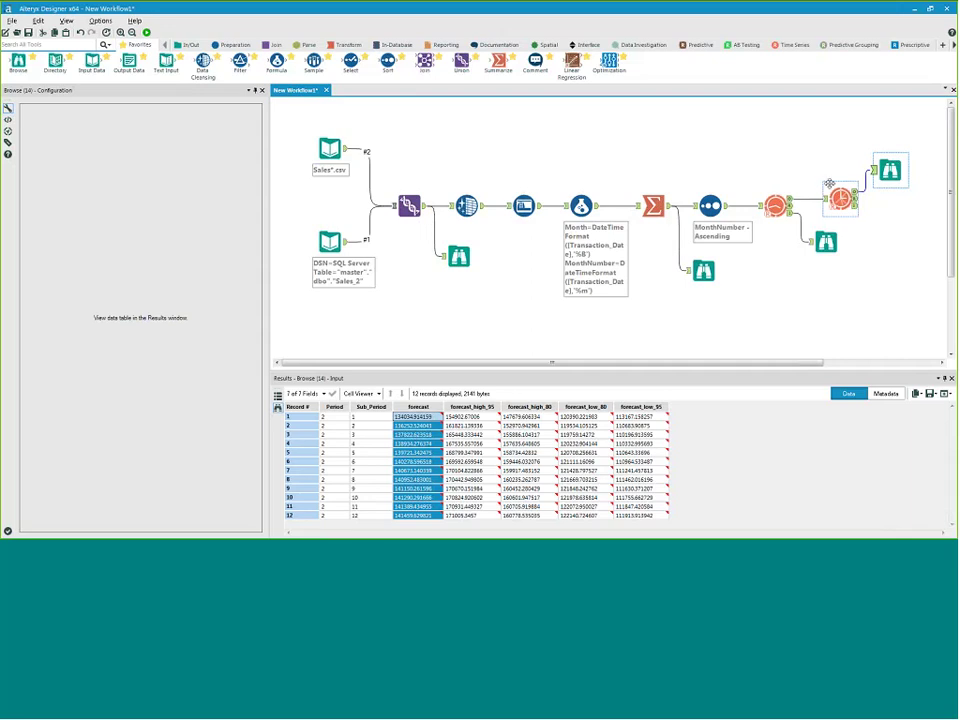
Raise the top-right Browse slightly and show the Connectors category with Publish to Power BI
left_click_drag(886, 170, 886, 155)
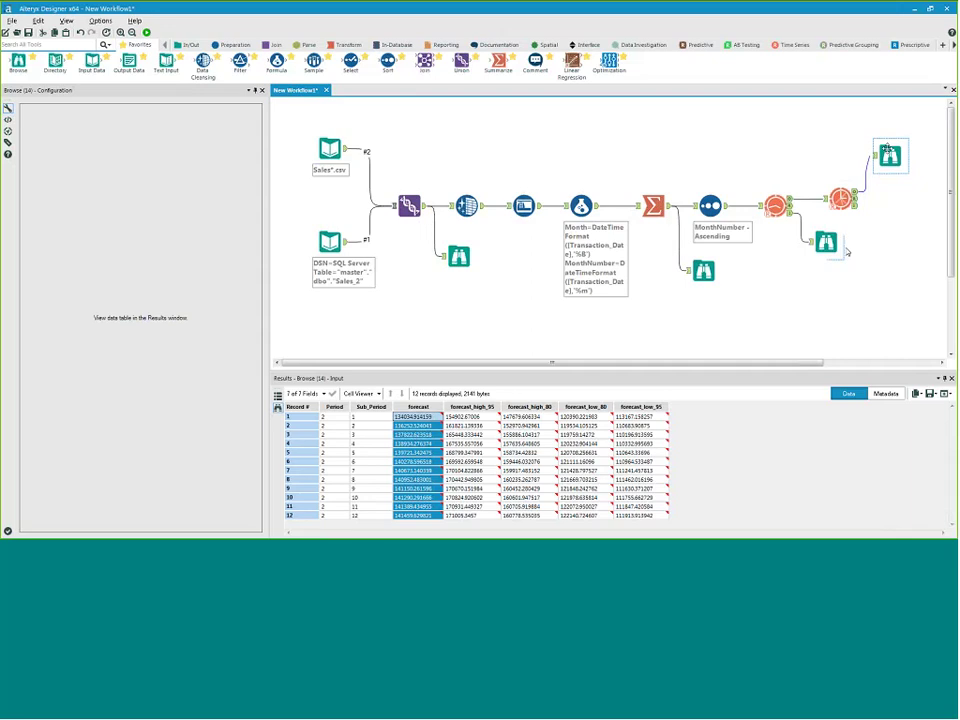
scroll(543, 257, "right", 3)
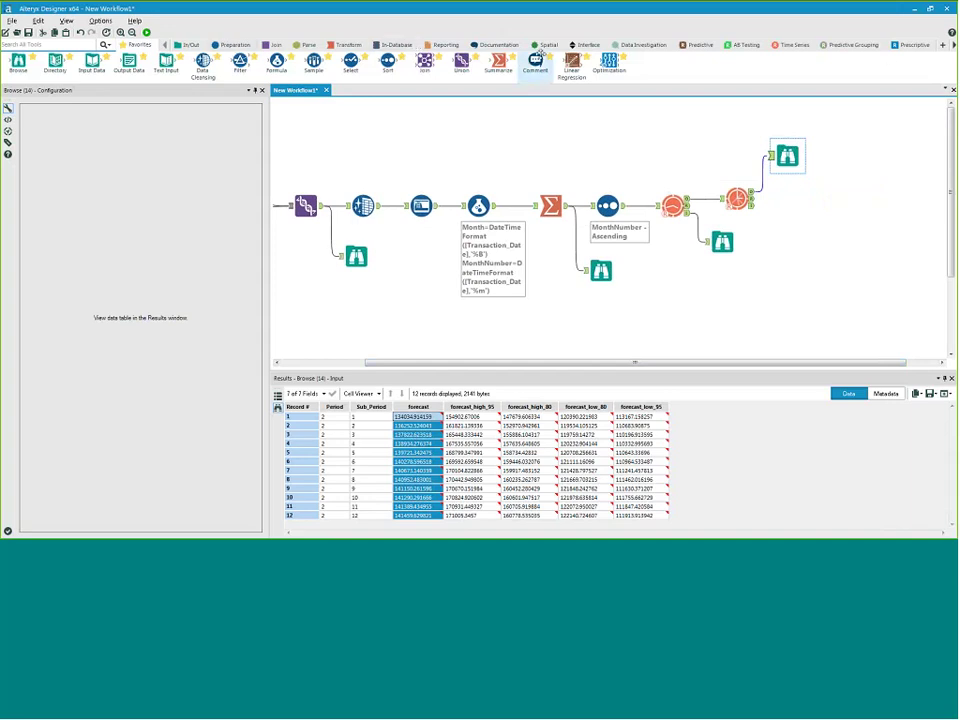
left_click(952, 45)
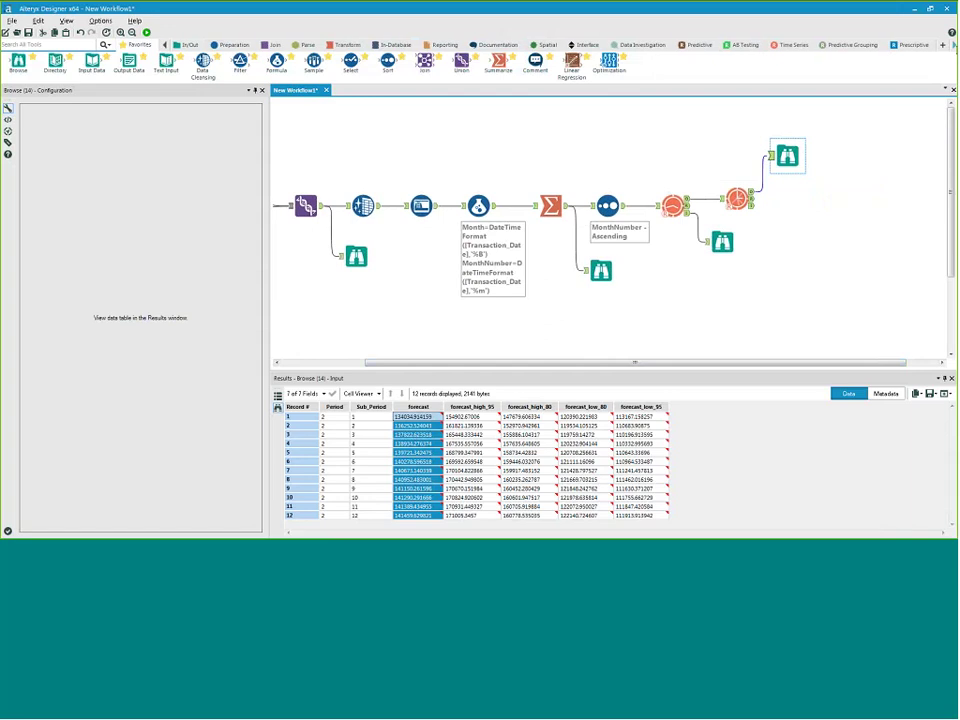
left_click(952, 45)
left_click(952, 45)
left_click(795, 45)
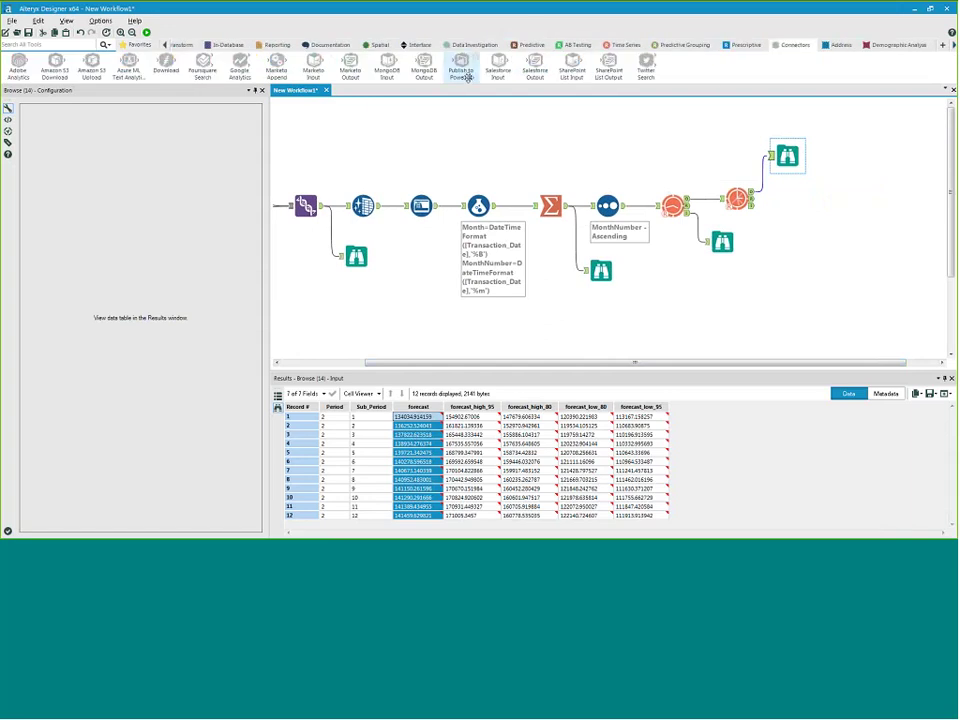
mouse_move(464, 77)
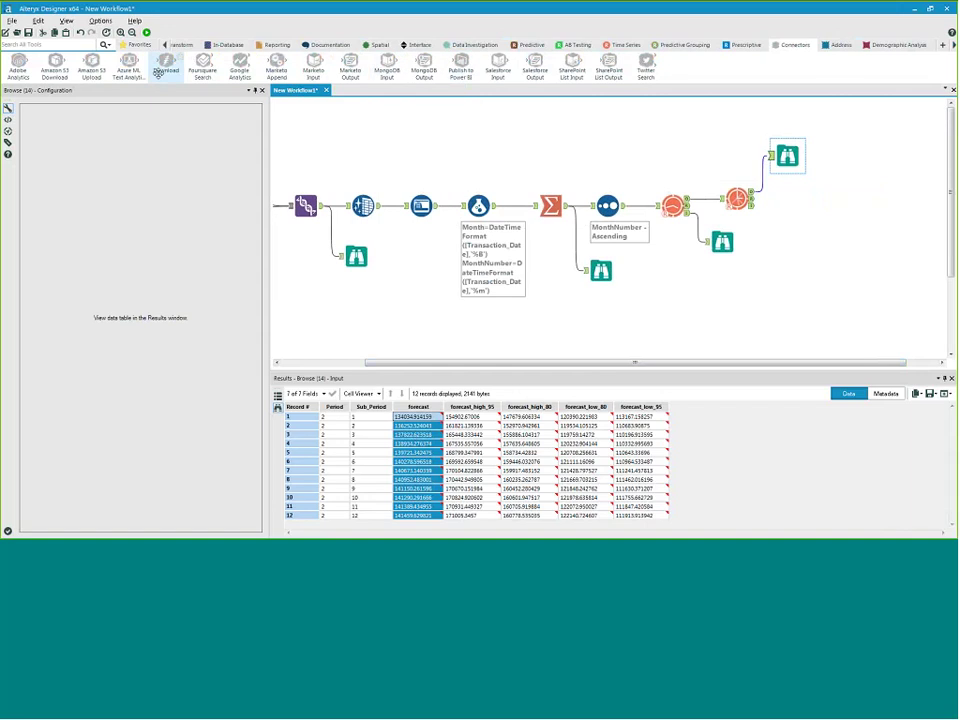
mouse_move(133, 74)
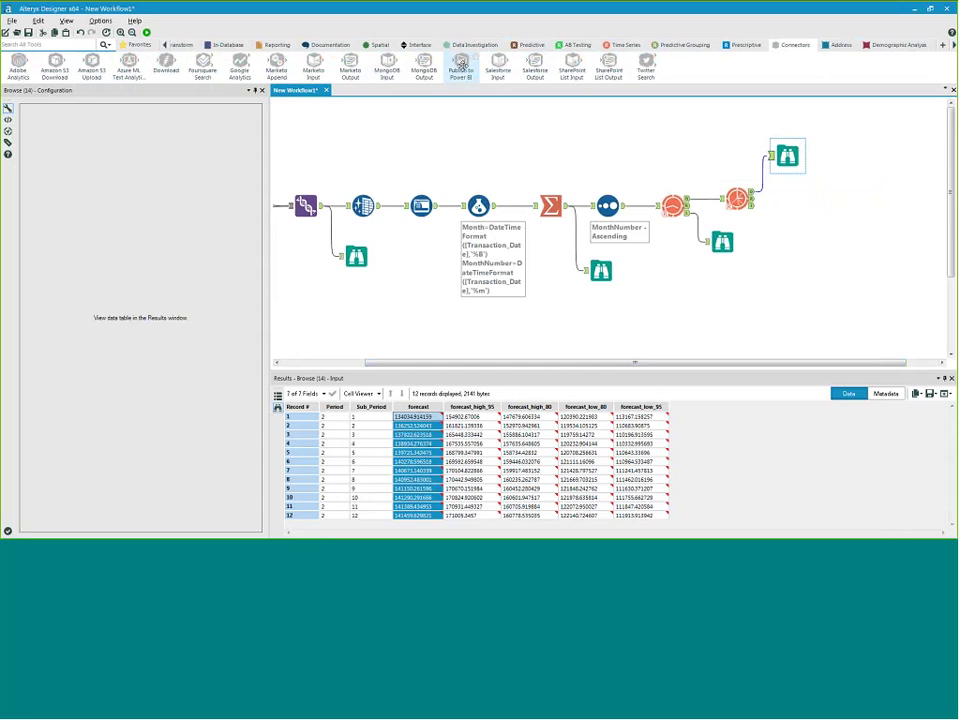
Add Publish to Power BI after TS Forecast with dataset Retail_August and table RA
left_click_drag(461, 64, 812, 206)
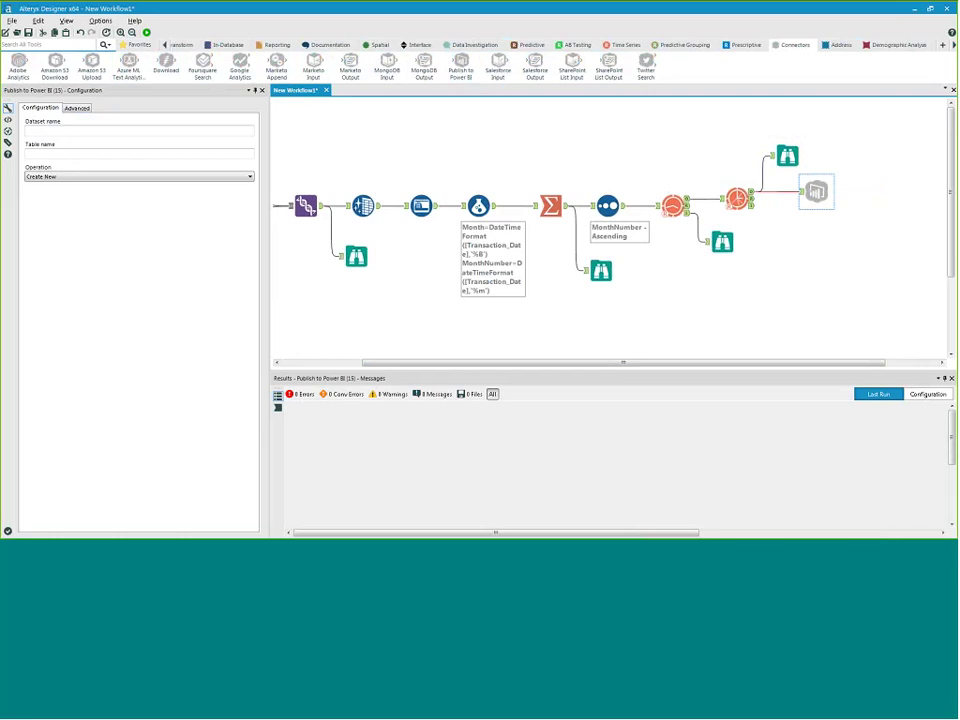
left_click(82, 129)
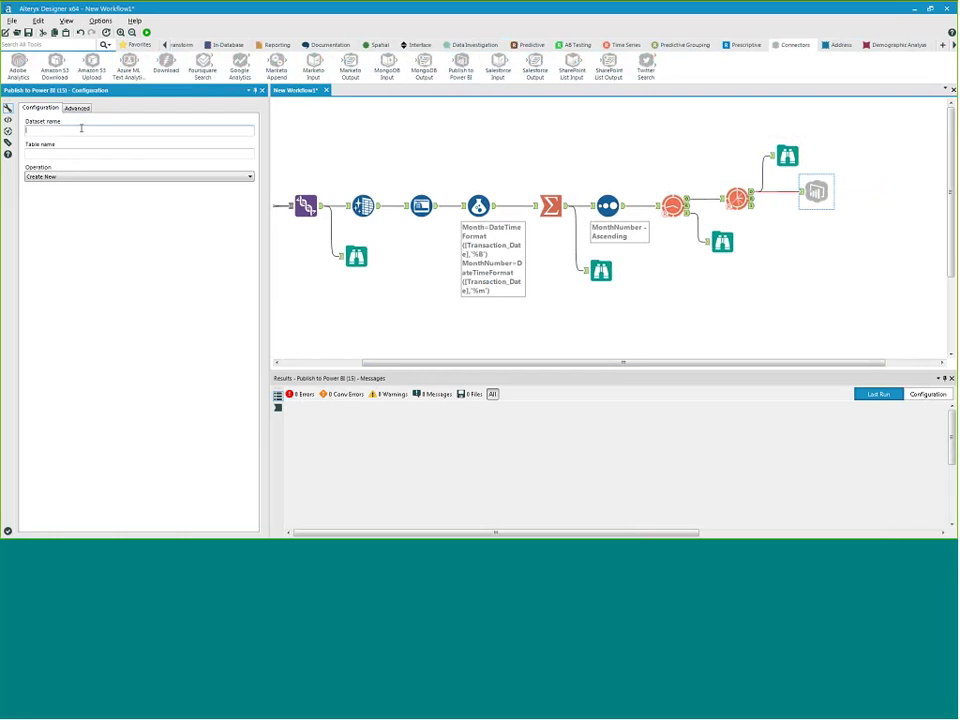
type("Retail_August")
left_click(27, 153)
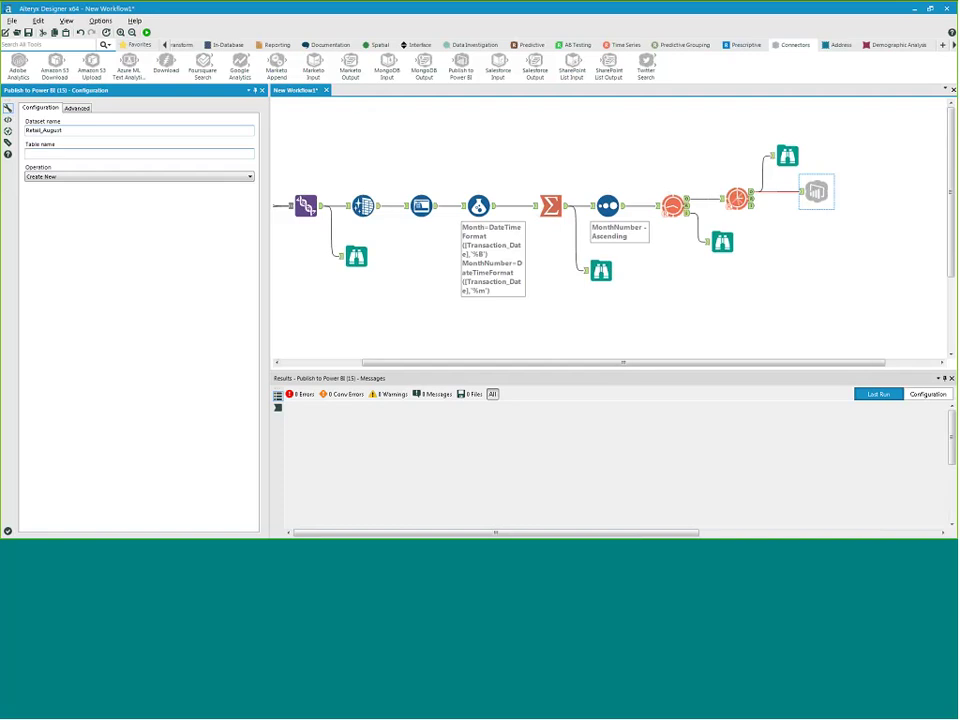
type("Re")
left_click(76, 107)
left_click(53, 110)
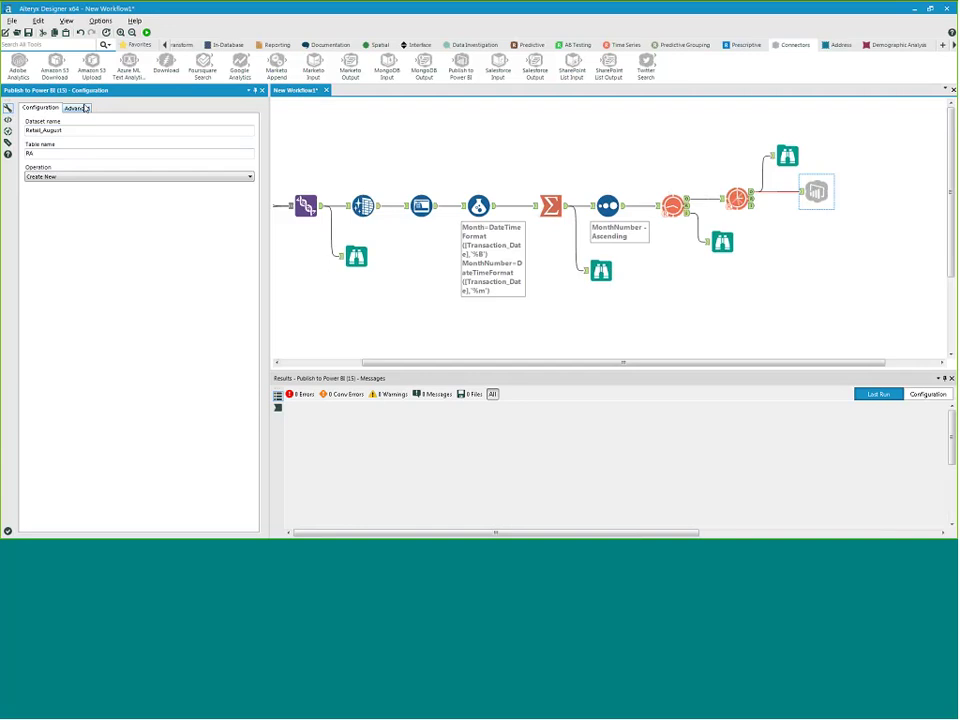
Run the full workflow and acknowledge the finished notice showing 2 warnings
left_click(147, 34)
left_click(147, 33)
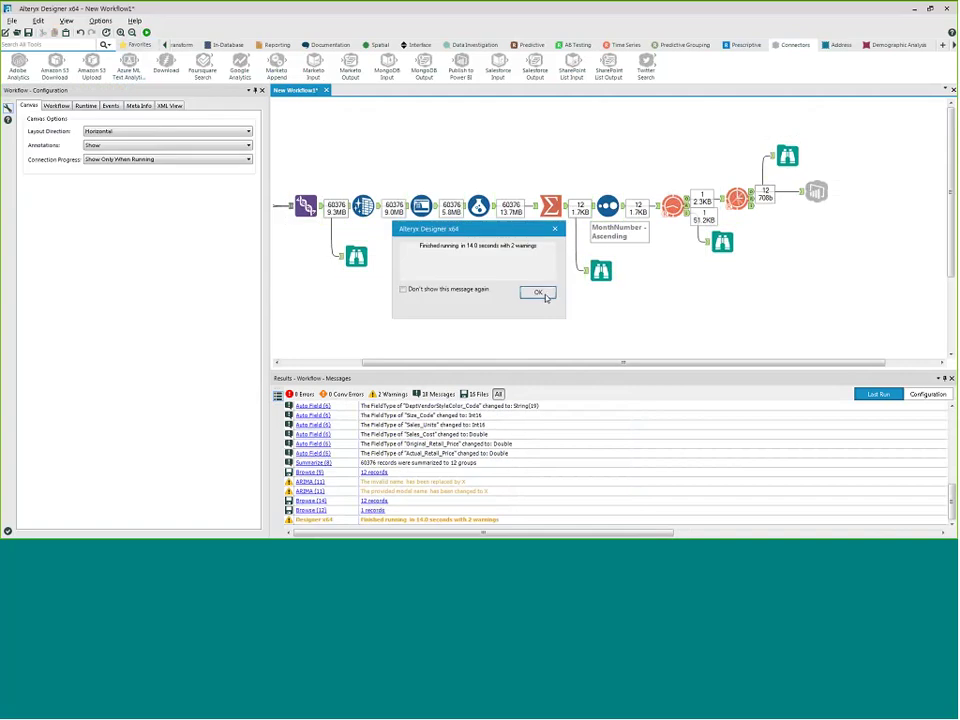
left_click(545, 296)
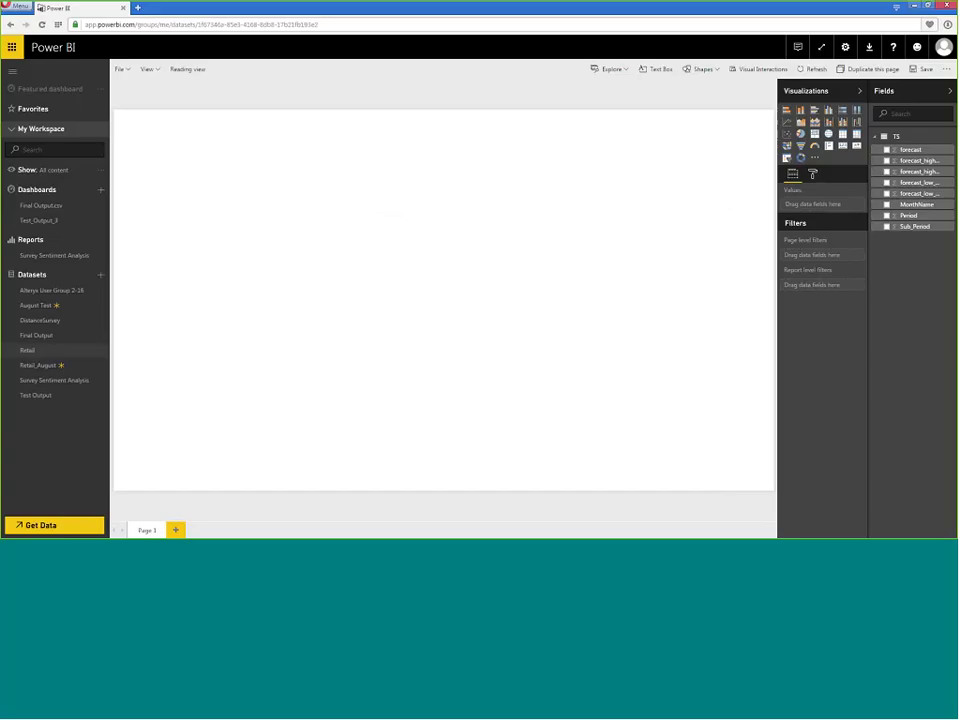
Open Retail_August without saving the old report and chart forecast by Period
left_click(44, 370)
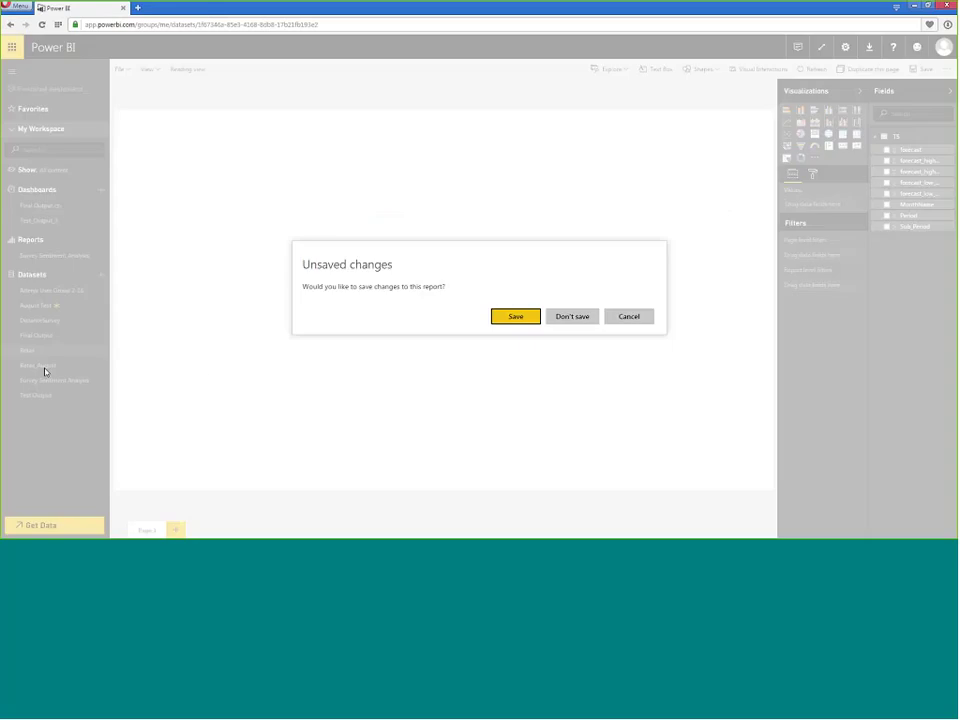
left_click(572, 318)
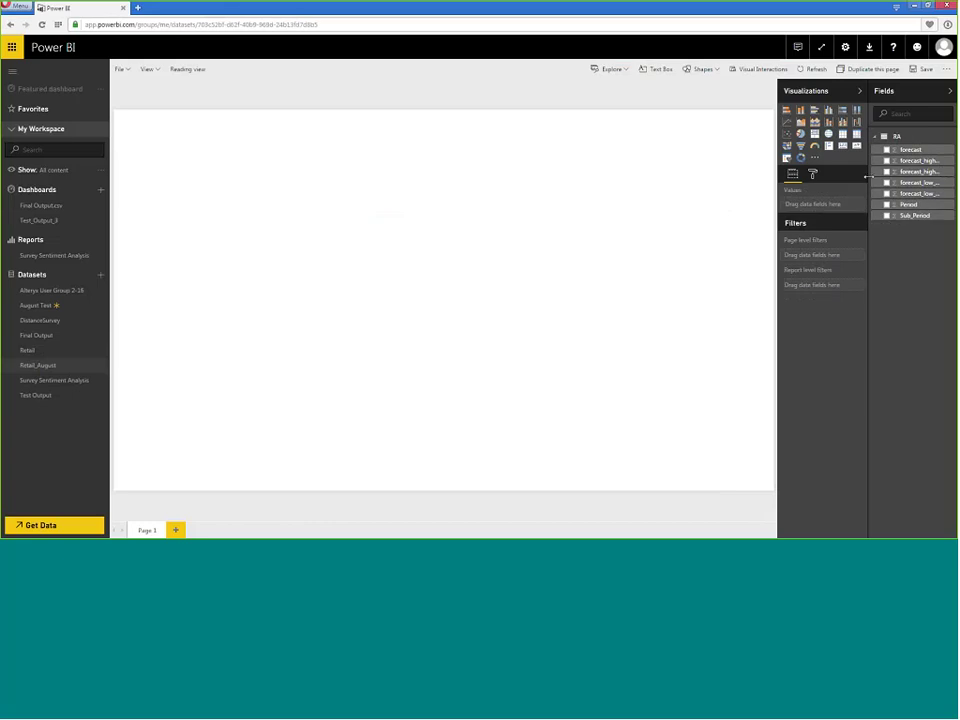
left_click_drag(908, 155, 272, 190)
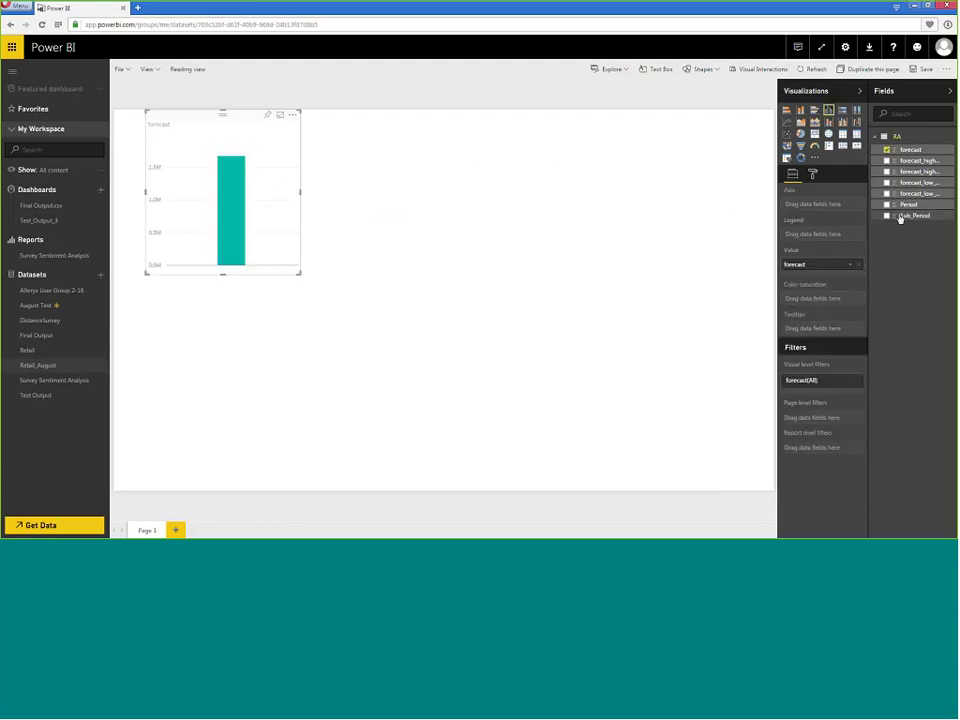
left_click_drag(904, 211, 197, 203)
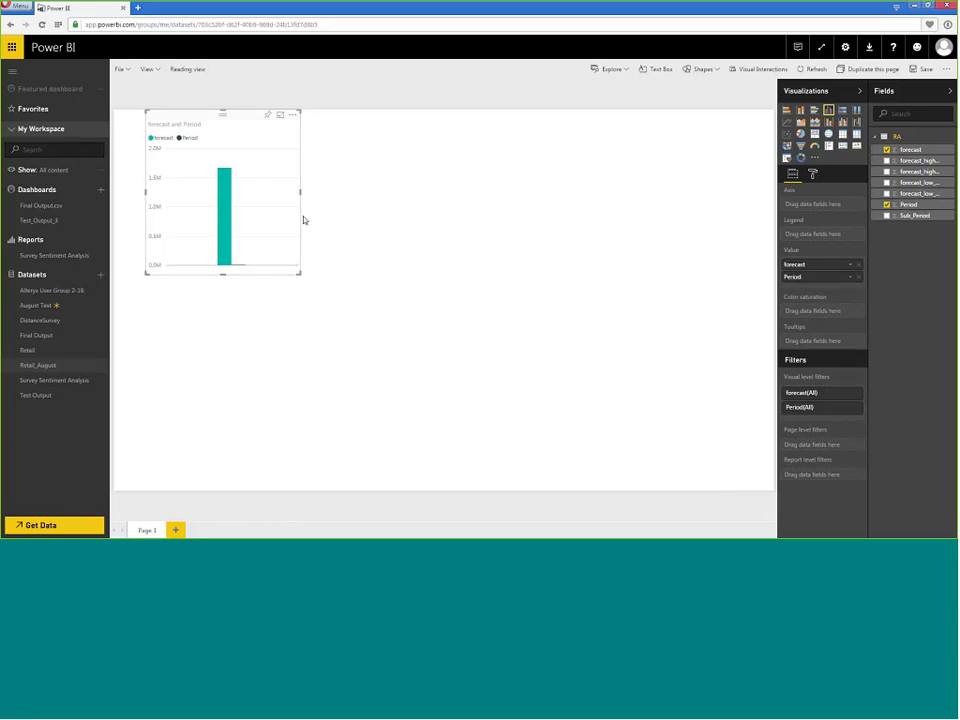
left_click_drag(224, 118, 193, 118)
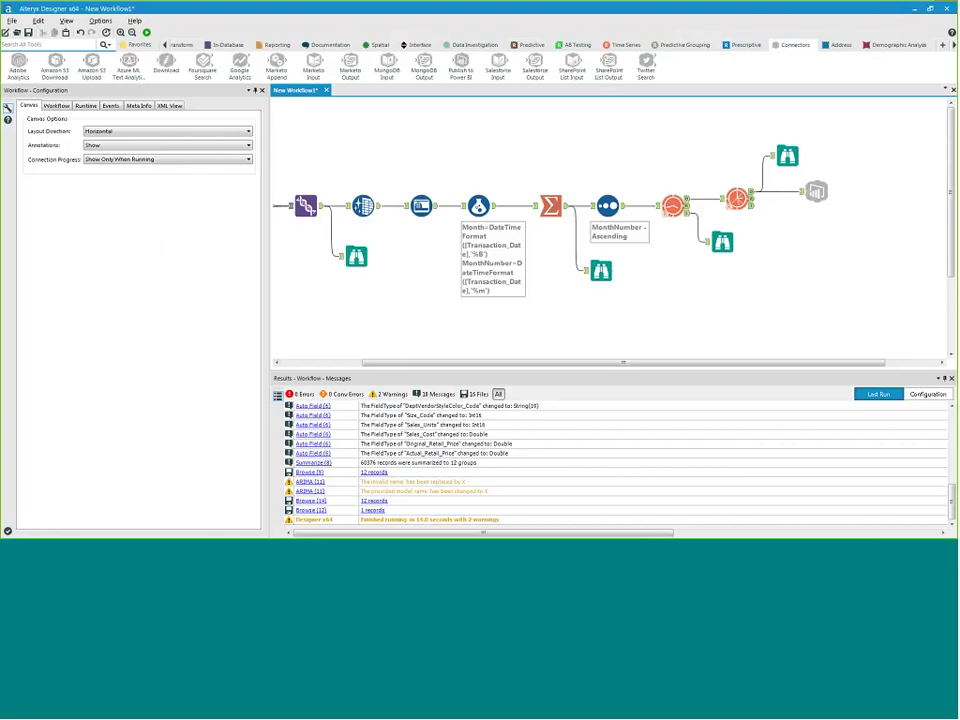
Connect the TS Forecast output anchor to the Publish to Power BI tool's input
left_click_drag(518, 368, 417, 371)
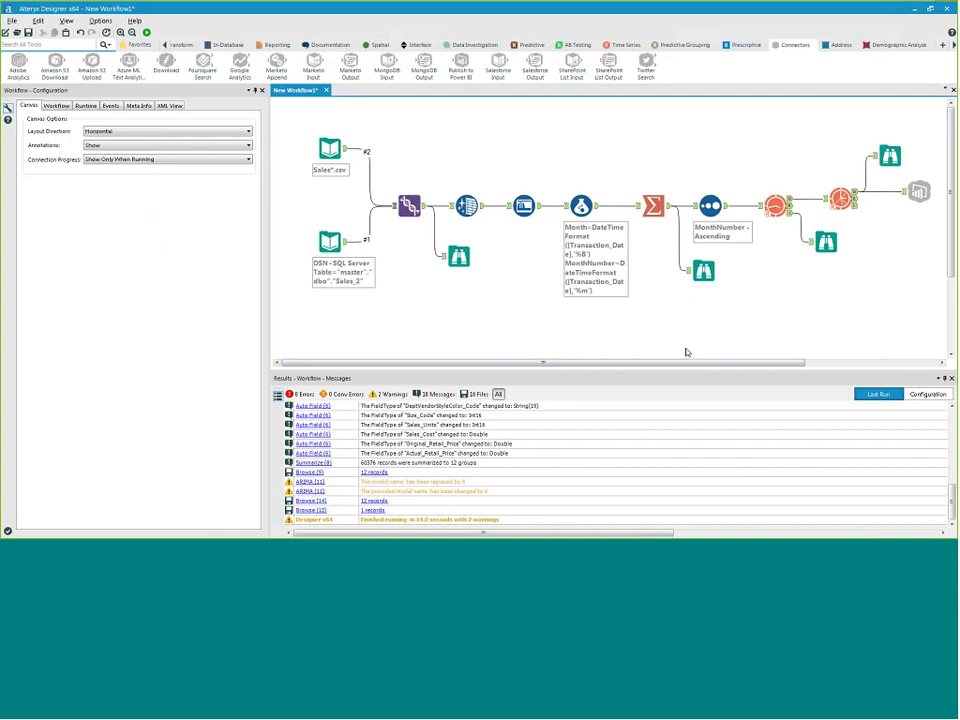
scroll(593, 366, "right", 2)
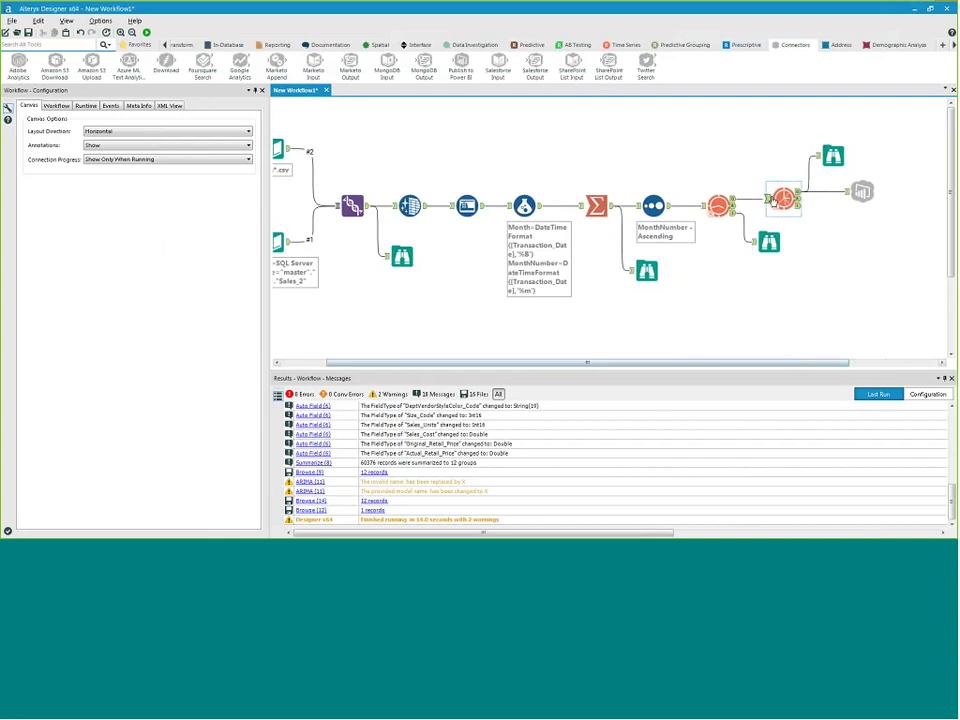
left_click_drag(798, 190, 855, 192)
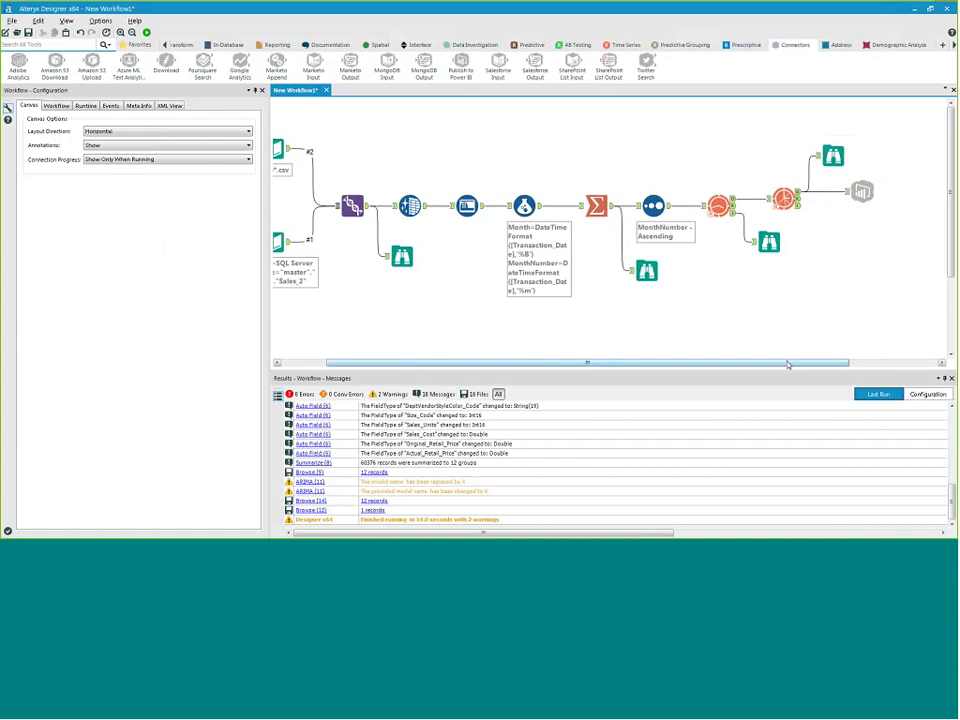
scroll(787, 365, "left", 1)
scroll(787, 365, "left", 1)
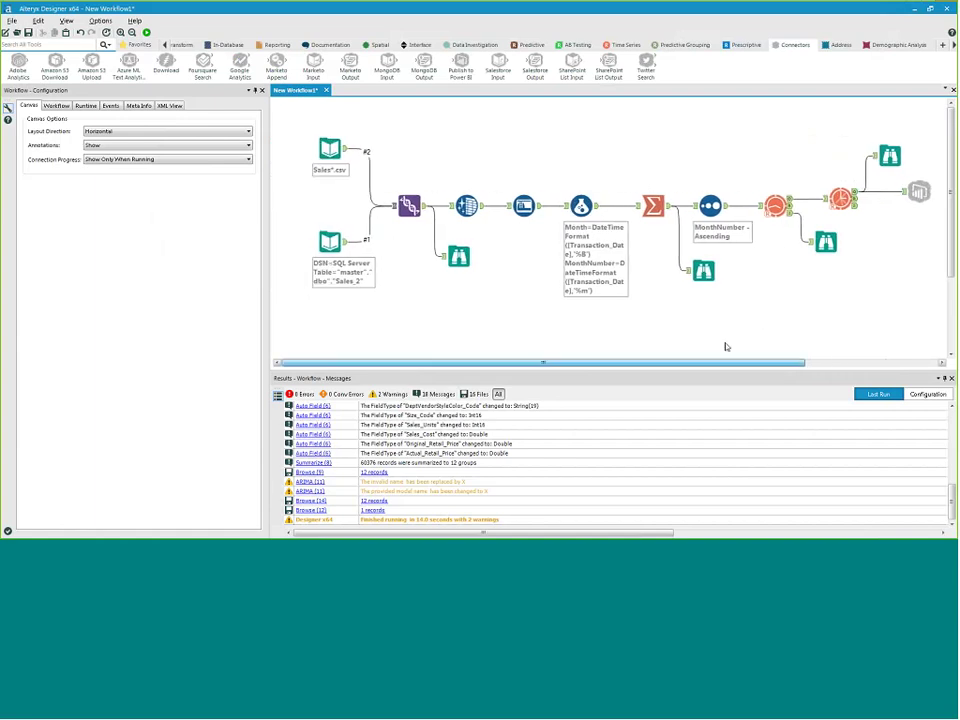
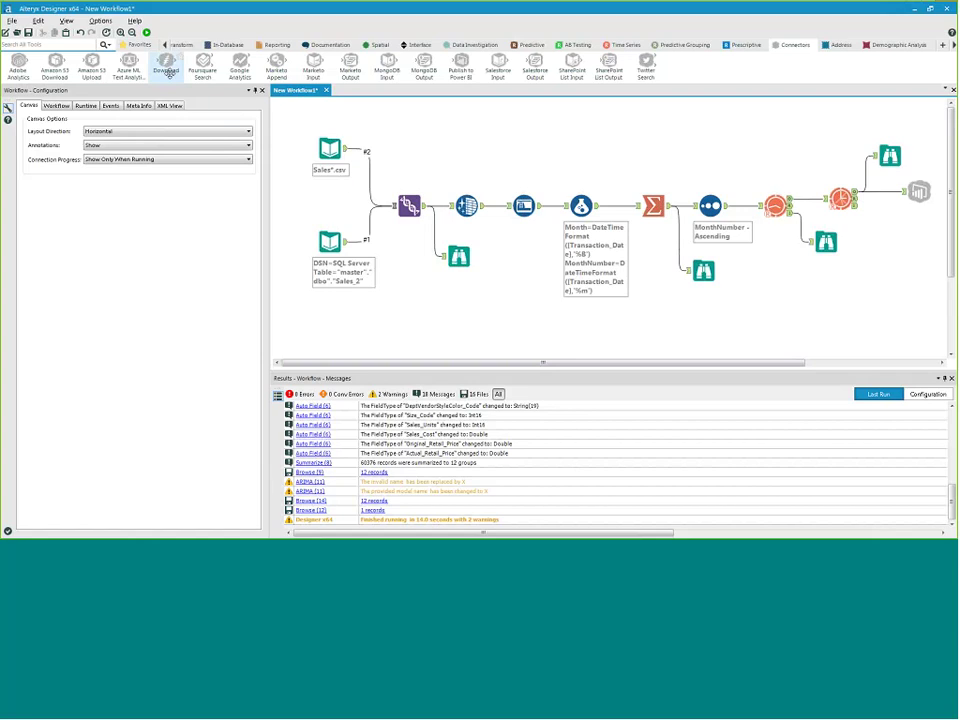
Drop a Select tool after the Join and set Sales_Cost to Double and Sales_Units to Int16
left_click(166, 45)
left_click(233, 45)
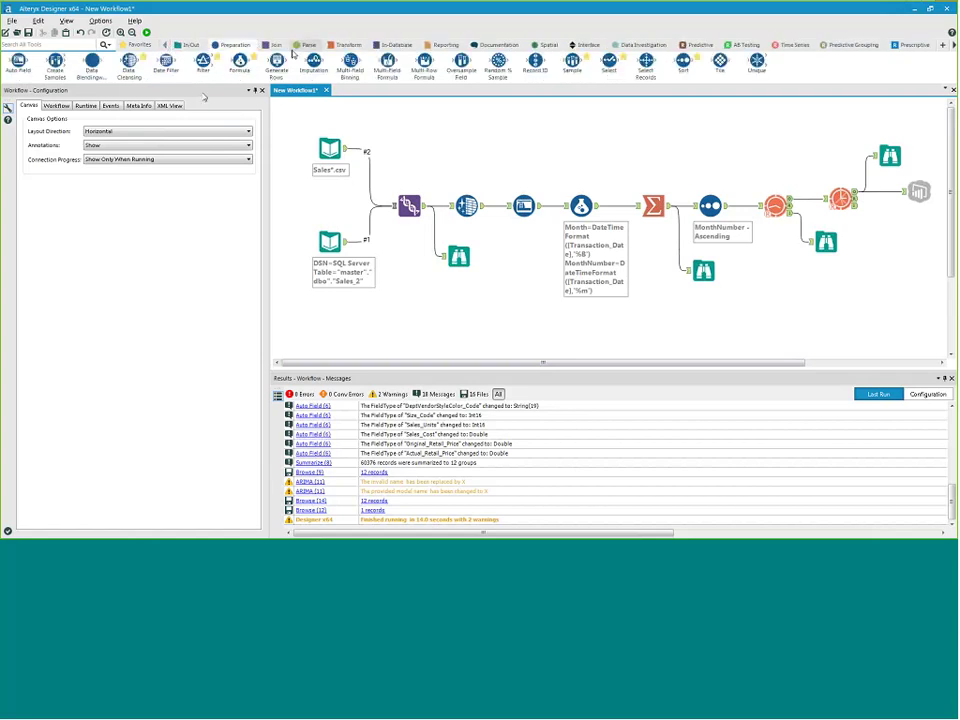
left_click_drag(608, 60, 448, 207)
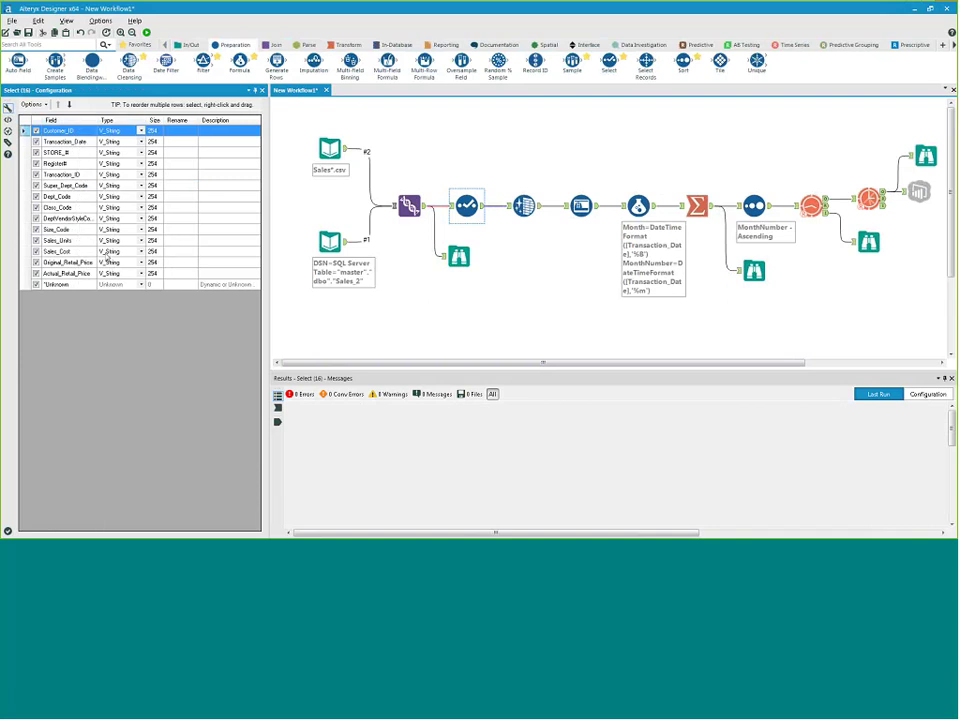
left_click(142, 251)
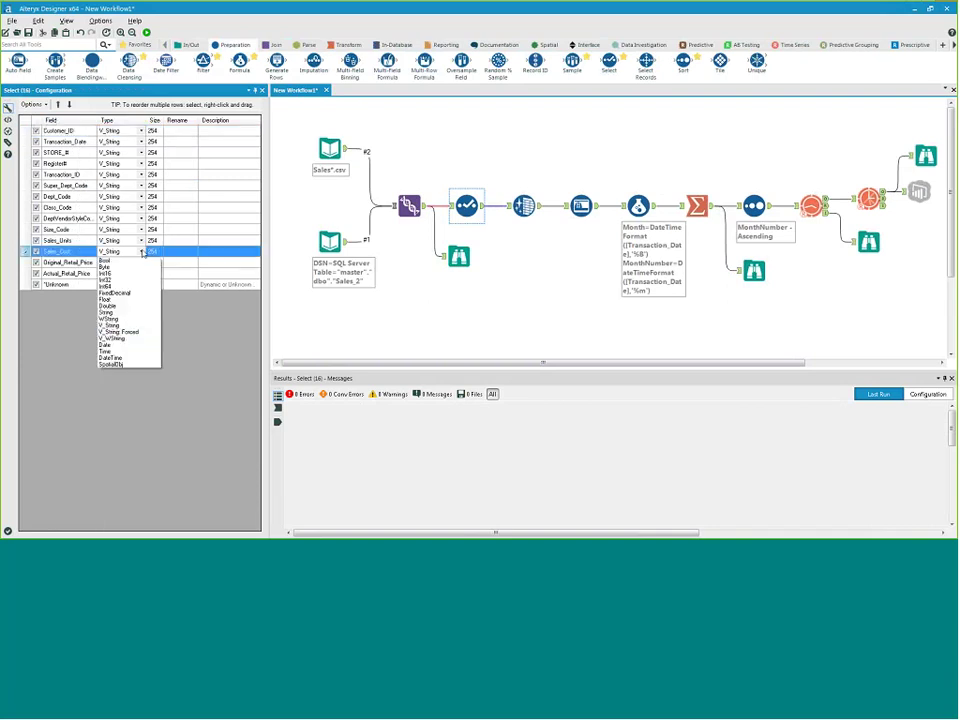
left_click(110, 305)
left_click(143, 240)
left_click(143, 240)
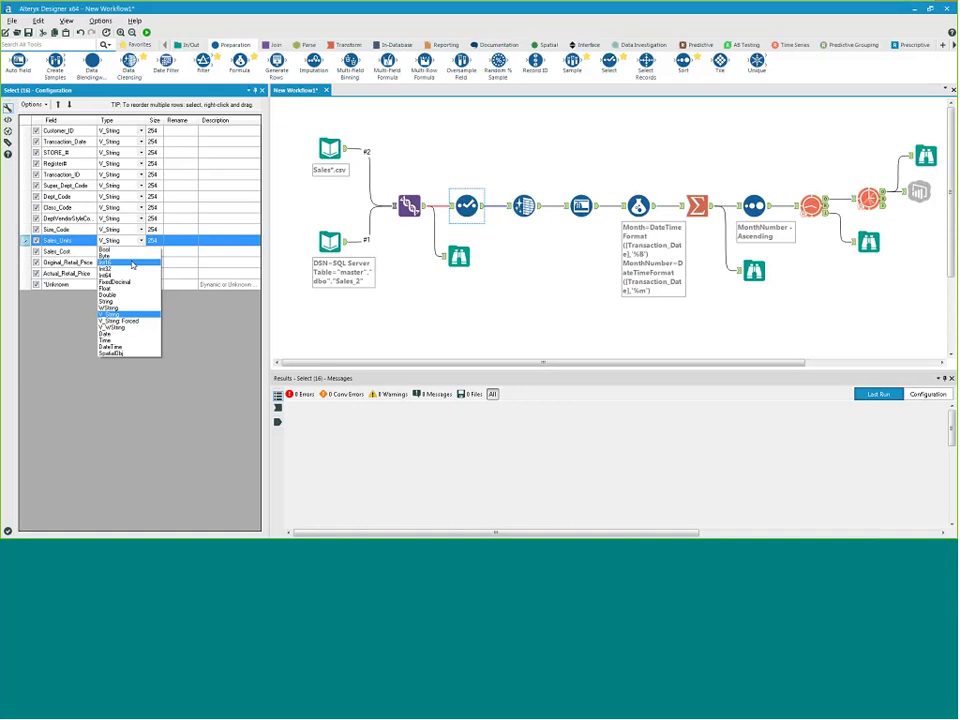
left_click(112, 264)
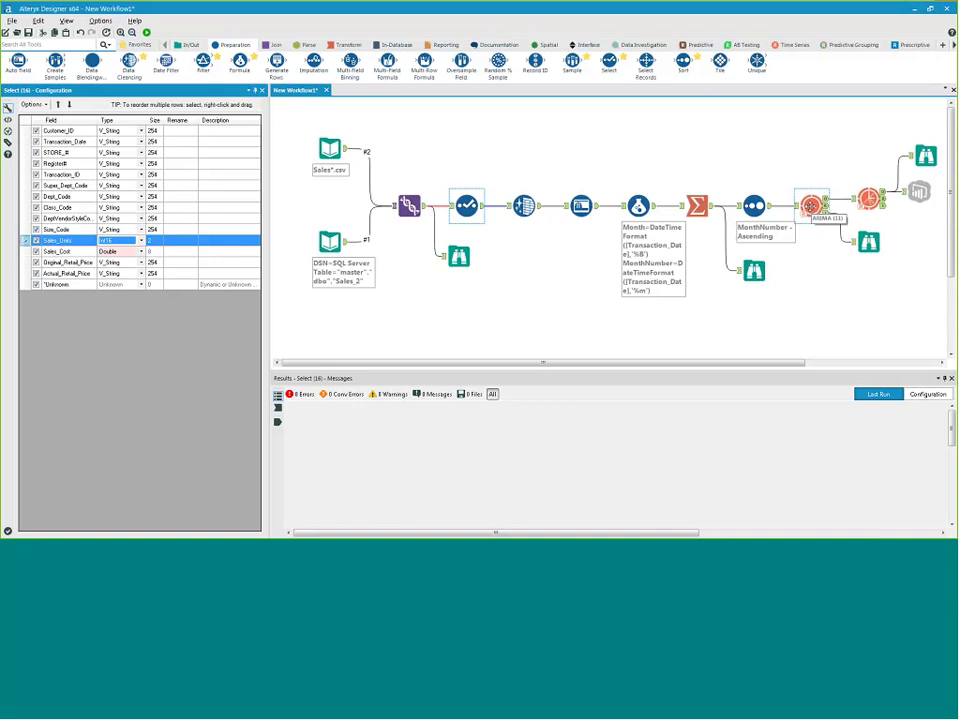
Keep Total Sales as the ARIMA target field and bring up the TS Forecast tool's settings
left_click(810, 206)
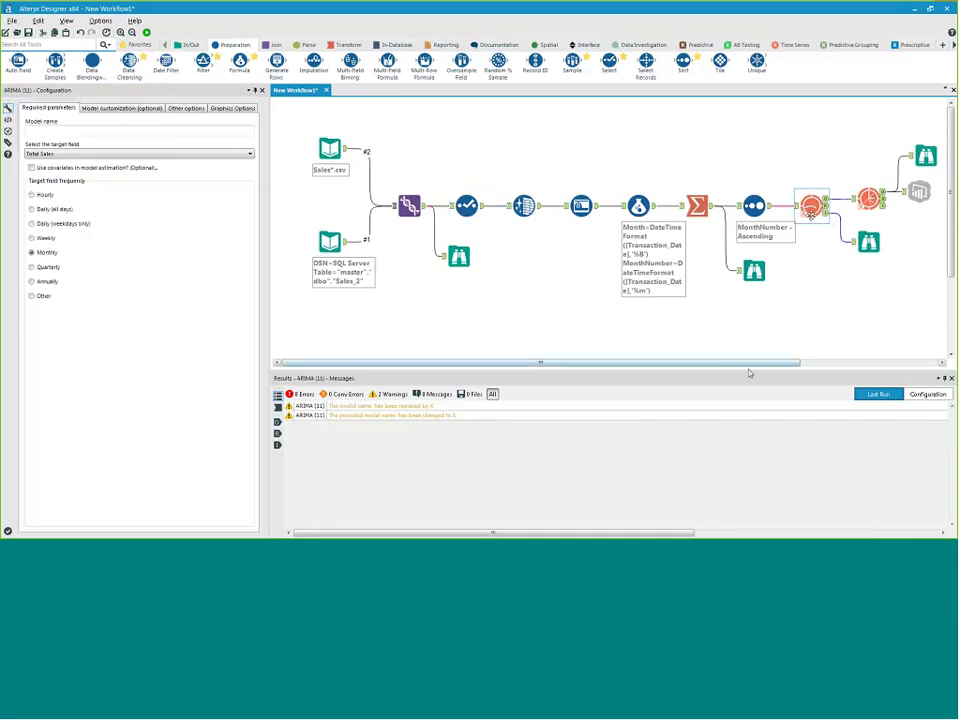
left_click_drag(749, 365, 809, 364)
left_click(795, 45)
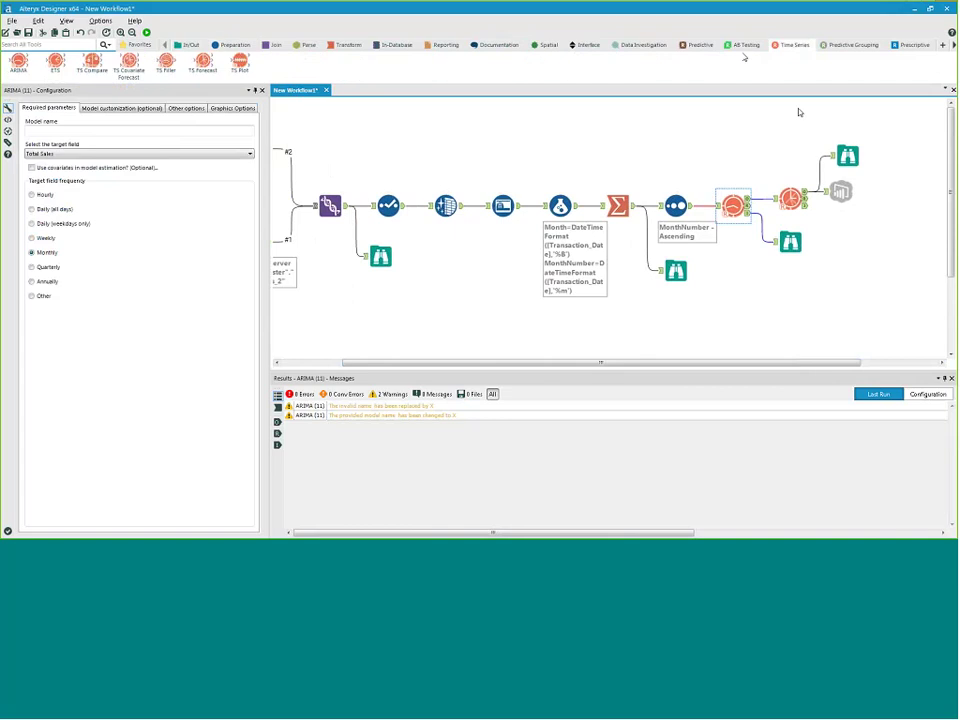
left_click(82, 155)
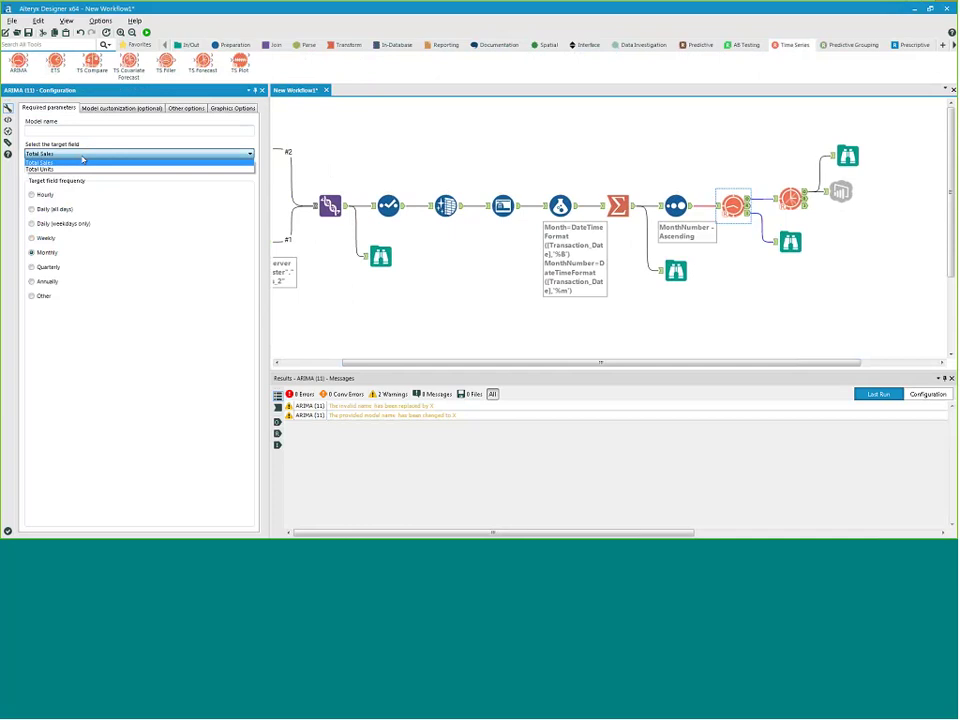
left_click(83, 160)
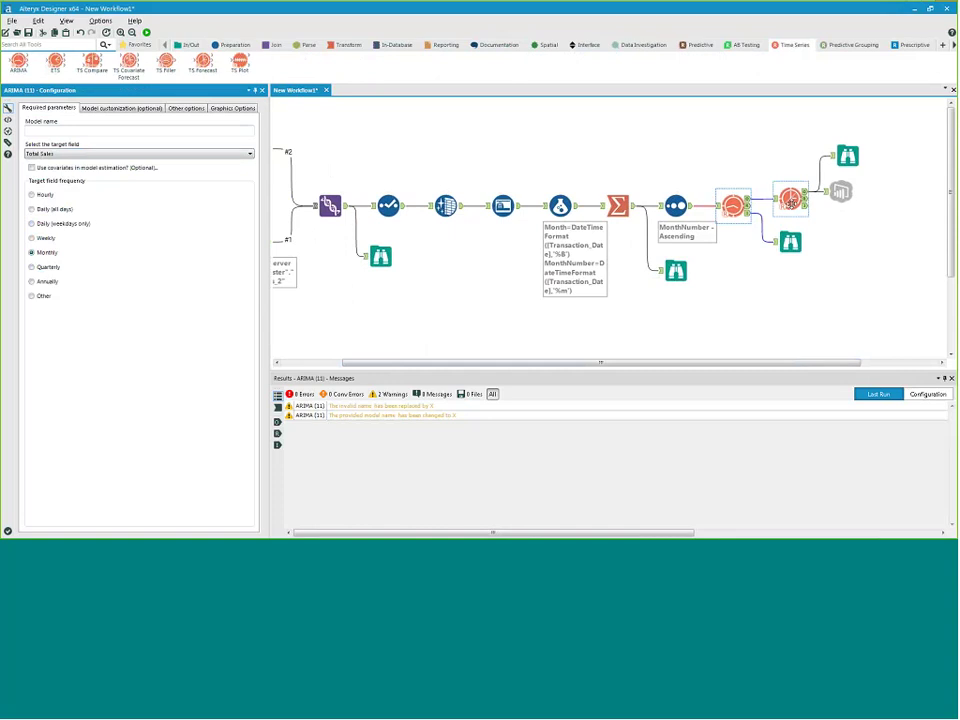
left_click(790, 200)
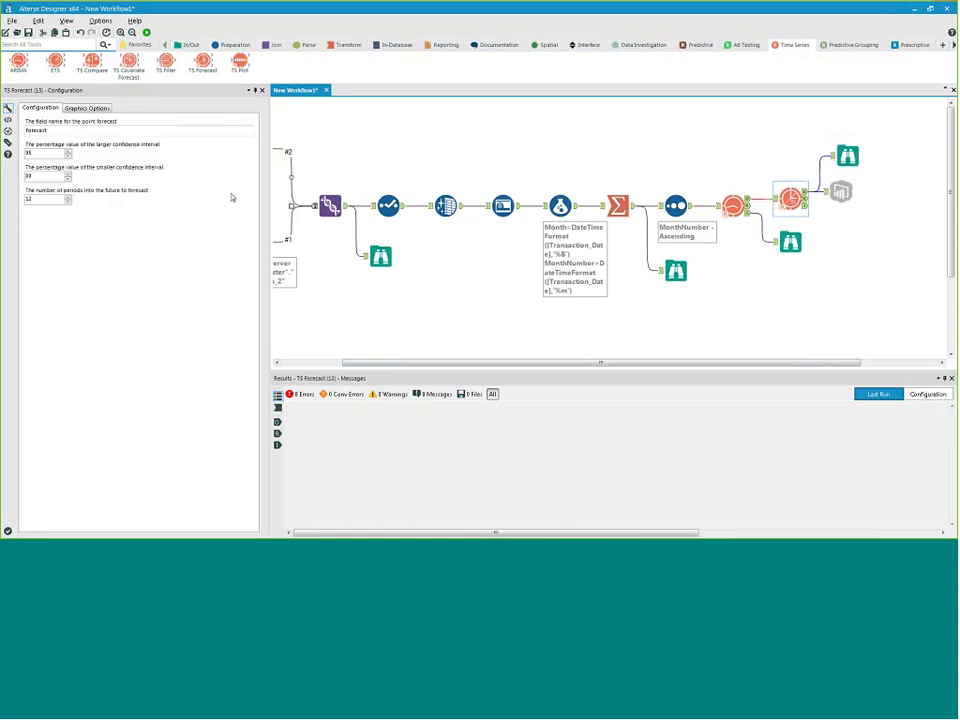
double_click(46, 200)
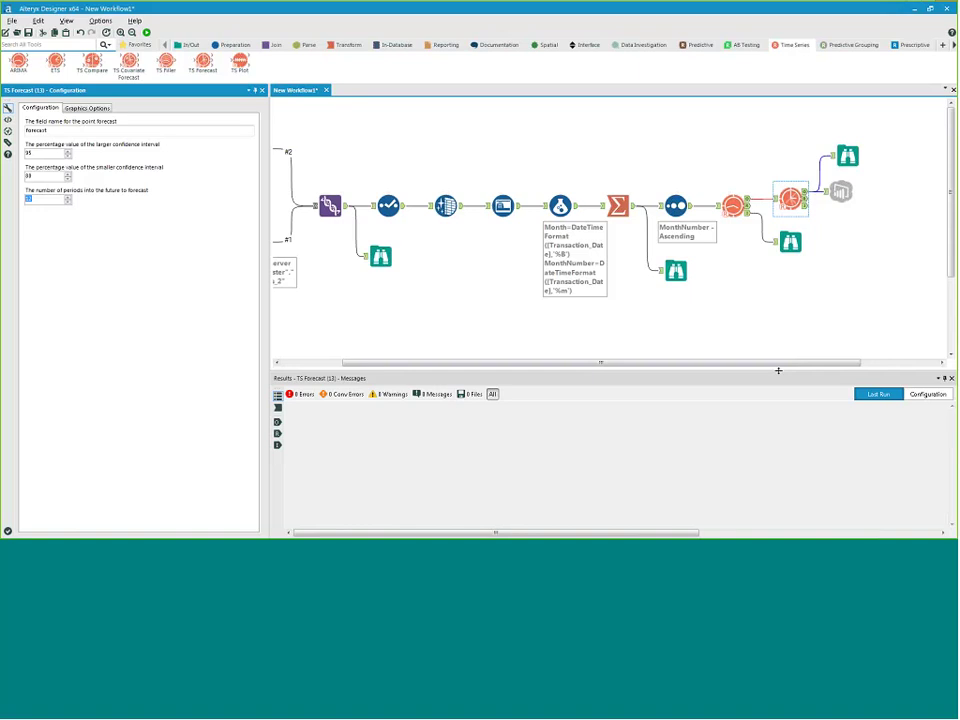
scroll(635, 363, "left", 3)
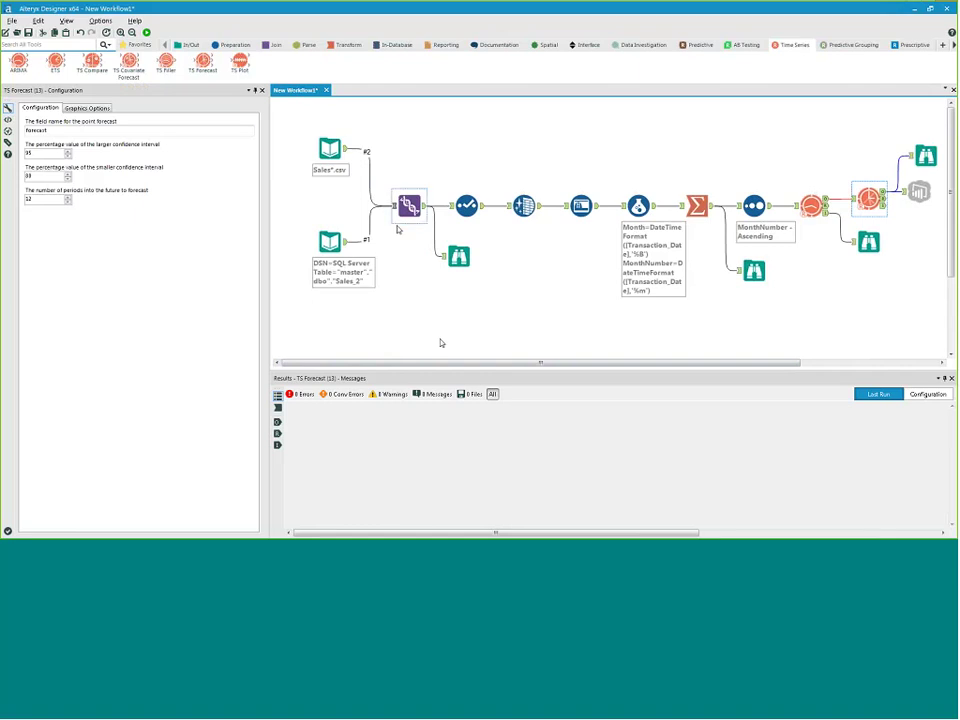
Move the forecasting tools higher on the canvas, then search 'tool' and place a Tool Container
left_click_drag(291, 123, 446, 150)
left_click_drag(800, 258, 937, 152)
left_click_drag(869, 198, 876, 140)
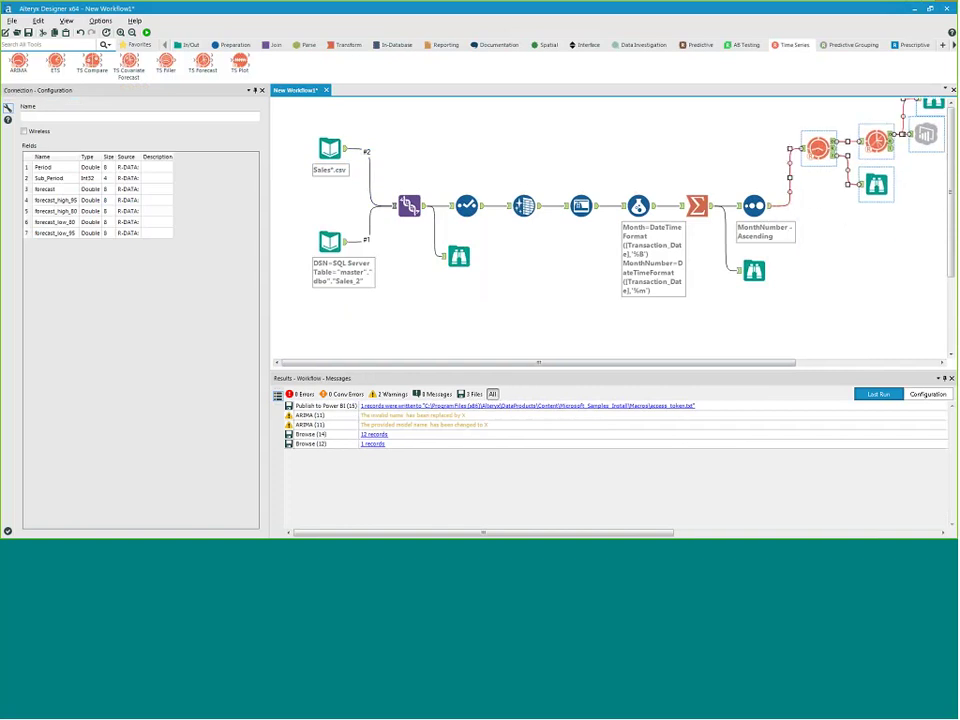
left_click_drag(737, 364, 833, 300)
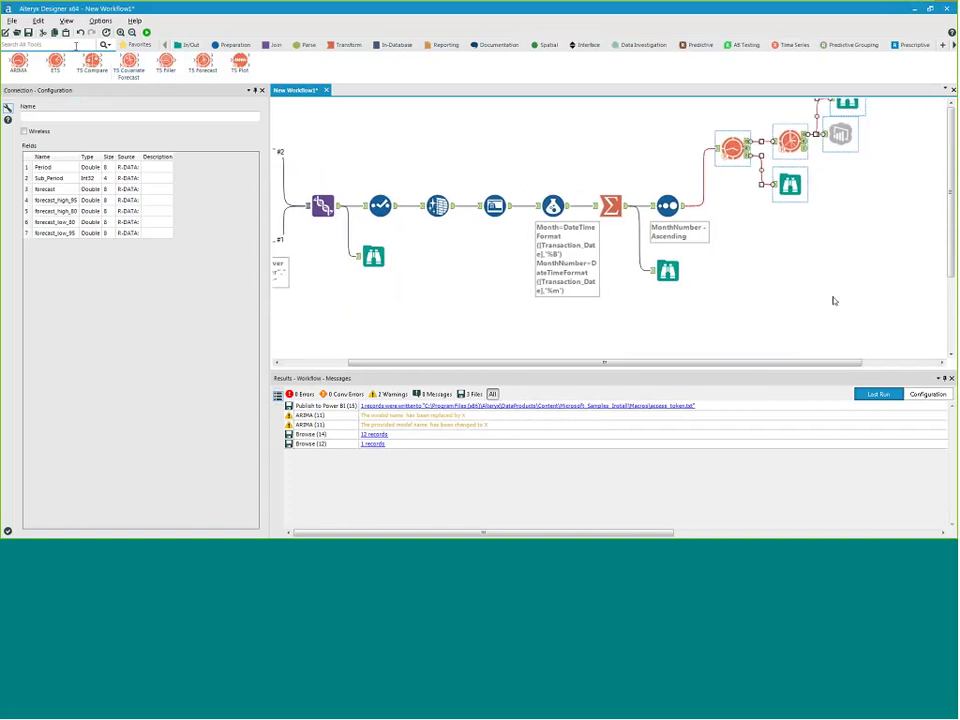
type("tool")
left_click_drag(18, 60, 926, 152)
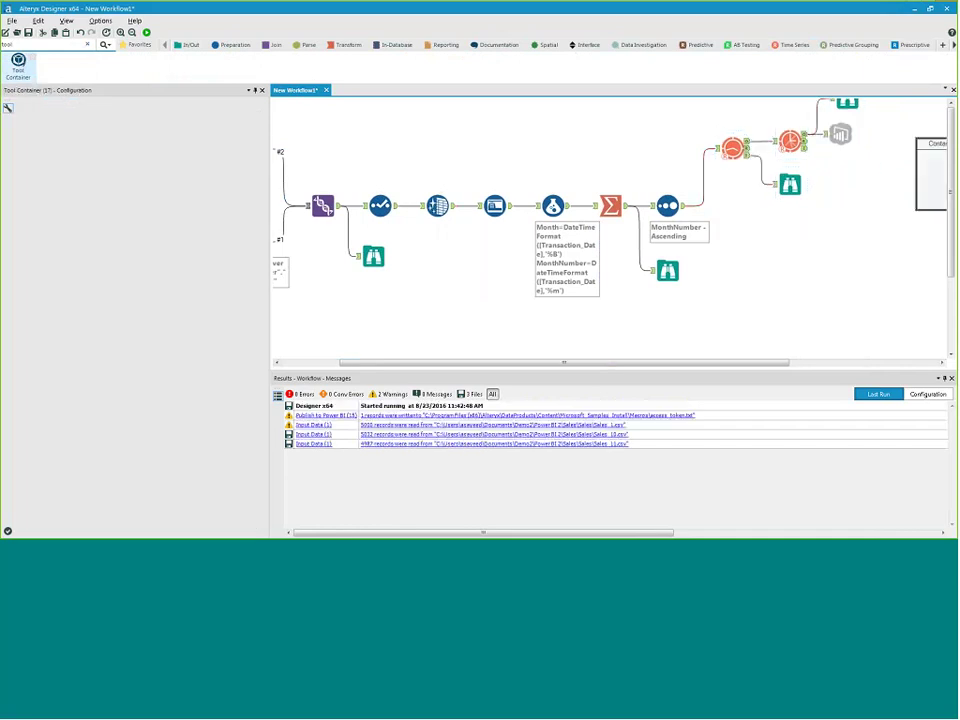
Drop Container 17 at top right, move the ARIMA, forecast and output tools into it, and align it with the tool row
left_click_drag(786, 362, 843, 358)
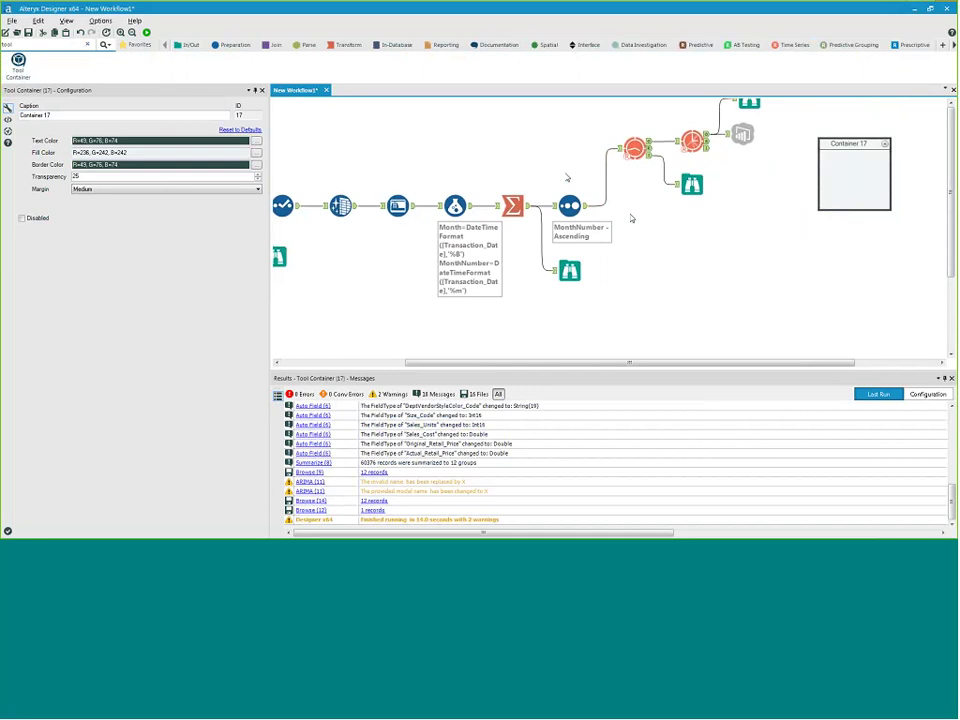
left_click_drag(627, 208, 765, 103)
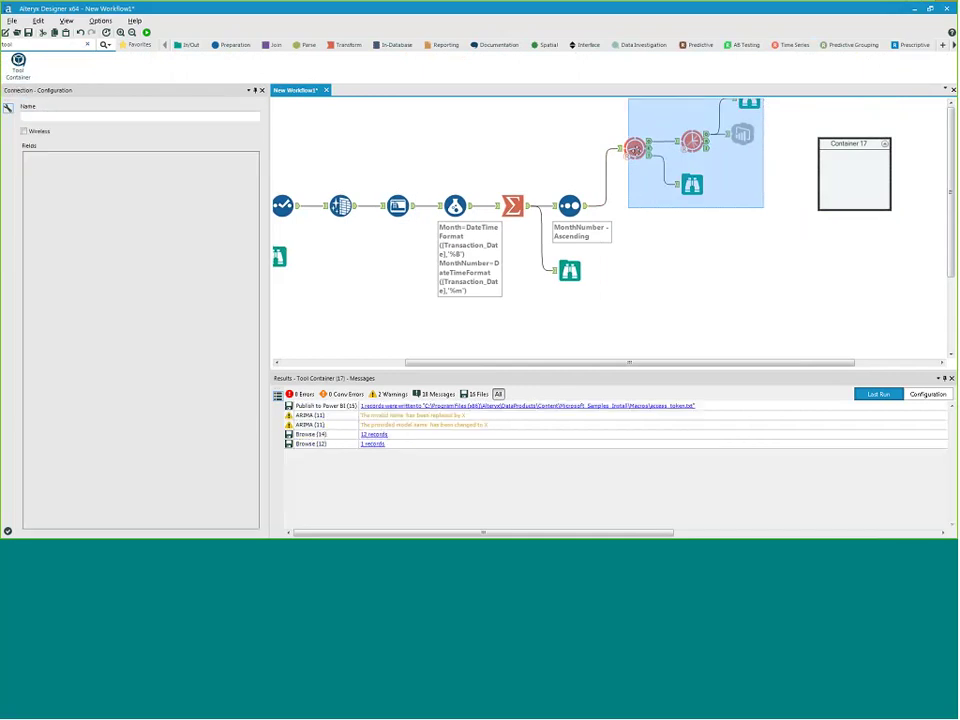
left_click_drag(635, 149, 876, 193)
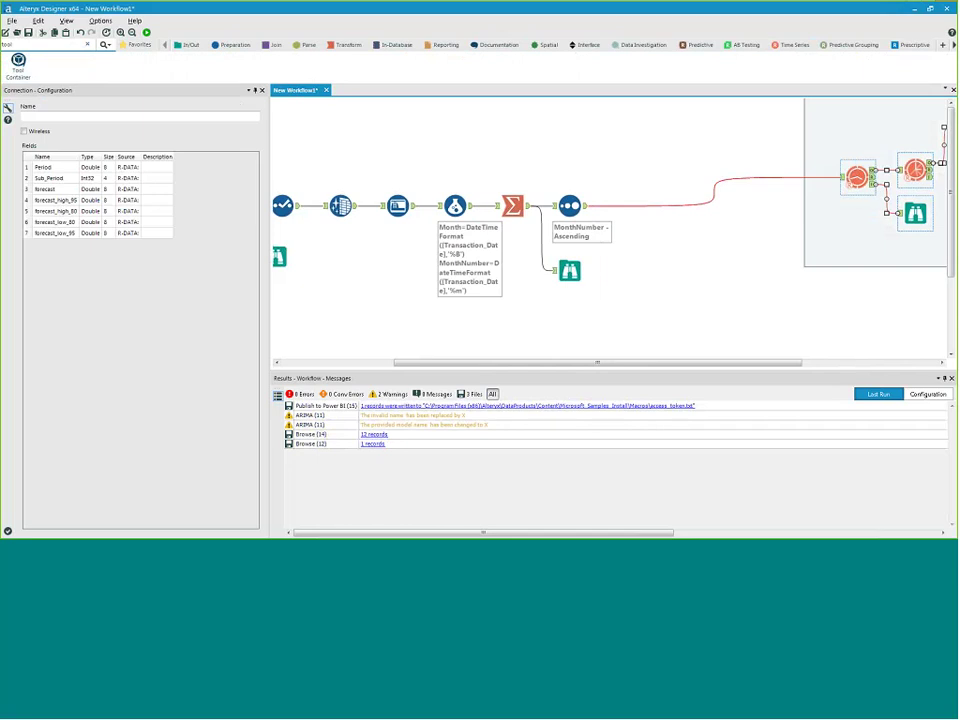
key("ctrl+z")
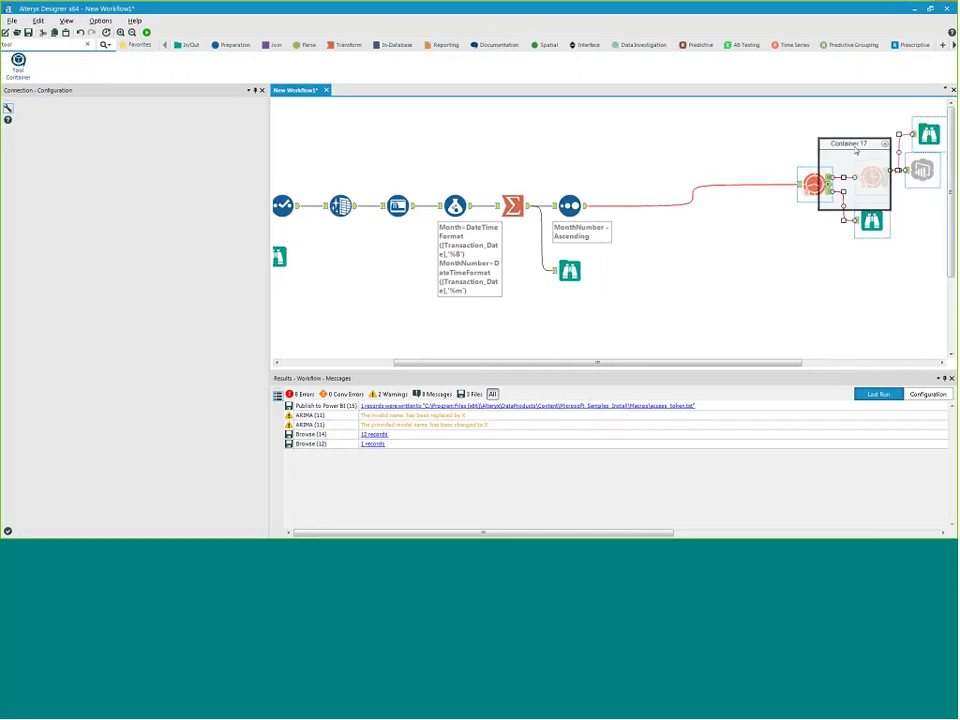
key("ctrl+z")
key("ctrl+y")
key("ctrl+y")
key("ctrl+y")
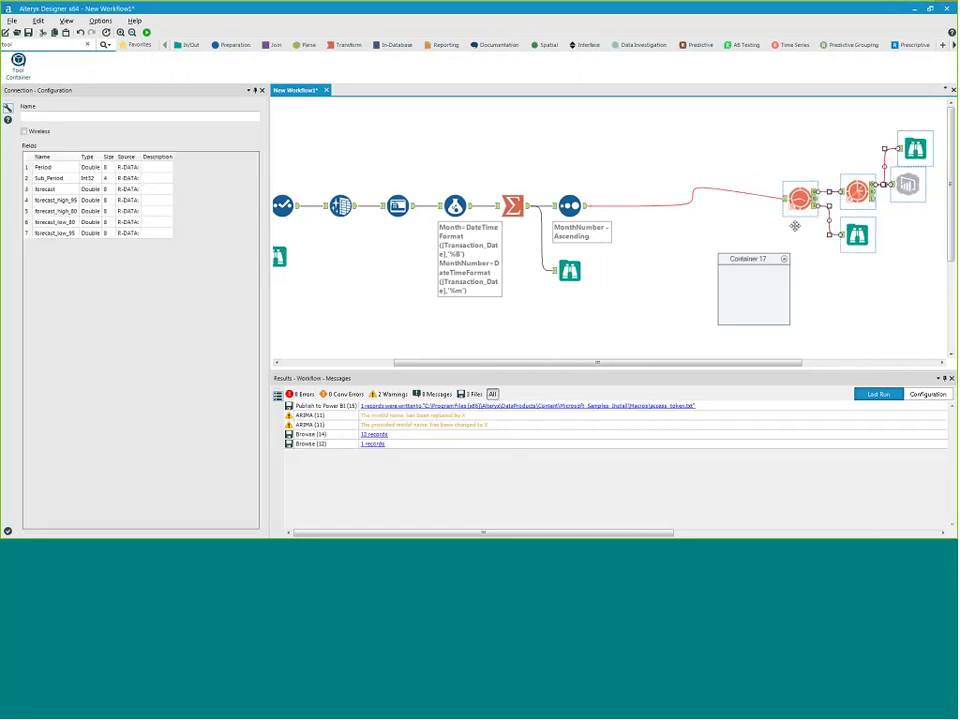
key("ctrl+z")
key("ctrl+z")
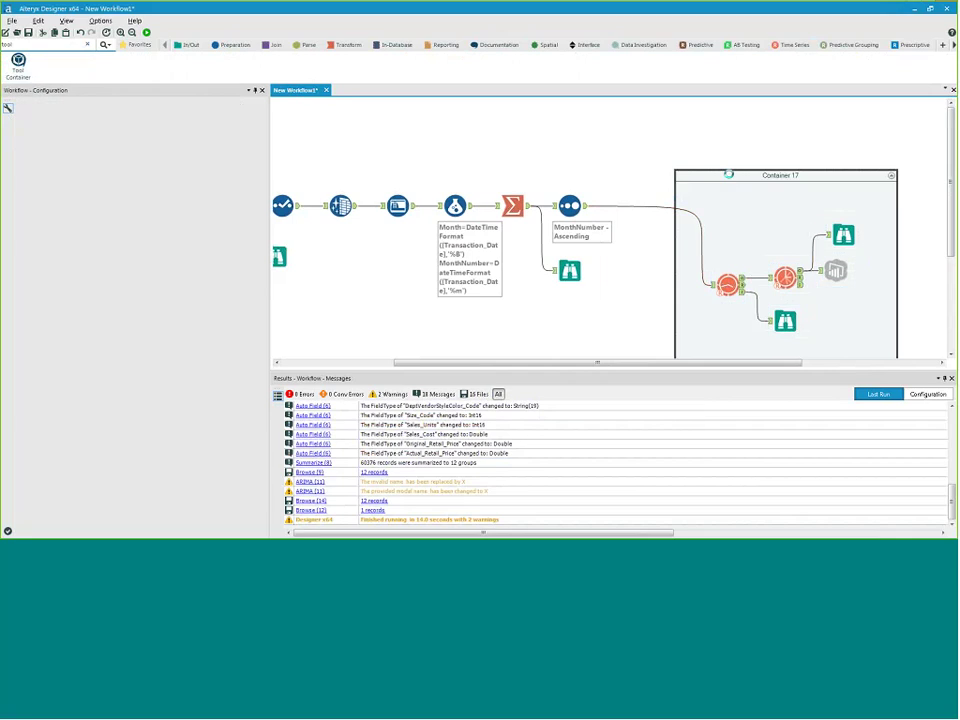
key("ctrl+z")
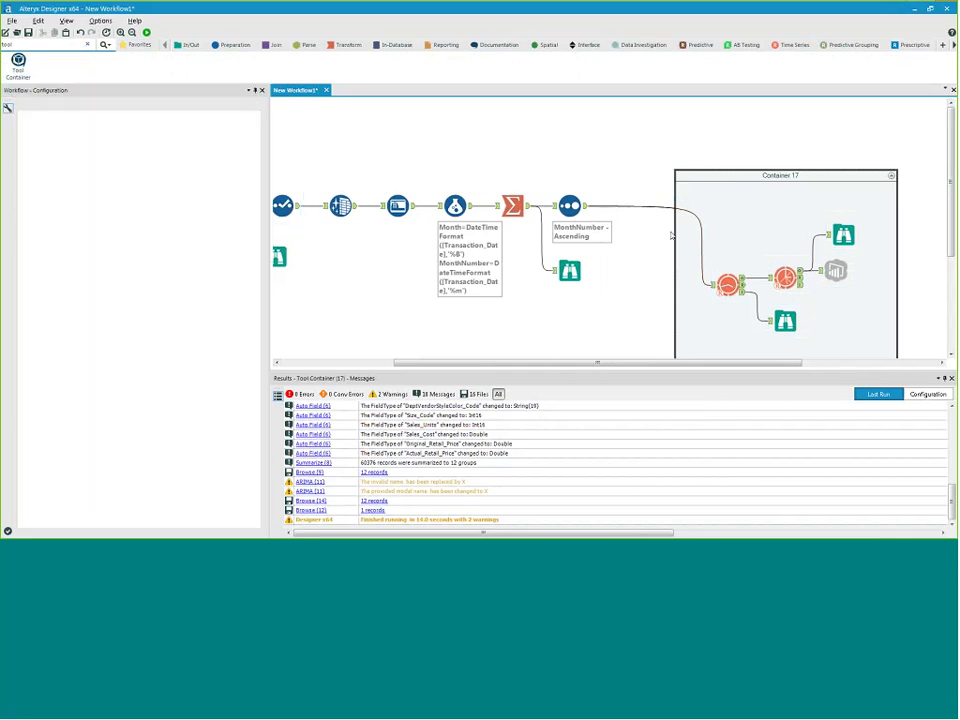
key("ctrl+z")
left_click_drag(715, 157, 711, 201)
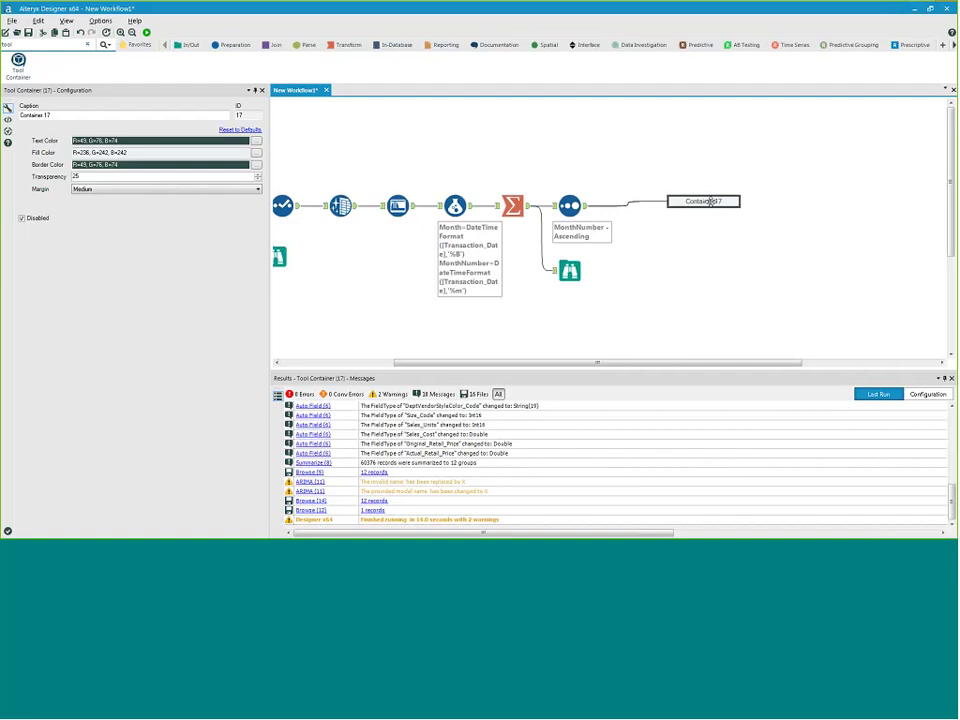
Deselect the container, restore the Favorites palette, select the Sales*.csv input, and start saving the workflow
scroll(347, 346, "left", 5)
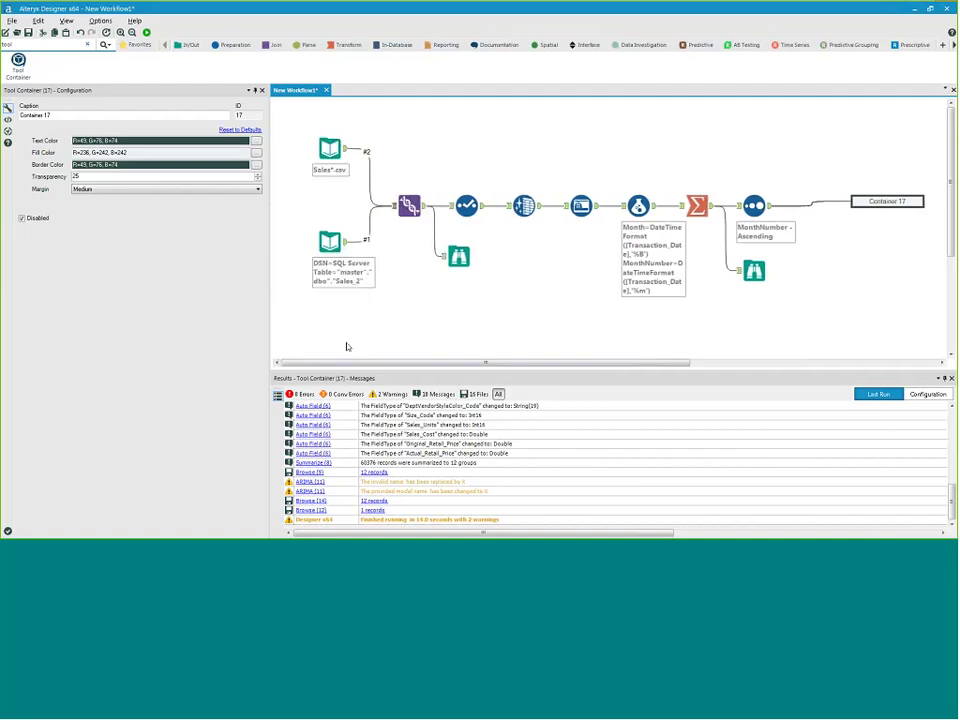
left_click(430, 152)
left_click(140, 45)
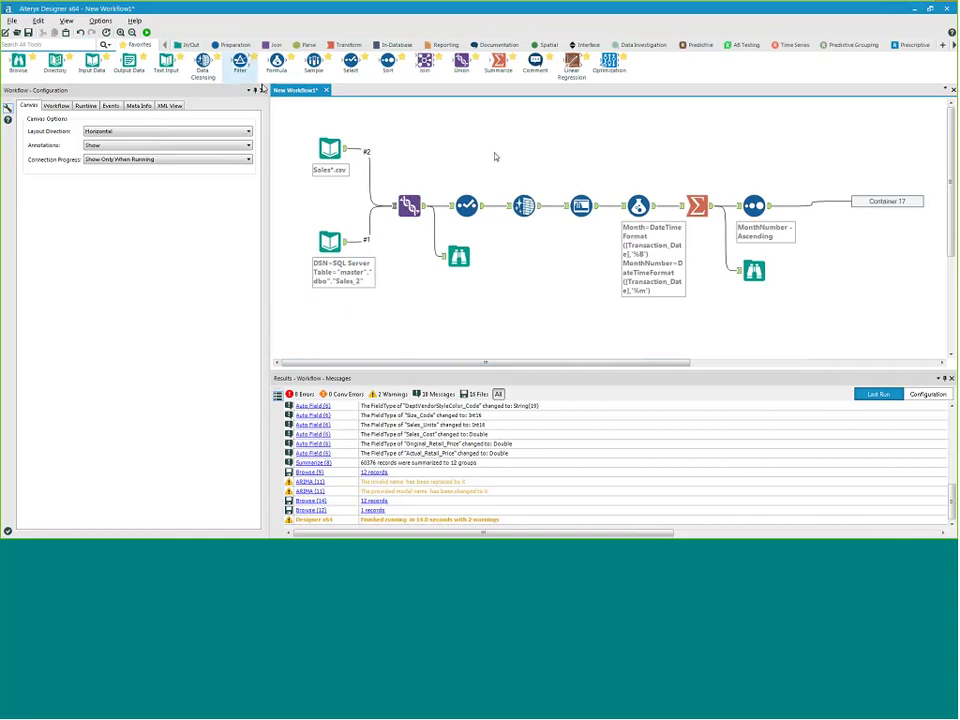
left_click(328, 174)
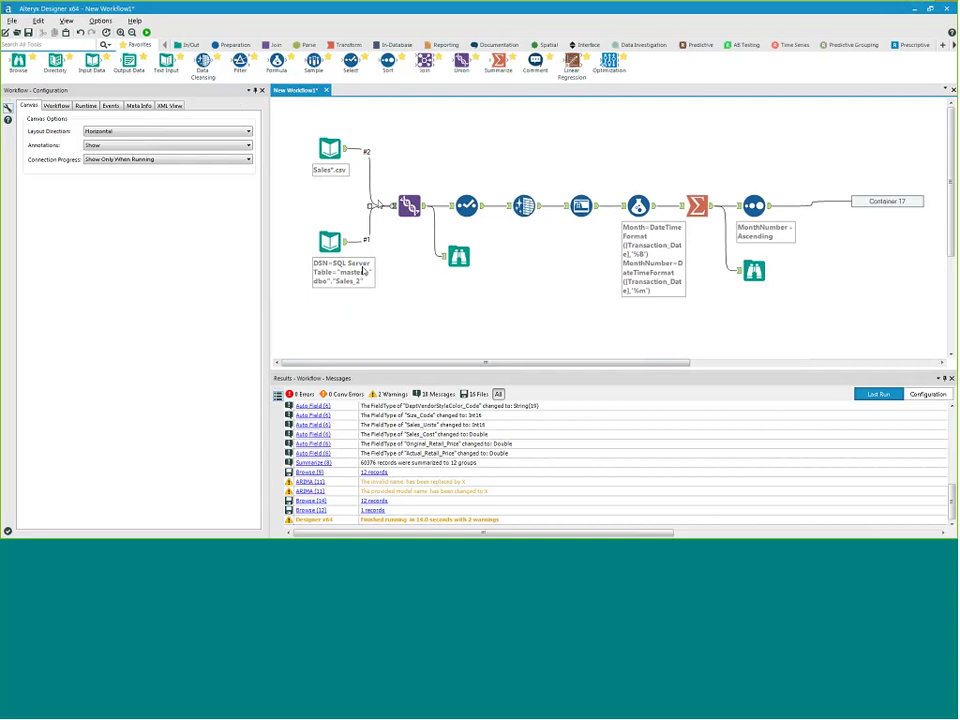
left_click(105, 32)
Save the workflow to the Desktop as New Workflow1.yxmd, replacing the existing file
left_click(494, 308)
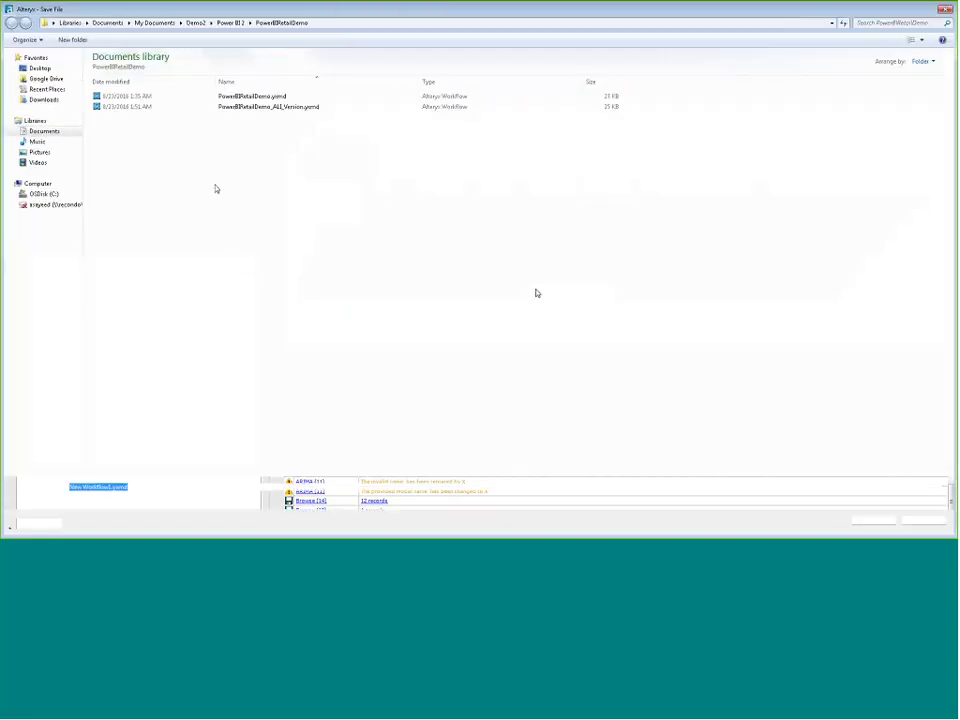
left_click(40, 67)
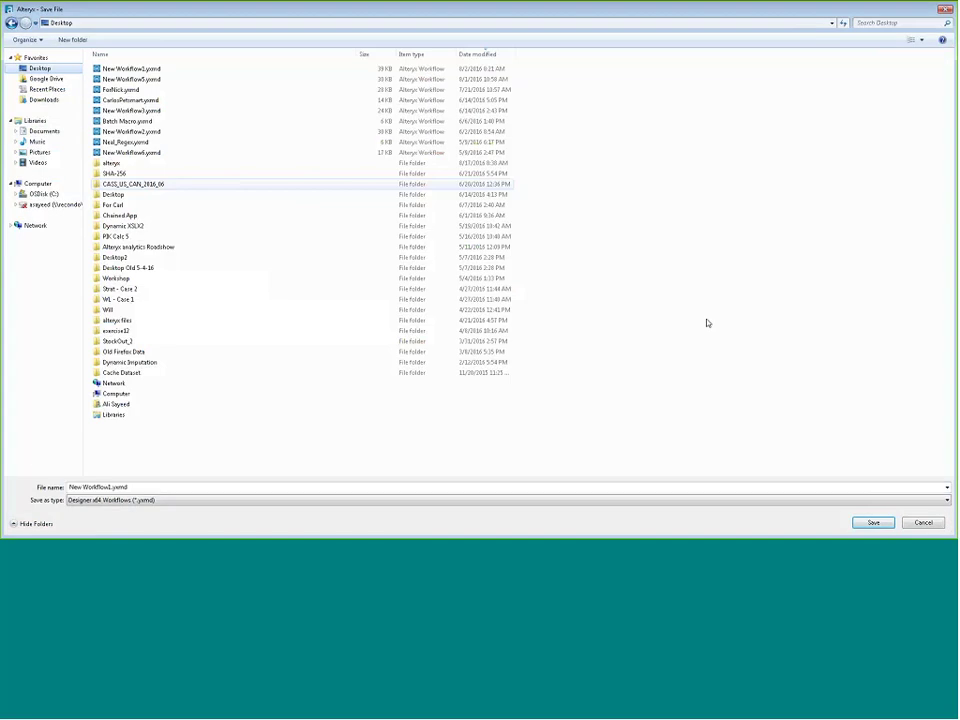
left_click(868, 522)
left_click(506, 276)
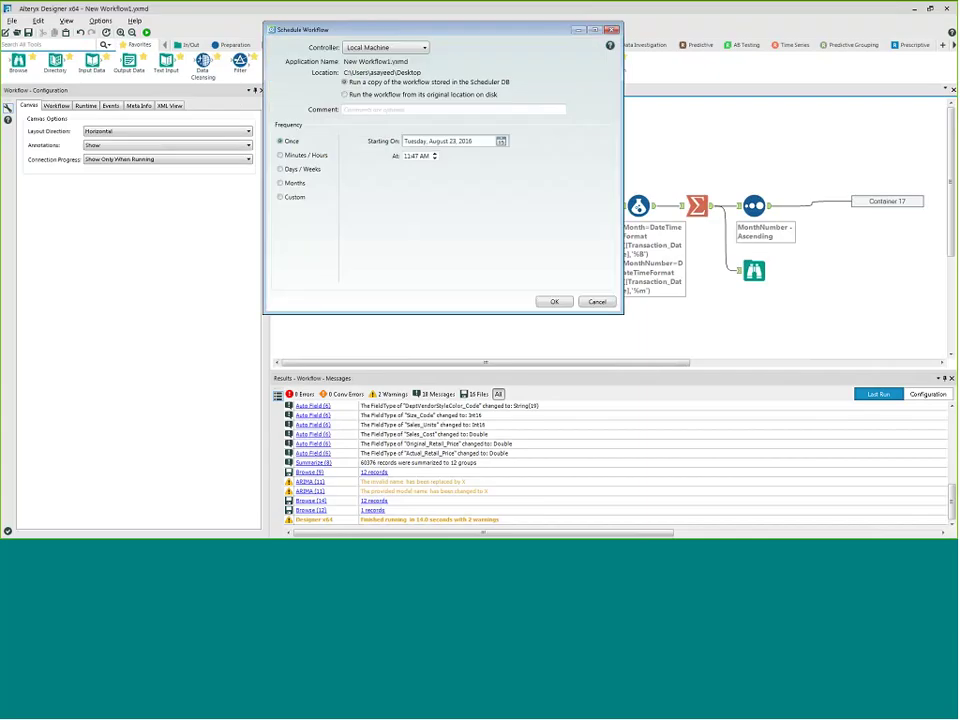
Try the minute, day, month and custom schedule frequencies, then cancel without scheduling
left_click(282, 155)
left_click(282, 183)
left_click(282, 169)
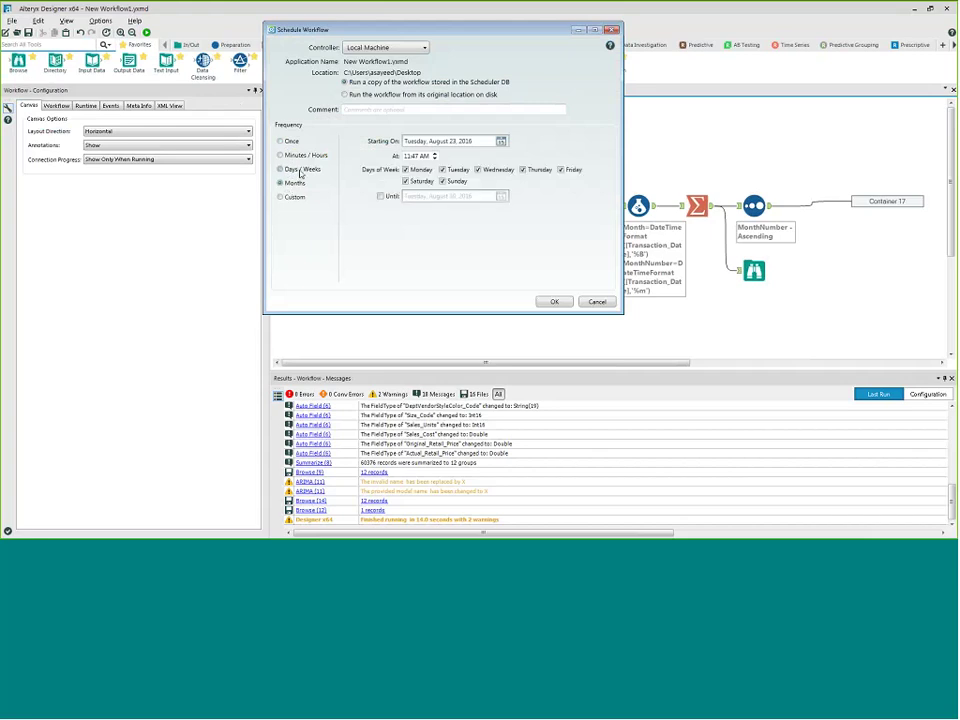
left_click(282, 183)
left_click(282, 197)
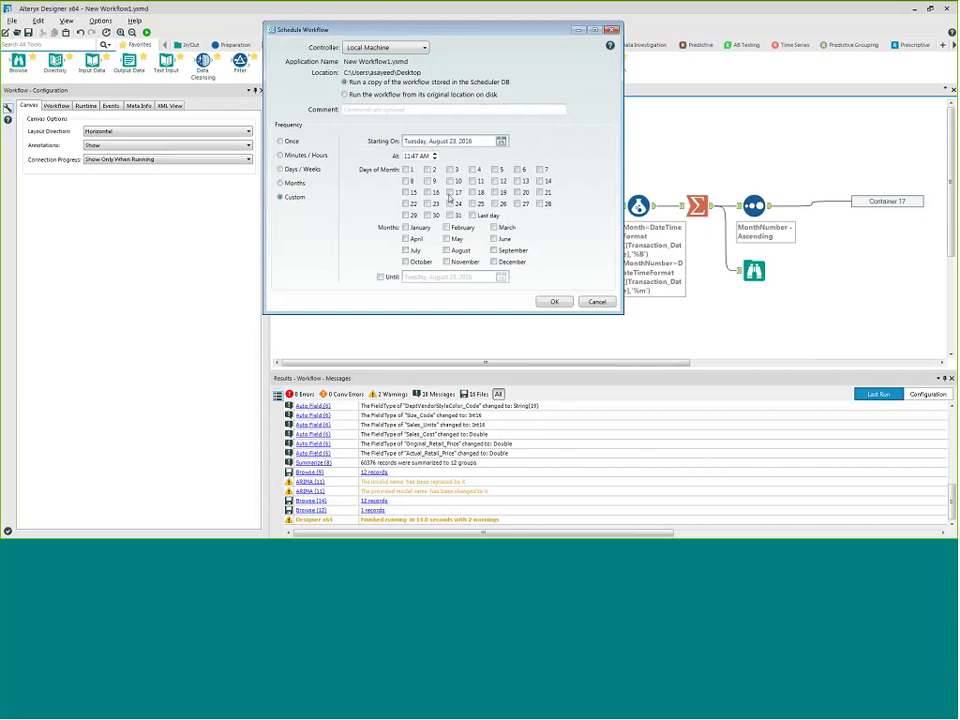
left_click(597, 302)
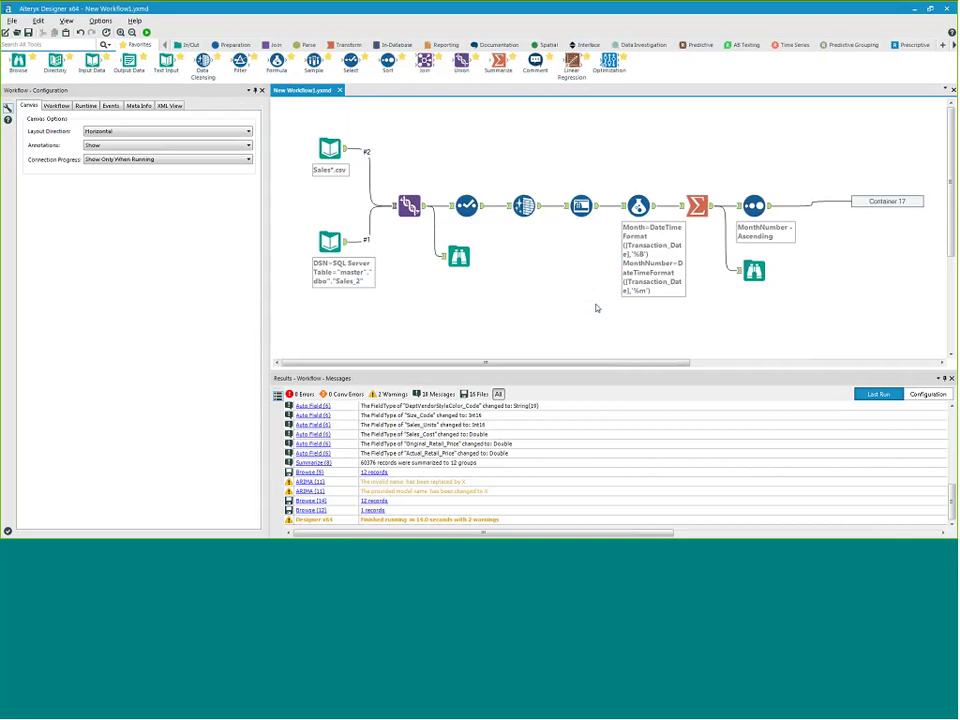
Enable Container 17 by clearing Disabled and move it up and to the left
left_click(887, 201)
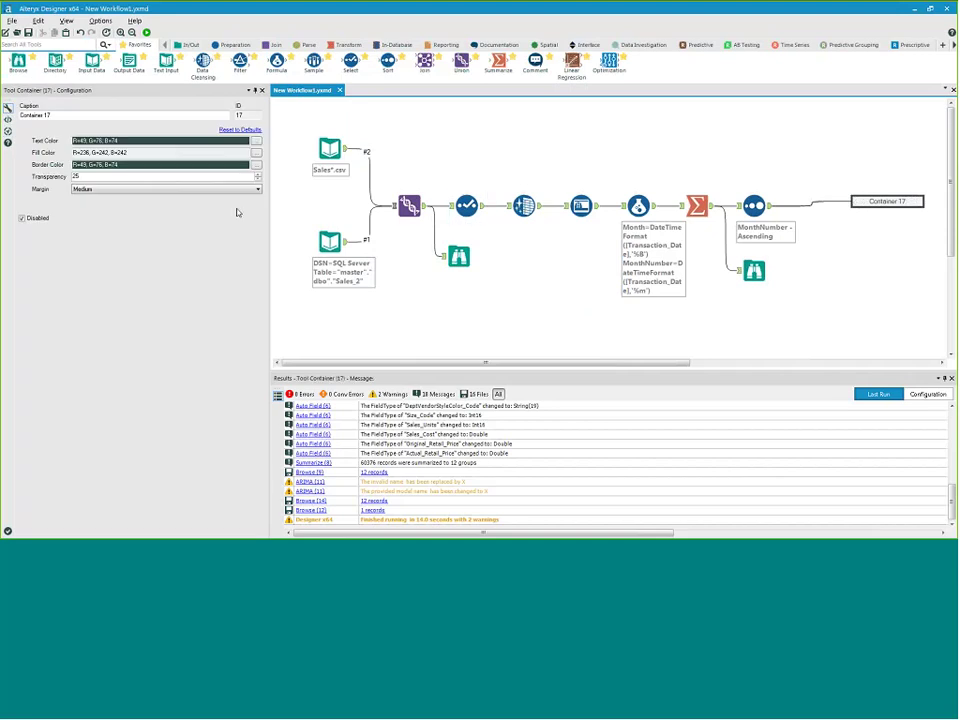
left_click(44, 218)
left_click(44, 218)
left_click(510, 317)
scroll(681, 366, "right", 5)
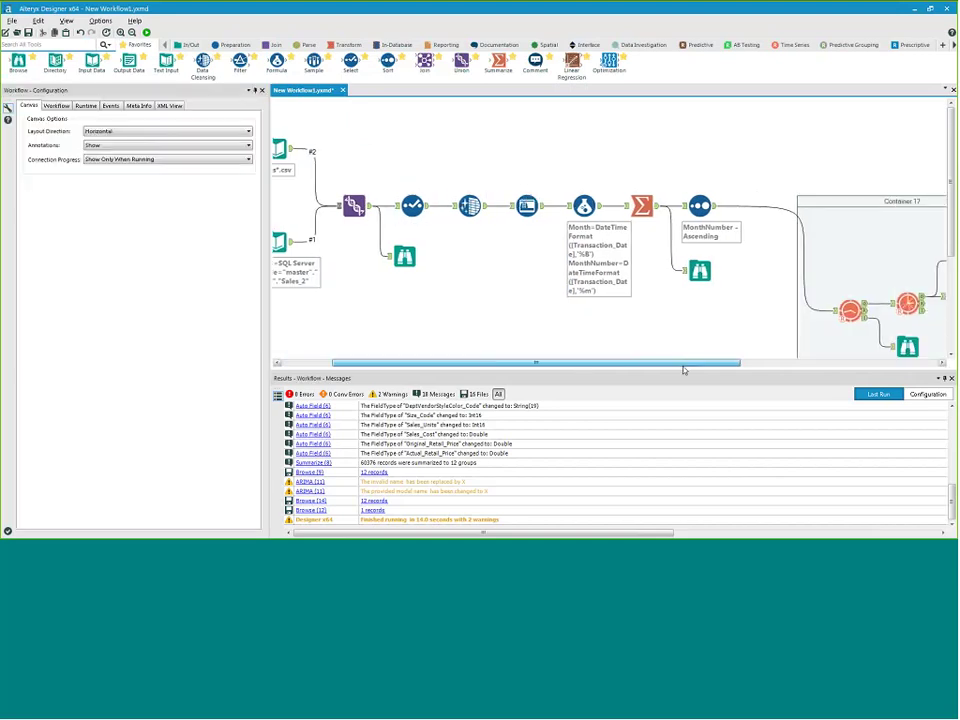
left_click_drag(737, 203, 697, 138)
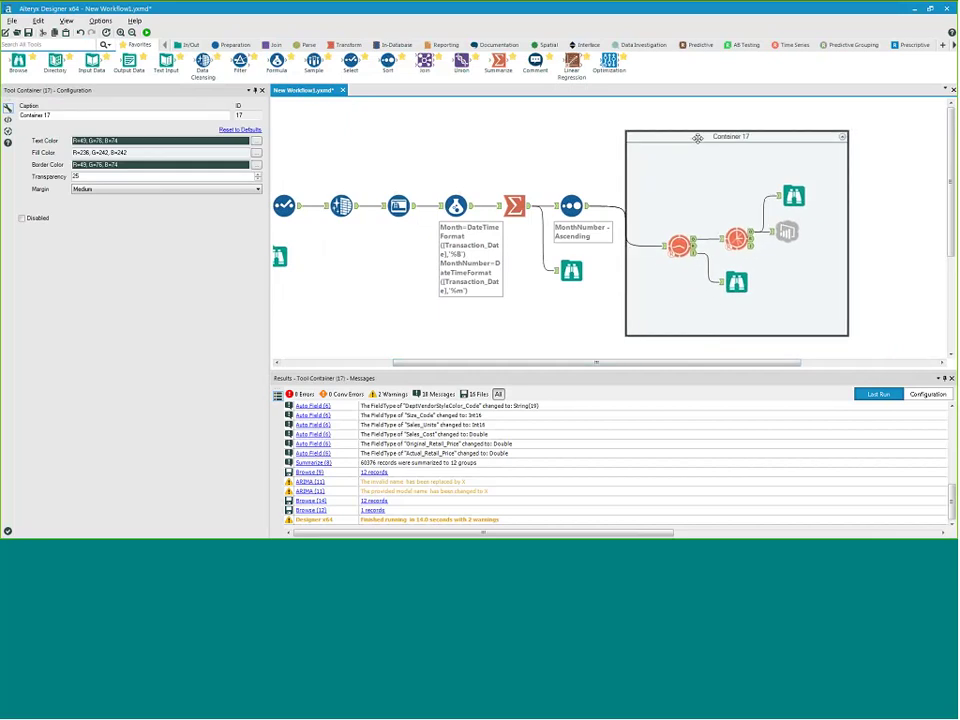
Set Container 17's margin to None and drag it up-left toward the sort step
left_click(170, 189)
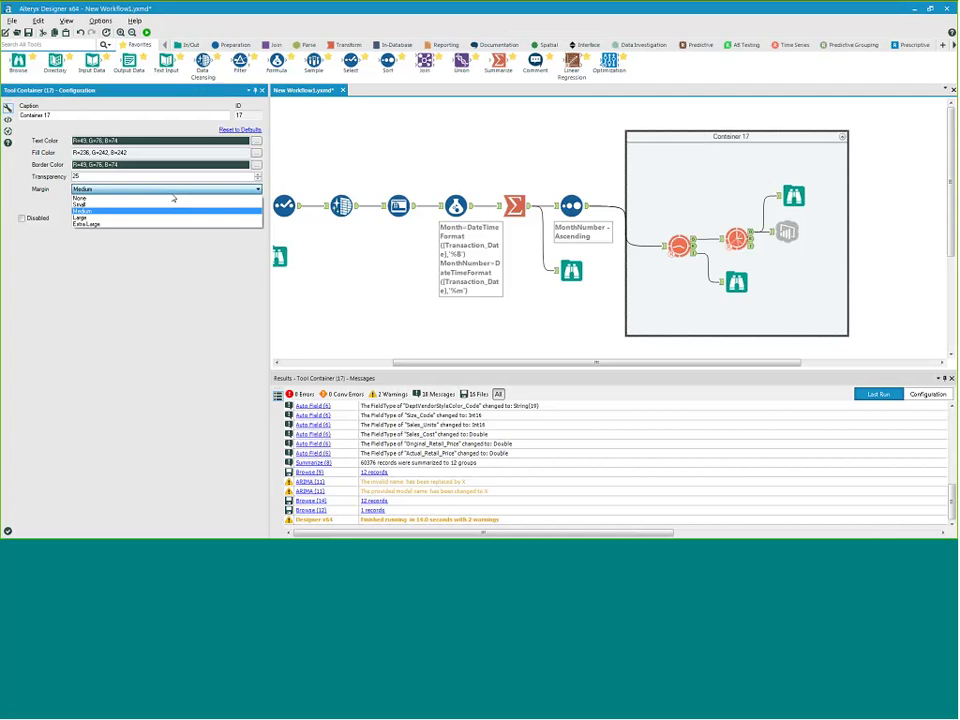
left_click(100, 197)
left_click(724, 144)
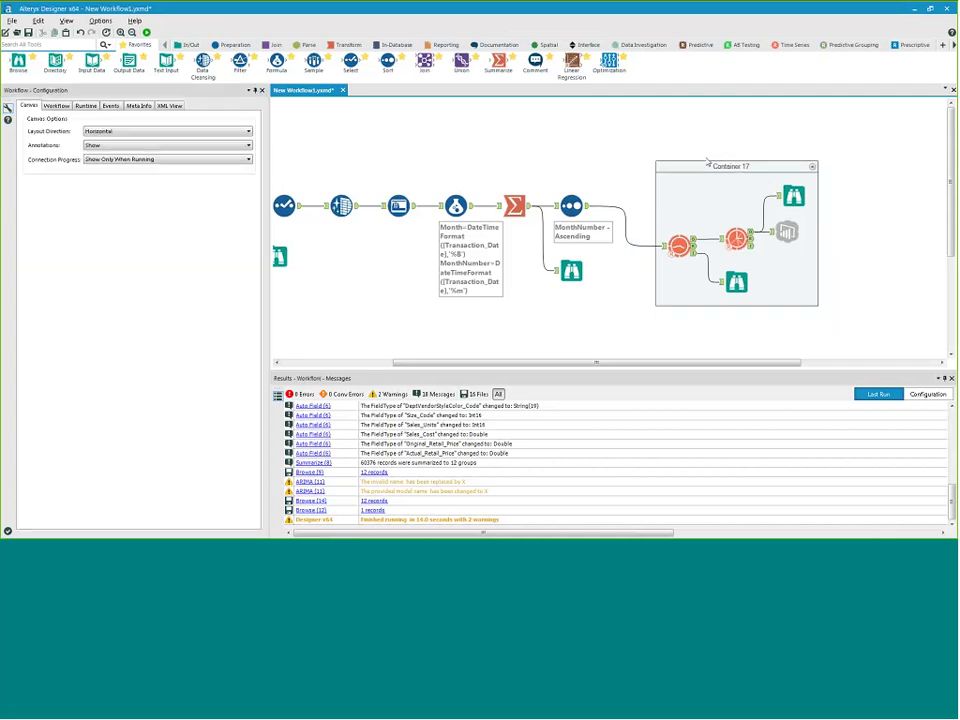
left_click(692, 162)
left_click_drag(692, 155, 683, 128)
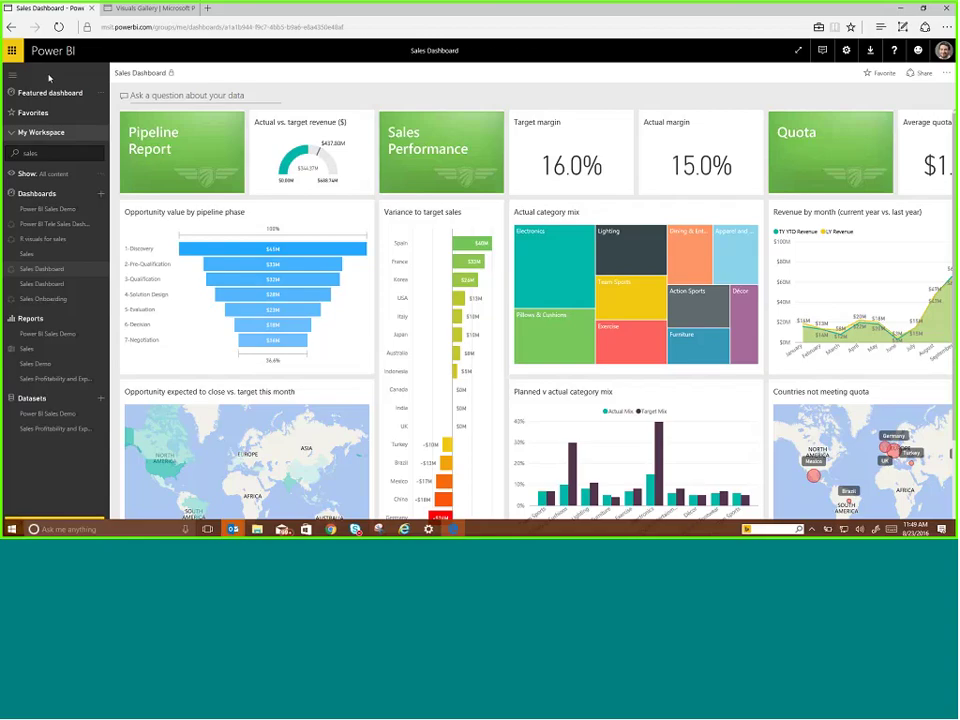
Collapse the navigation pane and open the Sales Dashboard's Share pane
left_click(12, 77)
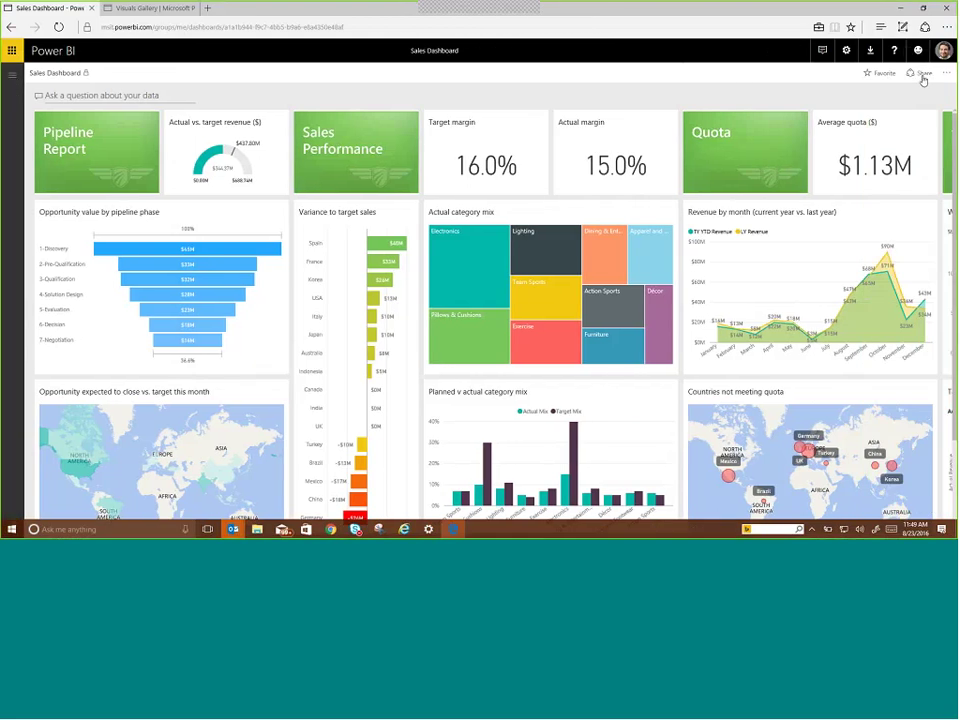
left_click(923, 76)
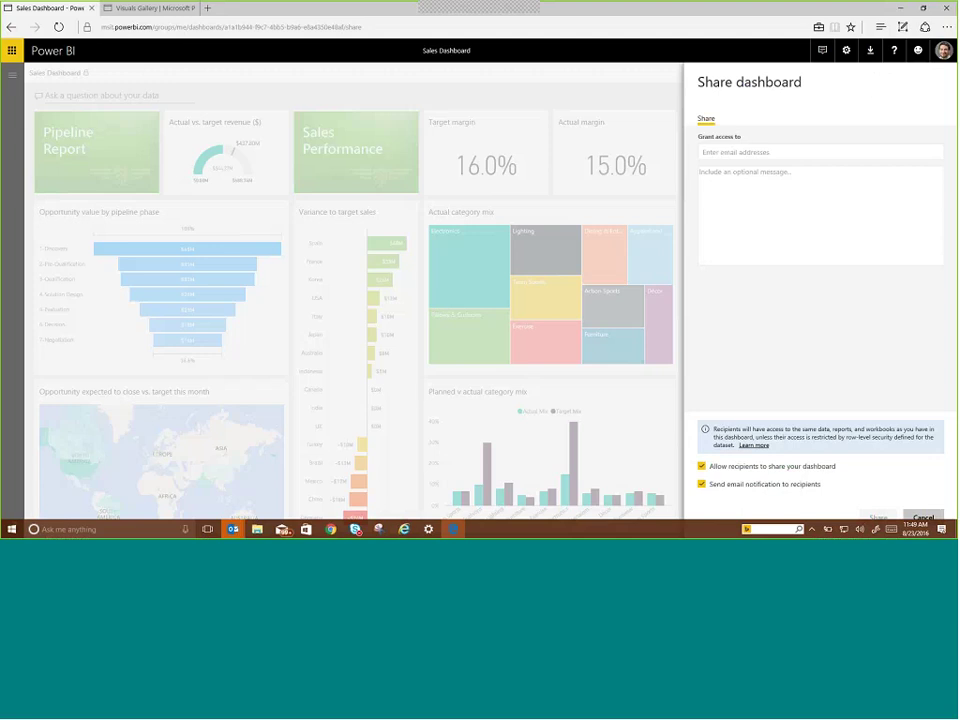
Check the message box and notifications list, then cancel the Share dashboard pane
left_click(731, 172)
left_click(823, 54)
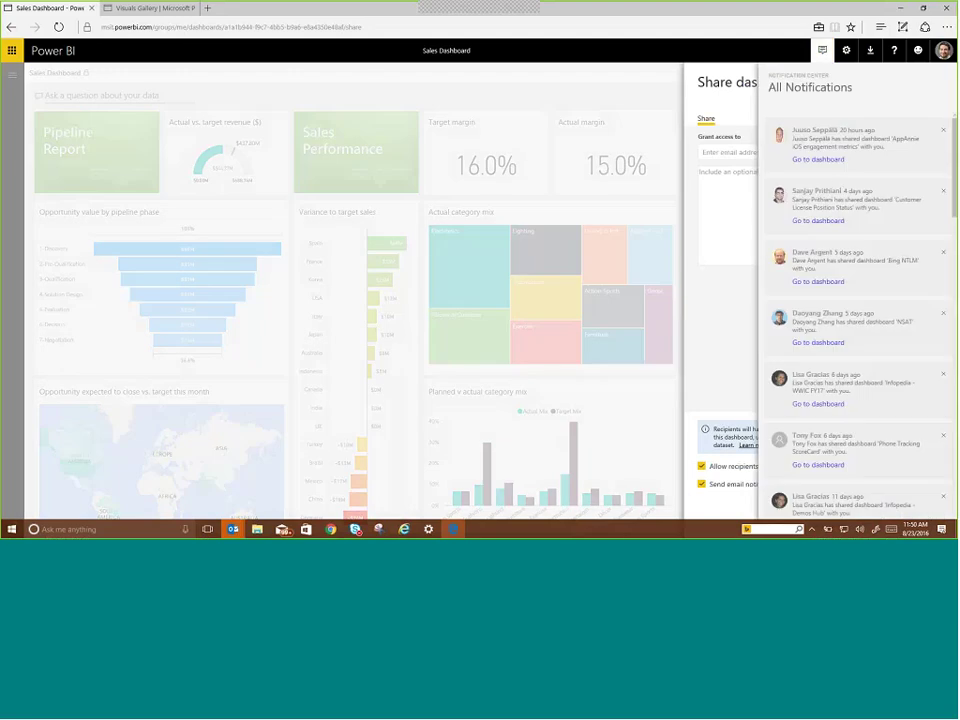
left_click(822, 51)
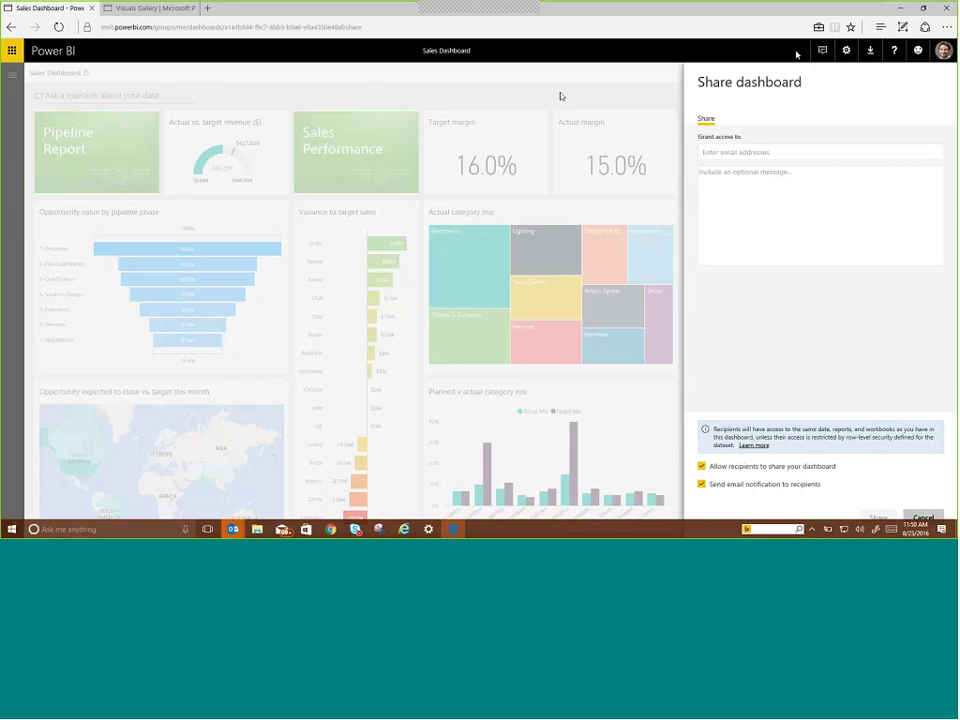
left_click(921, 517)
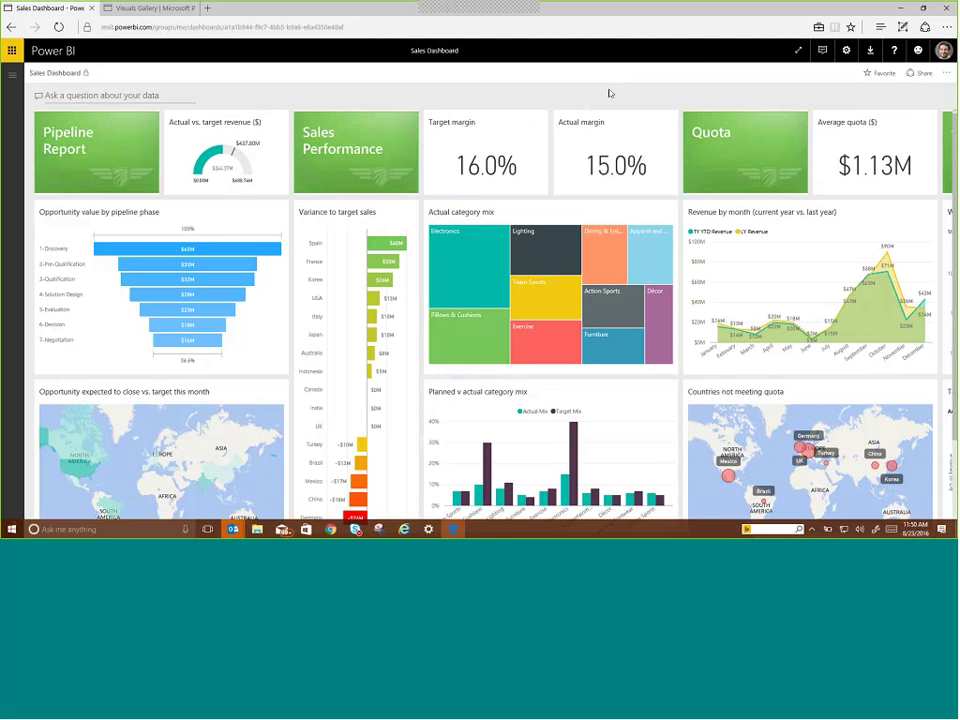
Expand the navigation pane and open the Power BI Sales Demo report's Trends page
left_click(12, 76)
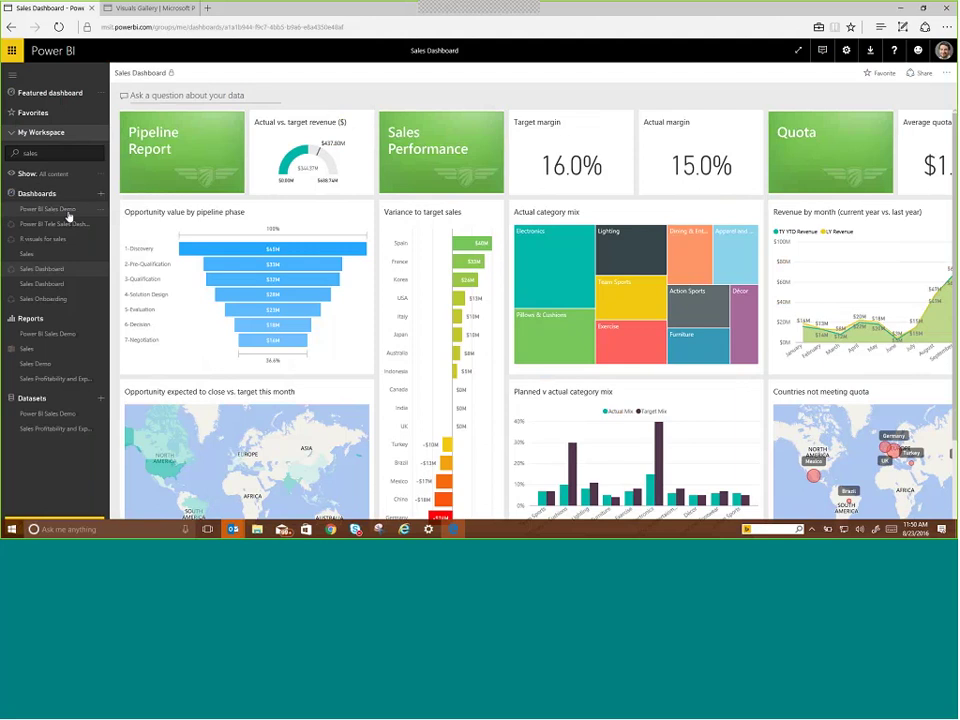
left_click(61, 337)
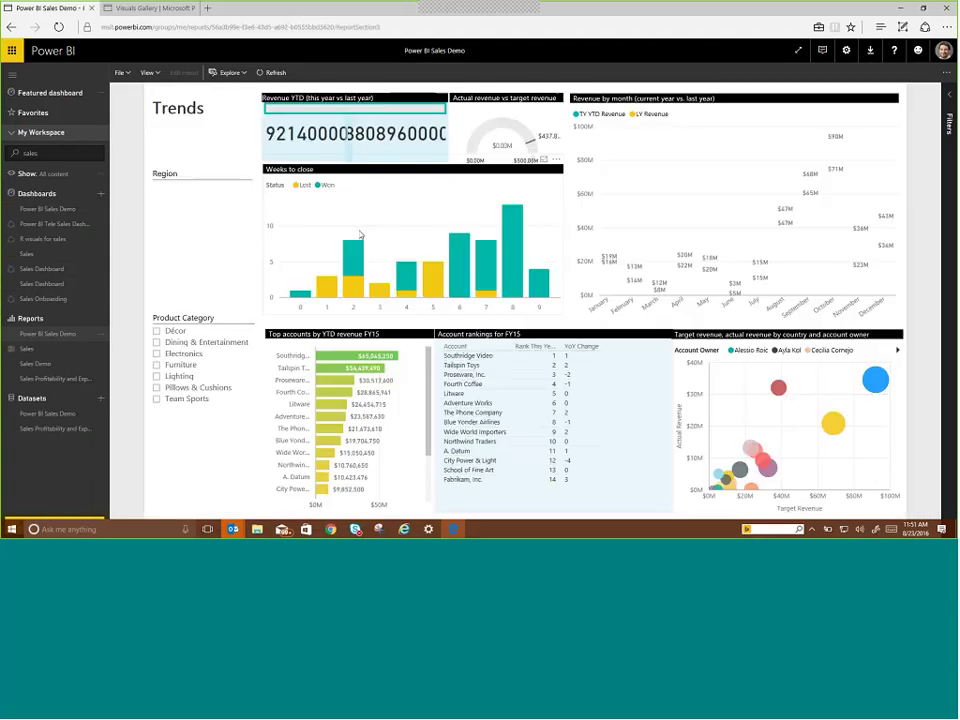
Show the Sales Demo report's Pipeline Report page with its funnel, revenue gauge and opportunity map
left_click(924, 8)
left_click(288, 8)
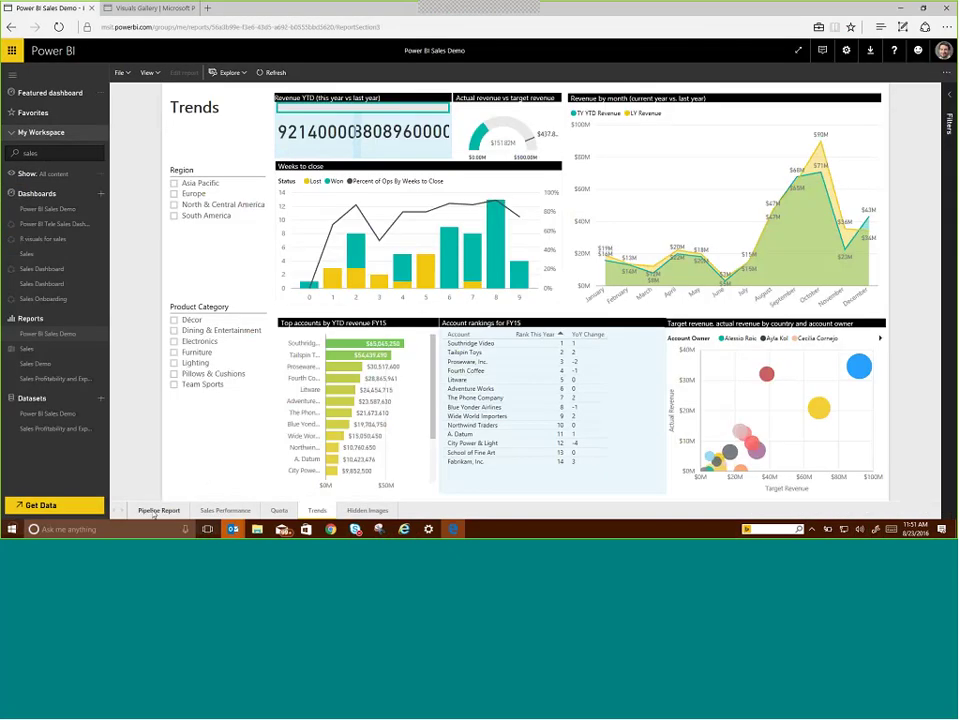
left_click(157, 510)
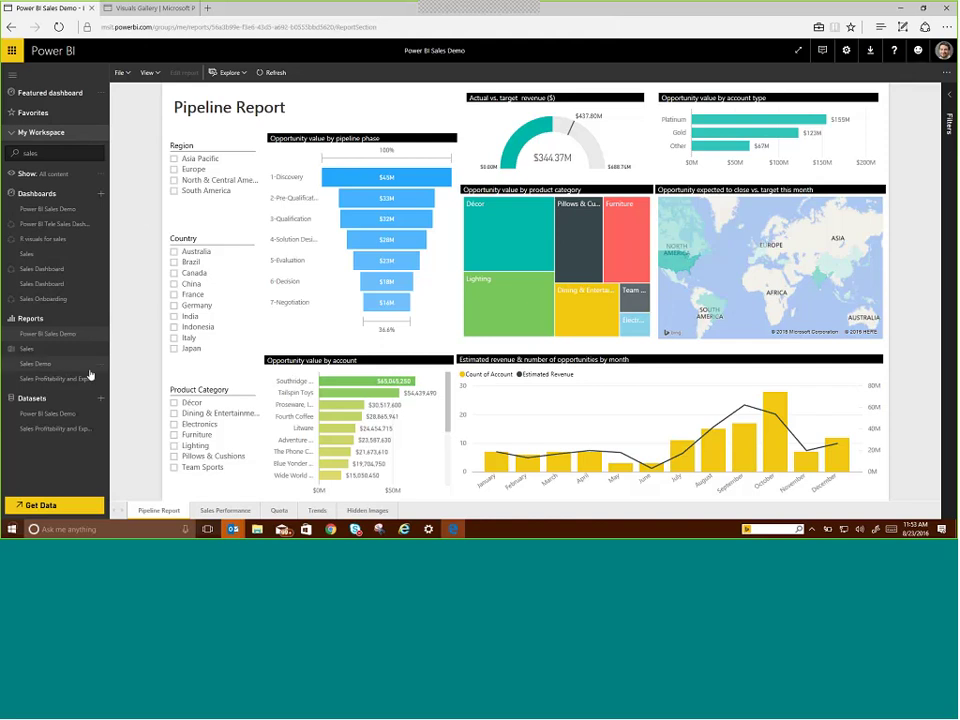
Start a new report from the sales profitability dataset and place Net Sales on the canvas
left_click(61, 430)
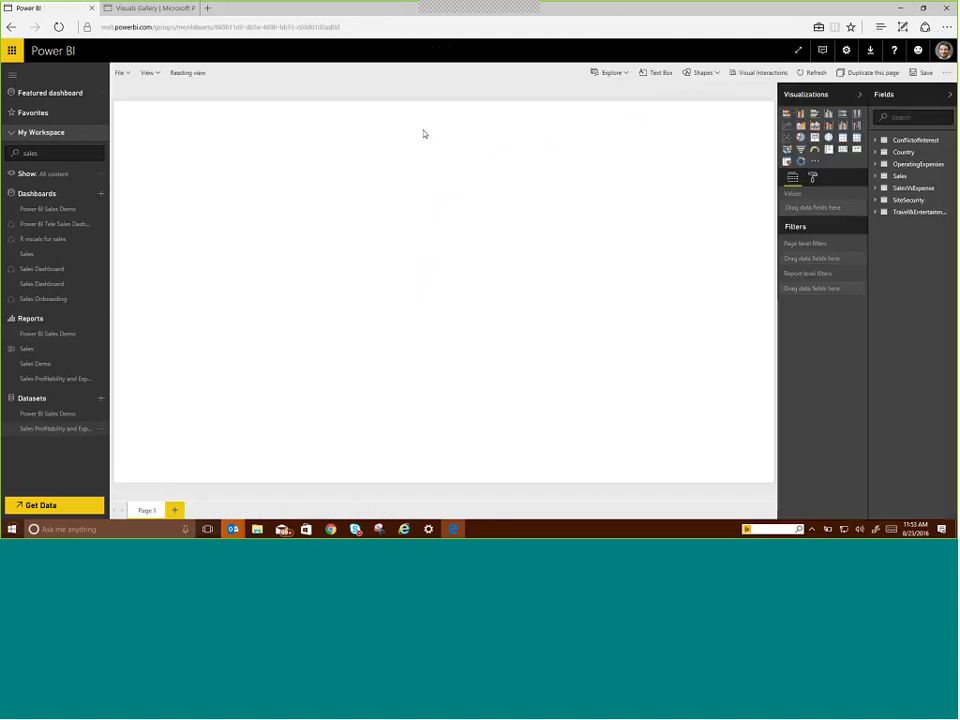
left_click(875, 152)
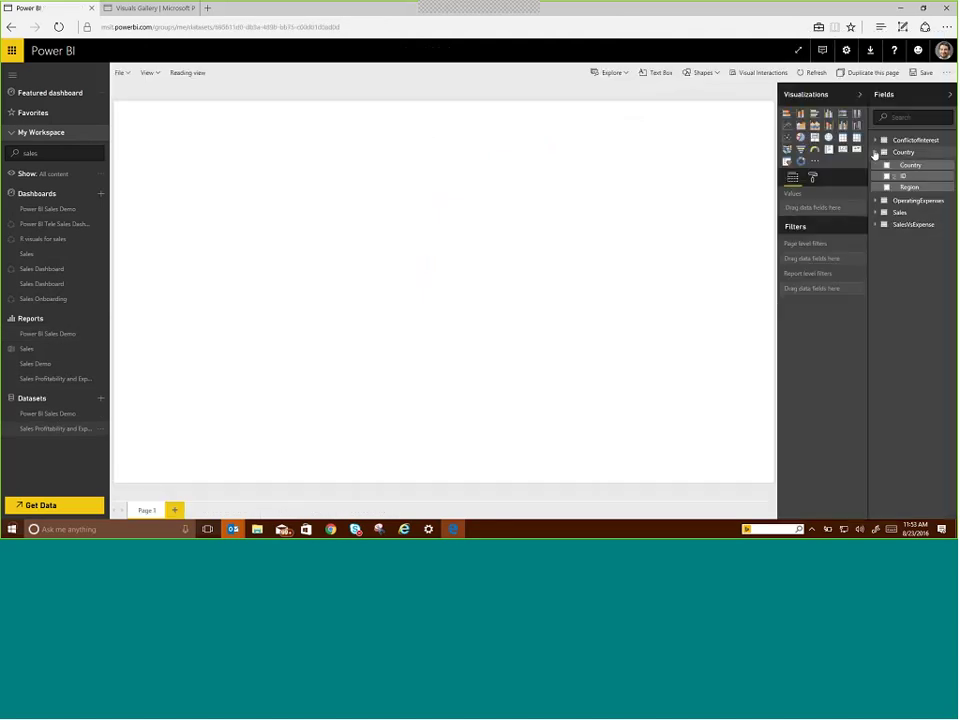
left_click(895, 118)
type("sales")
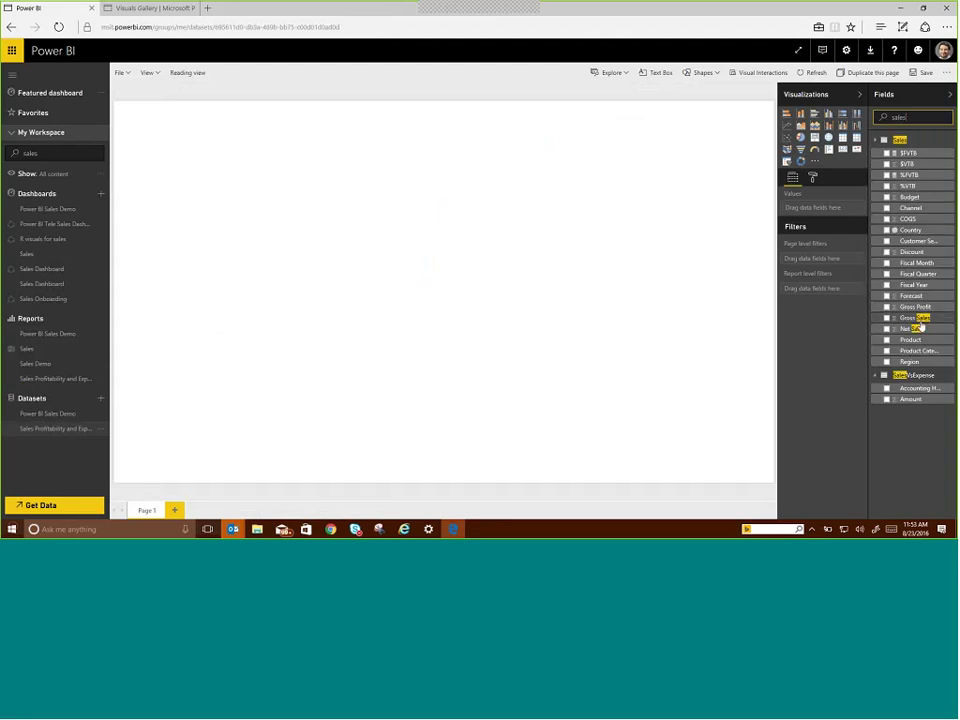
left_click_drag(919, 330, 700, 248)
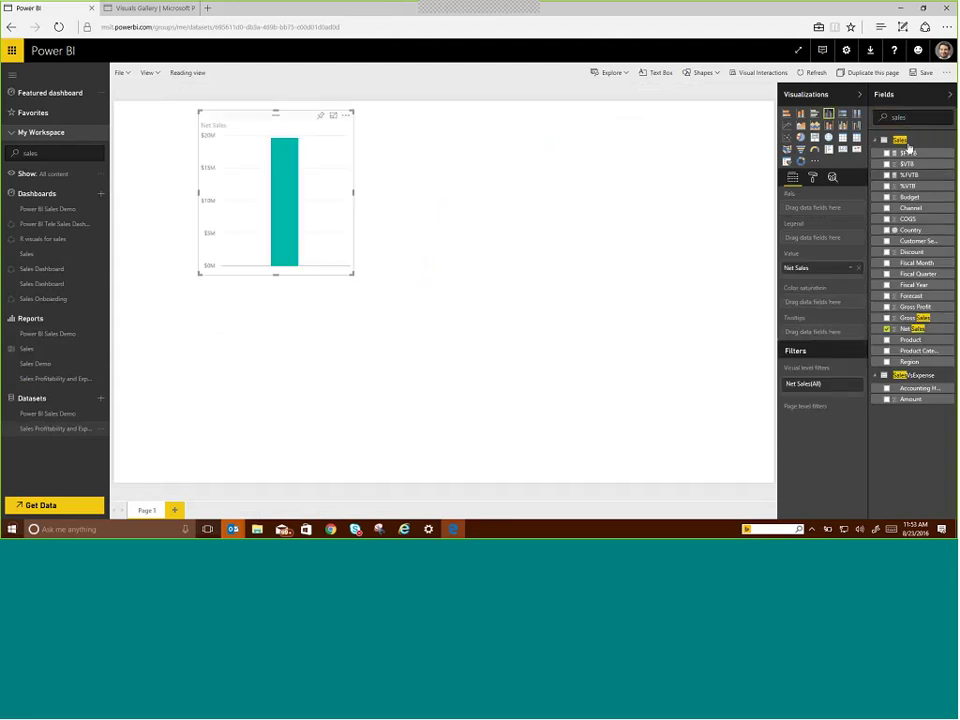
Break the Net Sales chart down by Country into a column chart
double_click(877, 117)
type("coun")
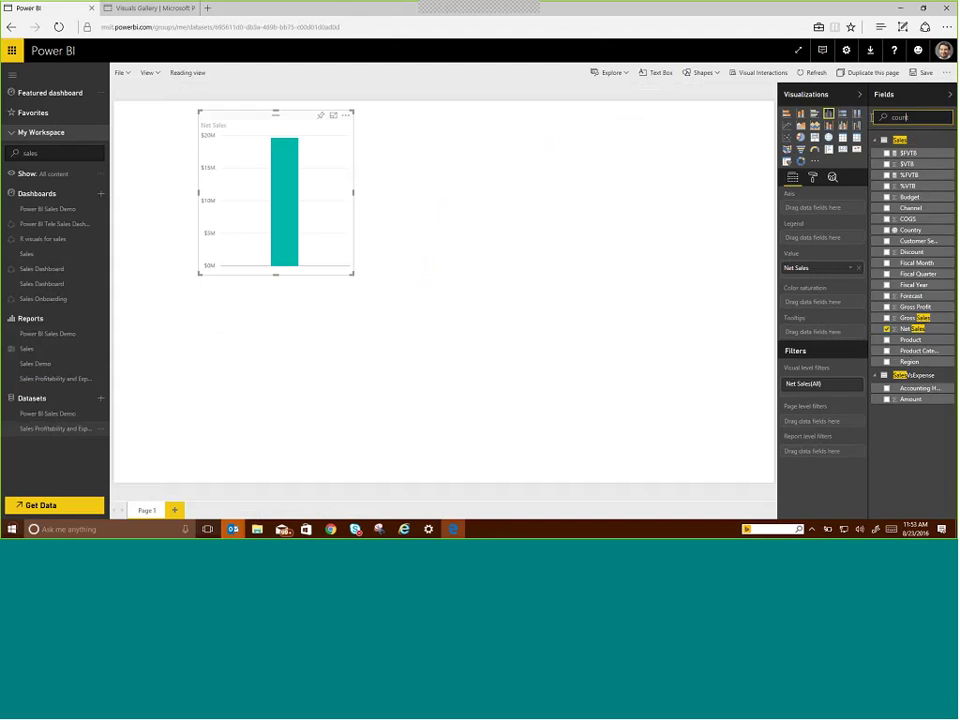
type("try")
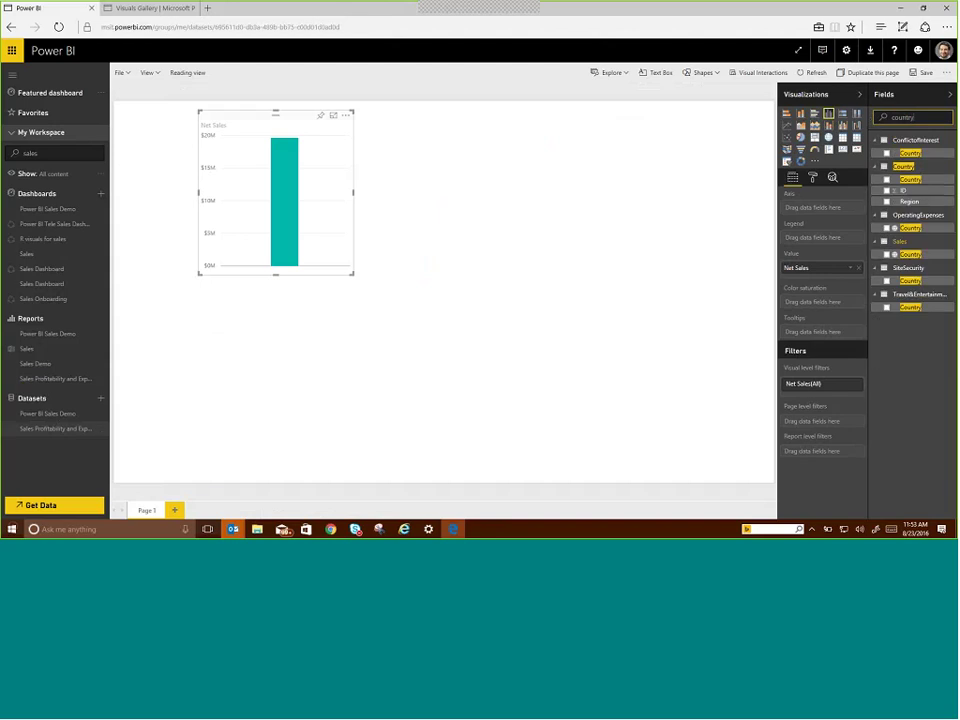
left_click_drag(910, 254, 604, 200)
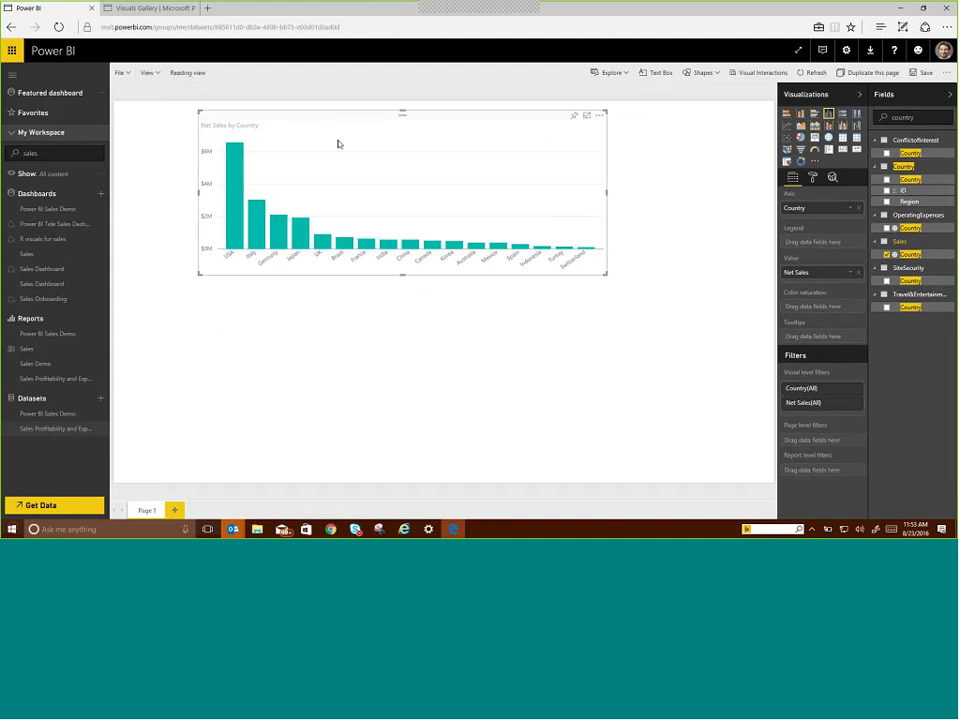
Discard the new chart report, view the Pipeline Report page, then open the Sales Demo dashboard
left_click(46, 336)
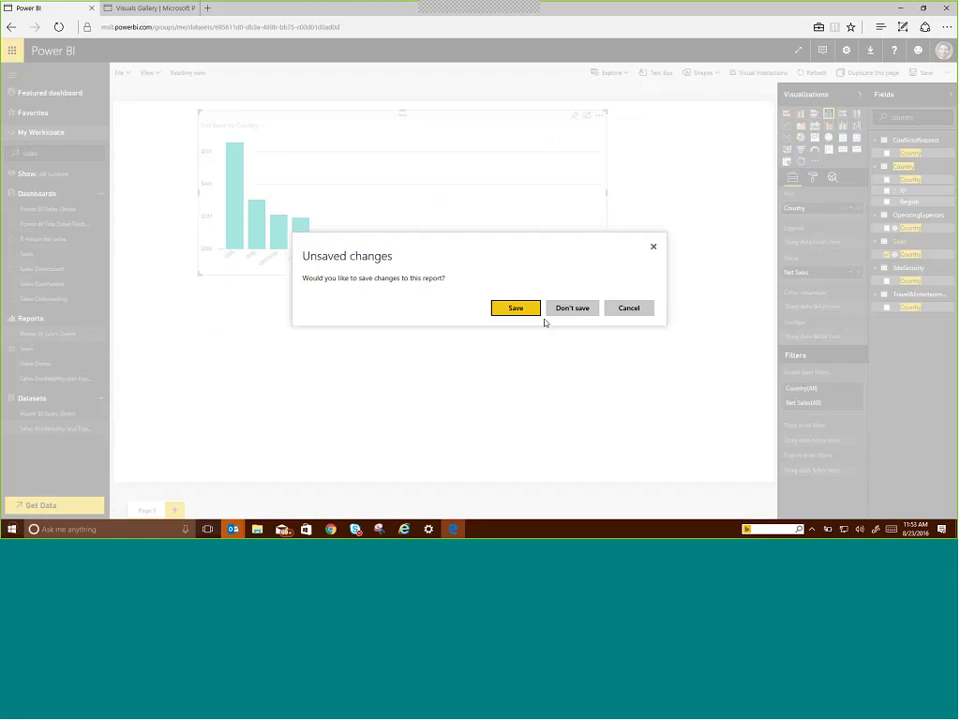
left_click(572, 310)
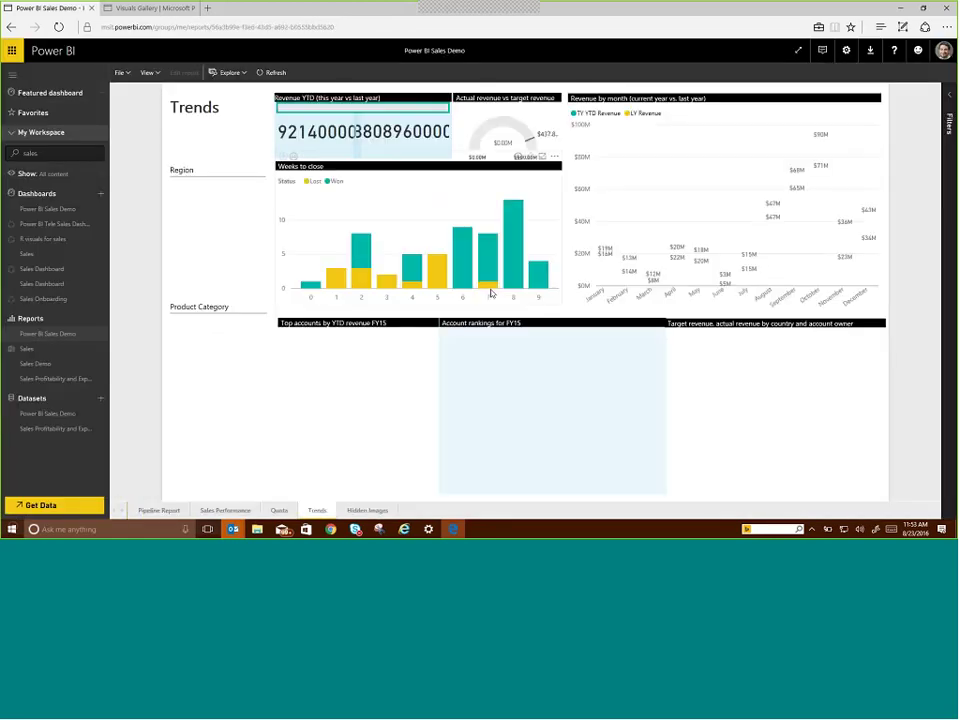
left_click(158, 511)
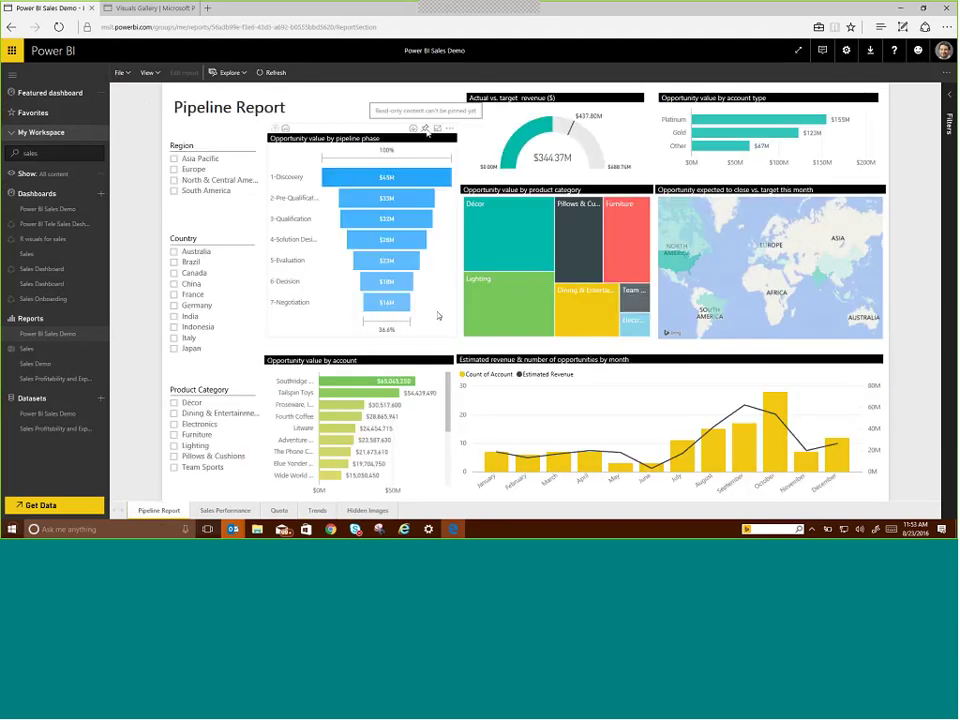
left_click(50, 209)
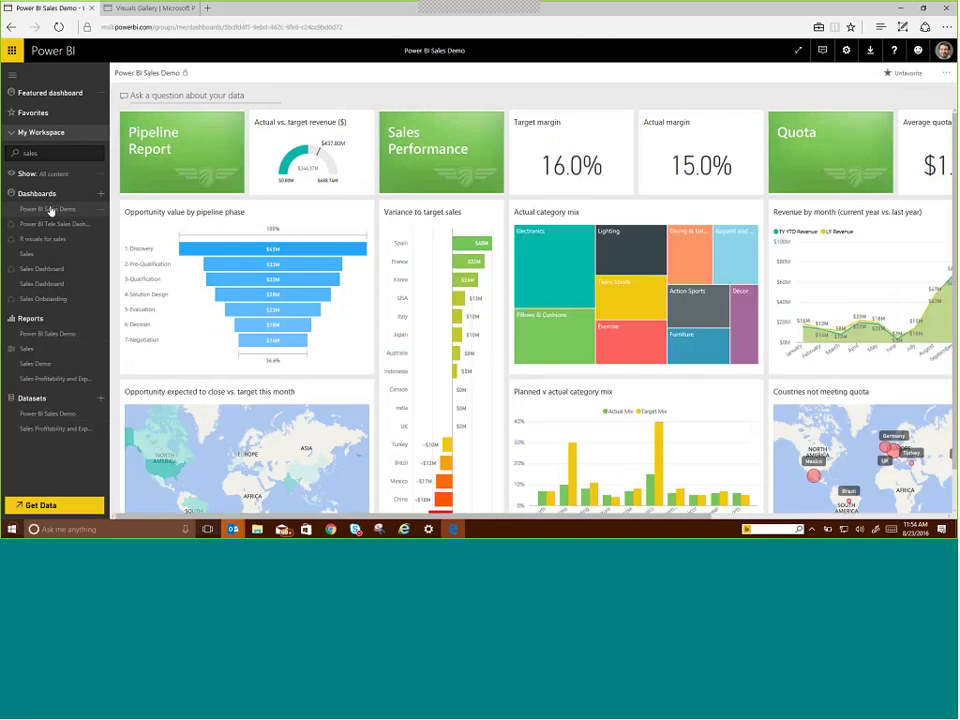
left_click(172, 95)
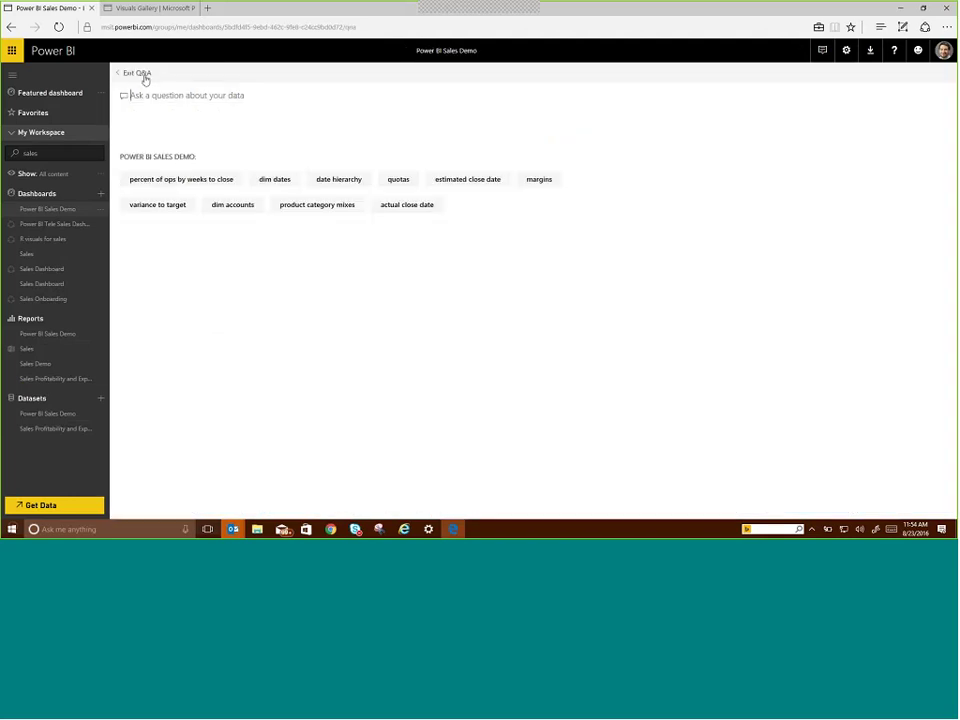
left_click(139, 74)
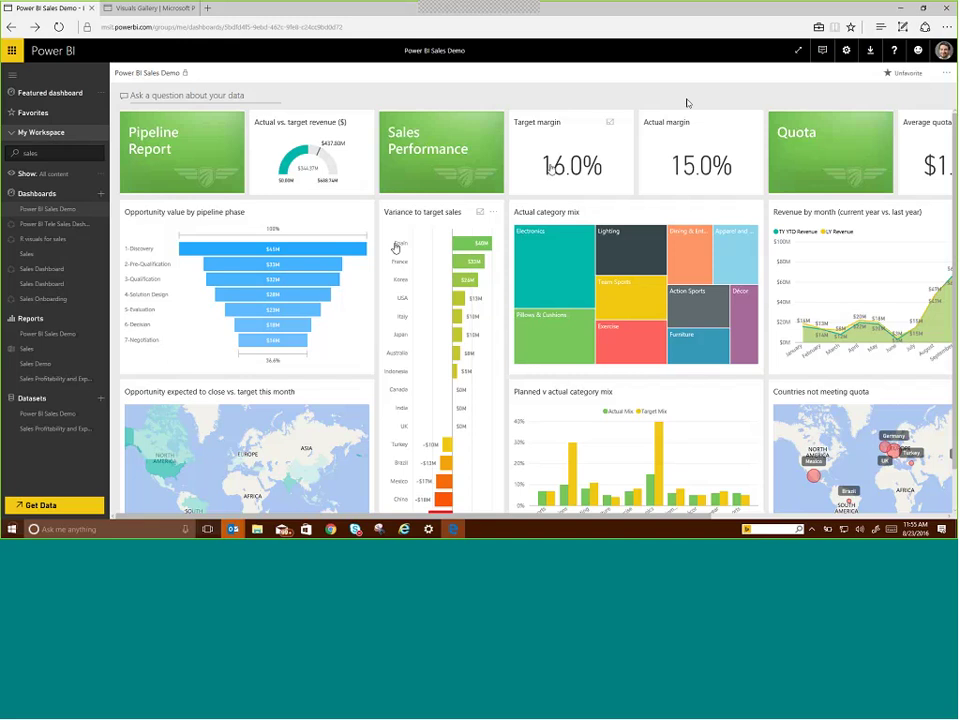
left_click(822, 51)
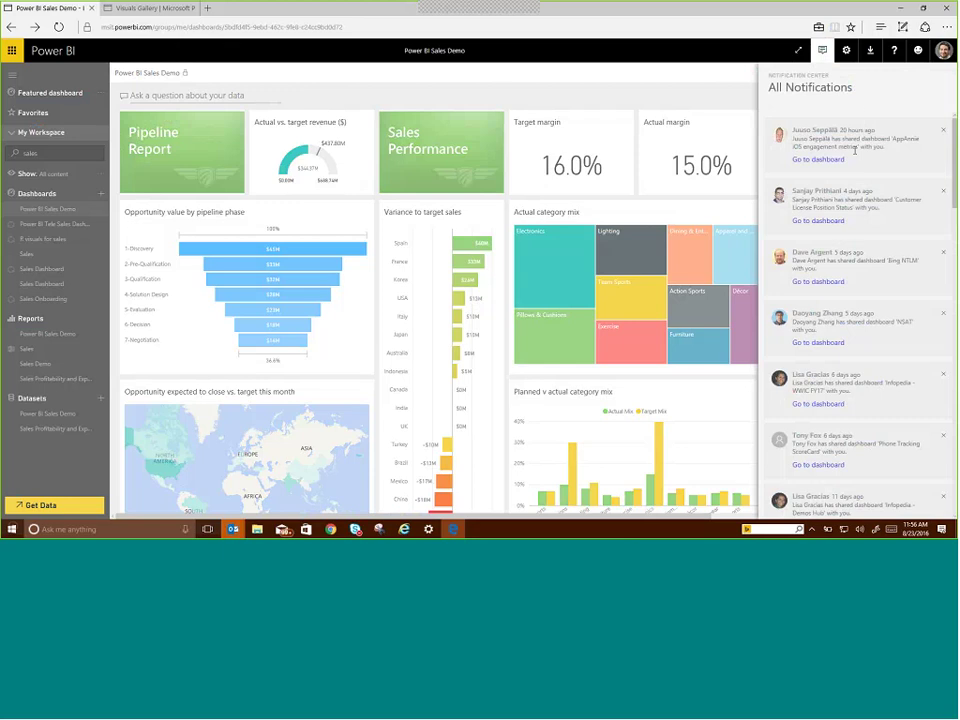
left_click(824, 53)
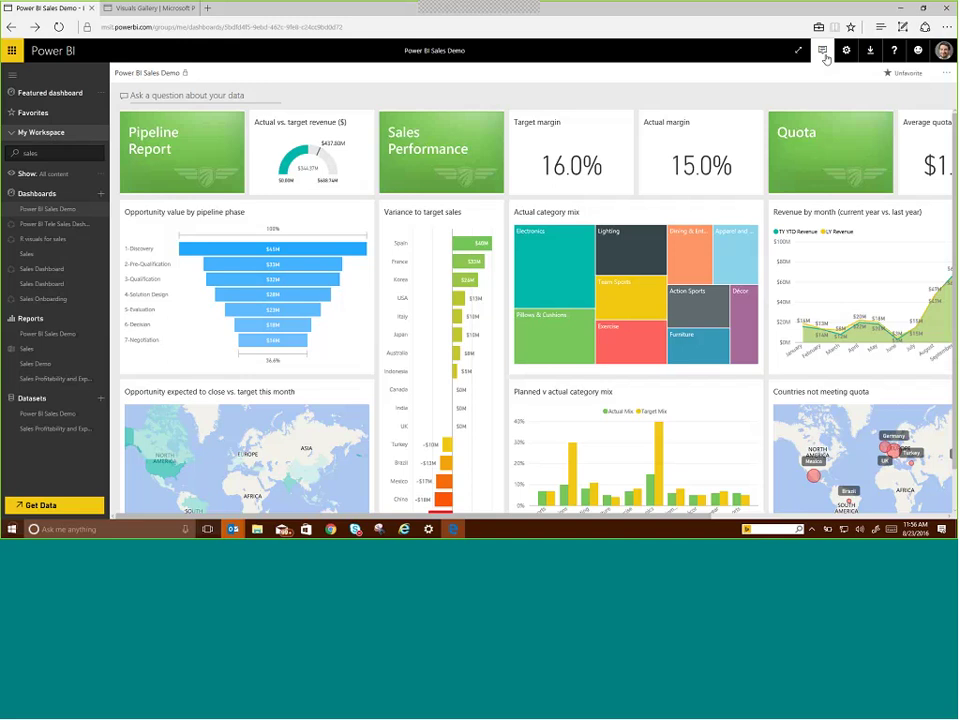
Go from the dashboard to the Sales Demo report's Pipeline Report page and show its File options
left_click(946, 75)
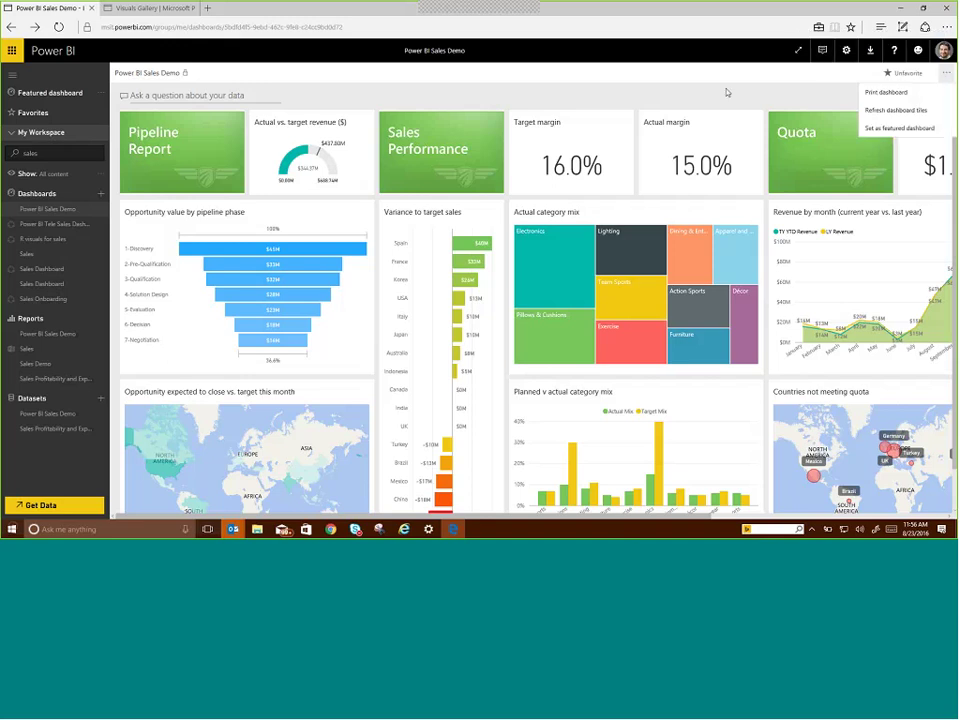
left_click(47, 336)
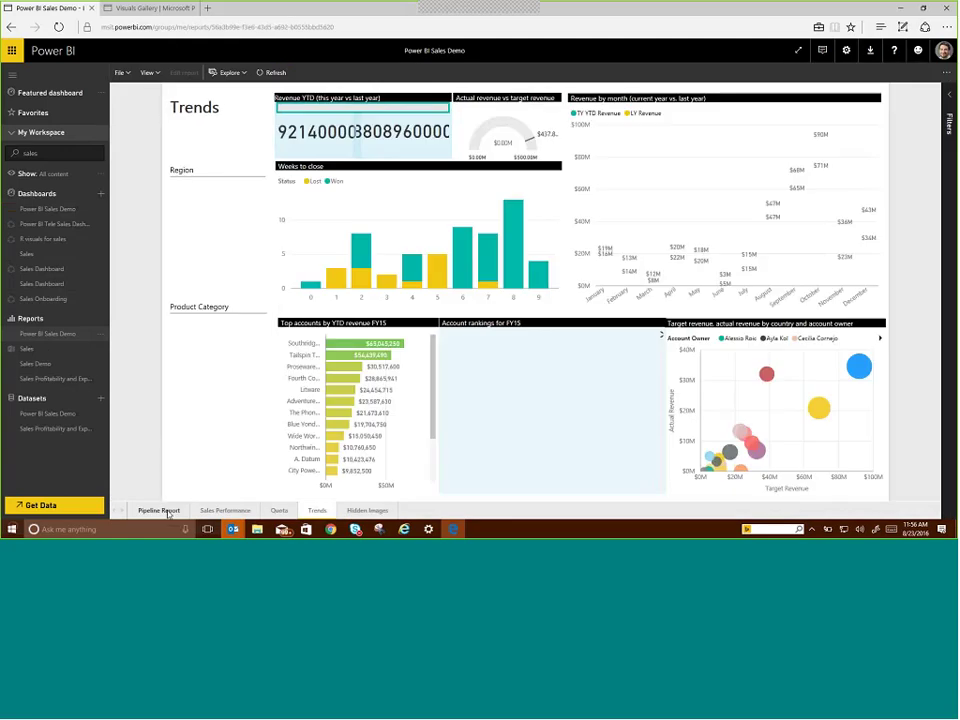
left_click(160, 511)
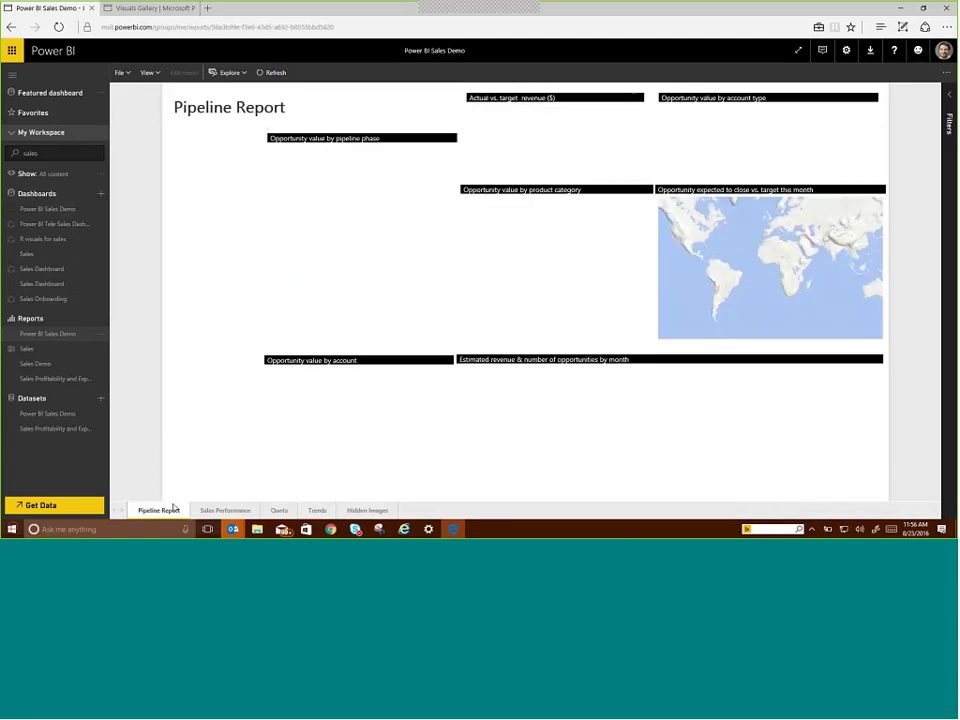
left_click(122, 73)
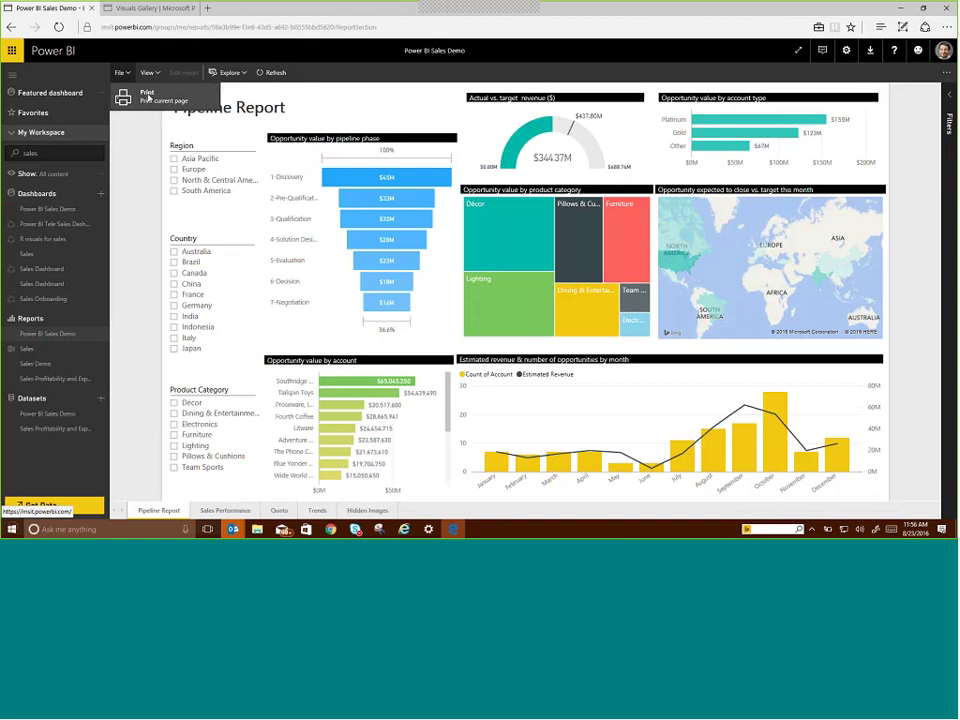
Return to the Power BI Sales Demo dashboard and collapse the left navigation pane
left_click(62, 57)
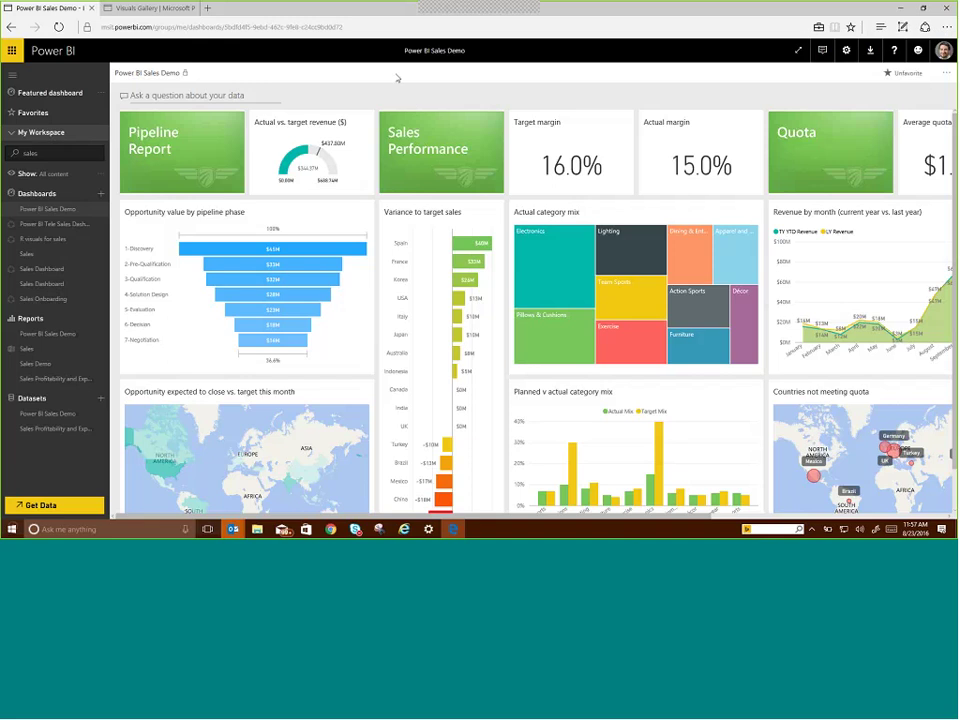
left_click(13, 77)
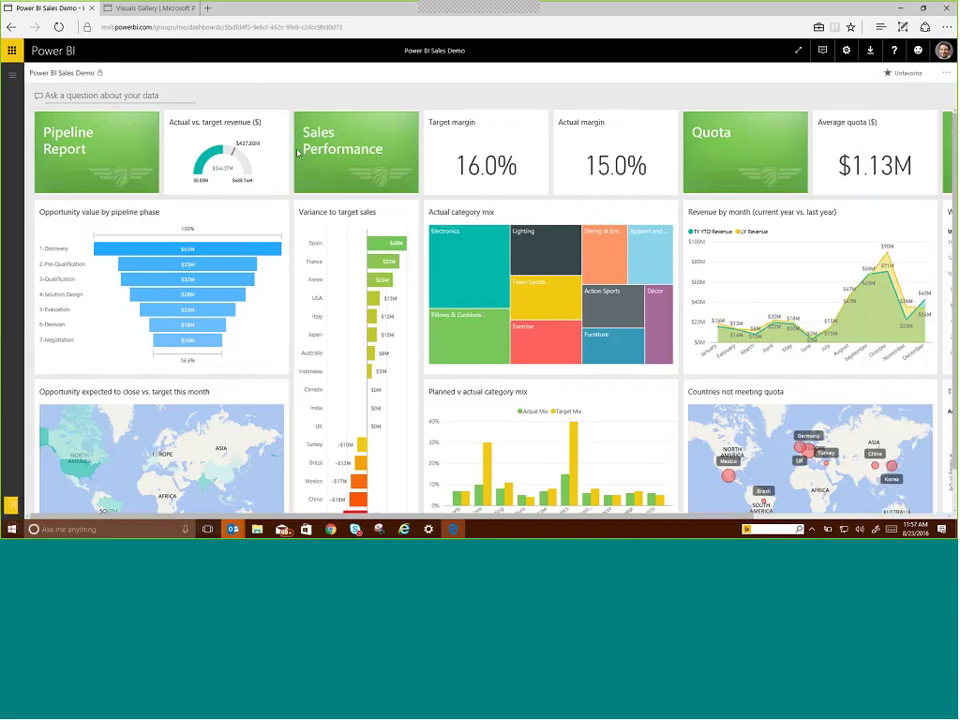